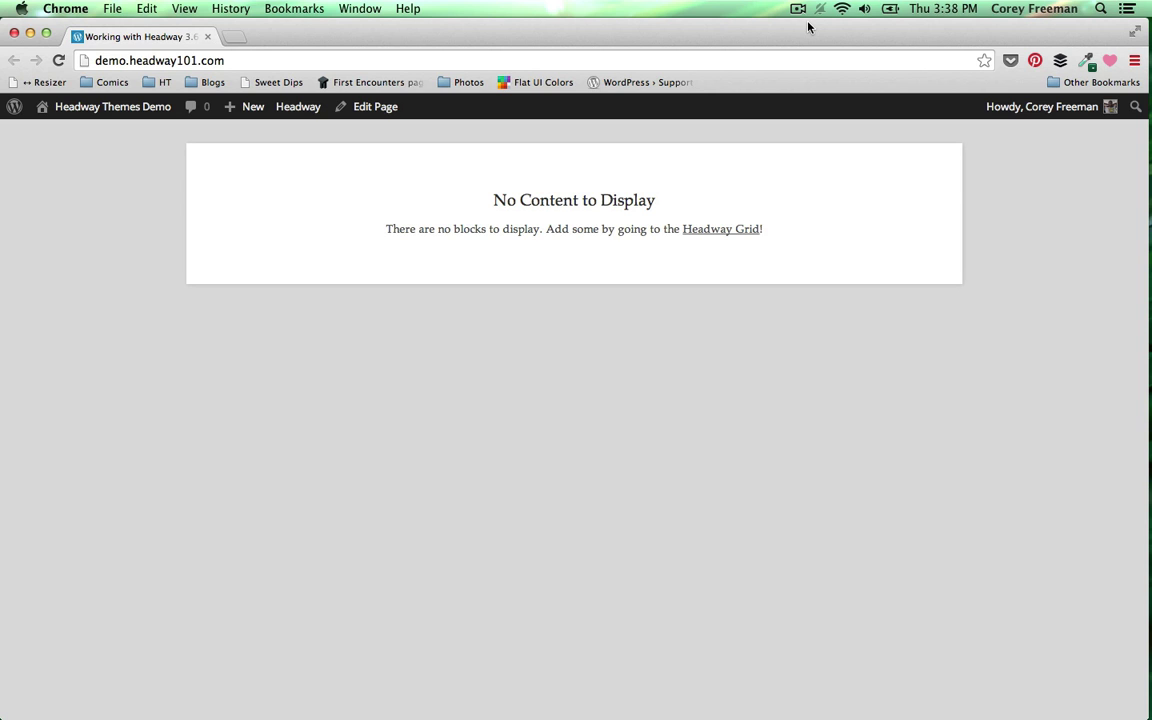
- Load the autocompleted example website in a new browser tab, scroll through it, then close it
{"action": "key", "text": "super+t"}
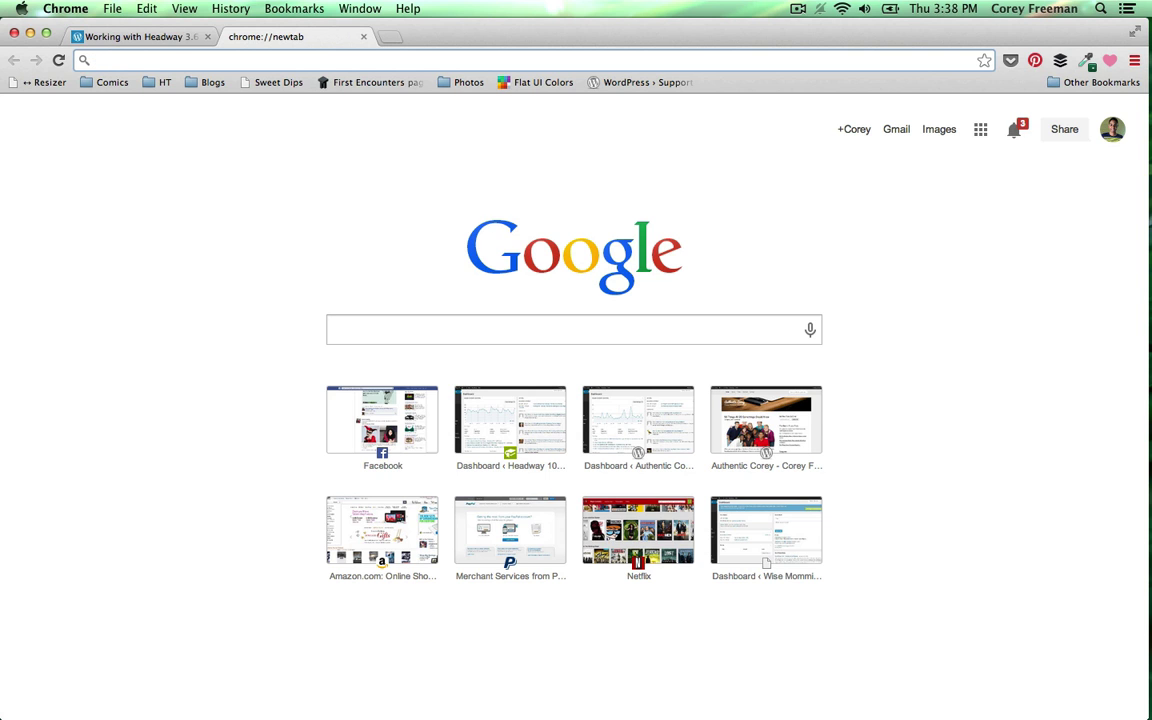
{"action": "type", "text": "mar"}
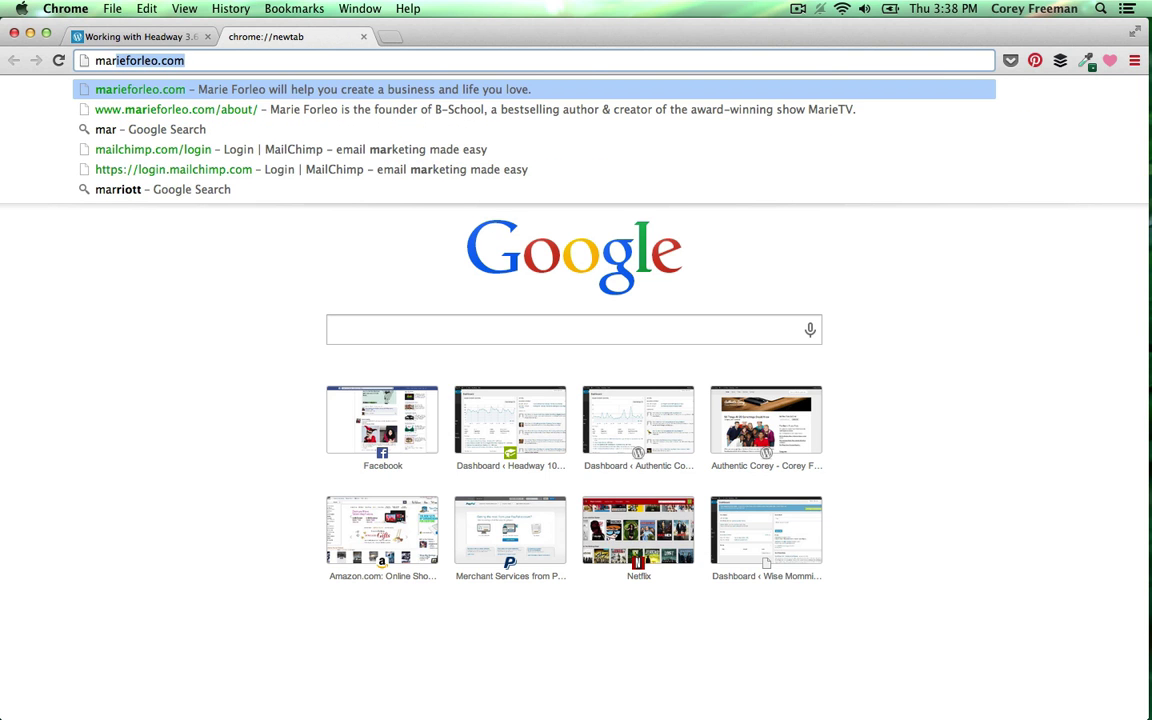
{"action": "key", "text": "Right"}
{"action": "key", "text": "Return"}
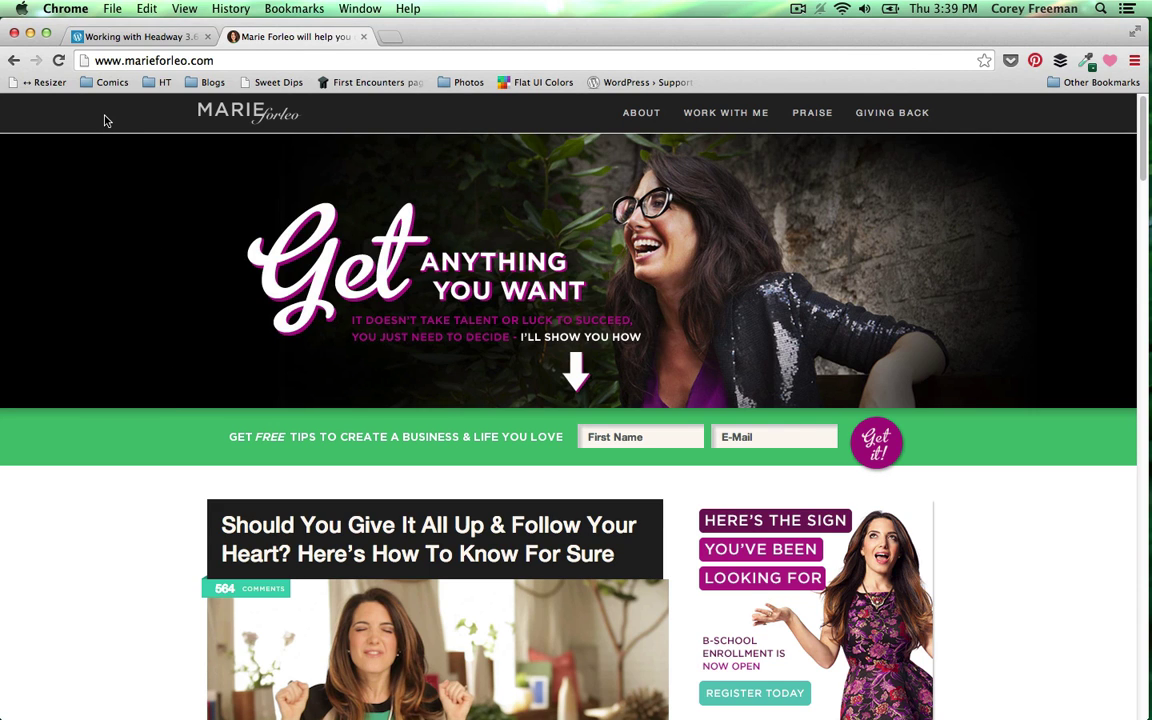
{"action": "scroll", "coordinate": [290, 400], "scroll_direction": "down", "scroll_amount": 15}
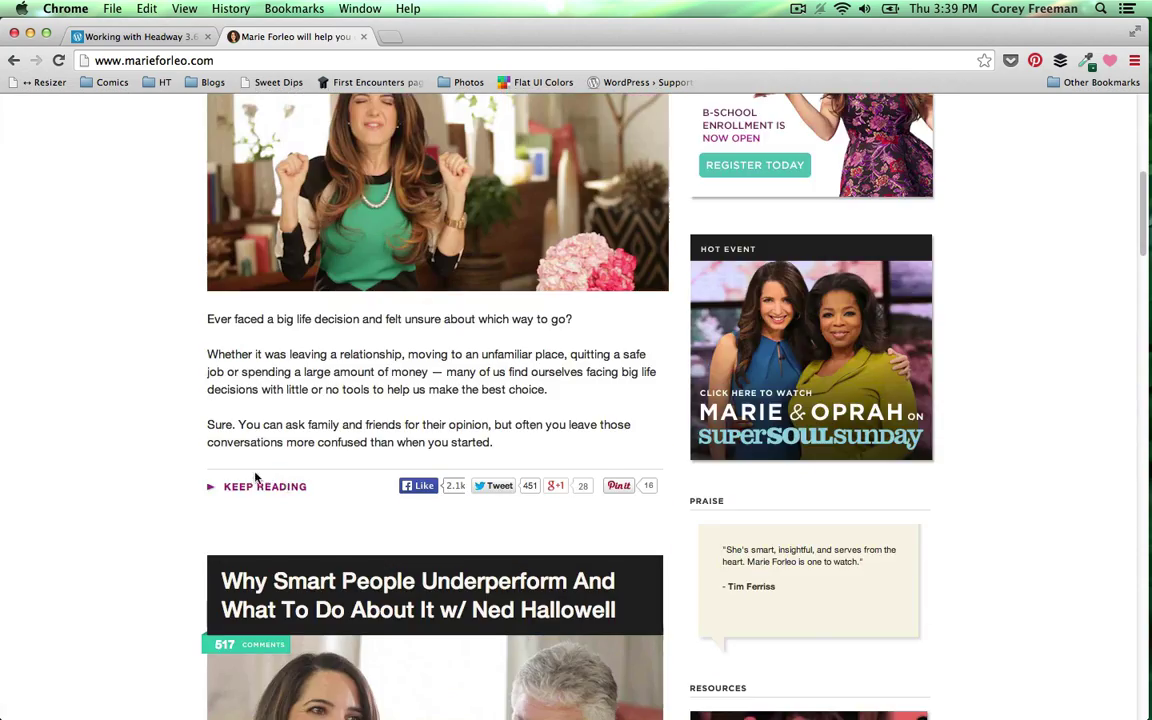
{"action": "scroll", "coordinate": [240, 470], "scroll_direction": "down", "scroll_amount": 10}
{"action": "scroll", "coordinate": [213, 420], "scroll_direction": "up", "scroll_amount": 20}
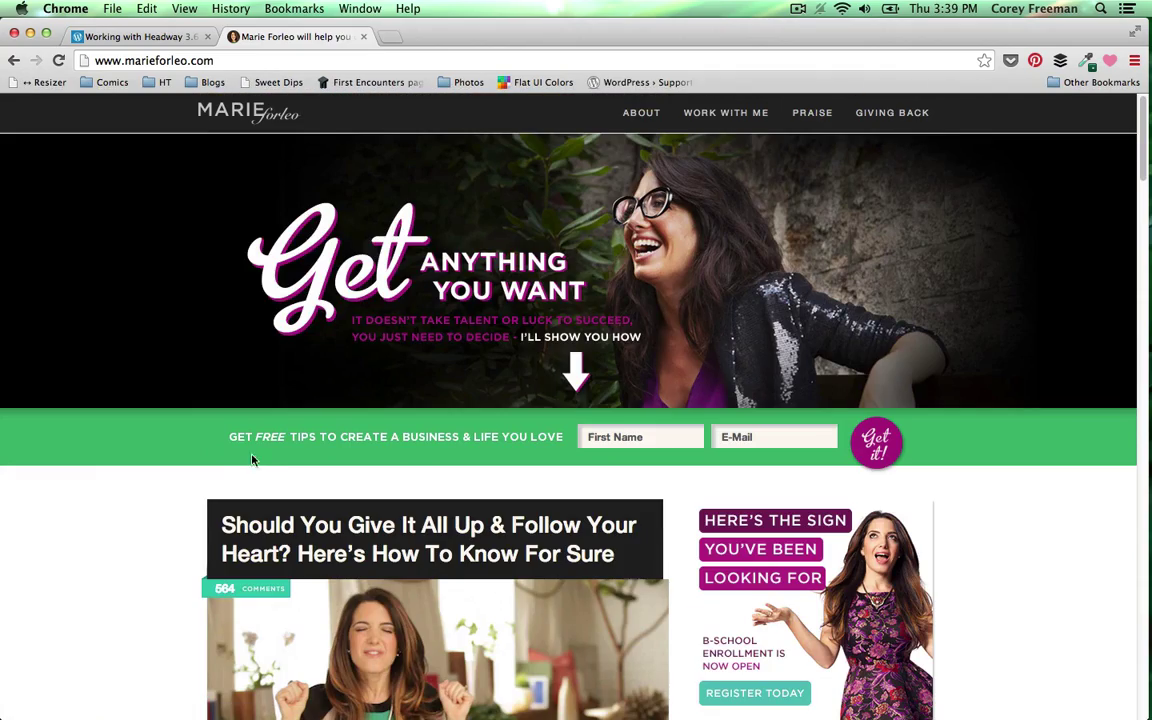
{"action": "left_click", "coordinate": [363, 37]}
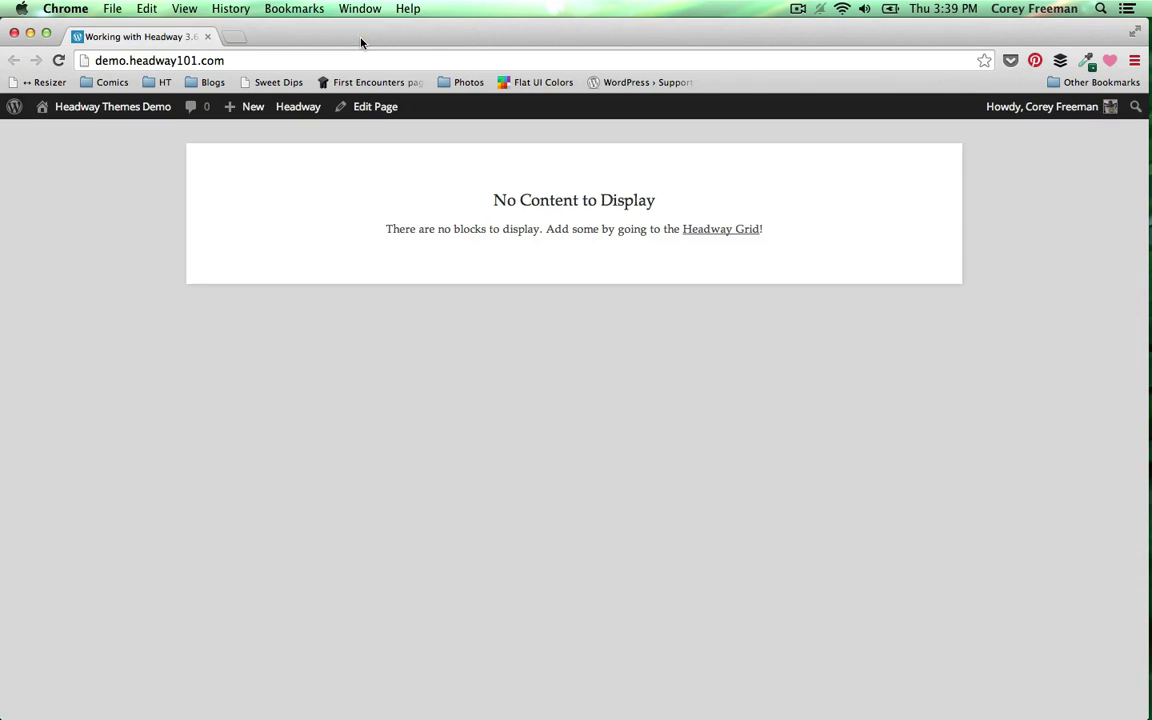
- Open the Headway Grid editor for the front page, dismissing the welcome tour and Grid Wizard
{"action": "left_click", "coordinate": [712, 231]}
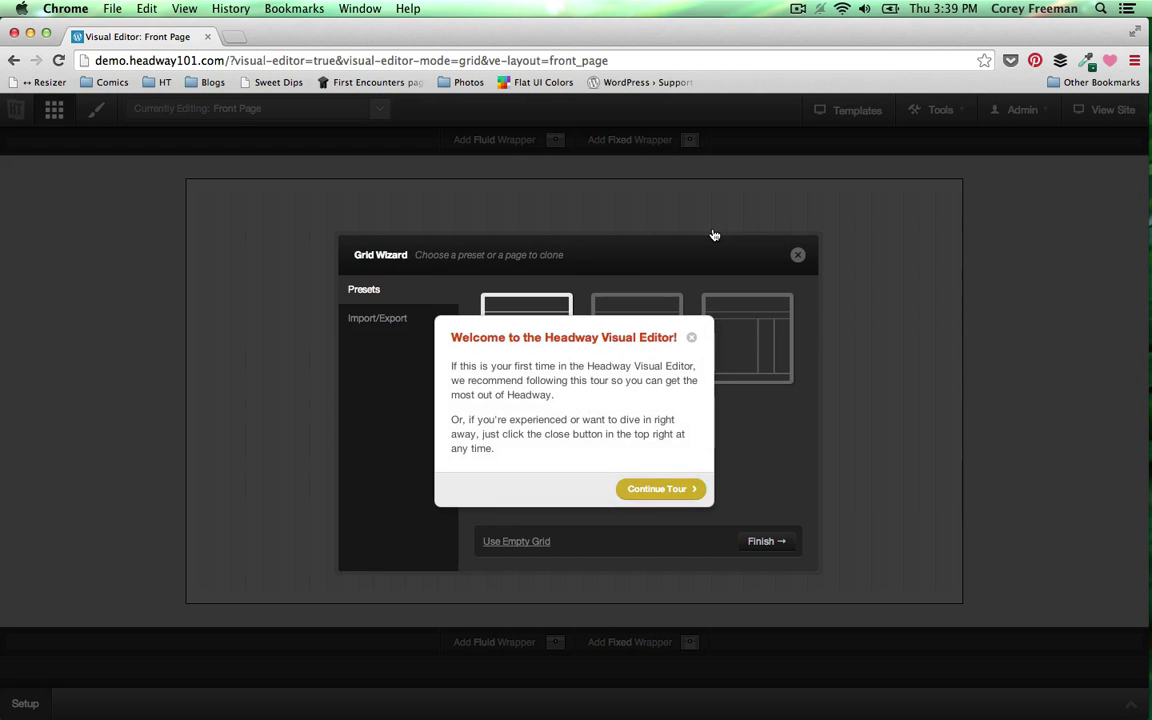
{"action": "left_click", "coordinate": [691, 341]}
{"action": "left_click", "coordinate": [796, 256]}
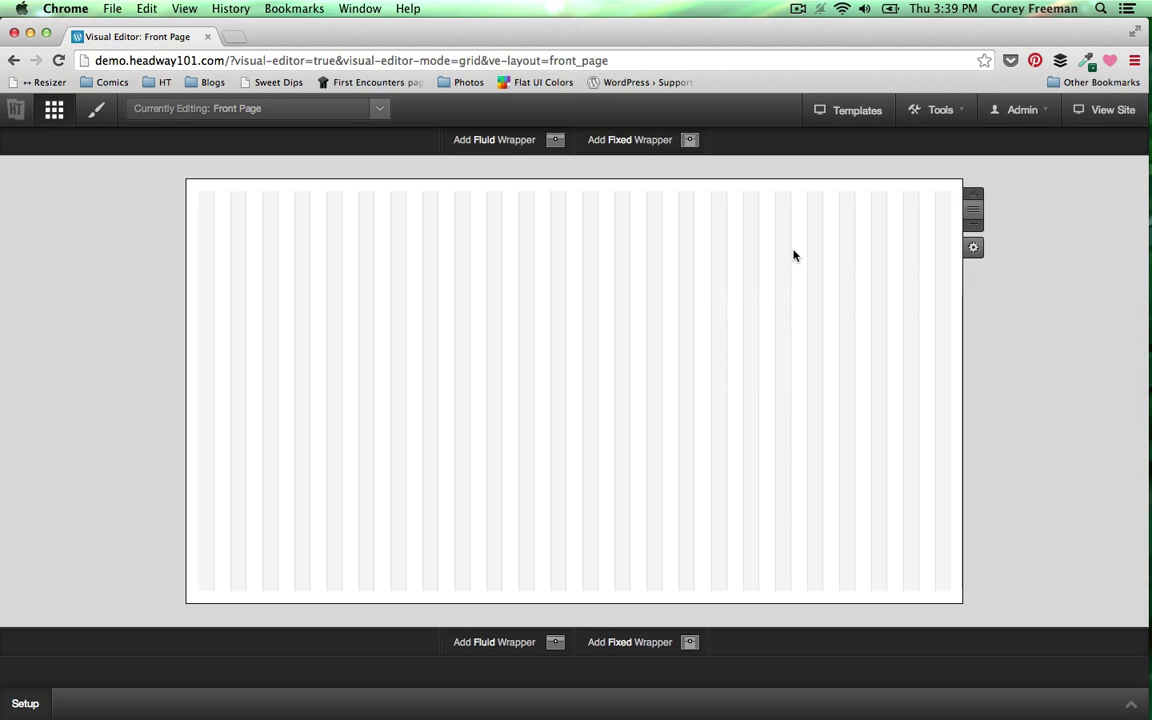
- Add a fluid wrapper with fixed-width grid, draw a Header block and another block beside it
{"action": "mouse_move", "coordinate": [530, 154]}
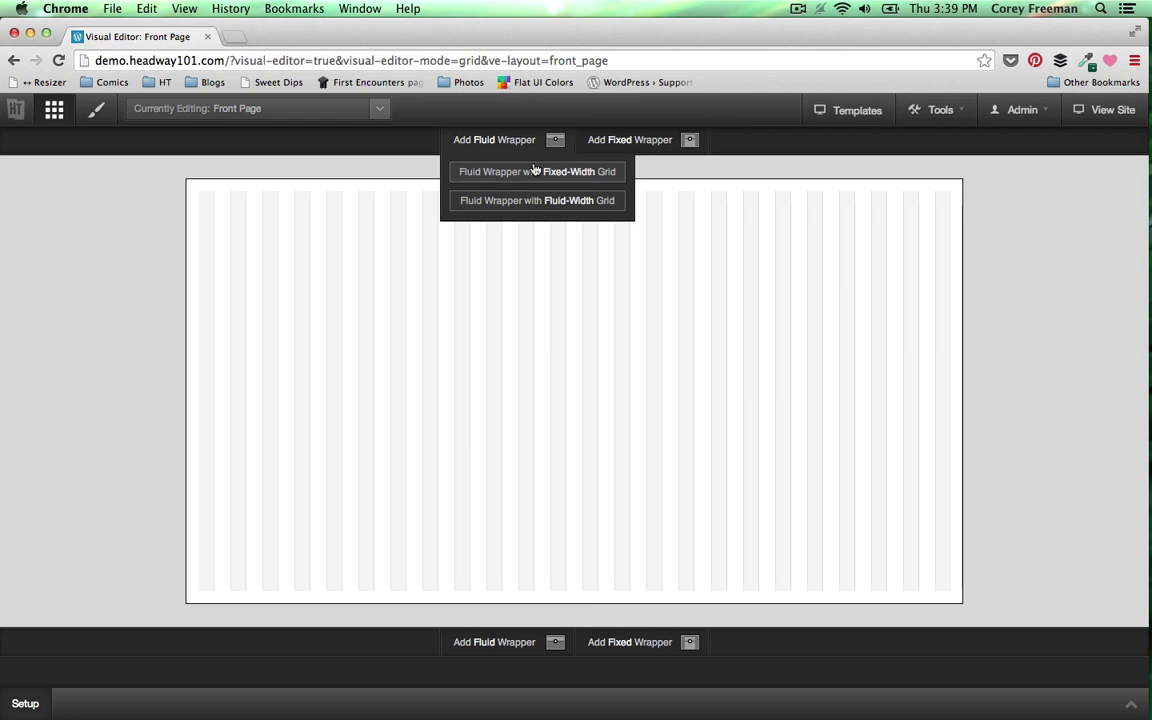
{"action": "left_click", "coordinate": [533, 173]}
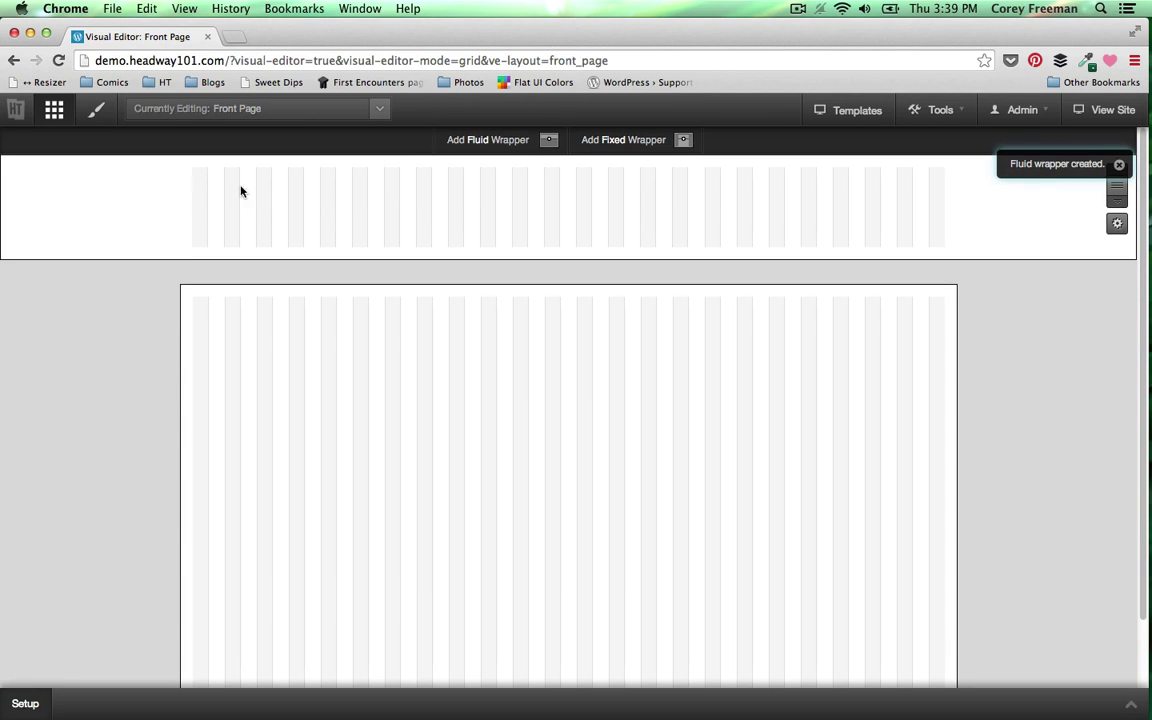
{"action": "left_click_drag", "start_coordinate": [198, 170], "coordinate": [527, 218]}
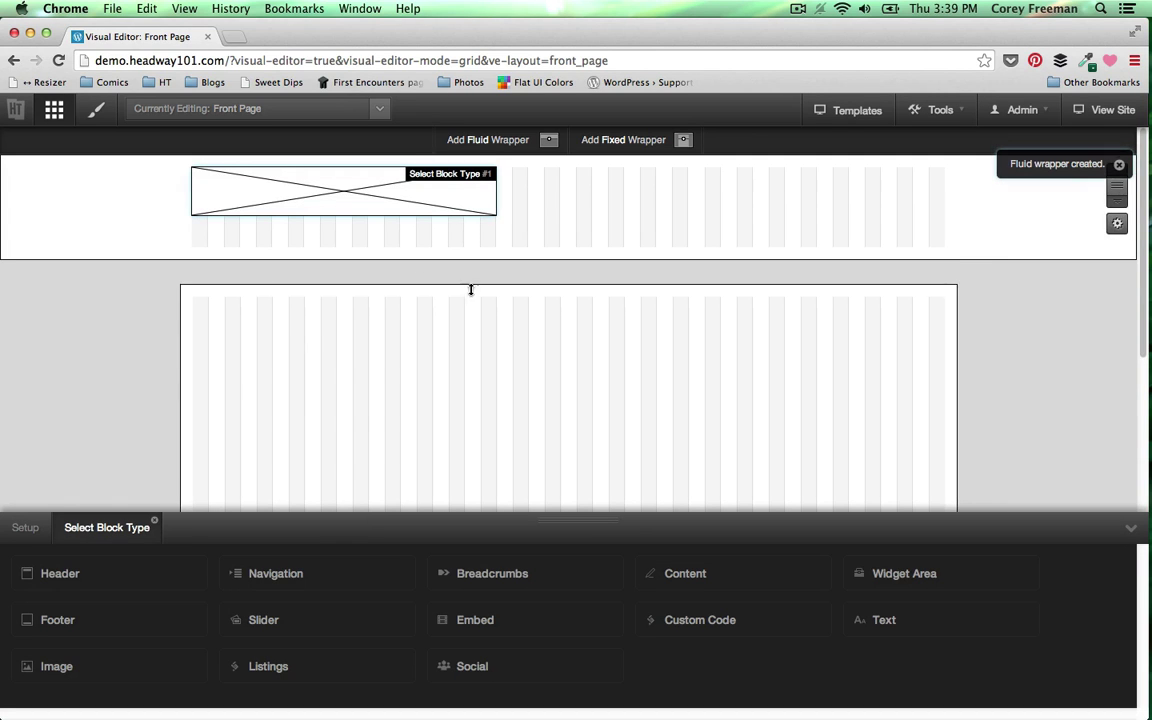
{"action": "left_click", "coordinate": [170, 581]}
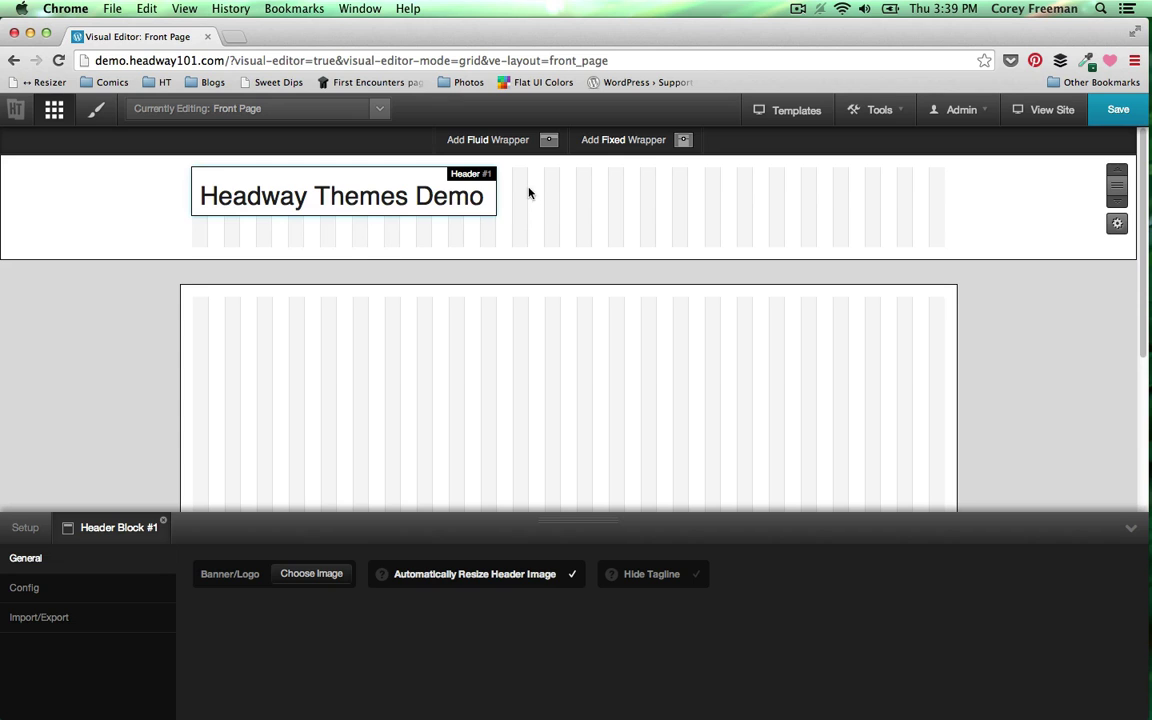
{"action": "left_click_drag", "start_coordinate": [517, 174], "coordinate": [996, 220]}
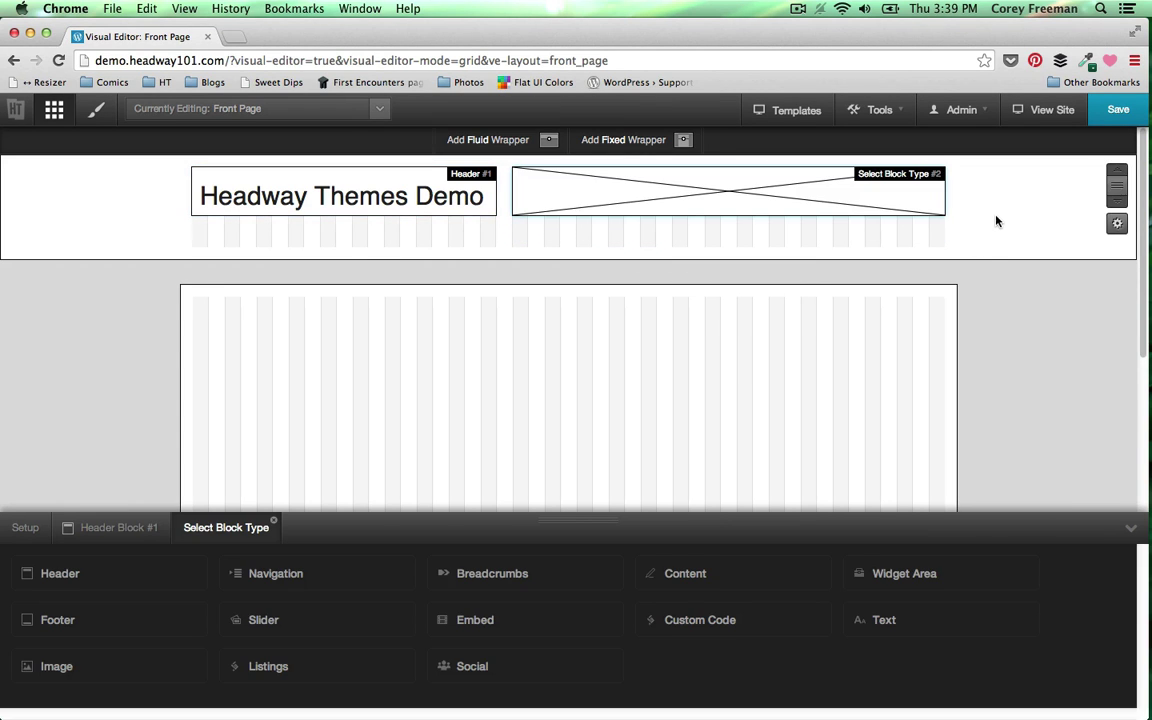
- Make the second block a Navigation block and narrow the Header to fit beside it
{"action": "left_click", "coordinate": [400, 573]}
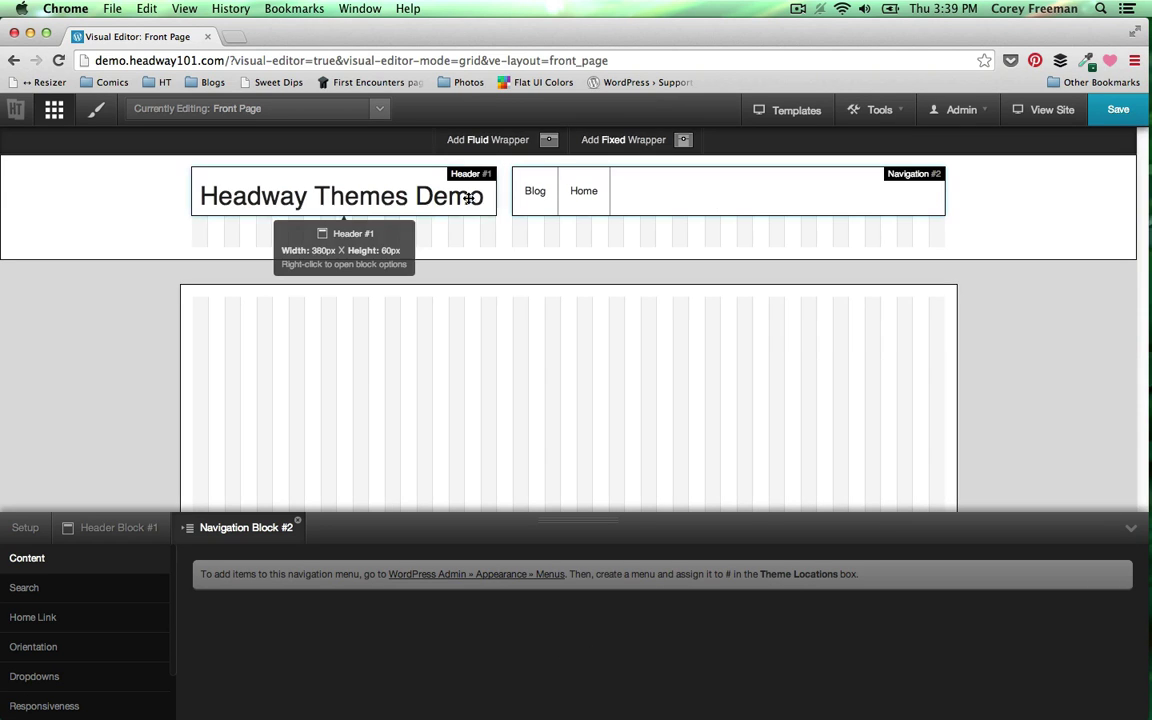
{"action": "left_click_drag", "start_coordinate": [495, 200], "coordinate": [449, 191]}
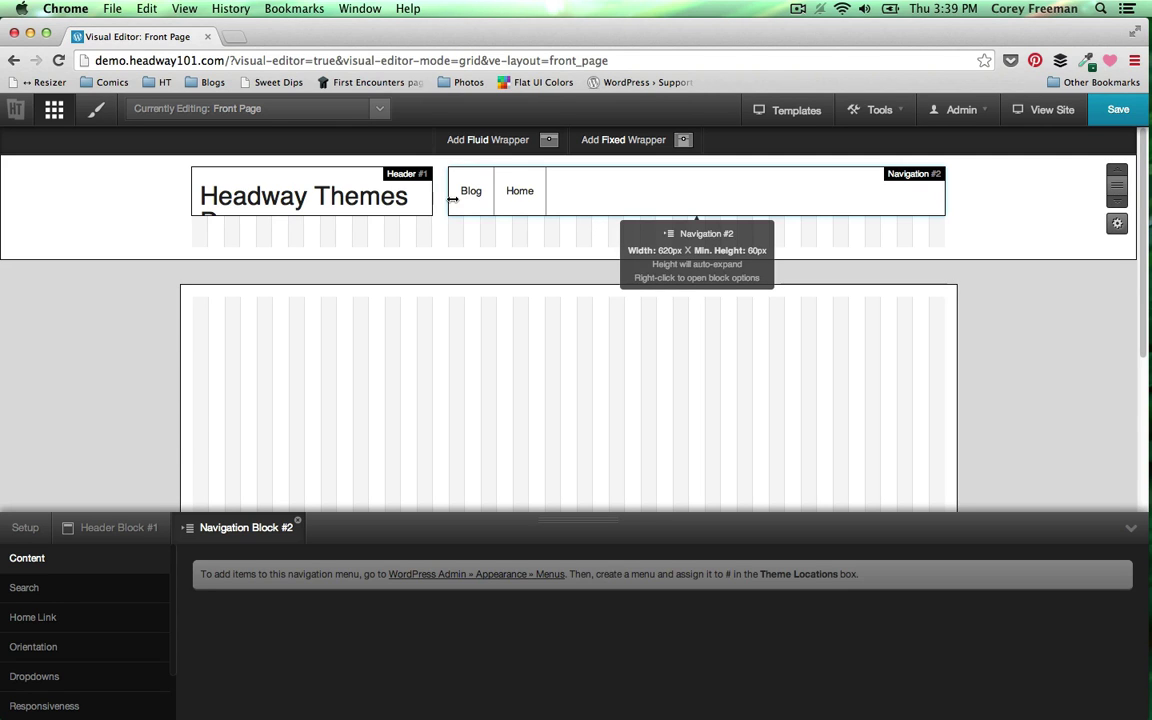
{"action": "mouse_move", "coordinate": [452, 200]}
{"action": "left_mouse_down"}
{"action": "mouse_move", "coordinate": [480, 200]}
{"action": "mouse_move", "coordinate": [437, 199]}
{"action": "mouse_move", "coordinate": [465, 200]}
{"action": "left_mouse_up"}
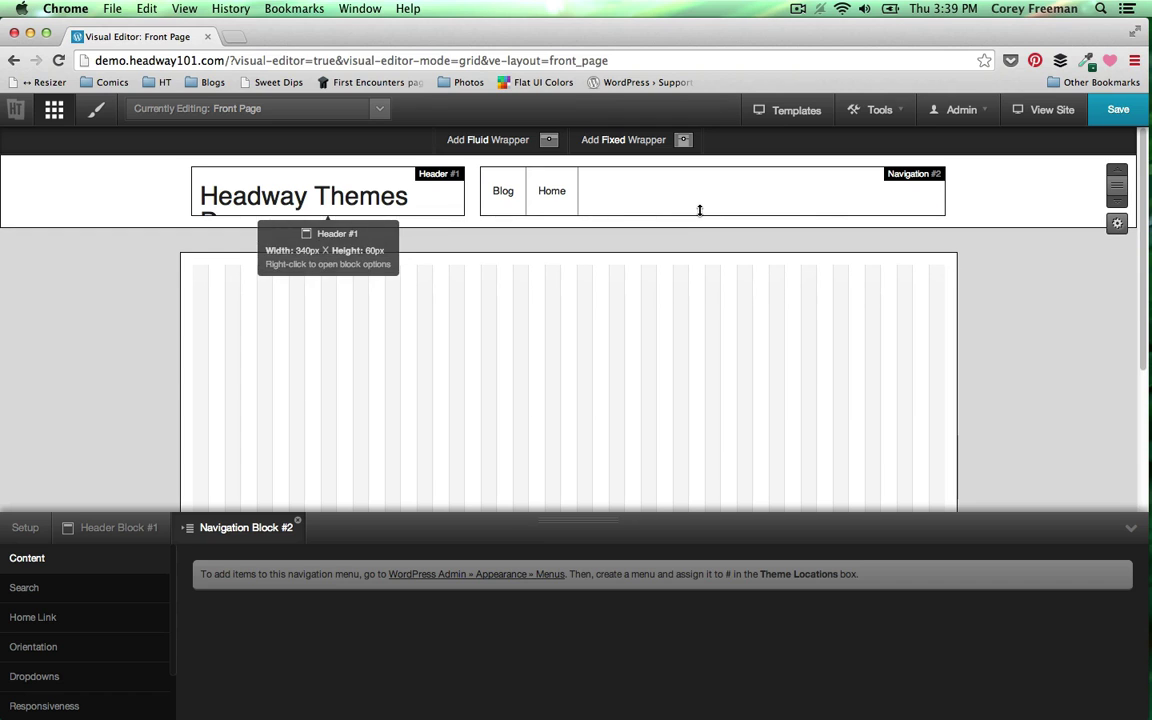
- Set the Navigation block's orientation alignment to Right and save the layout
{"action": "right_click", "coordinate": [681, 206]}
{"action": "left_click", "coordinate": [709, 239]}
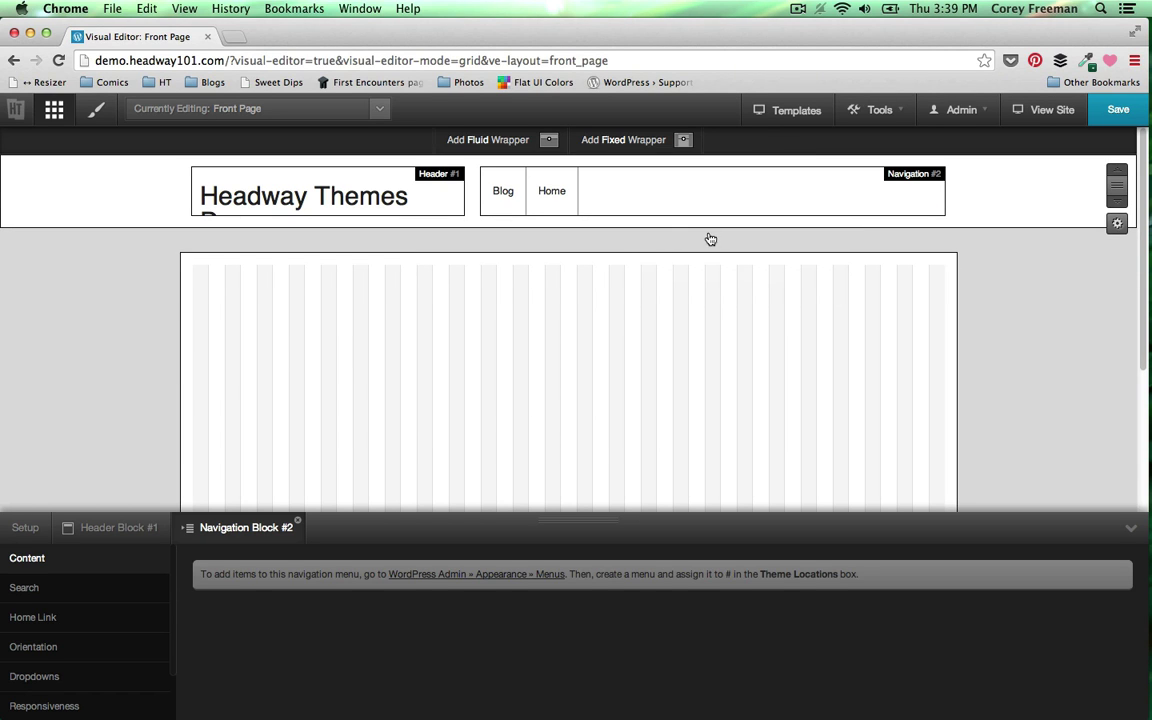
{"action": "left_click", "coordinate": [126, 647]}
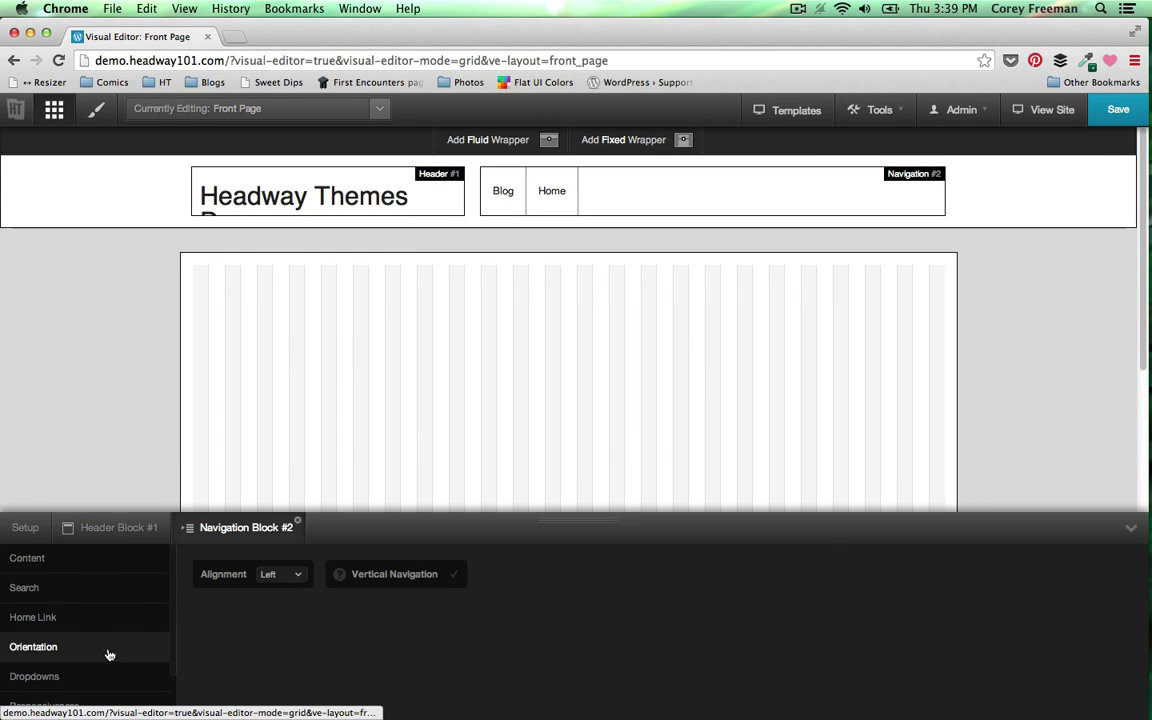
{"action": "left_click", "coordinate": [280, 574]}
{"action": "left_click", "coordinate": [268, 590]}
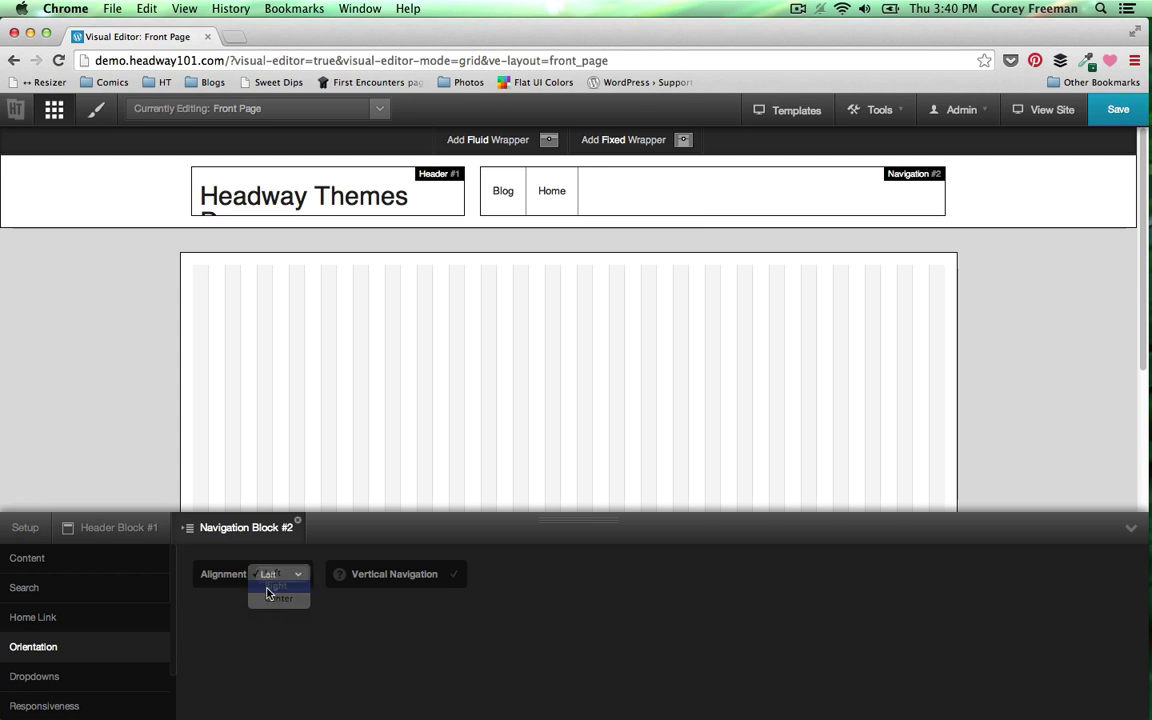
{"action": "left_click", "coordinate": [1096, 112]}
- Turn on Hide Tagline in the Header block's options and save
{"action": "right_click", "coordinate": [373, 226]}
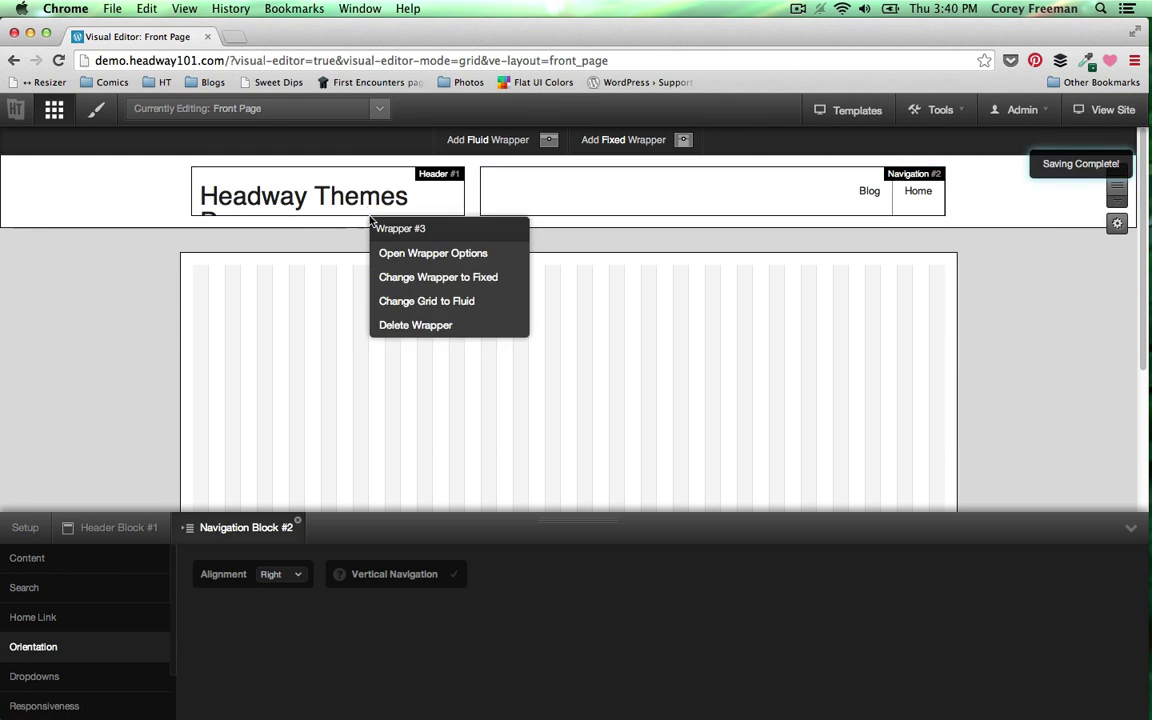
{"action": "right_click", "coordinate": [371, 207]}
{"action": "left_click", "coordinate": [419, 239]}
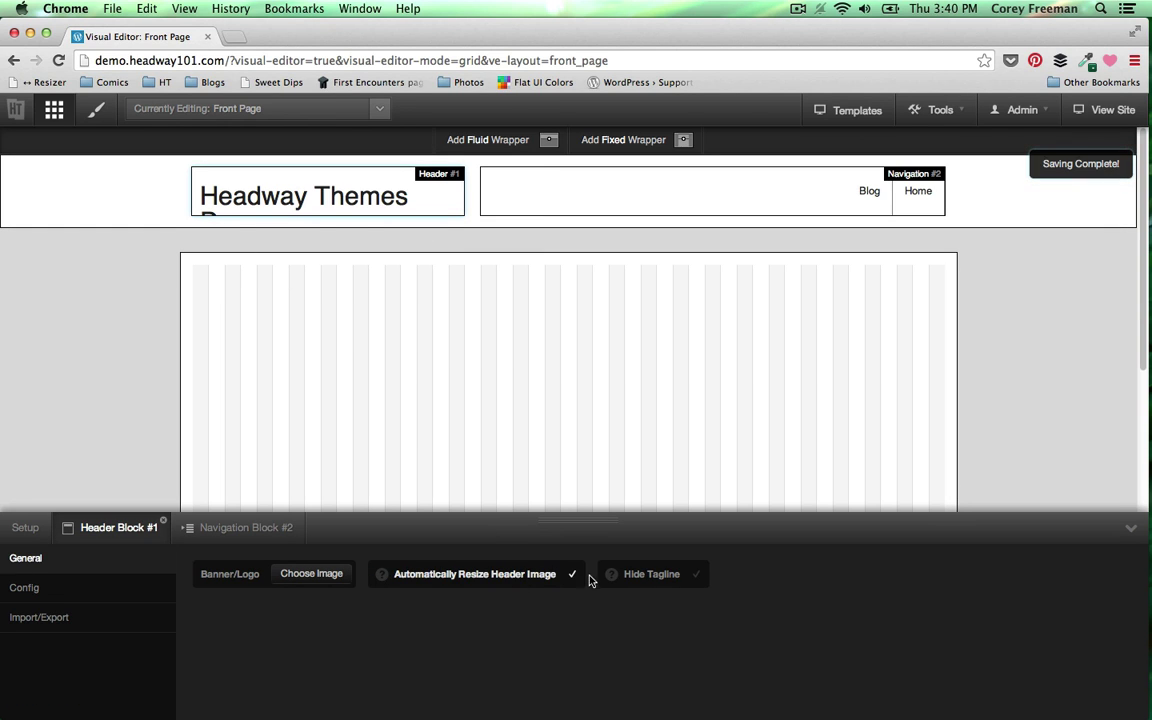
{"action": "left_click", "coordinate": [640, 575]}
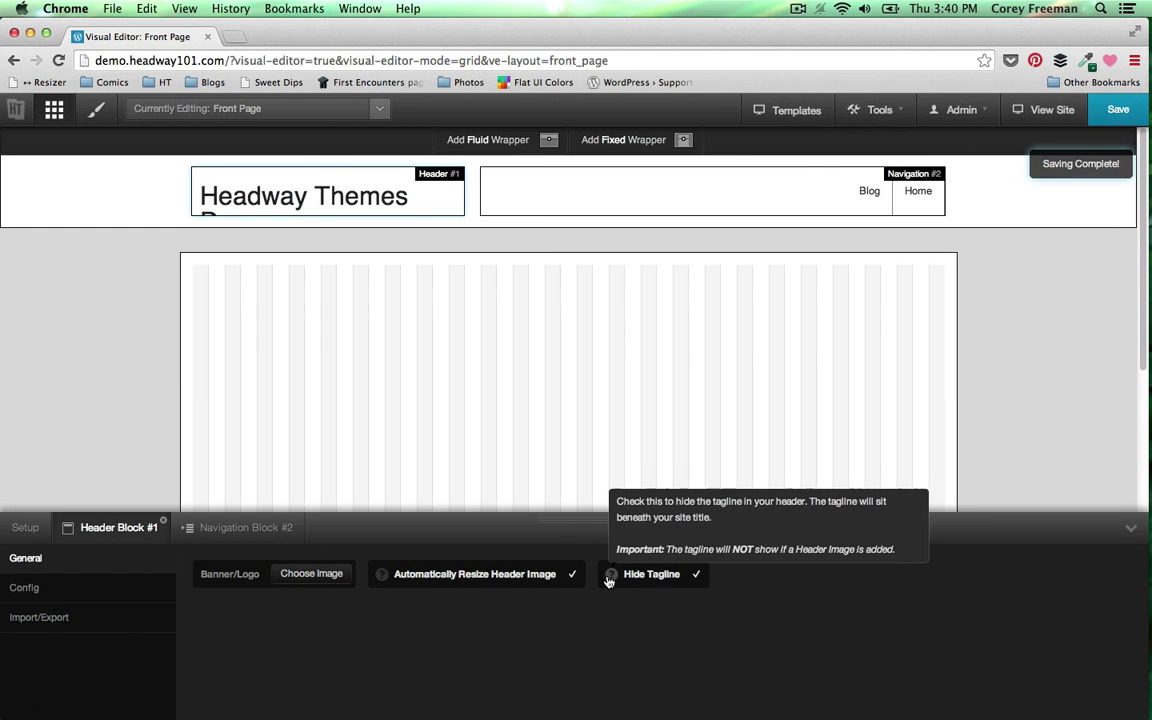
{"action": "left_click", "coordinate": [1120, 110]}
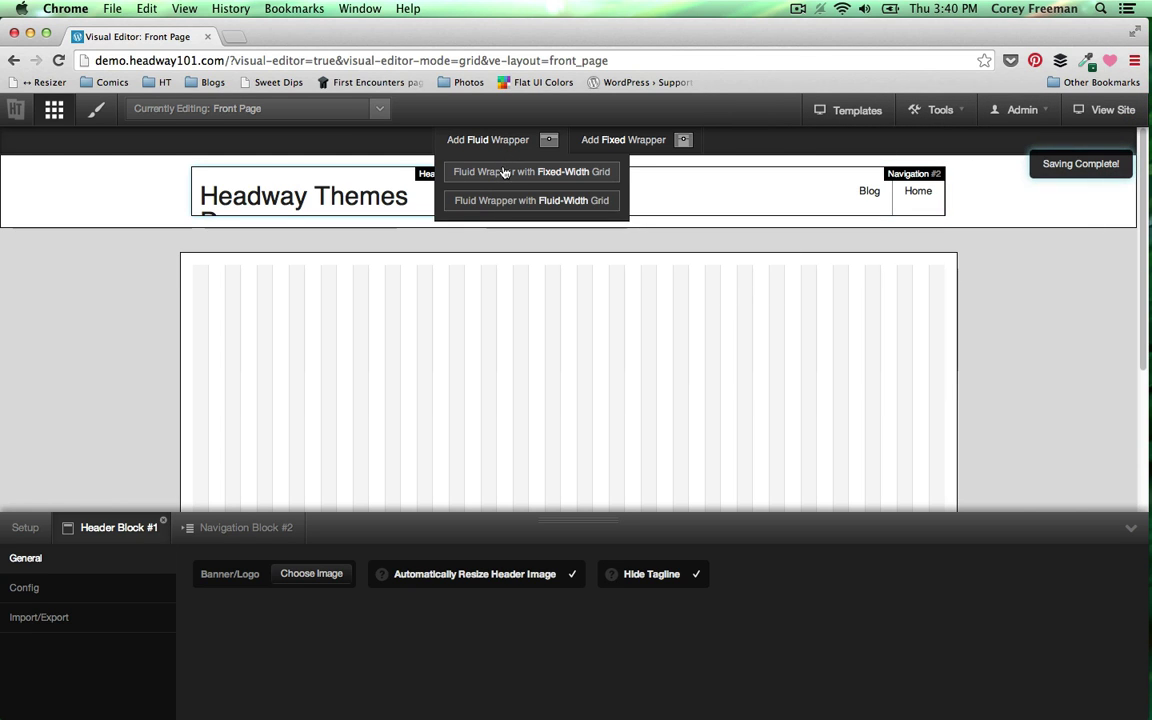
- Add a fluid wrapper at the top, switch its grid to fluid, then delete it
{"action": "left_click", "coordinate": [505, 172]}
{"action": "right_click", "coordinate": [355, 213]}
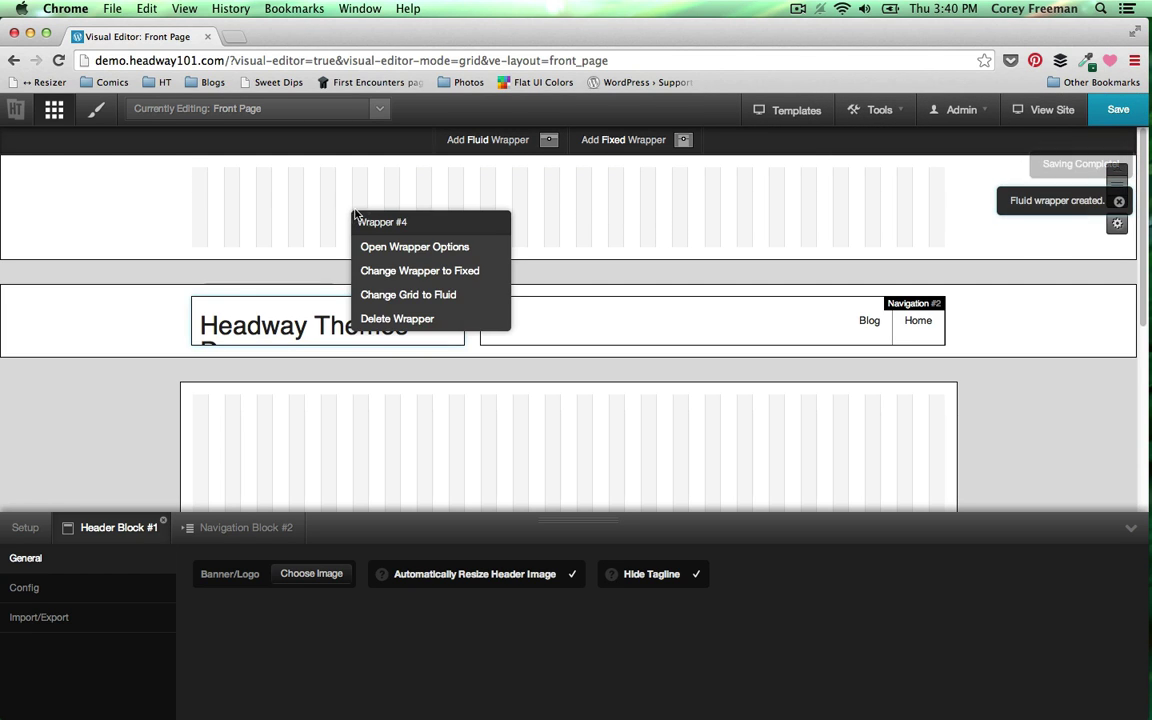
{"action": "left_click", "coordinate": [408, 294]}
{"action": "right_click", "coordinate": [560, 211]}
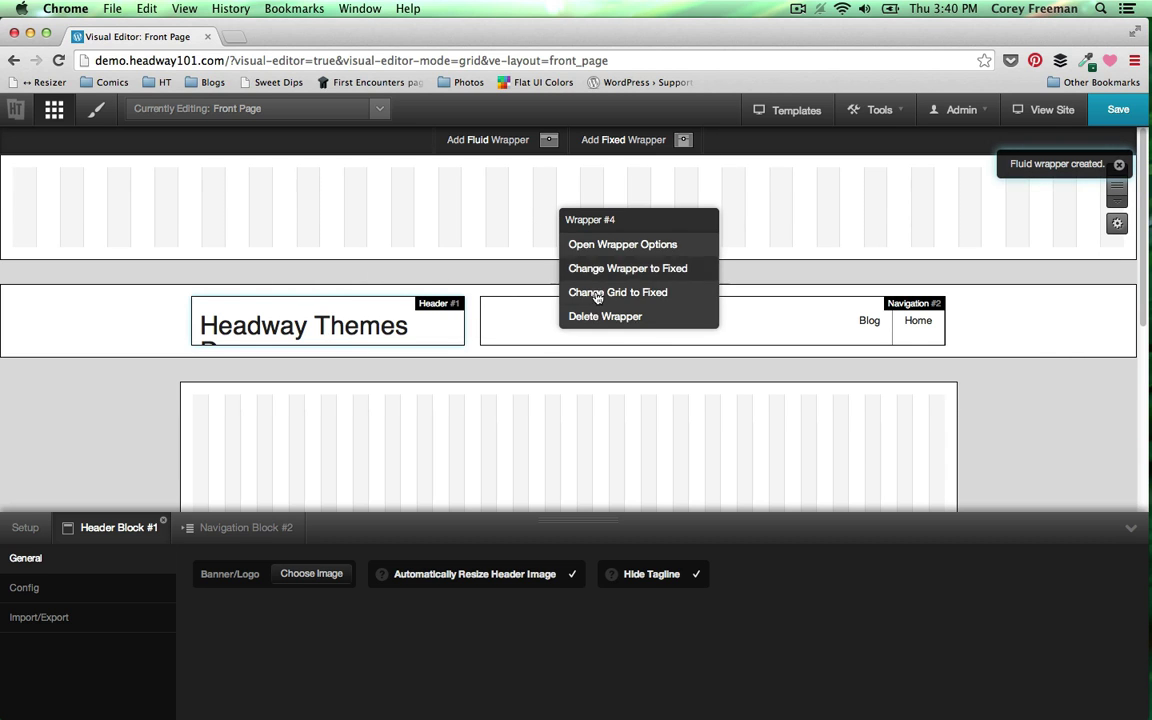
{"action": "left_click", "coordinate": [605, 316]}
{"action": "left_click", "coordinate": [697, 262]}
- Add a fluid wrapper with fluid-width grid and fill it with a full-width Slider block
{"action": "mouse_move", "coordinate": [527, 150]}
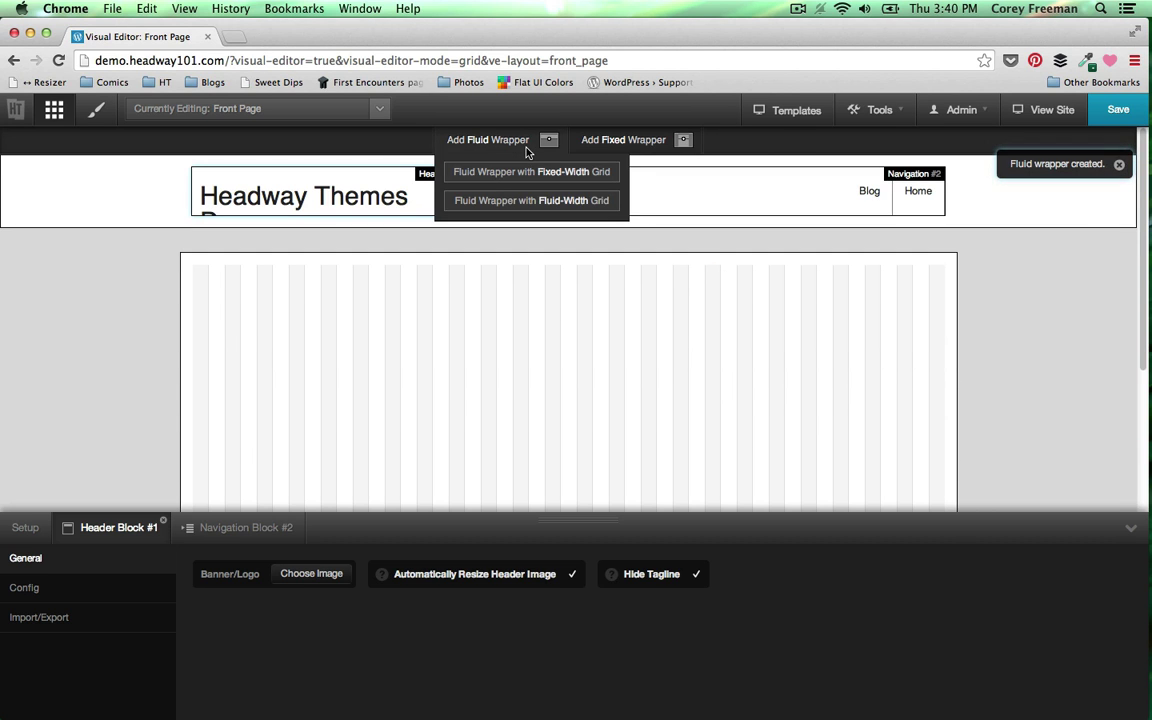
{"action": "left_click", "coordinate": [524, 205]}
{"action": "left_click_drag", "start_coordinate": [67, 180], "coordinate": [1124, 246]}
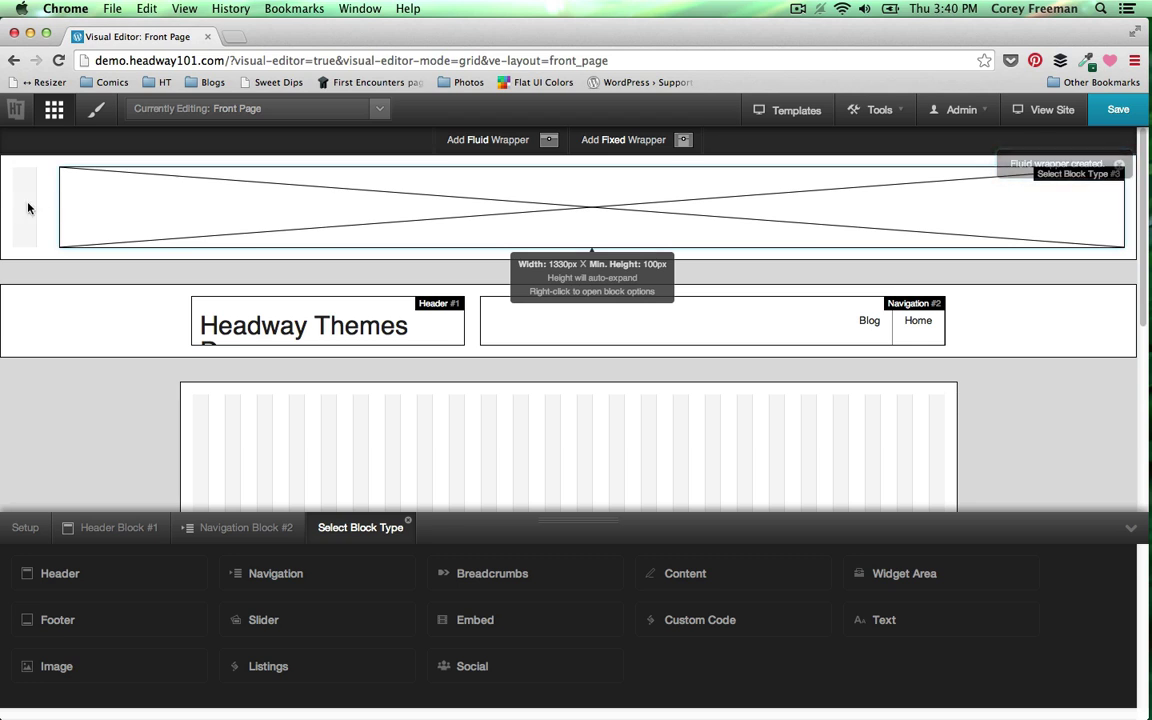
{"action": "left_click_drag", "start_coordinate": [28, 208], "coordinate": [4, 207]}
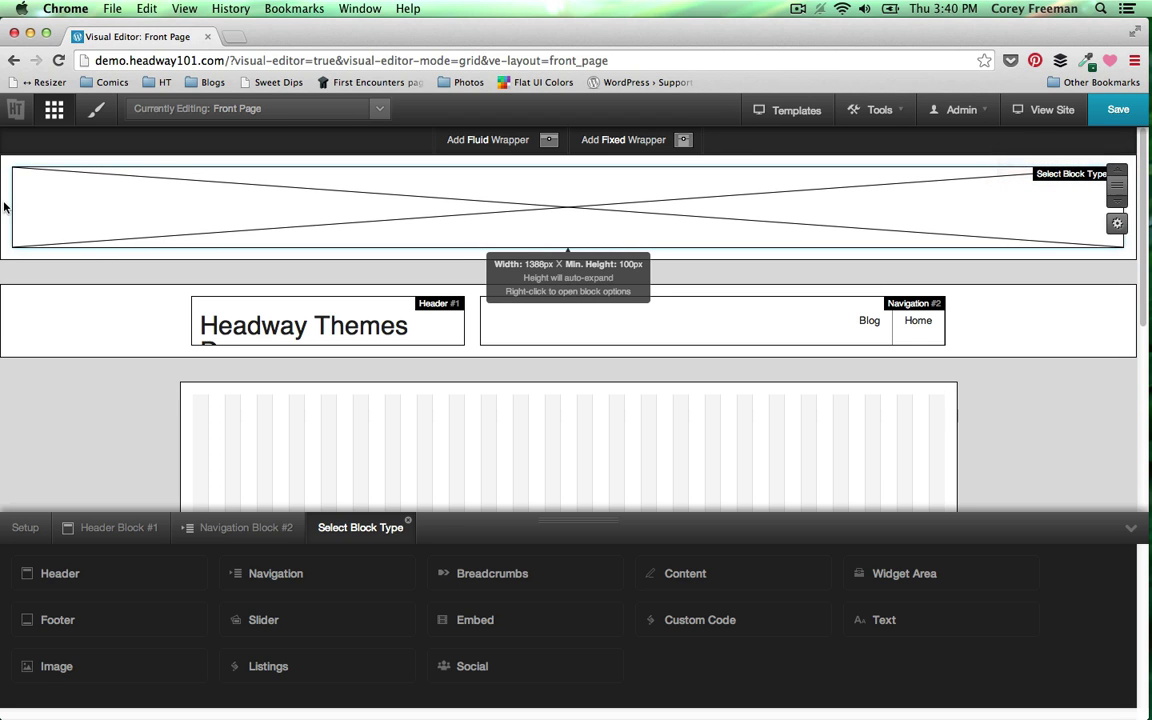
{"action": "left_click", "coordinate": [256, 619]}
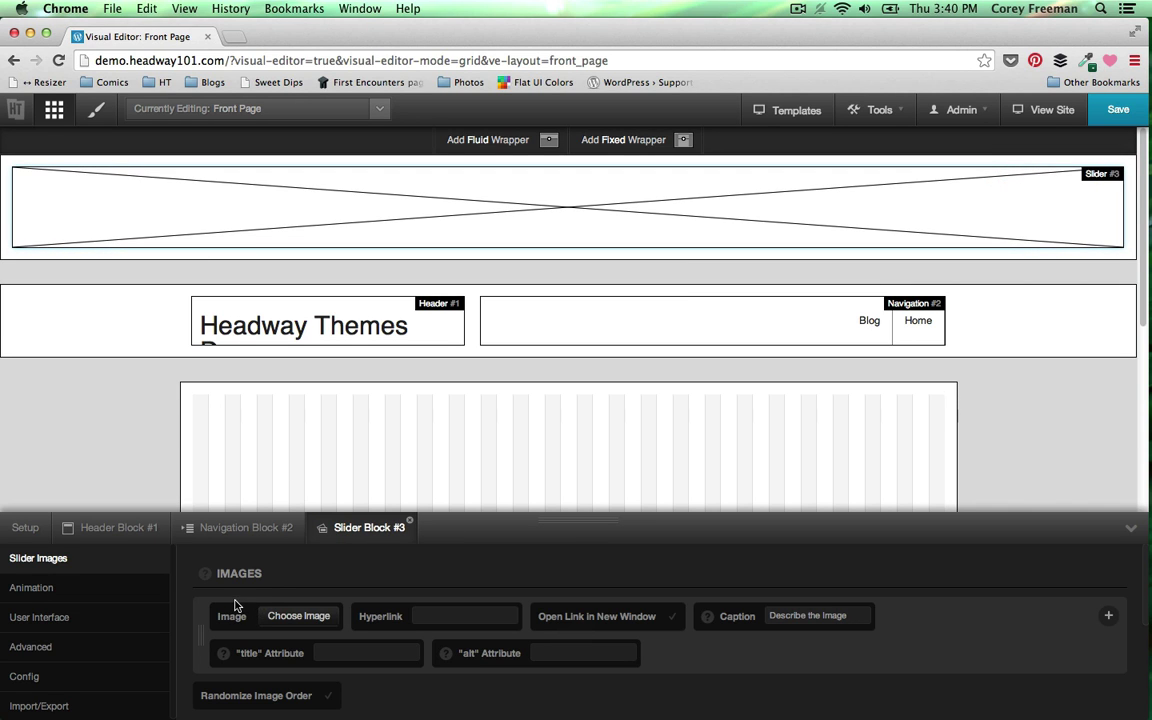
{"action": "left_click", "coordinate": [275, 618]}
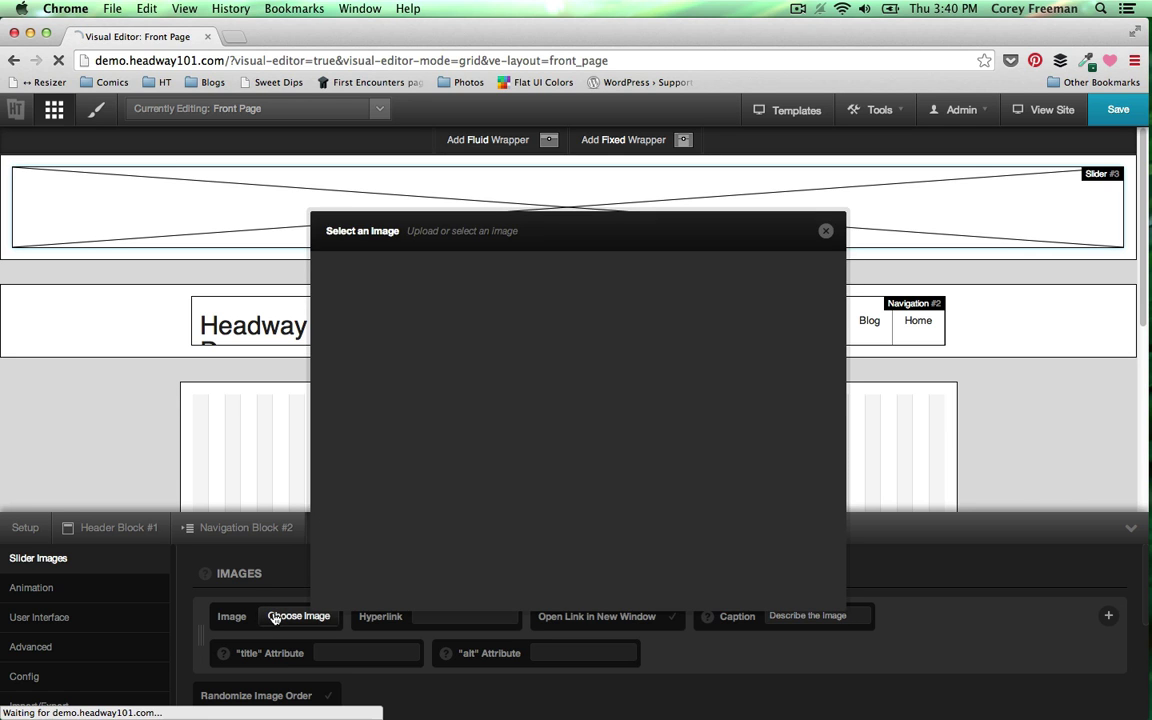
{"action": "left_click", "coordinate": [504, 272]}
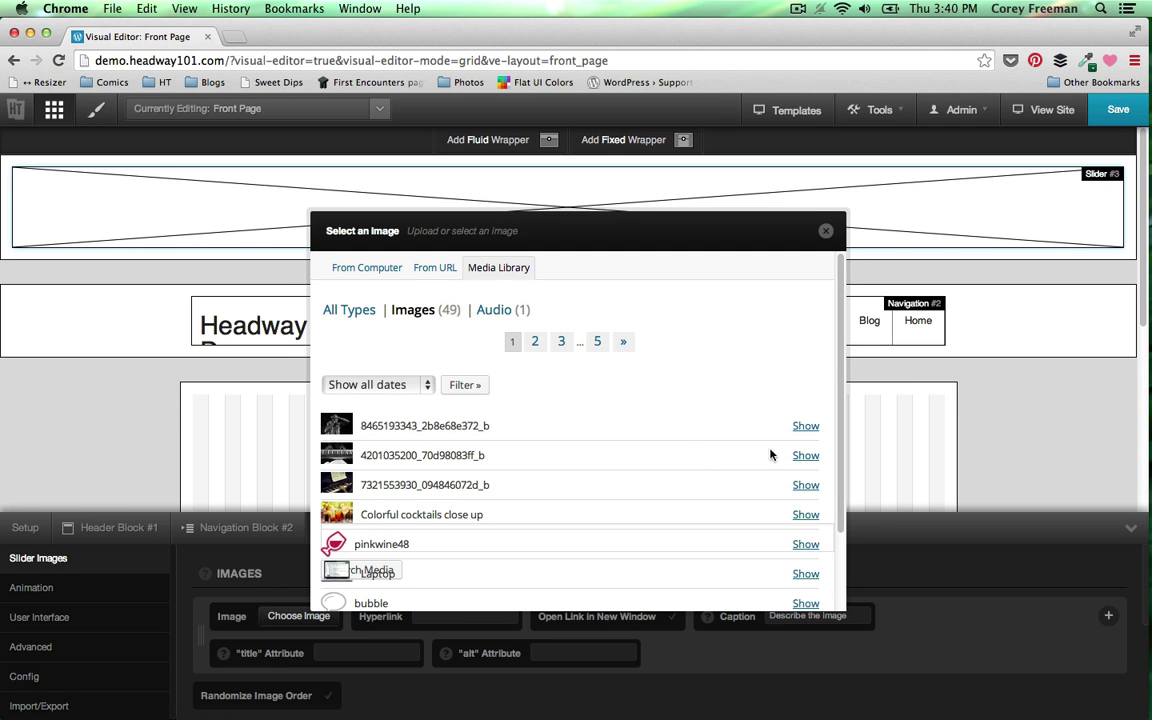
{"action": "left_click", "coordinate": [805, 426]}
{"action": "scroll", "coordinate": [475, 500], "scroll_direction": "down", "scroll_amount": 2}
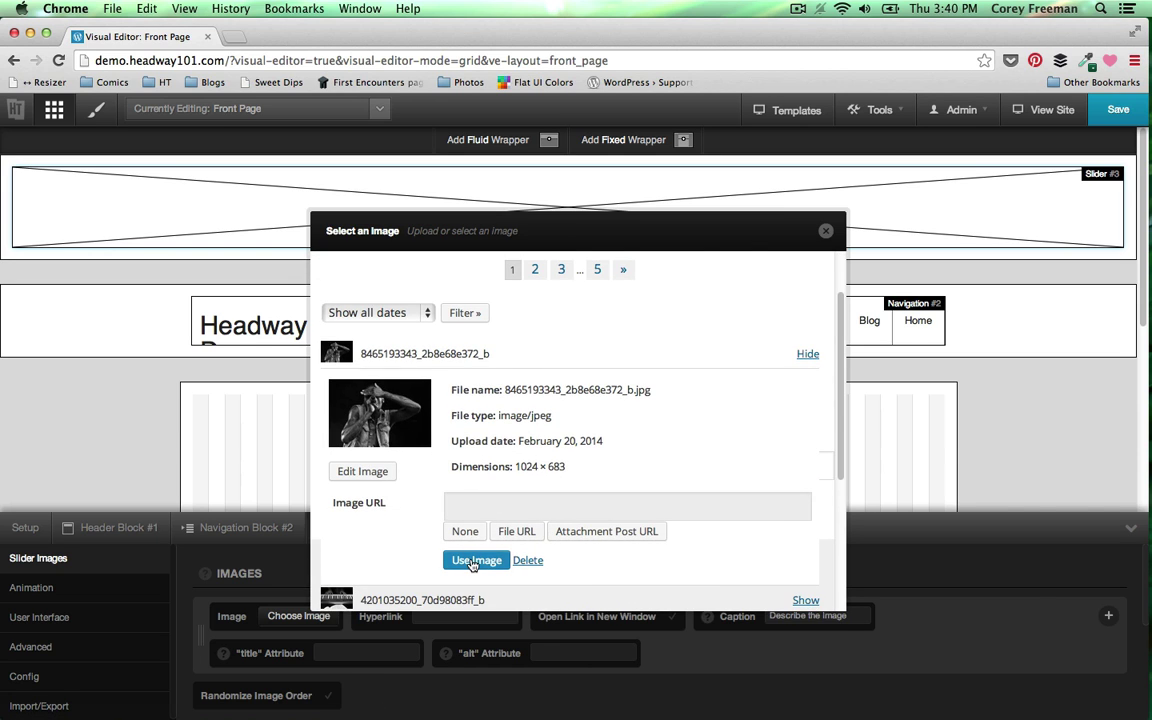
{"action": "left_click", "coordinate": [472, 560]}
{"action": "scroll", "coordinate": [400, 600], "scroll_direction": "down", "scroll_amount": 2}
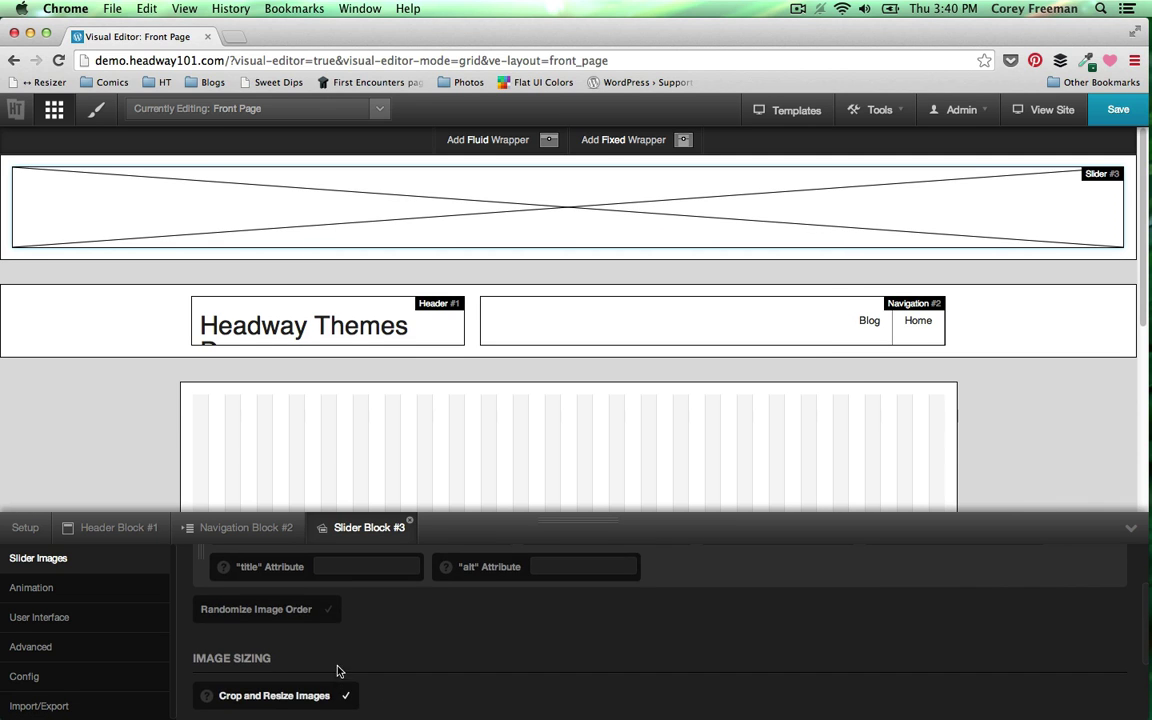
{"action": "scroll", "coordinate": [350, 665], "scroll_direction": "up", "scroll_amount": 2}
{"action": "scroll", "coordinate": [700, 630], "scroll_direction": "down", "scroll_amount": 1}
{"action": "scroll", "coordinate": [1121, 603], "scroll_direction": "up", "scroll_amount": 1}
{"action": "left_click", "coordinate": [1108, 580]}
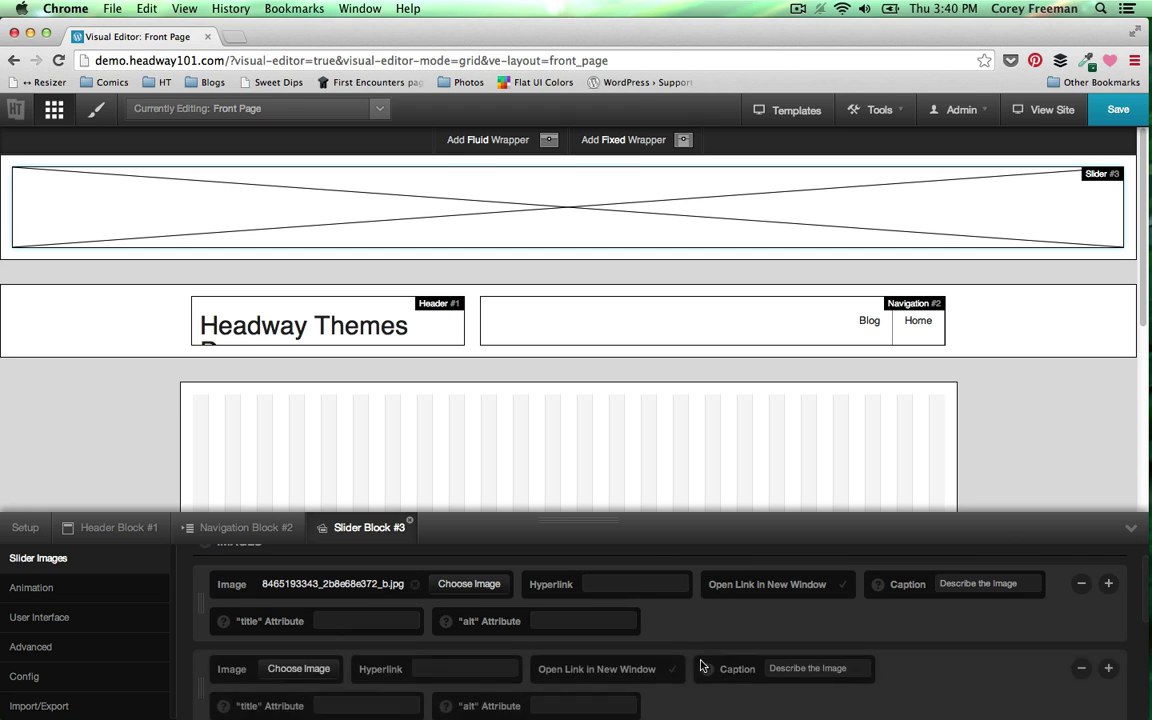
{"action": "scroll", "coordinate": [470, 645], "scroll_direction": "down", "scroll_amount": 3}
{"action": "scroll", "coordinate": [346, 585], "scroll_direction": "up", "scroll_amount": 2}
{"action": "left_click", "coordinate": [305, 592]}
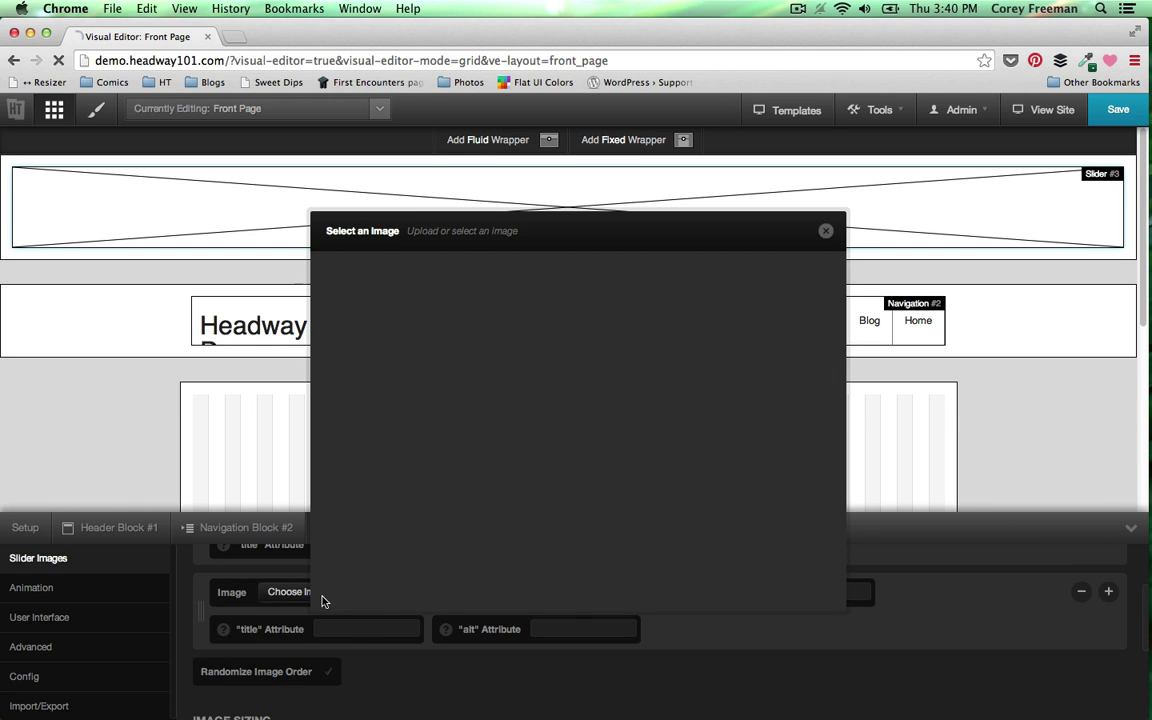
{"action": "left_click", "coordinate": [506, 272]}
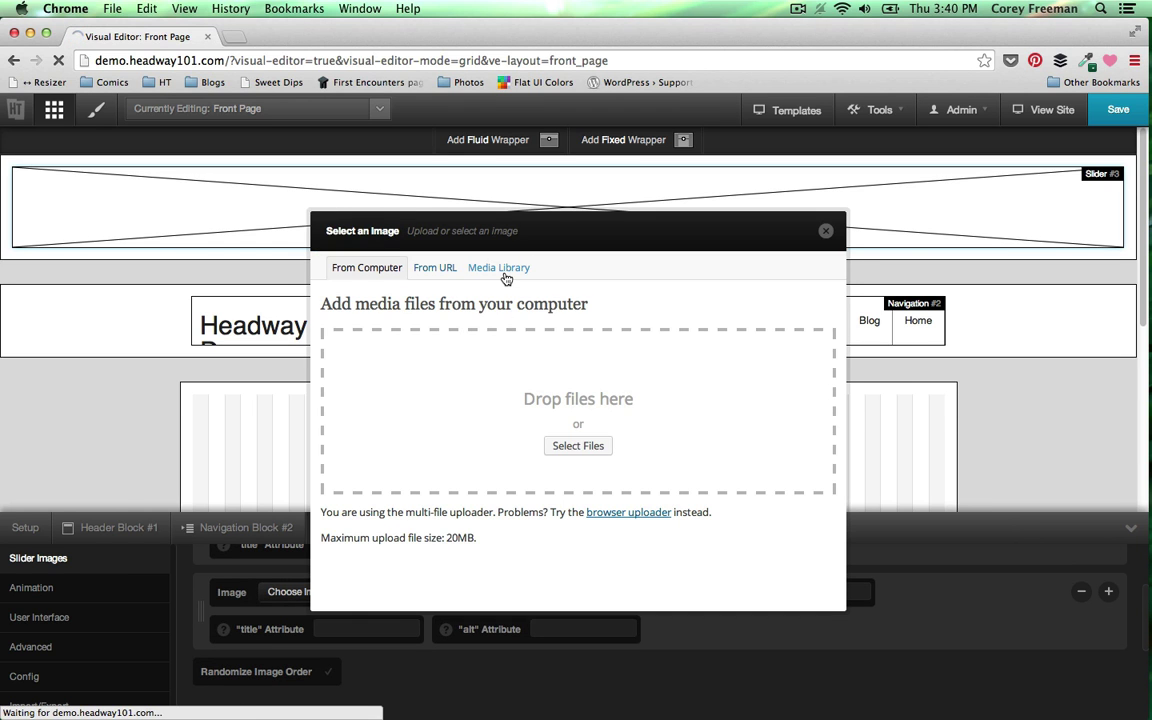
{"action": "left_click", "coordinate": [800, 455]}
{"action": "scroll", "coordinate": [458, 604], "scroll_direction": "down", "scroll_amount": 2}
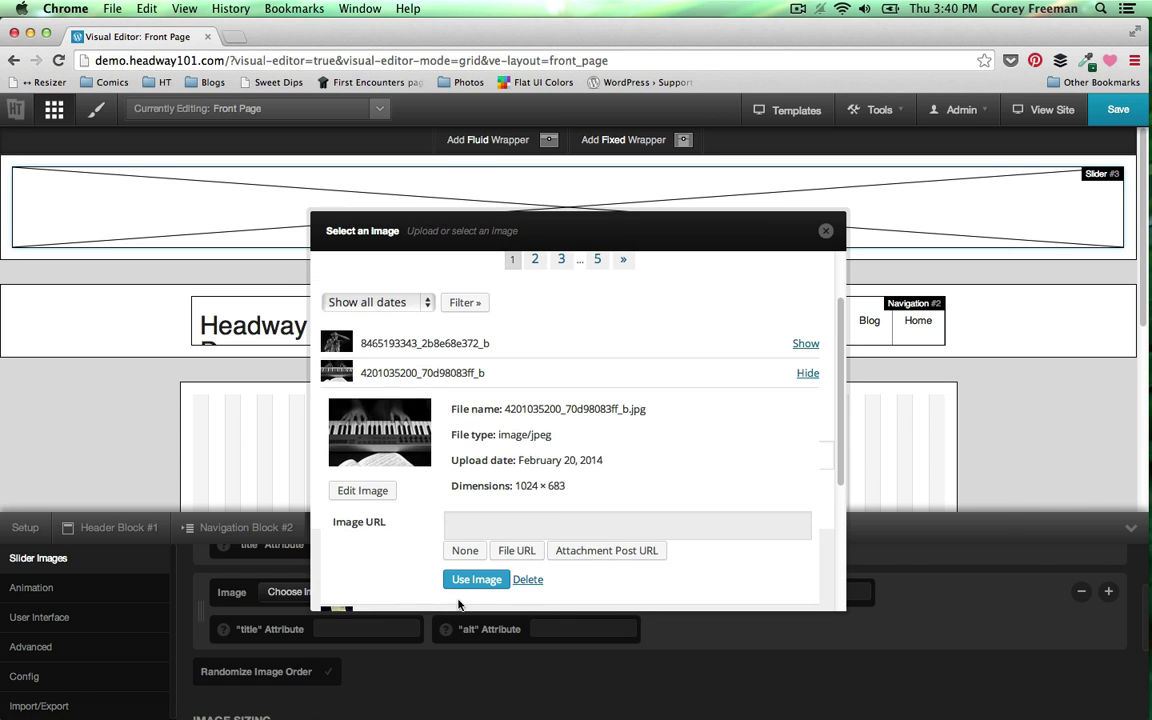
{"action": "left_click", "coordinate": [474, 580]}
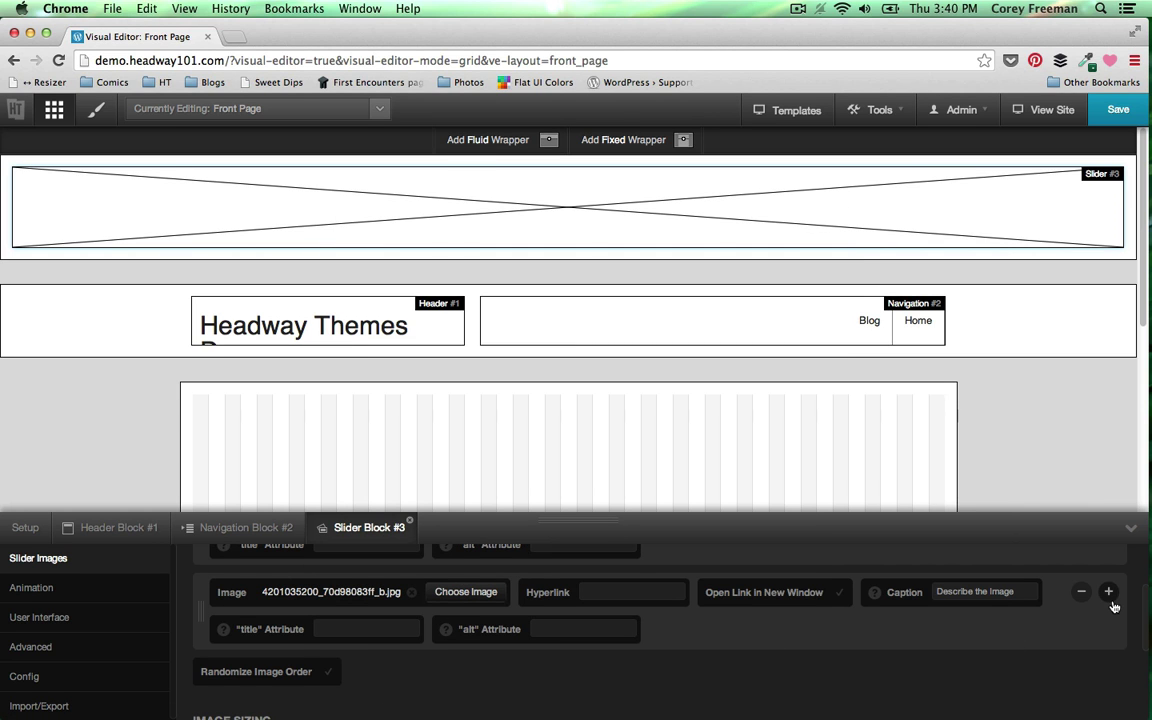
{"action": "left_click", "coordinate": [1108, 592]}
{"action": "scroll", "coordinate": [520, 630], "scroll_direction": "down", "scroll_amount": 2}
{"action": "left_click", "coordinate": [314, 614]}
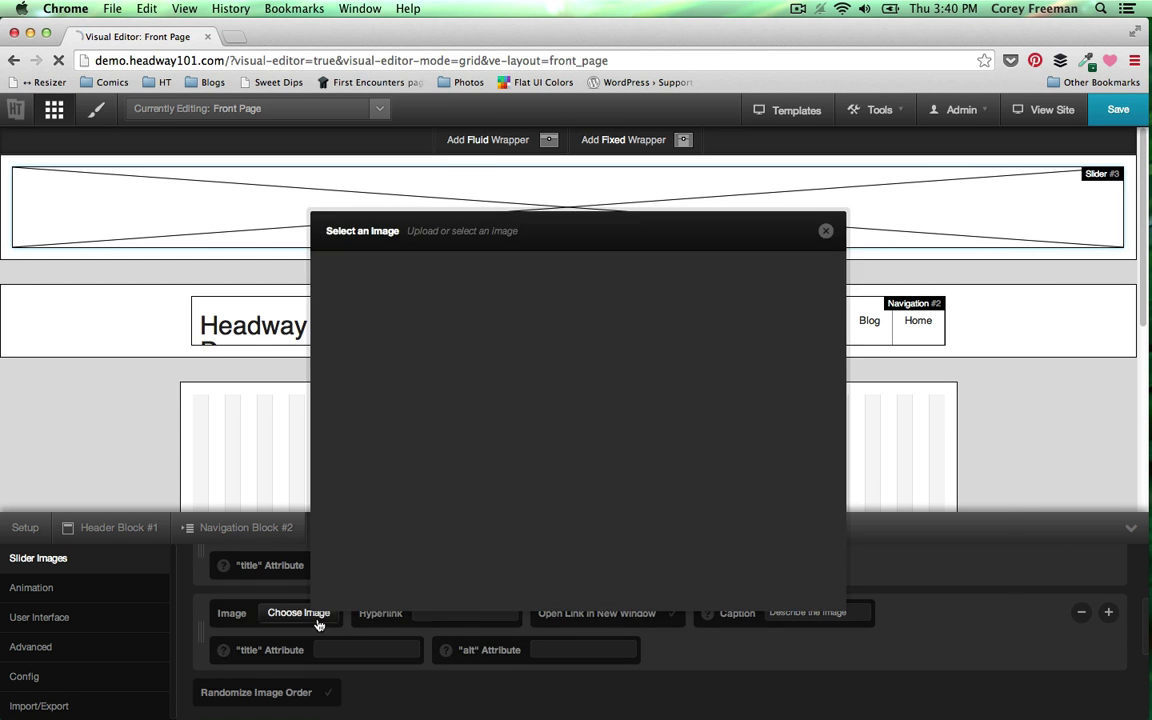
{"action": "left_click", "coordinate": [519, 273]}
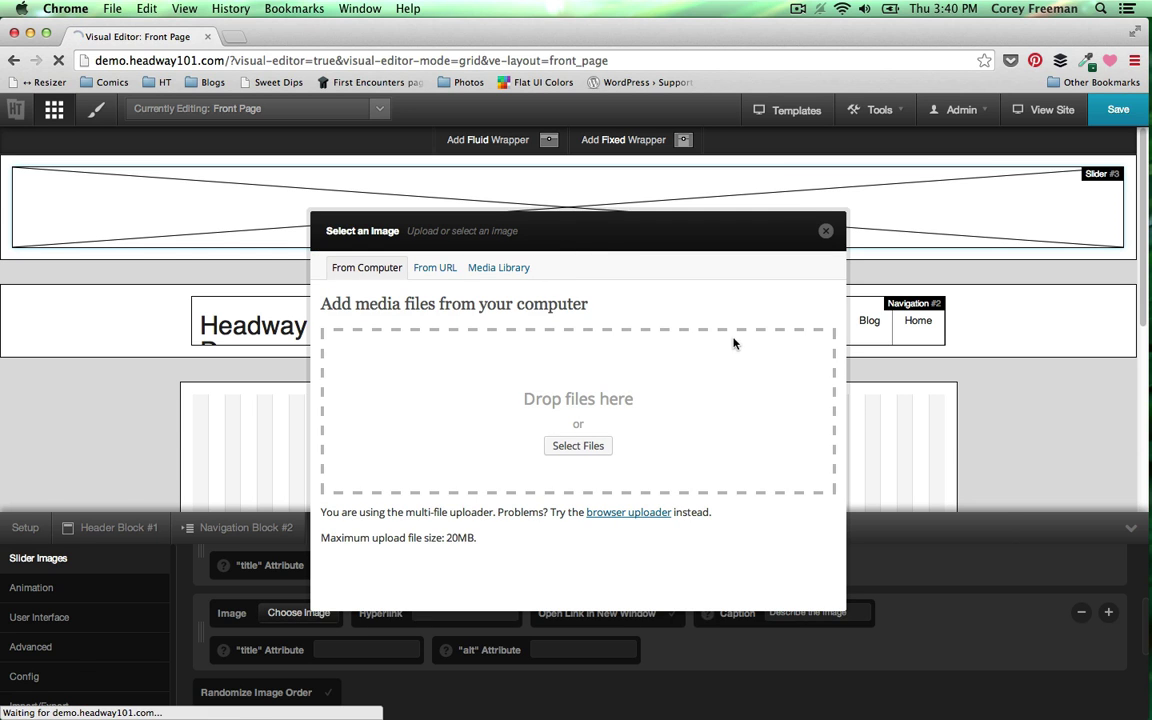
{"action": "left_click", "coordinate": [803, 486]}
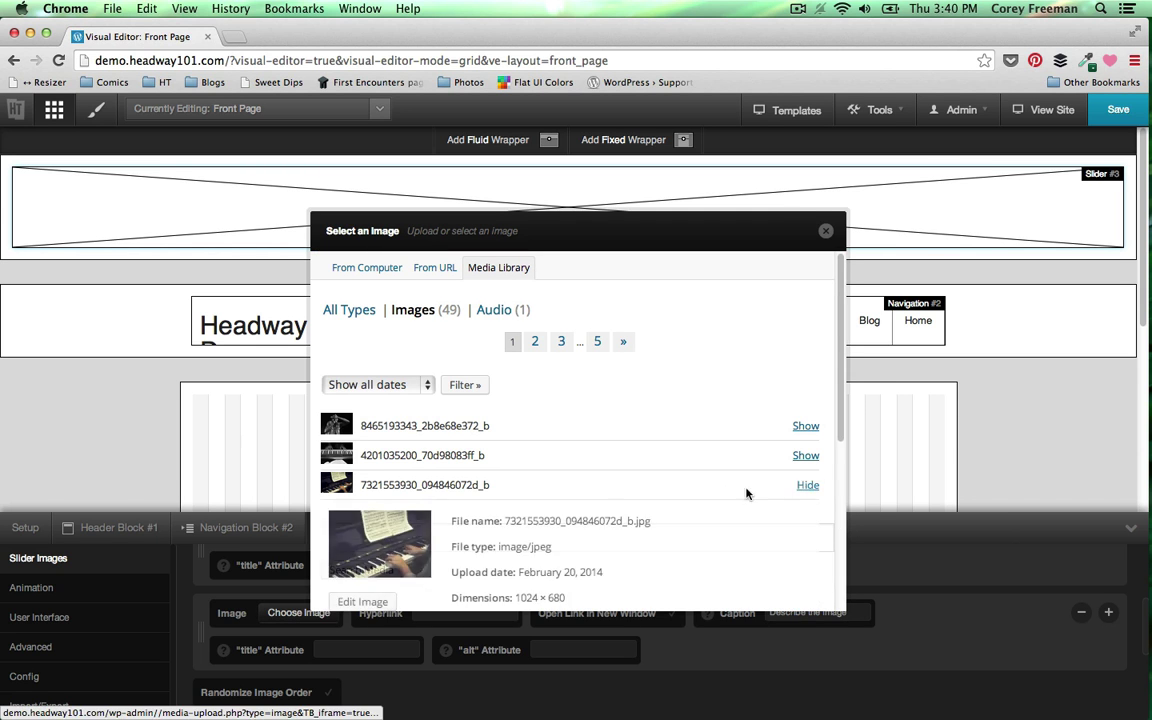
{"action": "scroll", "coordinate": [746, 489], "scroll_direction": "down", "scroll_amount": 3}
{"action": "left_click", "coordinate": [473, 491]}
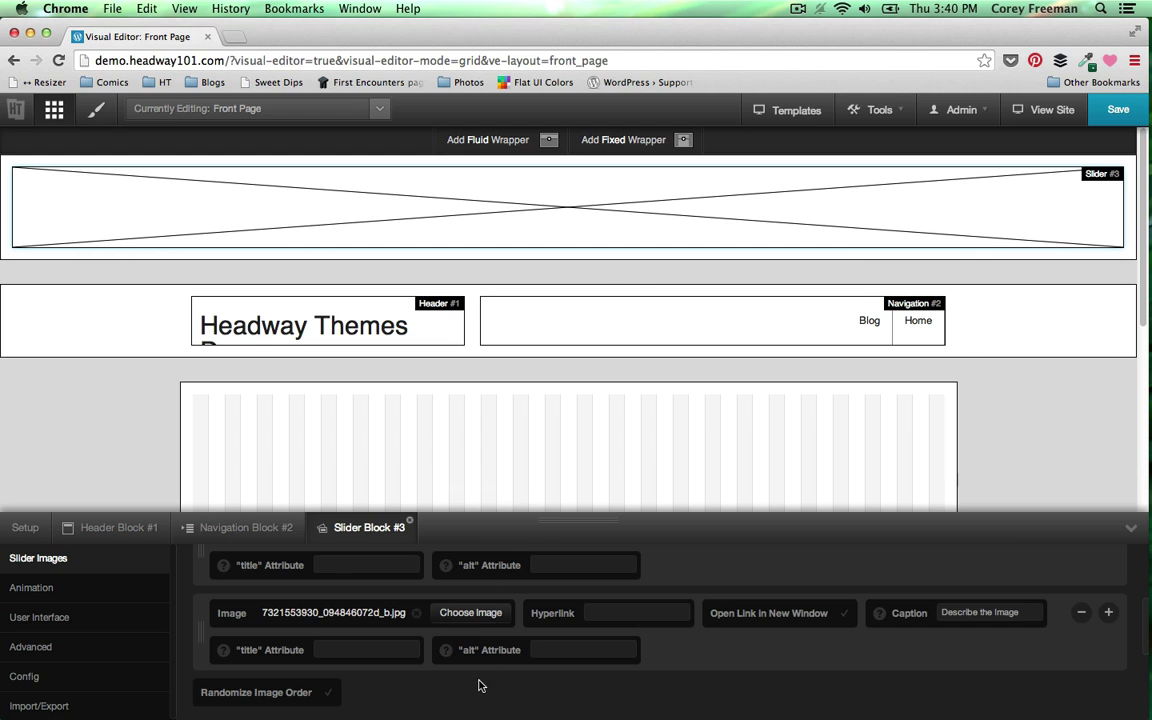
- Stretch the Slider #3 wrapper taller, drag it below the header and navigation row, and save
{"action": "left_click_drag", "start_coordinate": [630, 256], "coordinate": [622, 323]}
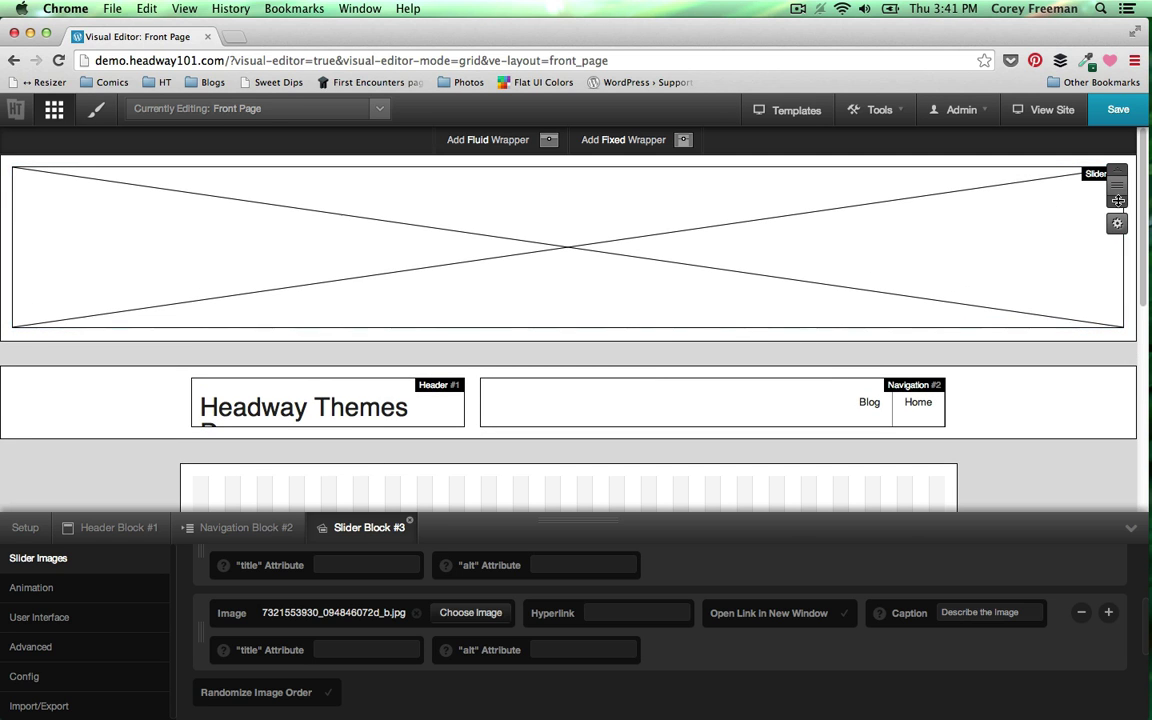
{"action": "left_click_drag", "start_coordinate": [1116, 189], "coordinate": [1083, 316]}
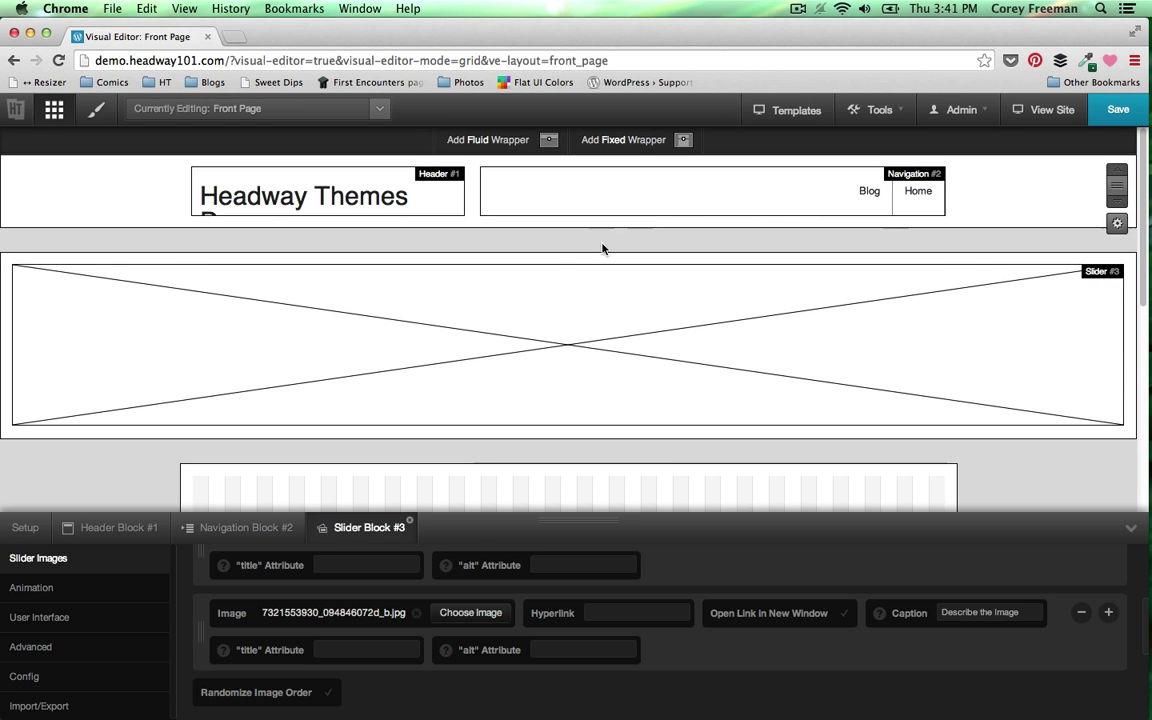
{"action": "left_click", "coordinate": [1110, 112]}
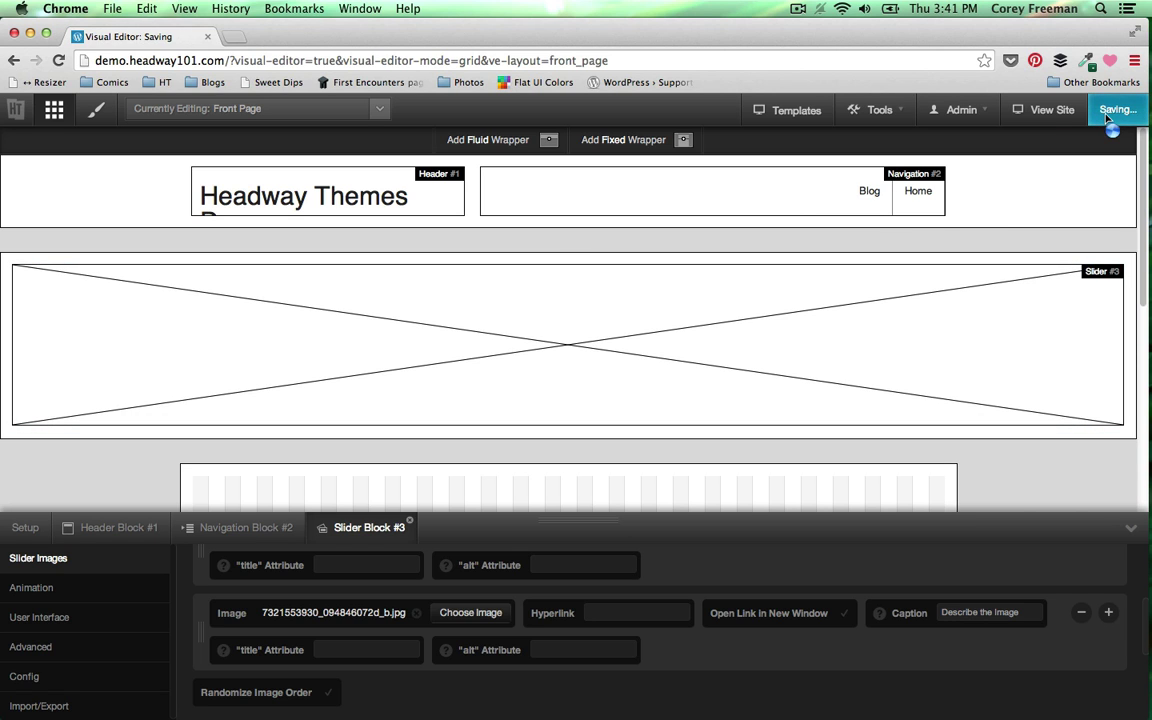
- Add a fluid wrapper with fixed-width grid and move it below the slider
{"action": "mouse_move", "coordinate": [486, 146]}
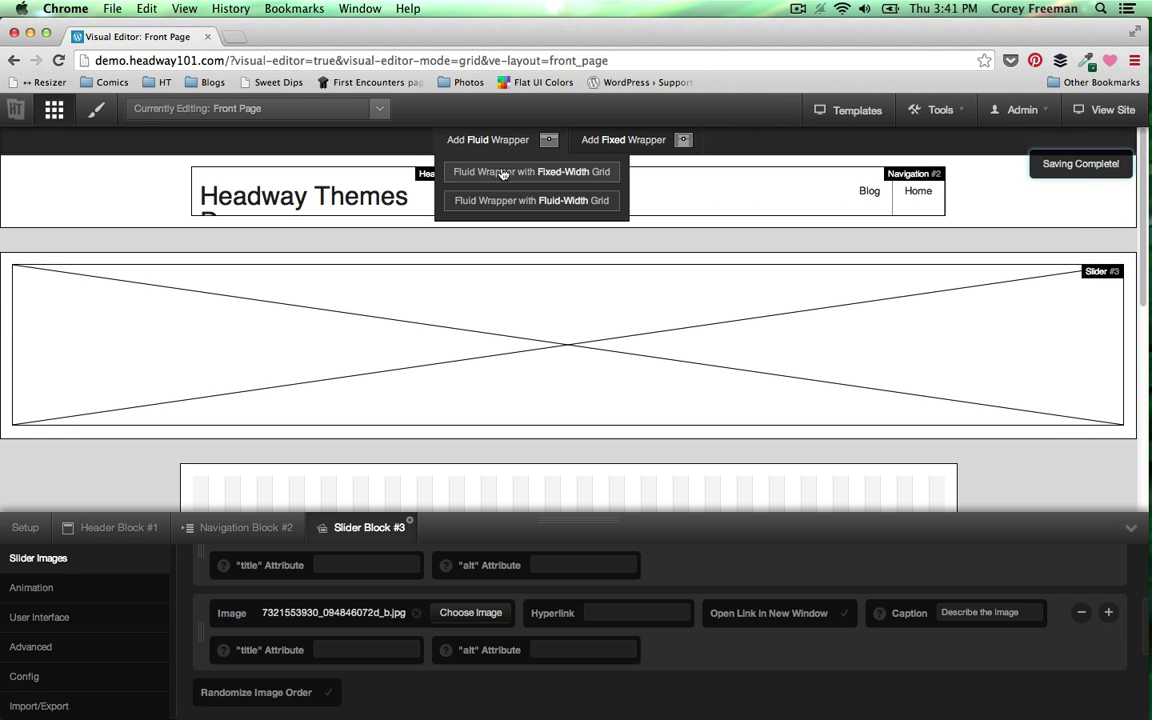
{"action": "left_click", "coordinate": [503, 172]}
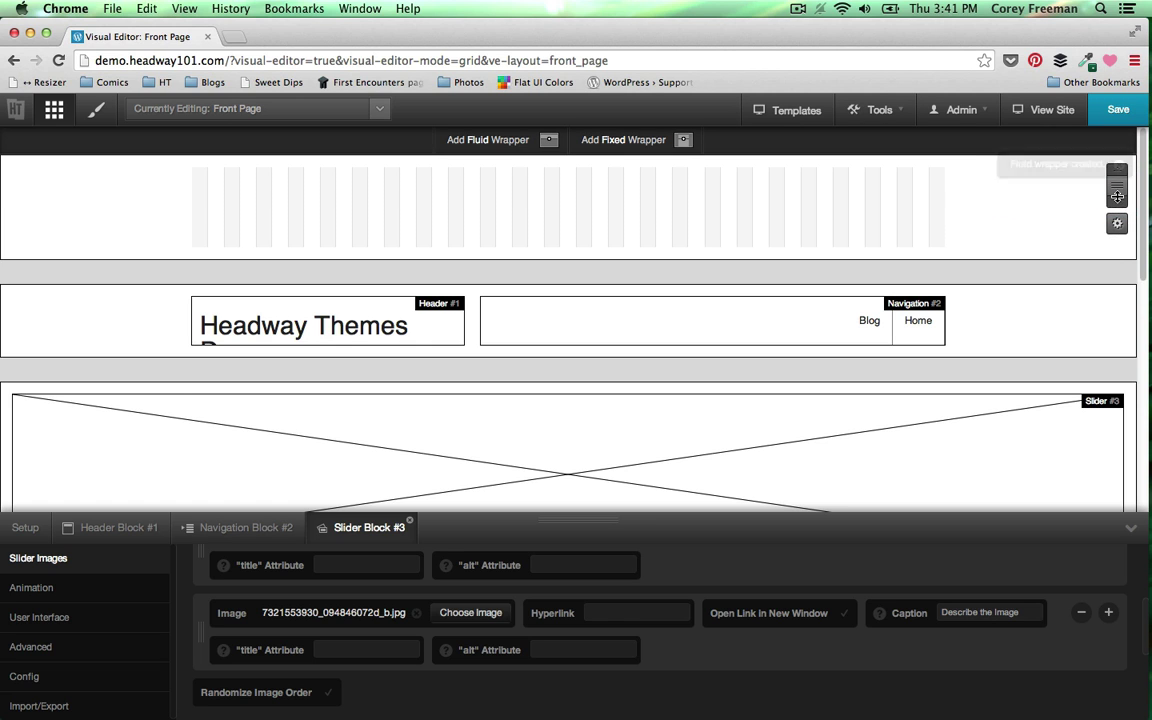
{"action": "left_click_drag", "start_coordinate": [1114, 190], "coordinate": [1055, 436]}
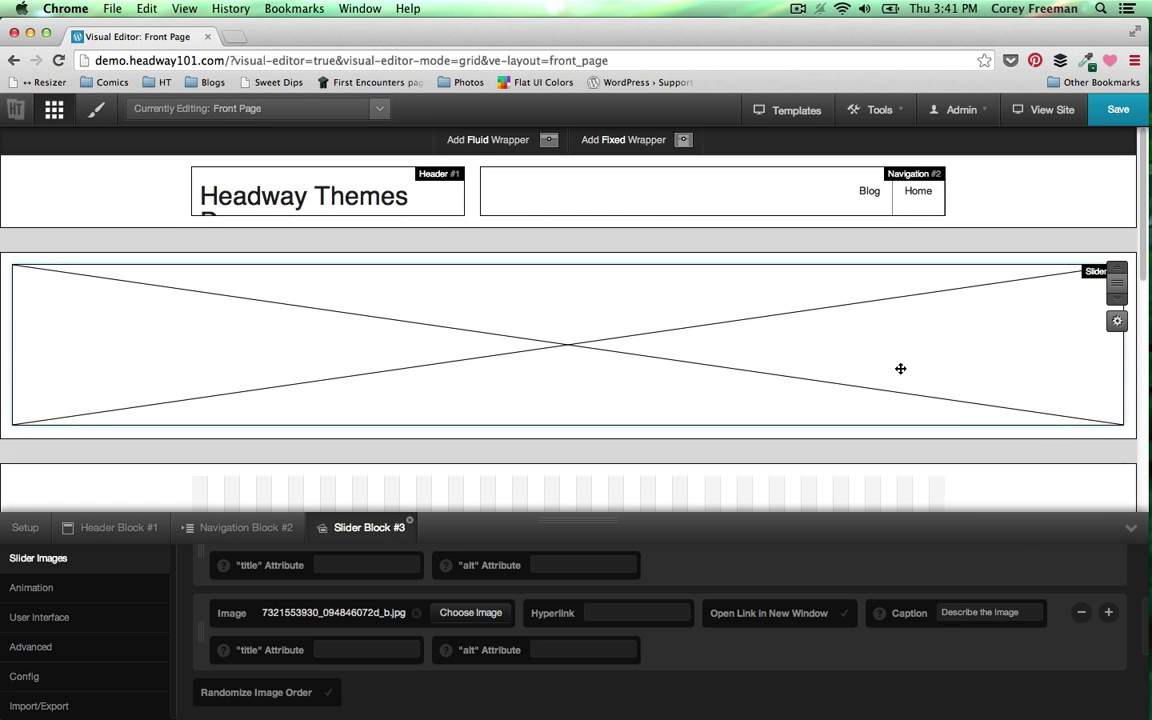
{"action": "scroll", "coordinate": [800, 375], "scroll_direction": "down", "scroll_amount": 2}
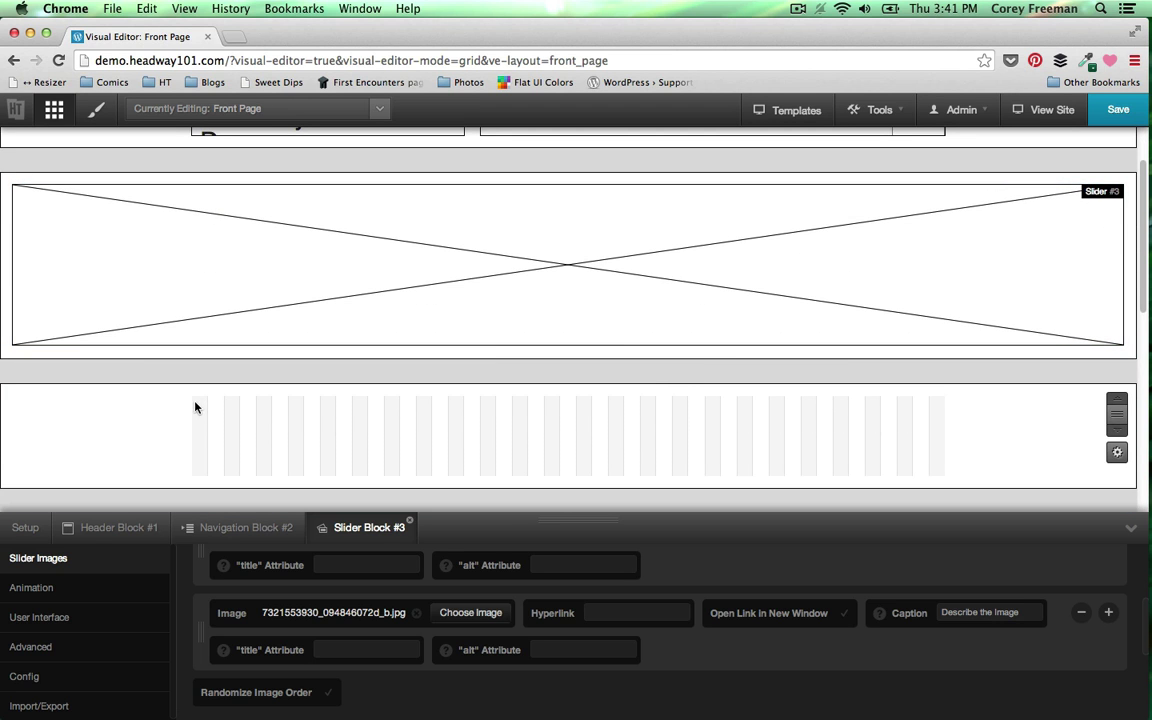
- Draw a Custom Code block in the new wrapper, open its content editor, and open a new browser tab
{"action": "left_click_drag", "start_coordinate": [196, 407], "coordinate": [940, 472]}
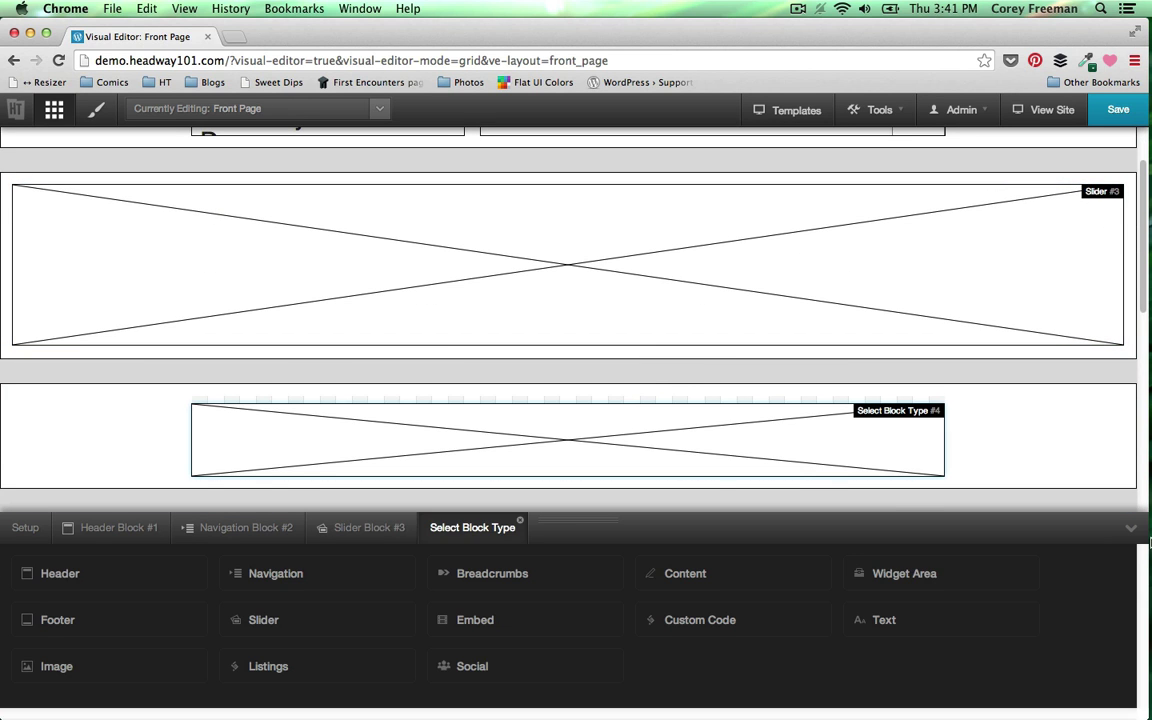
{"action": "left_click", "coordinate": [712, 617]}
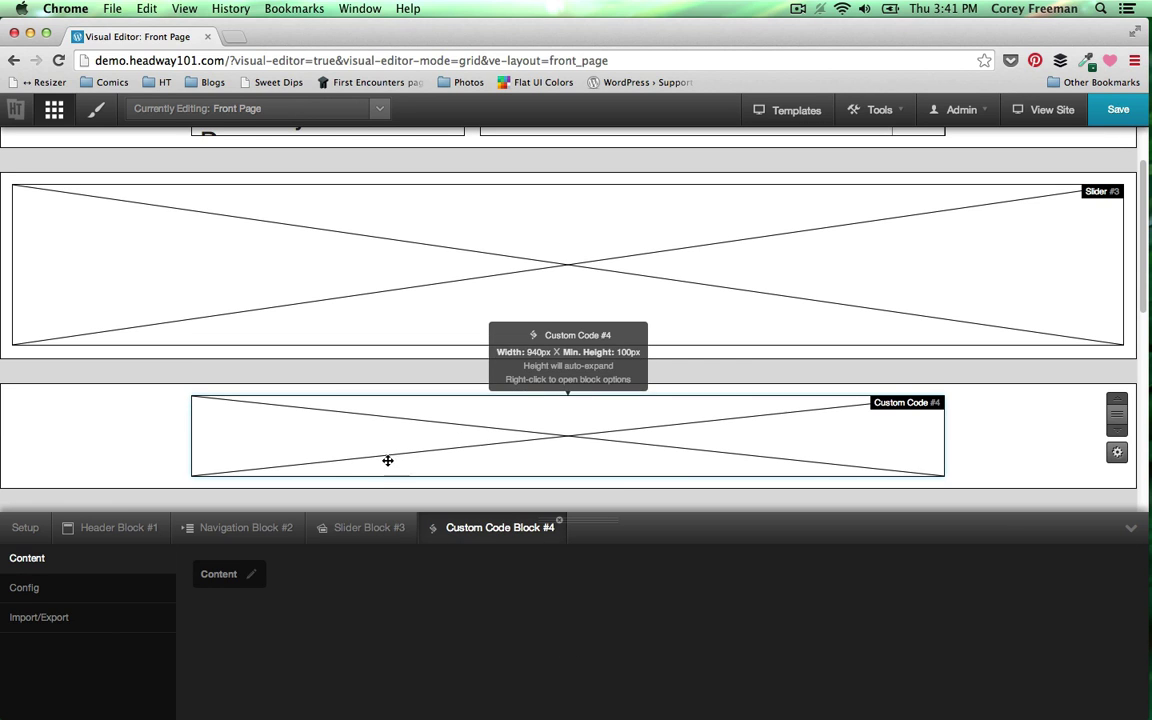
{"action": "left_click", "coordinate": [251, 580]}
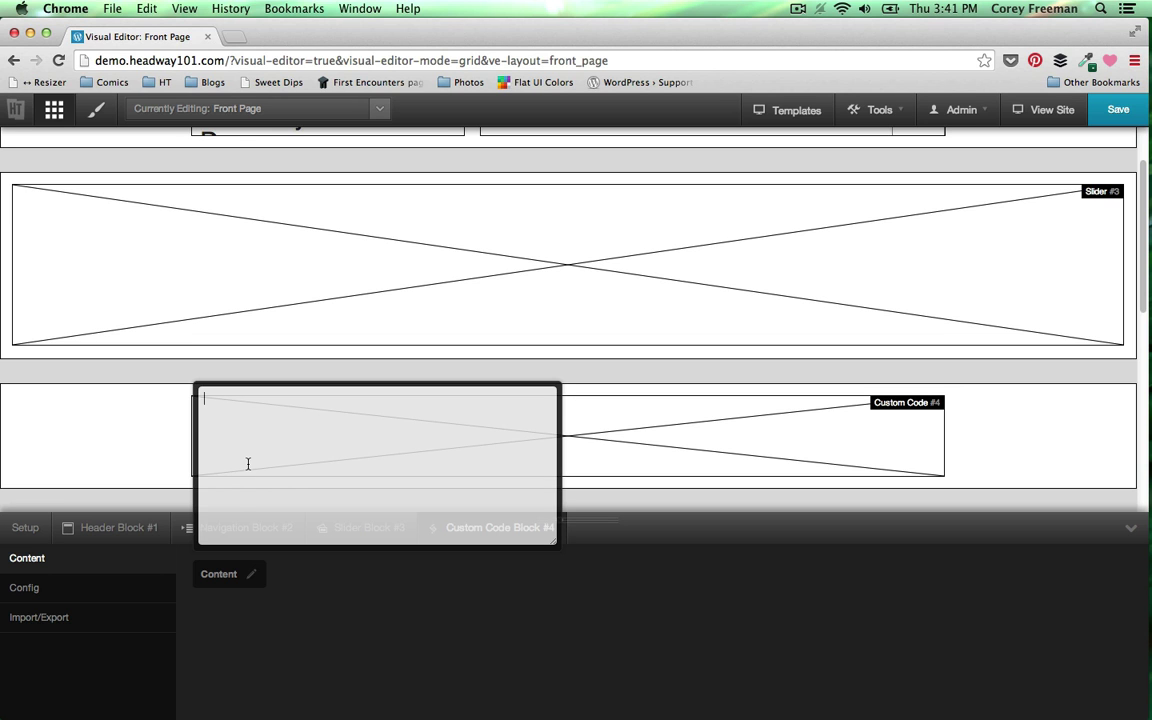
{"action": "key", "text": "super+t"}
- Load mailchimp.com in the new tab, then close it to return to the Visual Editor
{"action": "type", "text": "mailchimp"}
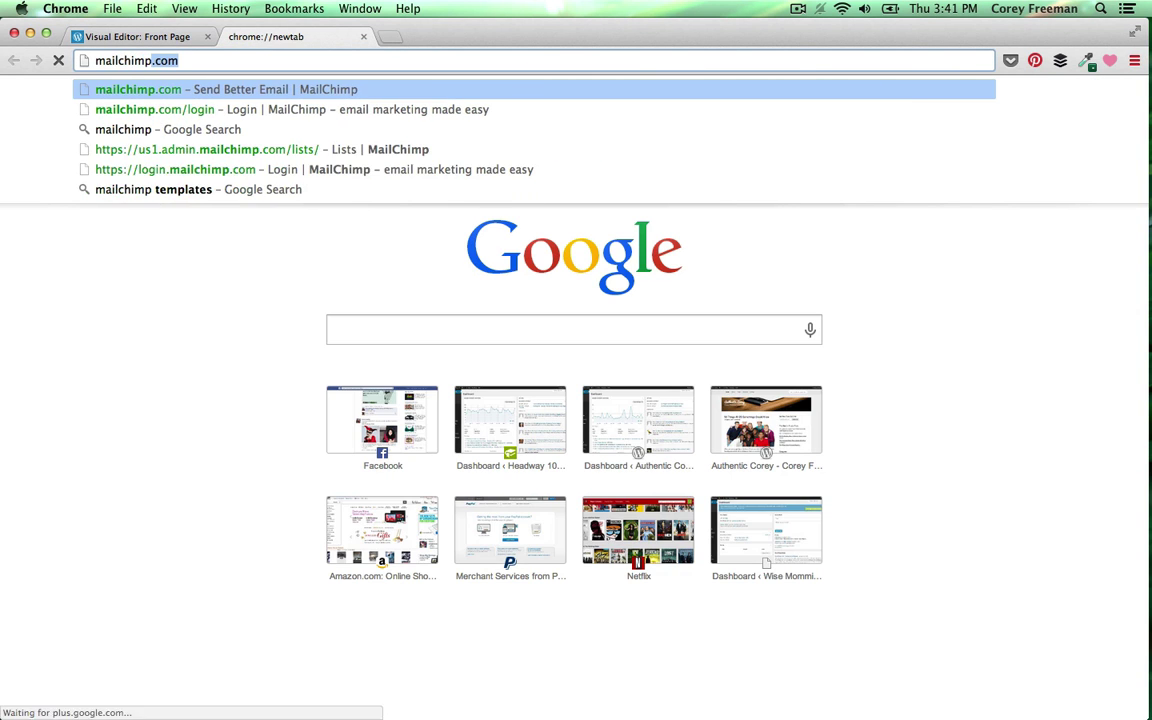
{"action": "key", "text": "Return"}
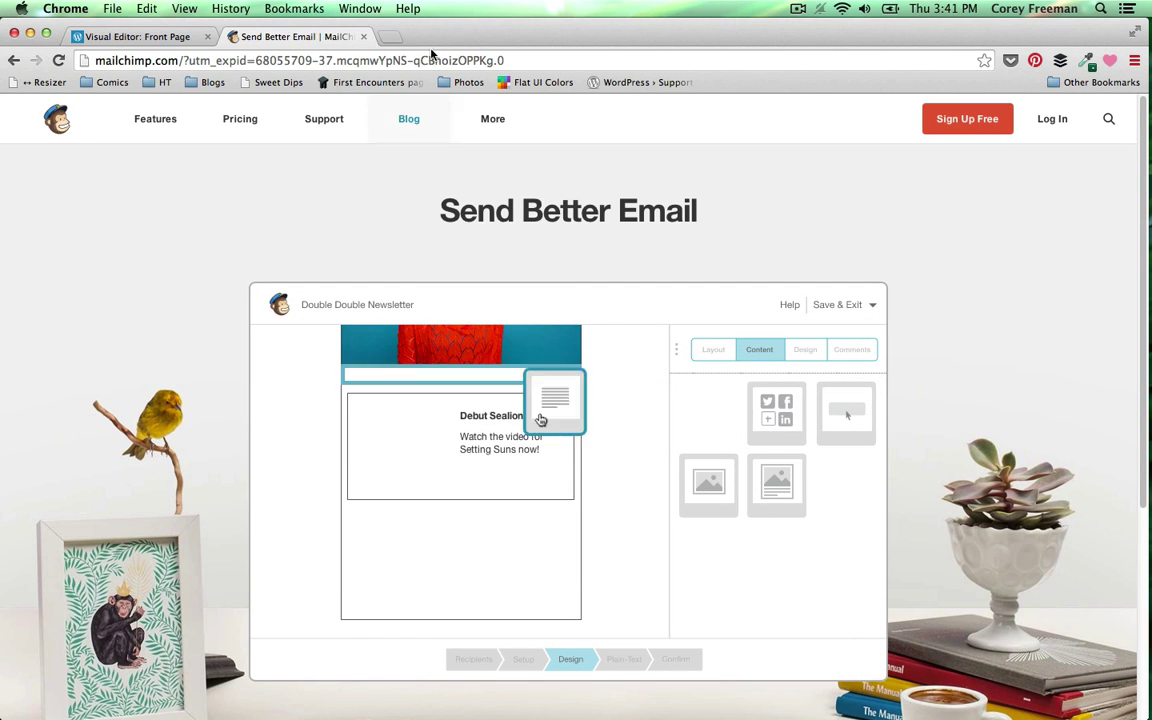
{"action": "left_click", "coordinate": [363, 36]}
{"action": "mouse_move", "coordinate": [1146, 376]}
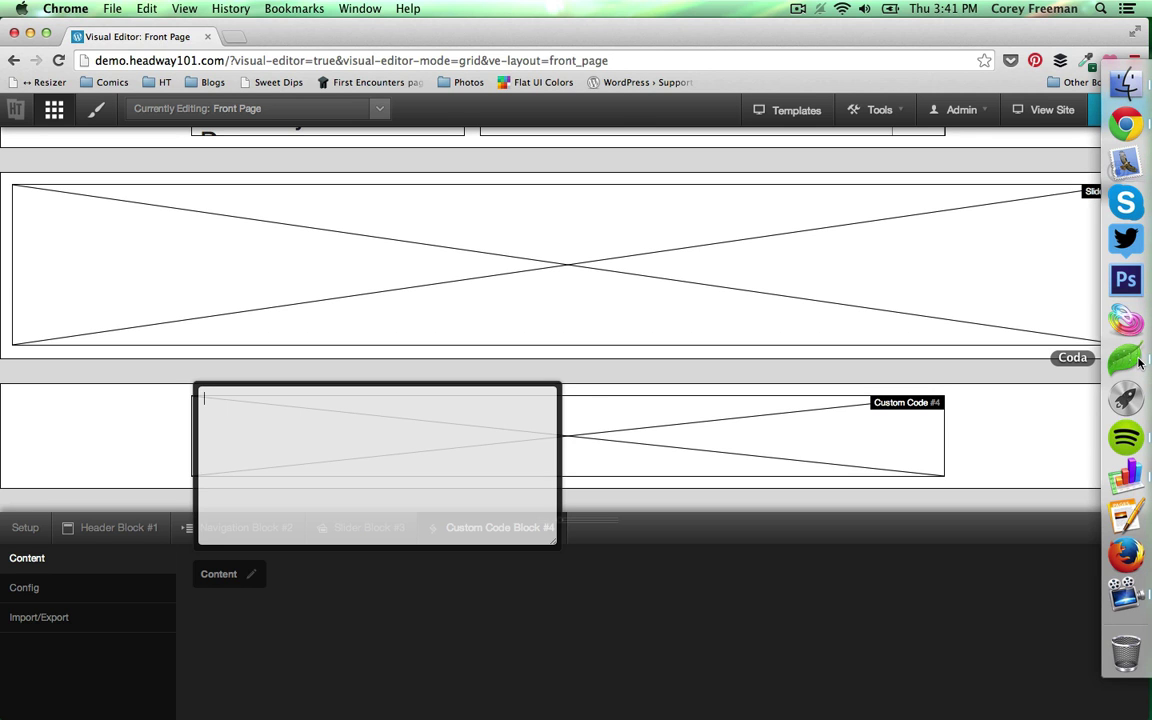
- In Coda's Untitled.html, review the email input and Subscribe button lines of the embed code
{"action": "left_click", "coordinate": [1138, 364]}
{"action": "left_click", "coordinate": [625, 313]}
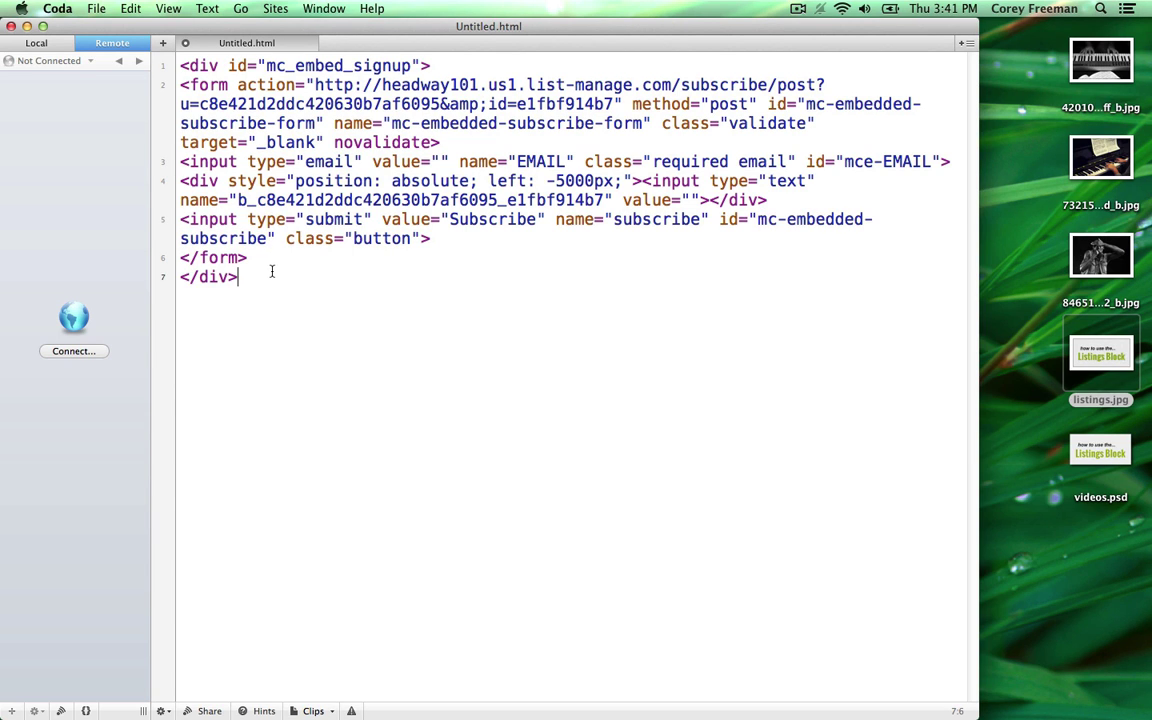
{"action": "triple_click", "coordinate": [318, 161]}
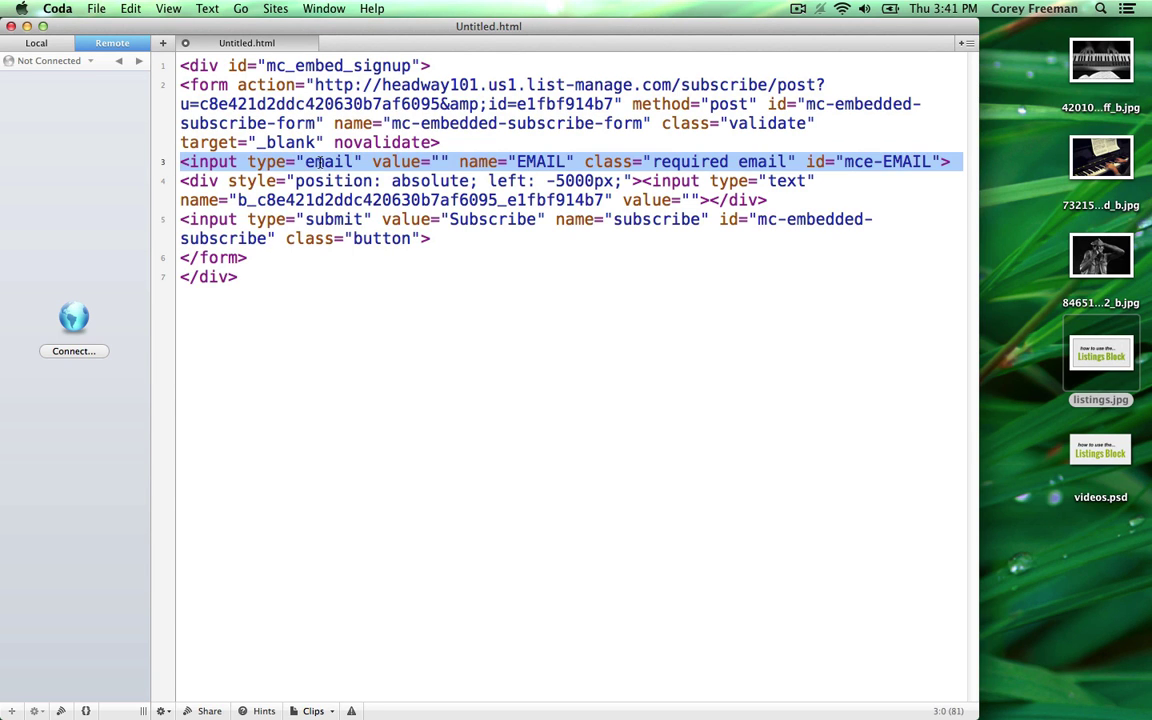
{"action": "triple_click", "coordinate": [310, 226]}
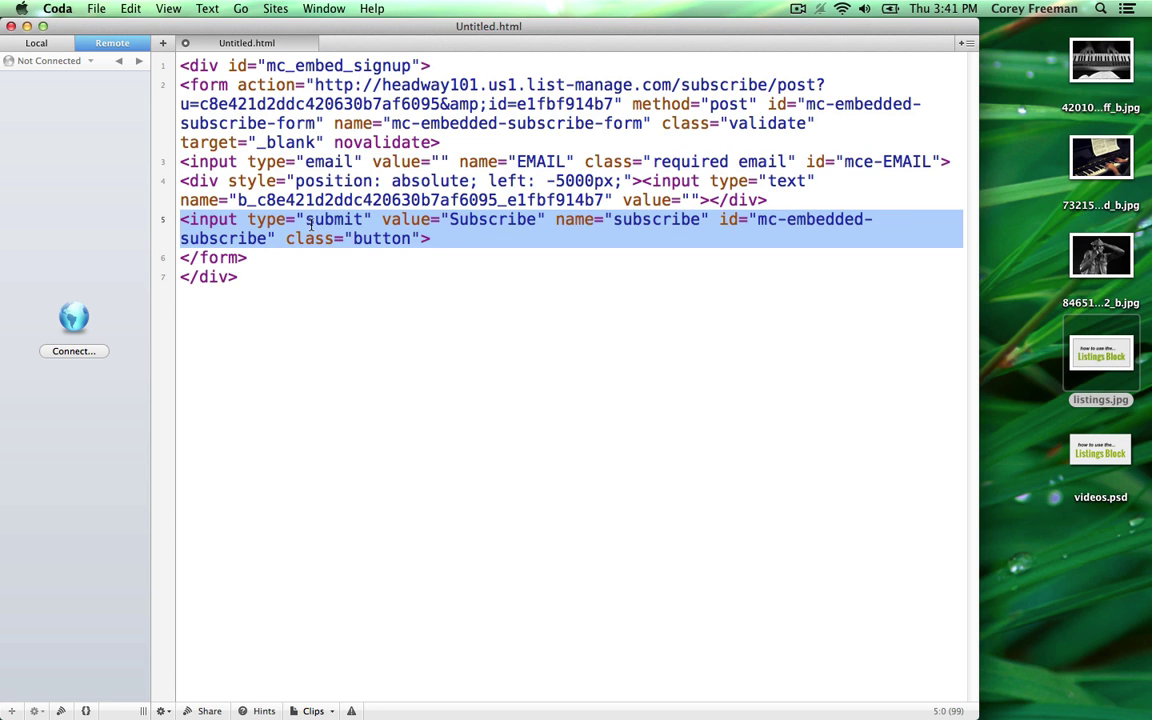
{"action": "left_click", "coordinate": [310, 224]}
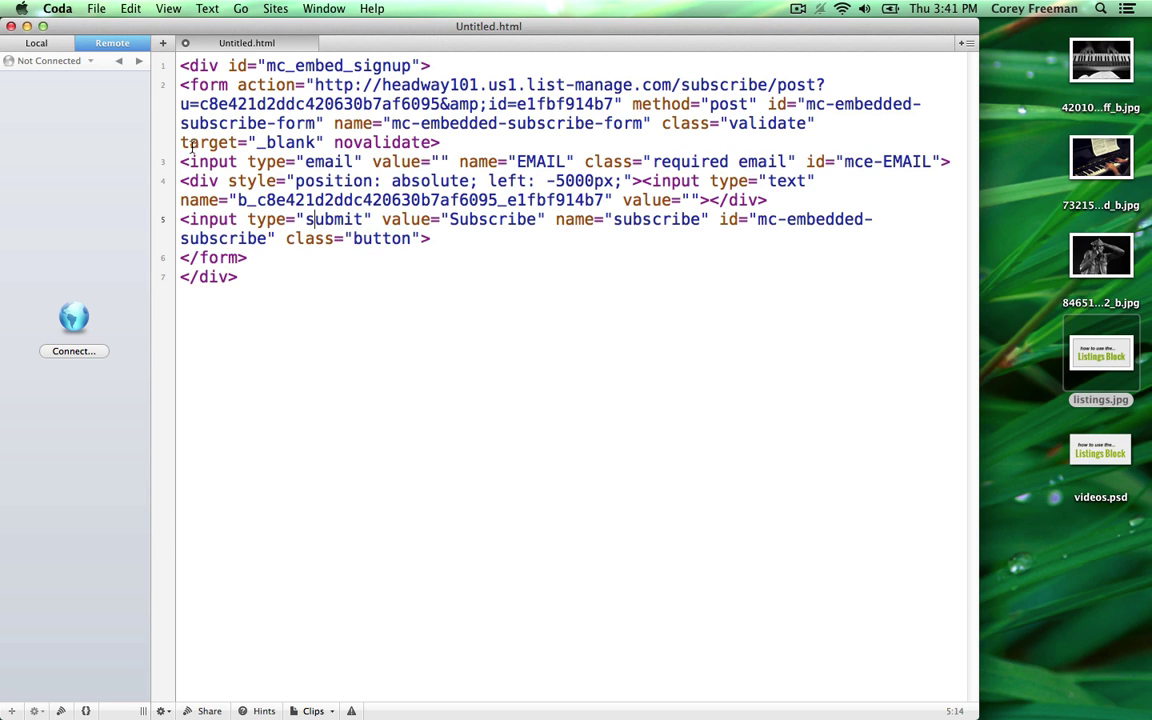
{"action": "mouse_move", "coordinate": [183, 161]}
{"action": "left_mouse_down"}
{"action": "mouse_move", "coordinate": [788, 197]}
{"action": "mouse_move", "coordinate": [190, 161]}
{"action": "left_mouse_up"}
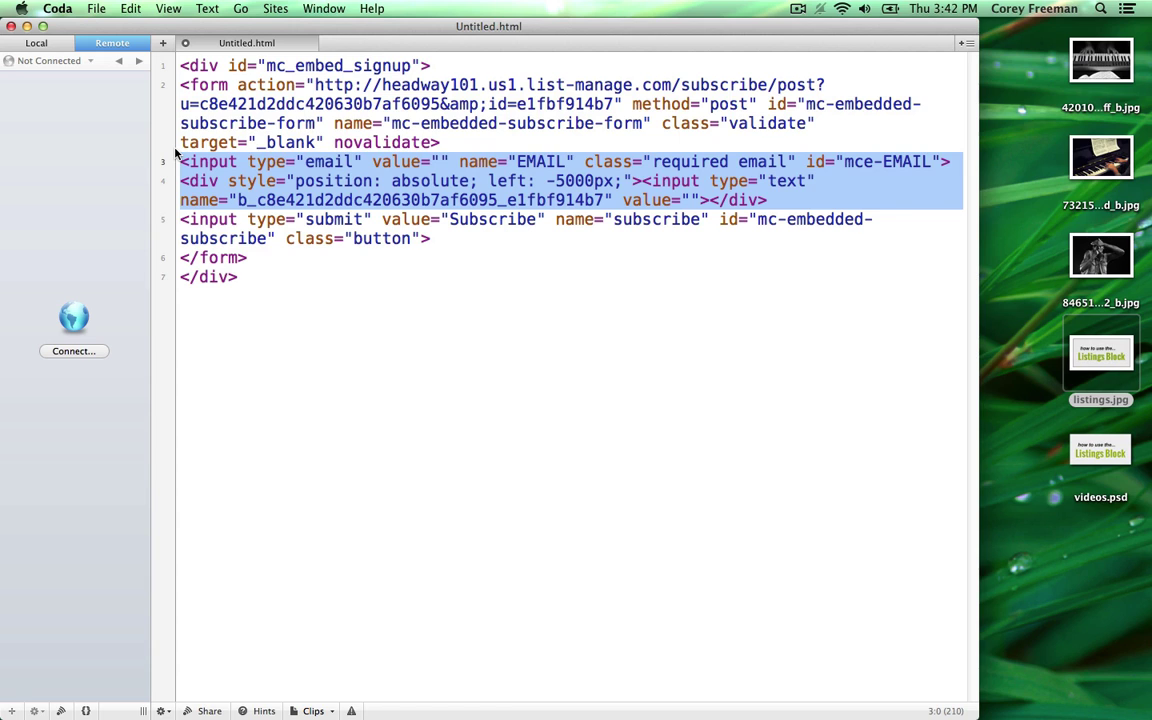
{"action": "left_click", "coordinate": [217, 214]}
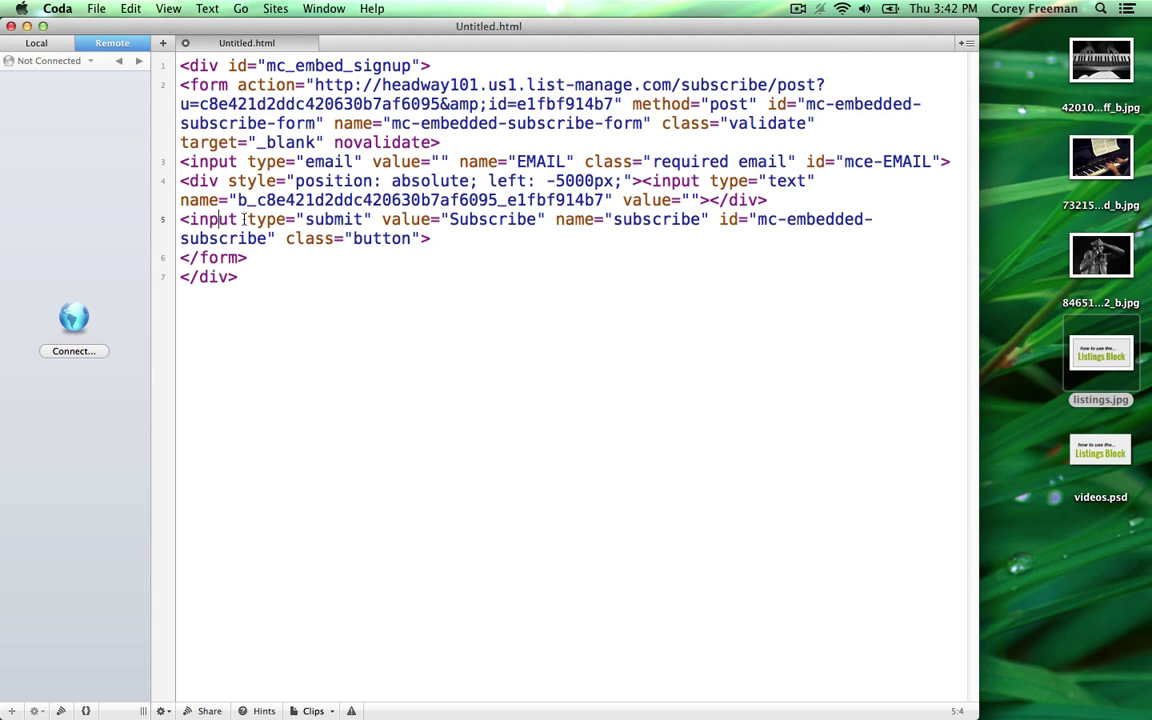
{"action": "left_click_drag", "start_coordinate": [183, 220], "coordinate": [450, 235]}
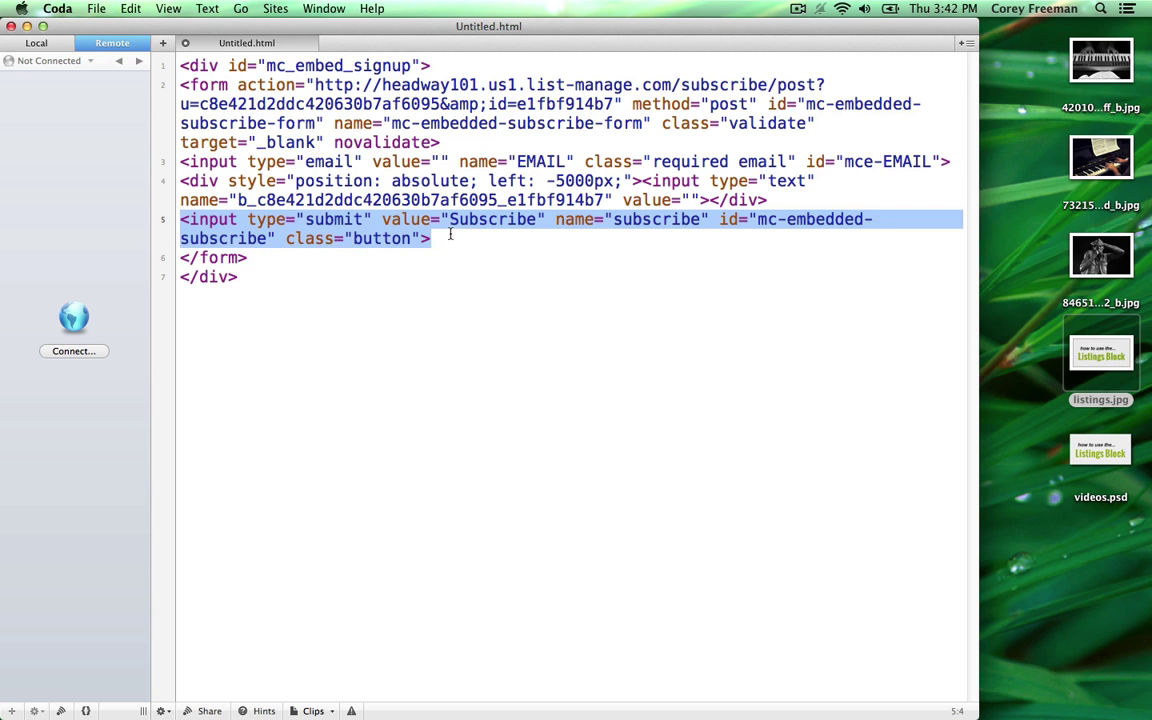
- Select the entire 7-line form code, lines 1 to 7, for copying
{"action": "triple_click", "coordinate": [189, 161]}
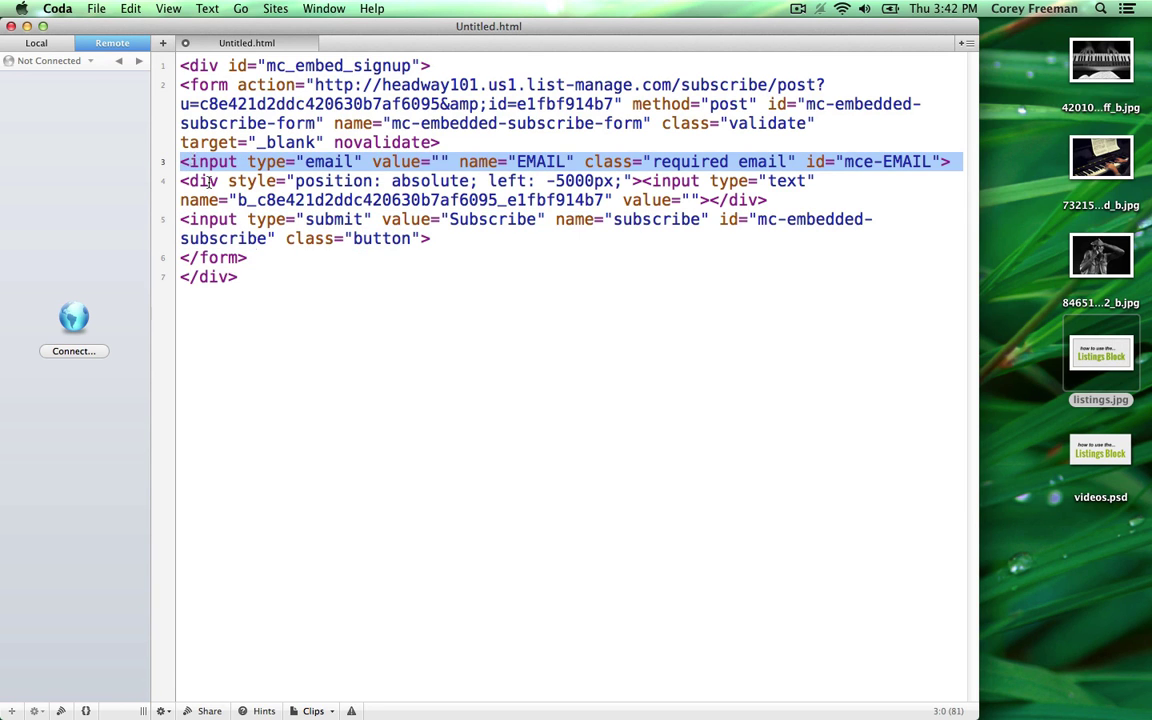
{"action": "left_click", "coordinate": [268, 263]}
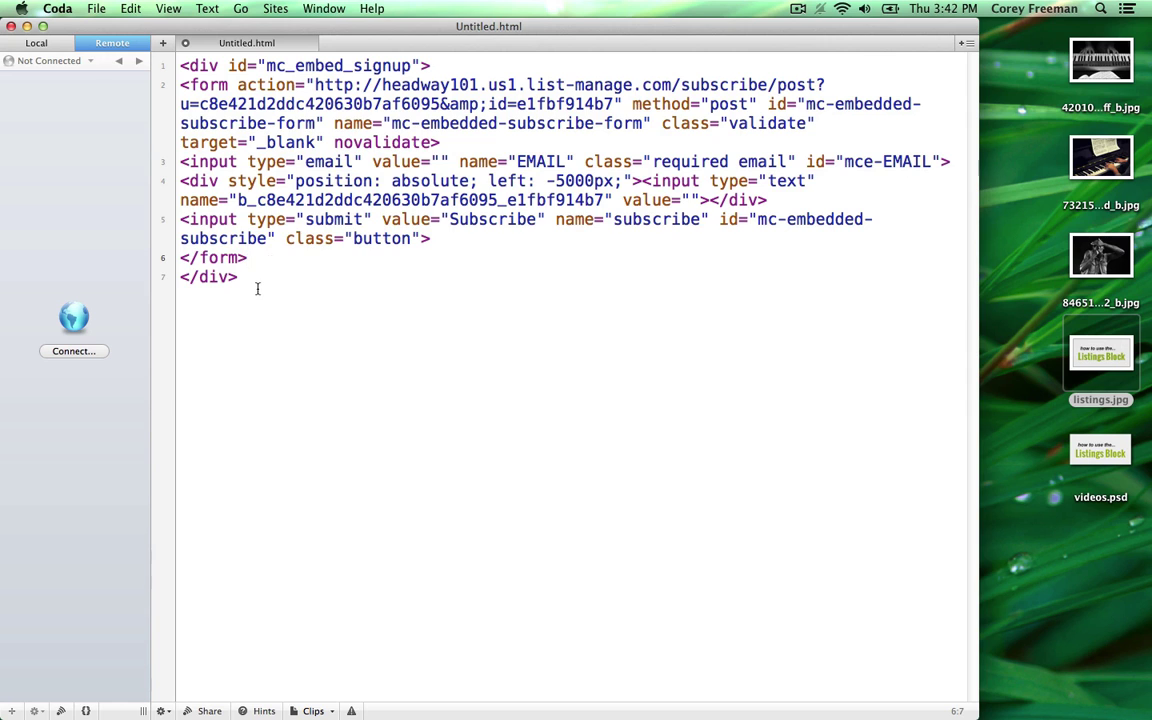
{"action": "left_click_drag", "start_coordinate": [257, 289], "coordinate": [180, 66]}
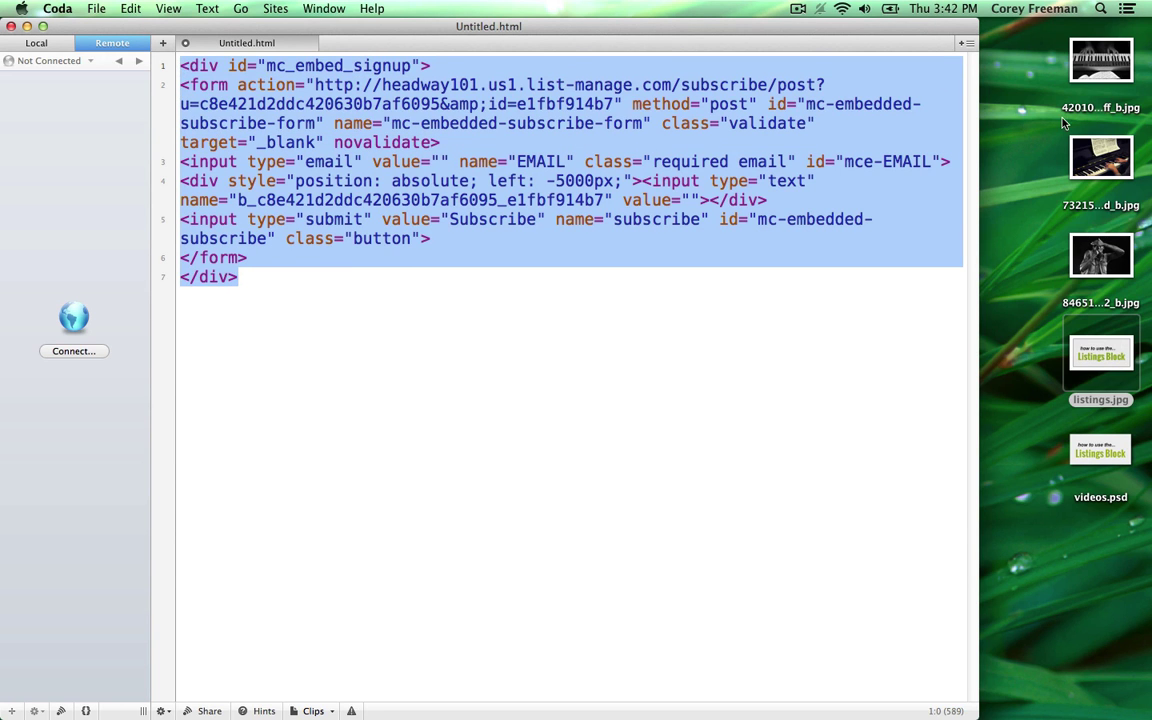
- Paste the MailChimp form code into Custom Code #4's content editor and close it
{"action": "left_click", "coordinate": [1124, 121]}
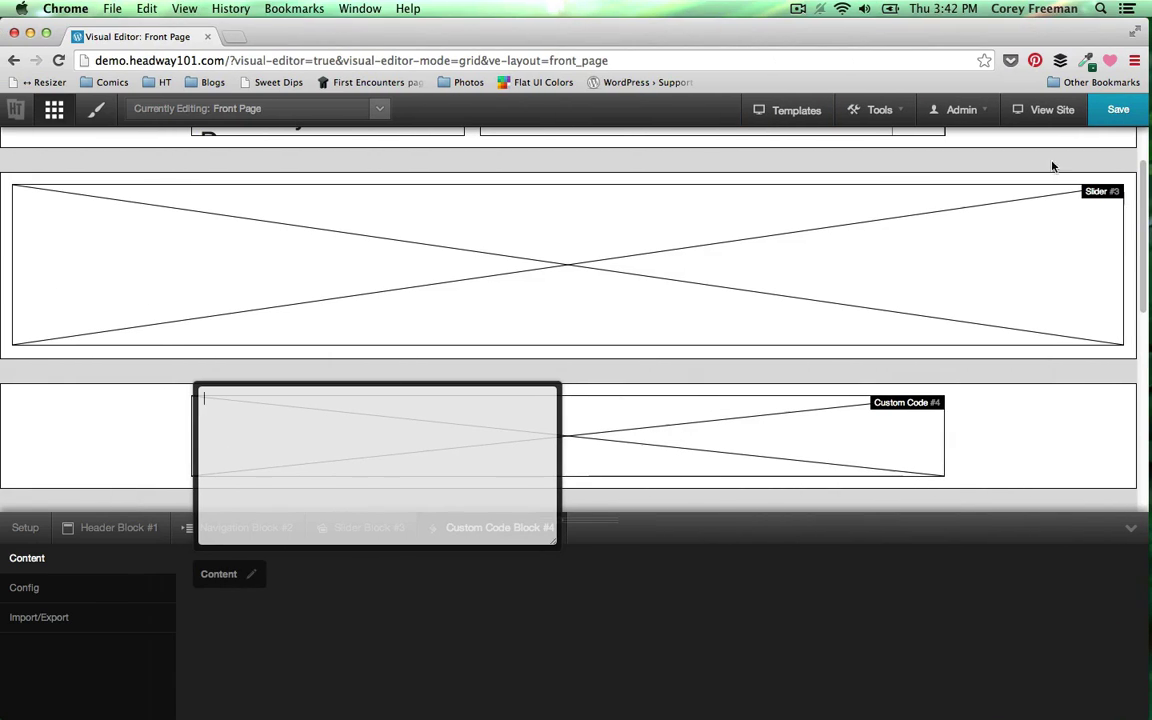
{"action": "key", "text": "super+v"}
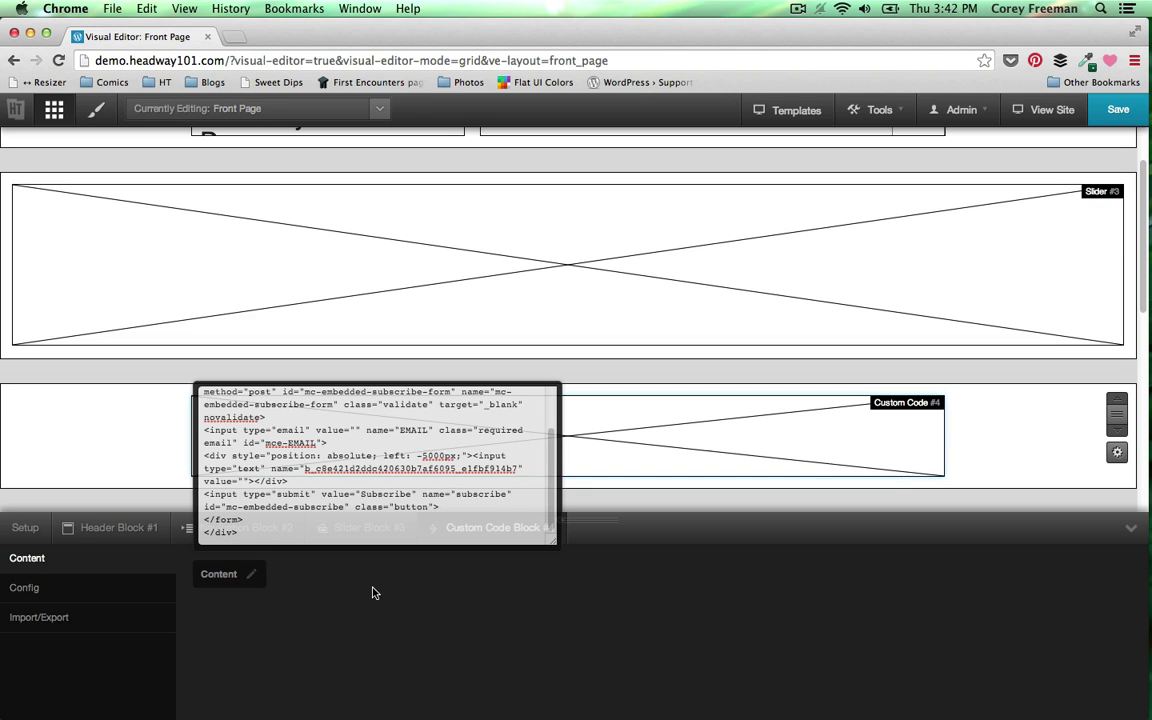
{"action": "left_click", "coordinate": [372, 593]}
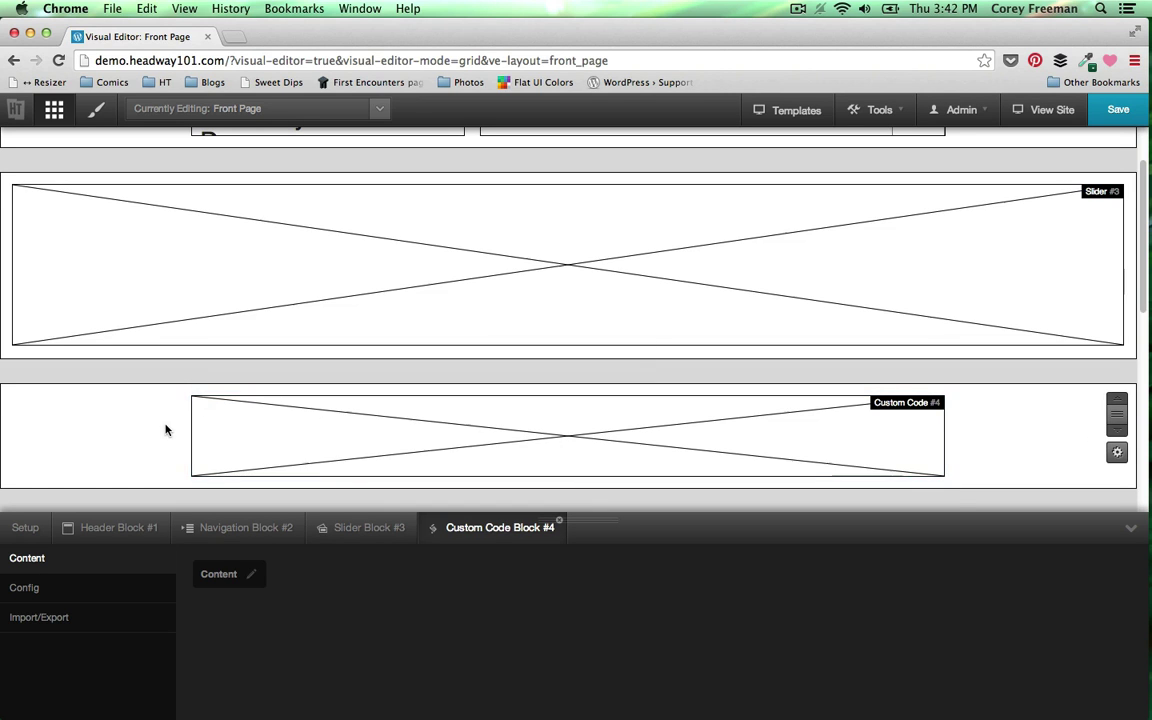
- Draw a new block, #5, in the empty wrapper below
{"action": "scroll", "coordinate": [166, 430], "scroll_direction": "down", "scroll_amount": 10}
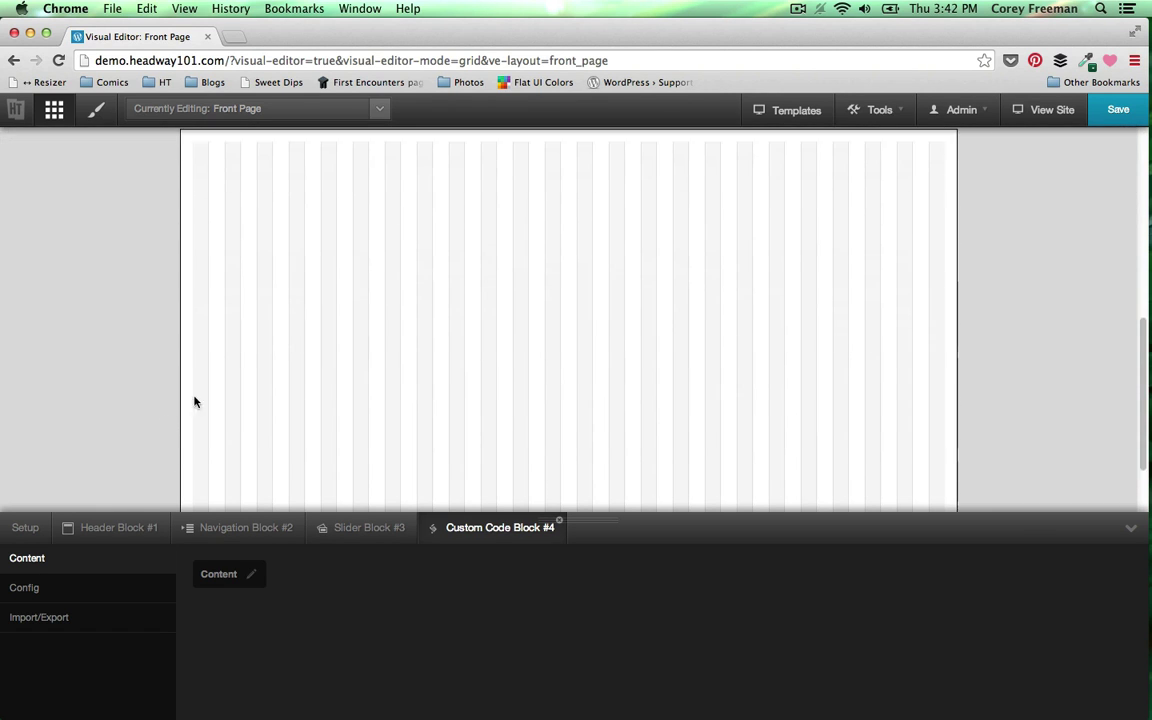
{"action": "scroll", "coordinate": [224, 219], "scroll_direction": "up", "scroll_amount": 2}
{"action": "scroll", "coordinate": [300, 270], "scroll_direction": "down", "scroll_amount": 3}
{"action": "left_click_drag", "start_coordinate": [195, 226], "coordinate": [660, 496]}
{"action": "scroll", "coordinate": [595, 370], "scroll_direction": "up", "scroll_amount": 5}
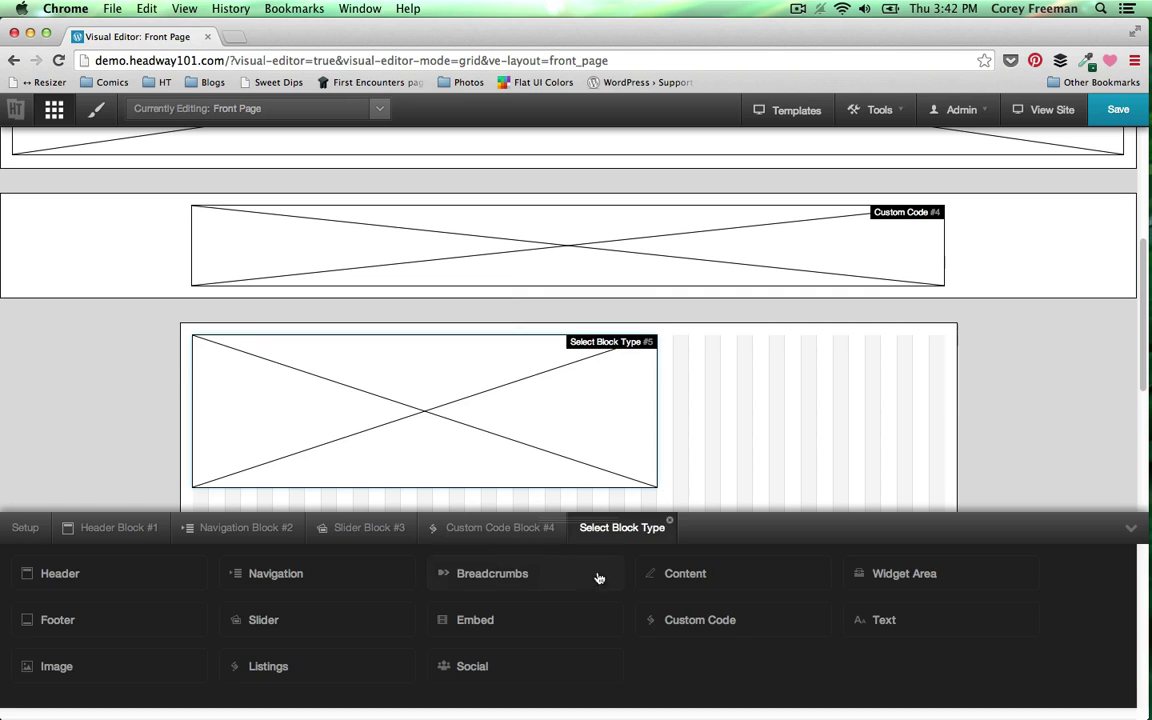
- Make block #5 a Content block and add a Widget Area block #6 beside it
{"action": "left_click", "coordinate": [688, 574]}
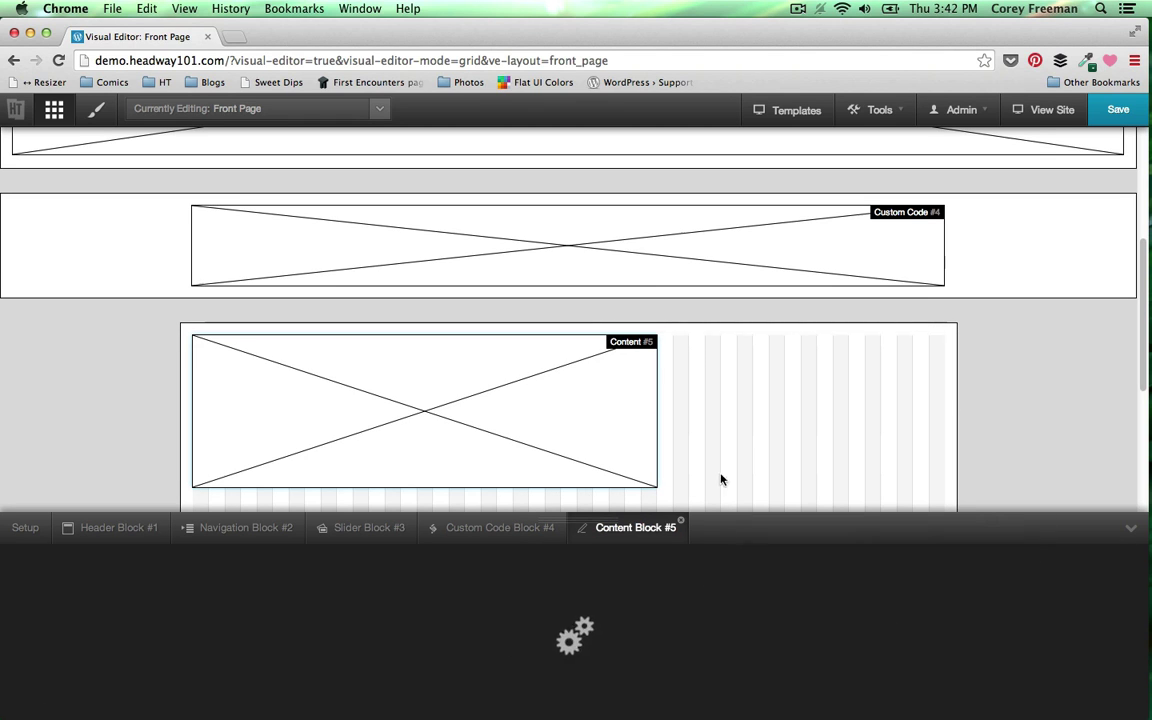
{"action": "mouse_move", "coordinate": [673, 341]}
{"action": "left_mouse_down"}
{"action": "mouse_move", "coordinate": [753, 357]}
{"action": "mouse_move", "coordinate": [950, 440]}
{"action": "mouse_move", "coordinate": [1007, 494]}
{"action": "left_mouse_up"}
{"action": "left_click", "coordinate": [985, 573]}
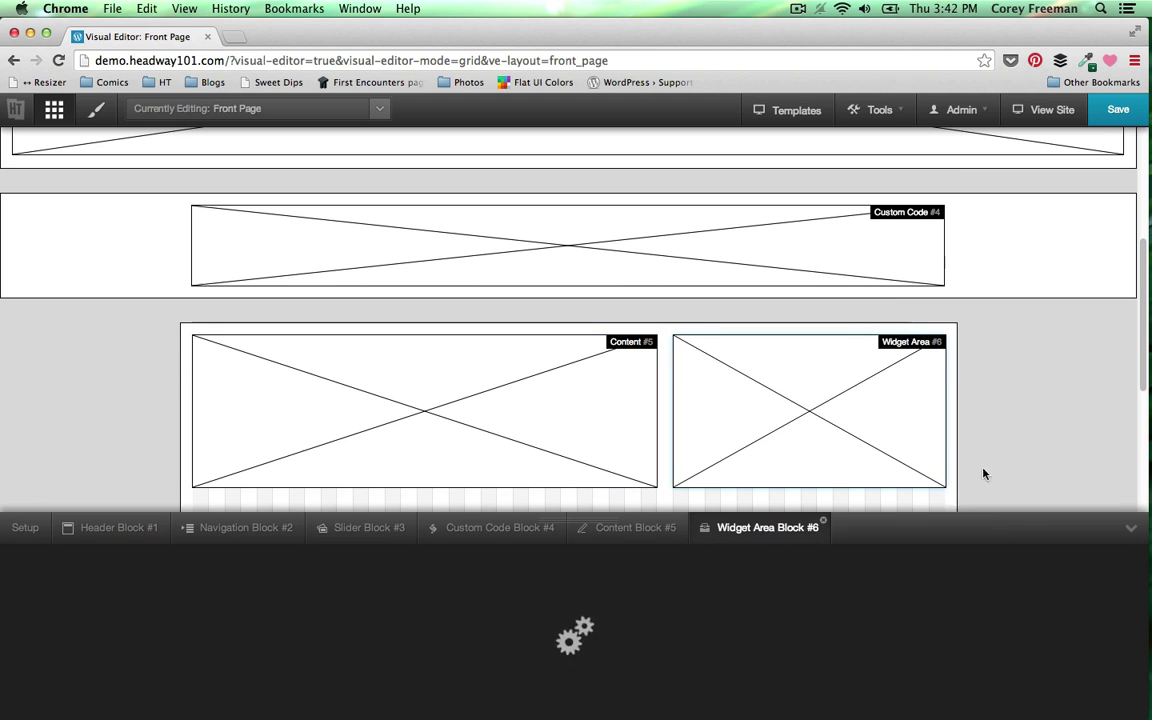
- Add a fluid wrapper with fixed-width grid below that row
{"action": "scroll", "coordinate": [985, 416], "scroll_direction": "down", "scroll_amount": 3}
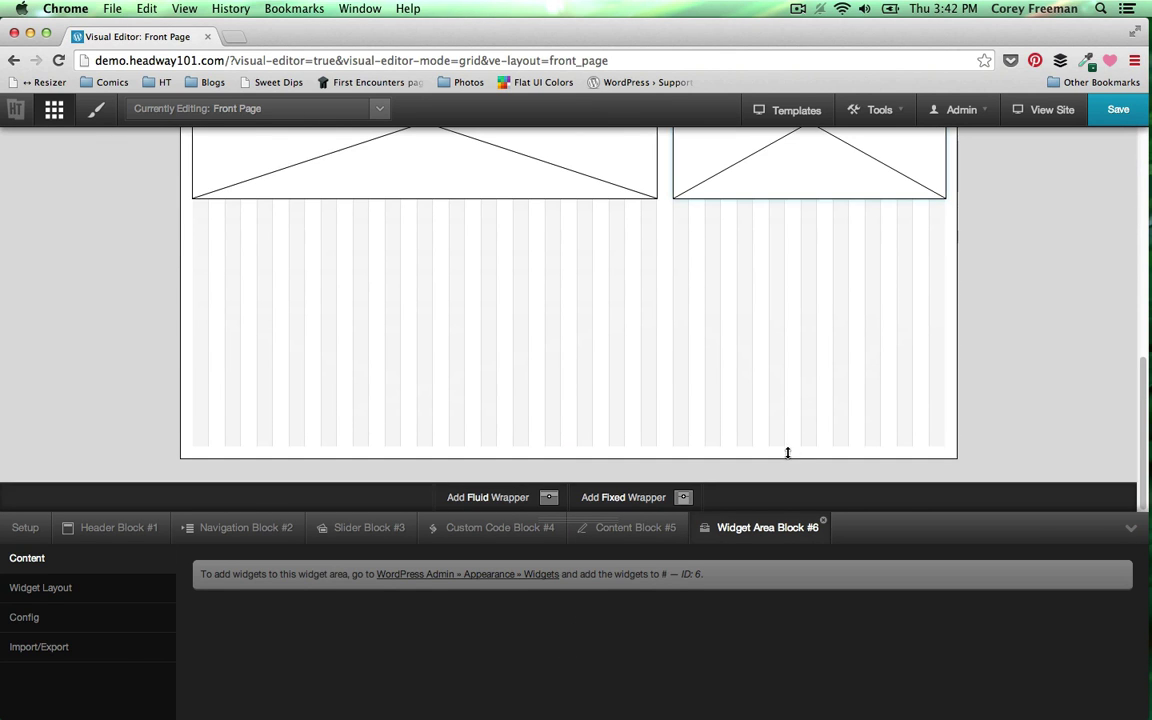
{"action": "mouse_move", "coordinate": [495, 490]}
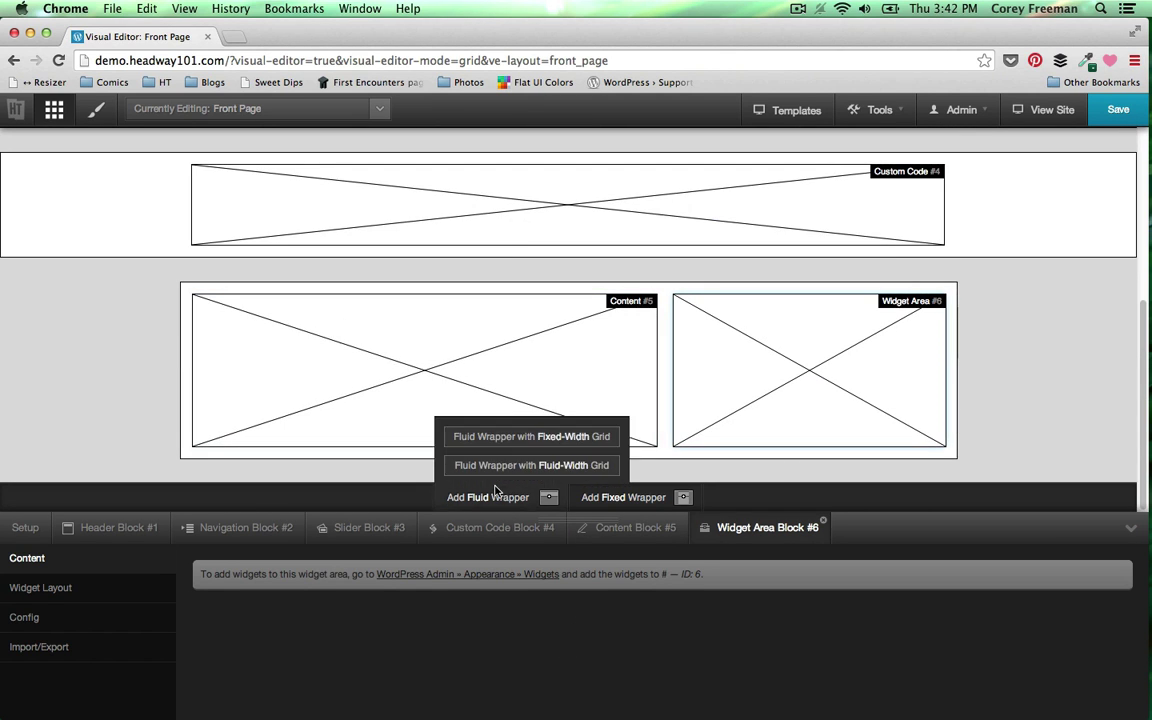
{"action": "left_click", "coordinate": [525, 444]}
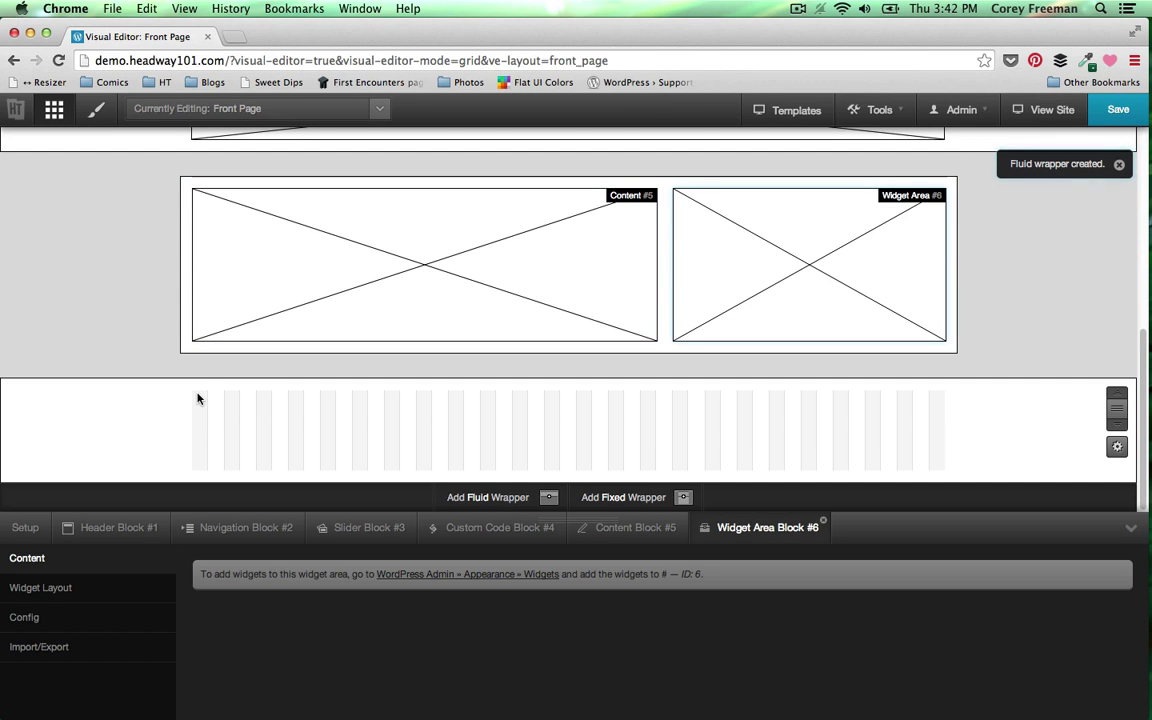
- Add a full-width Widget Area #7 in the new wrapper with Horizontal Widgets enabled
{"action": "left_click_drag", "start_coordinate": [272, 409], "coordinate": [977, 461]}
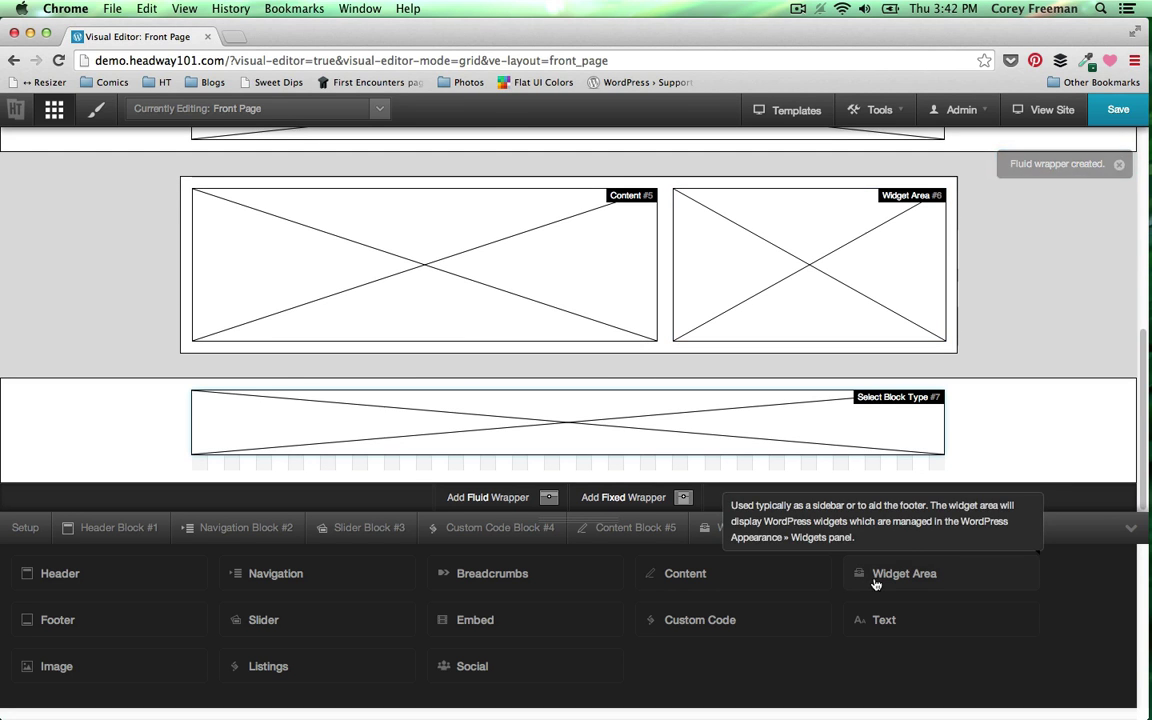
{"action": "left_click", "coordinate": [880, 571]}
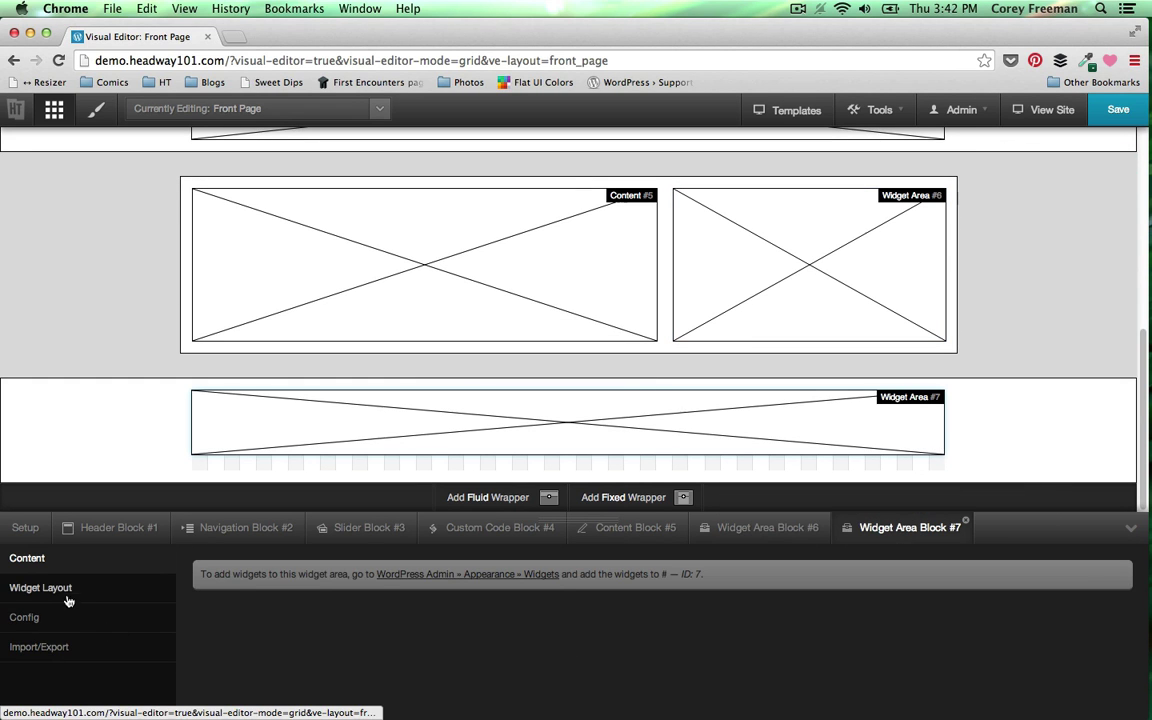
{"action": "left_click", "coordinate": [40, 588]}
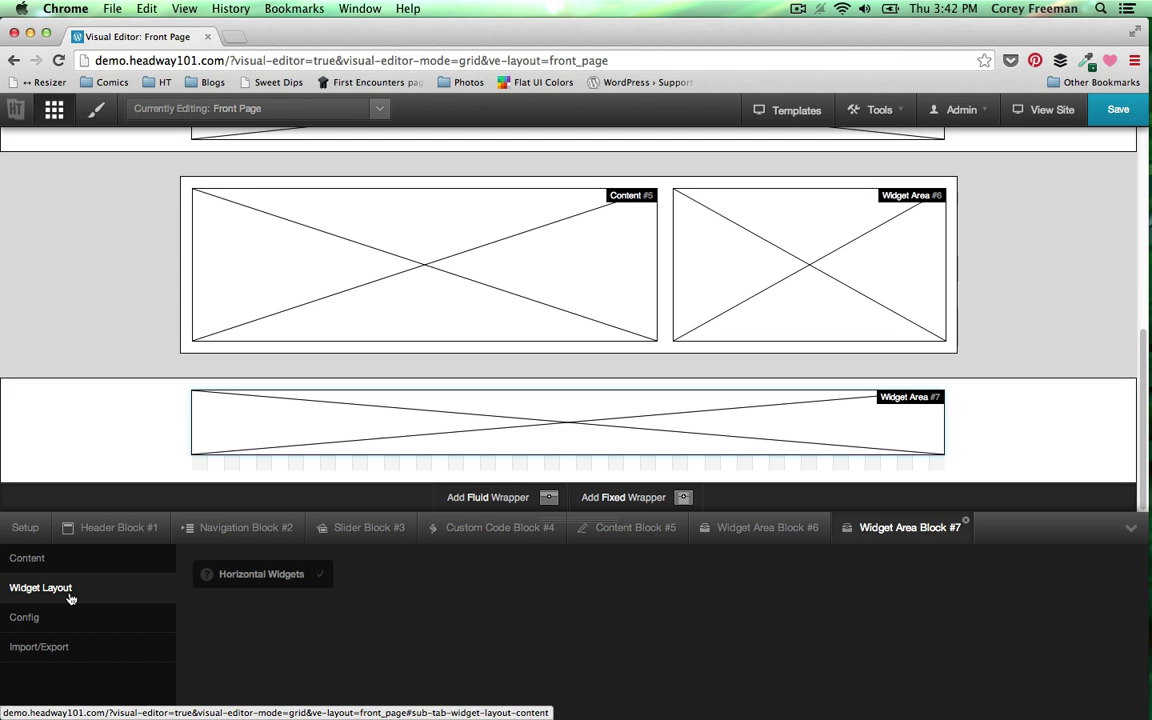
{"action": "left_click", "coordinate": [286, 585]}
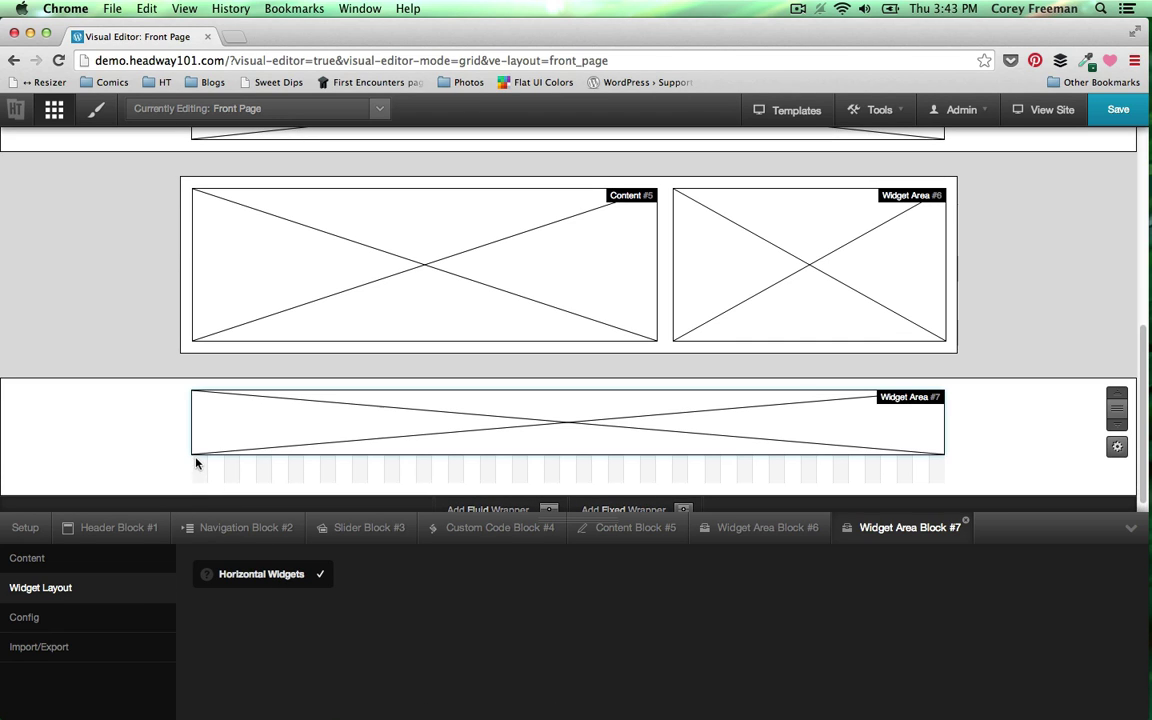
- Add a Footer #8 block below it, save the layout, and enter Design mode
{"action": "left_click_drag", "start_coordinate": [197, 463], "coordinate": [988, 494]}
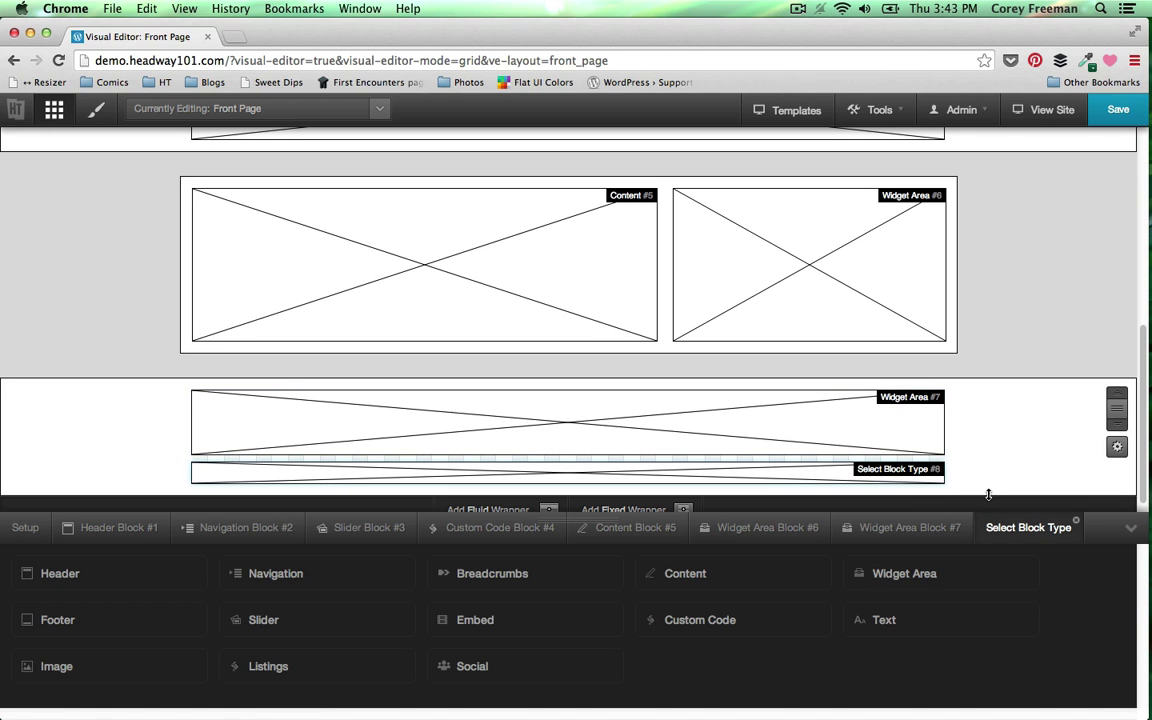
{"action": "left_click", "coordinate": [157, 622]}
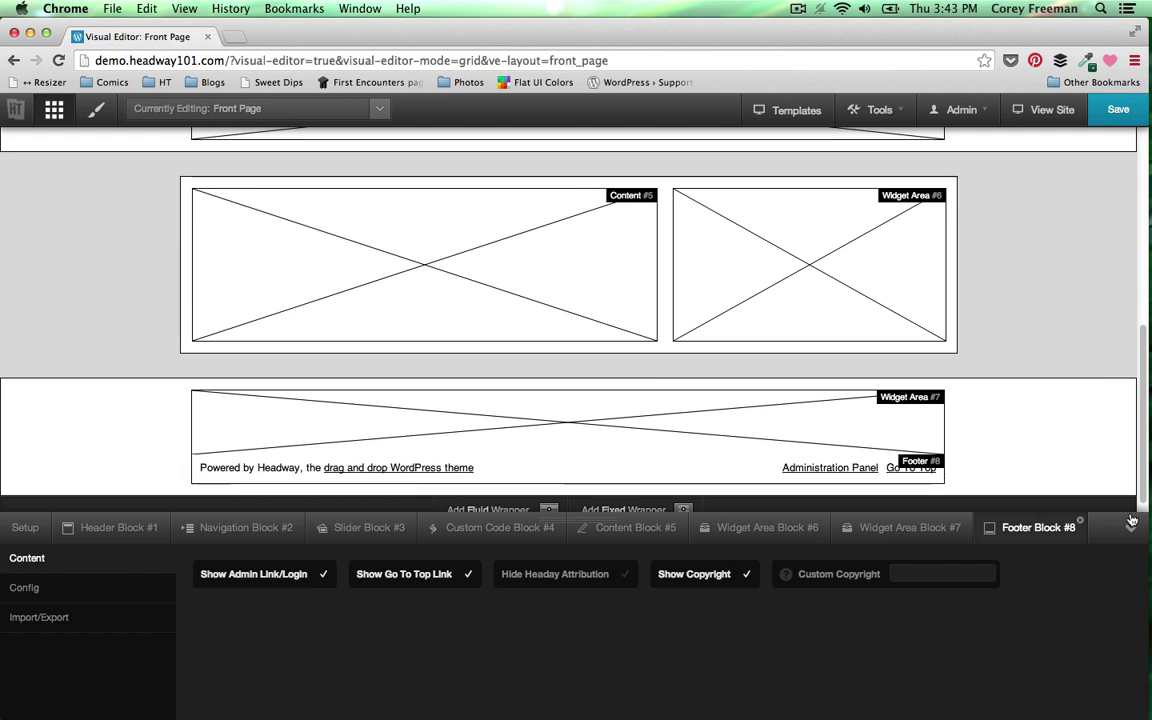
{"action": "scroll", "coordinate": [988, 366], "scroll_direction": "up", "scroll_amount": 5}
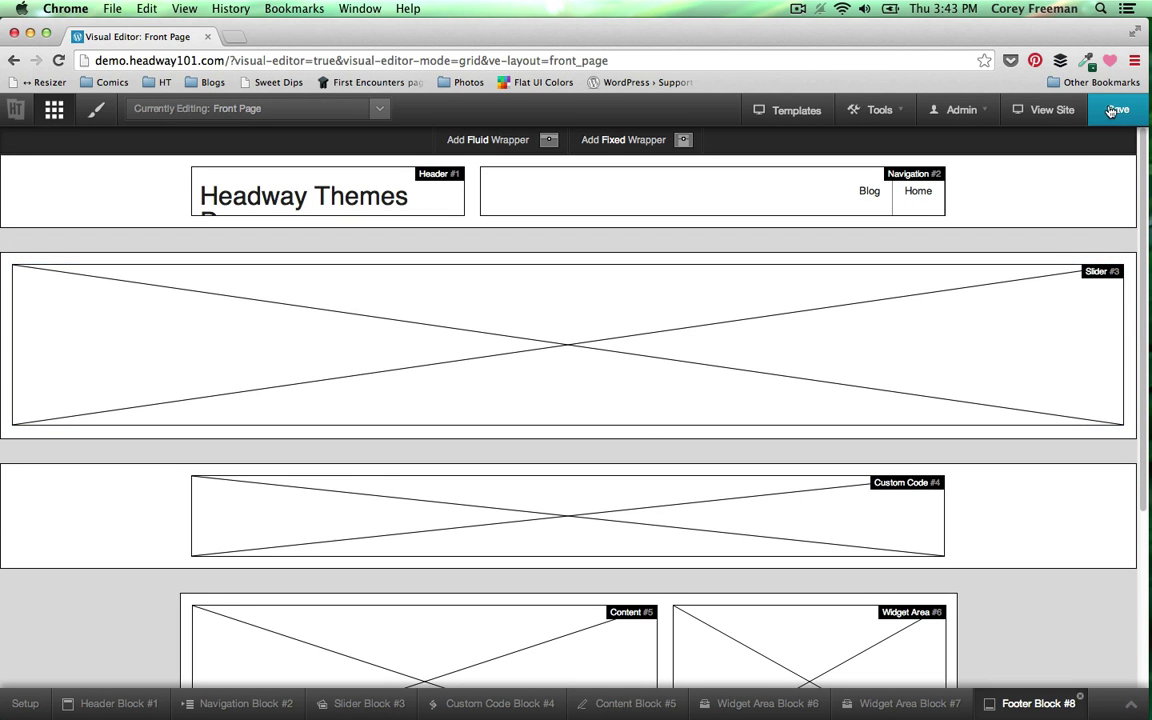
{"action": "left_click", "coordinate": [1115, 110]}
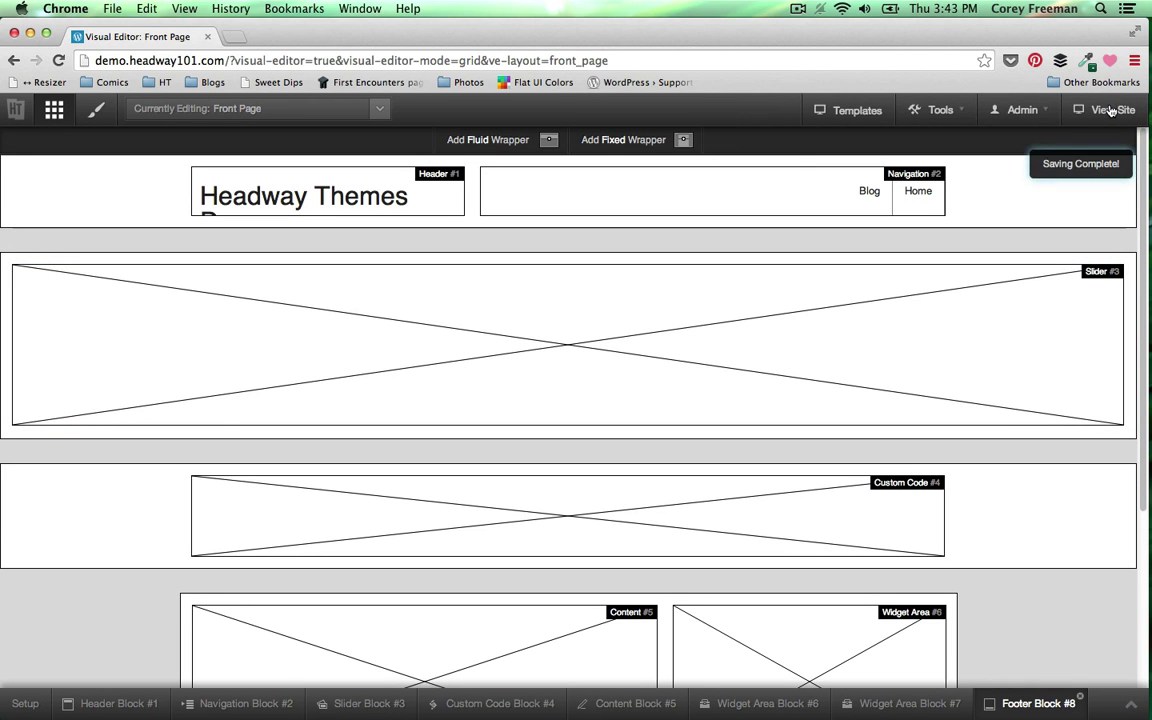
{"action": "scroll", "coordinate": [987, 432], "scroll_direction": "down", "scroll_amount": 5}
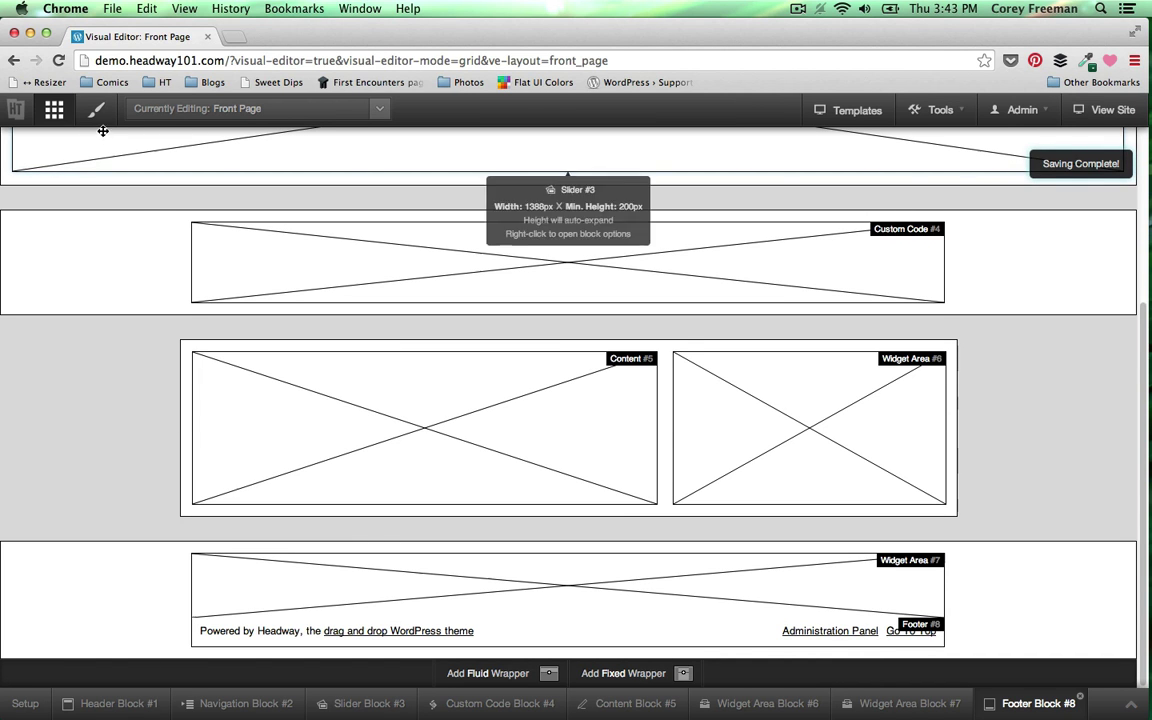
{"action": "left_click", "coordinate": [97, 112]}
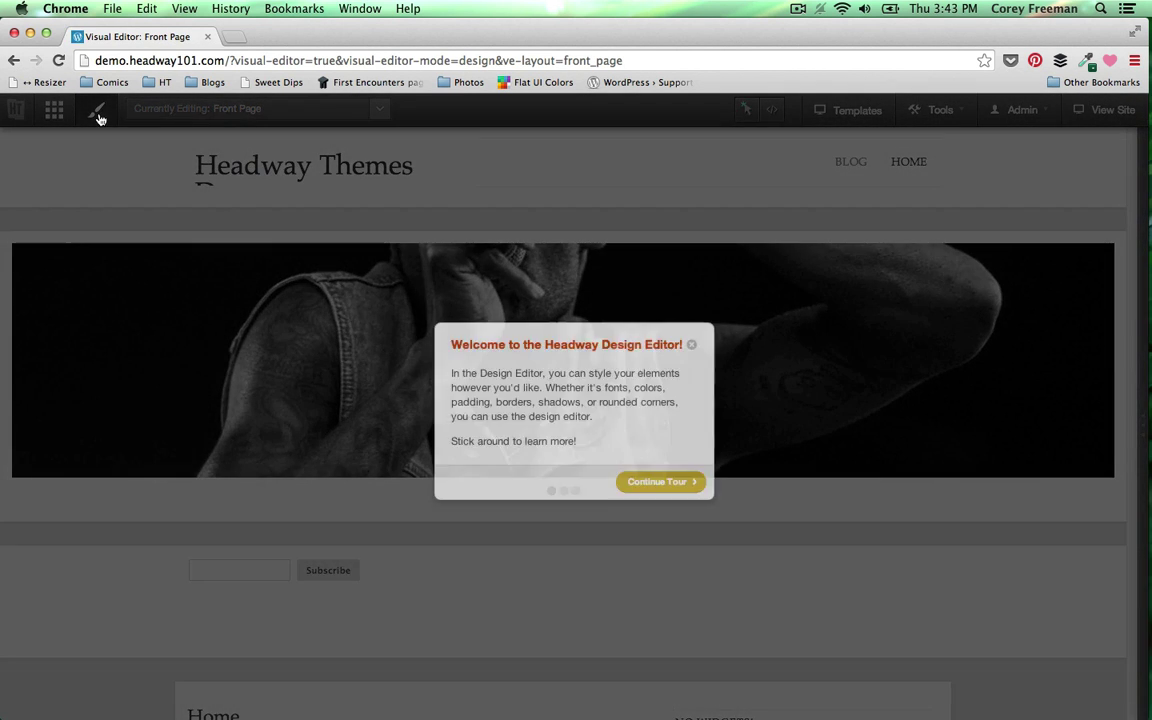
- Select the Wrapper element and set its margins to 0 top and 30 px bottom
{"action": "left_click", "coordinate": [692, 346]}
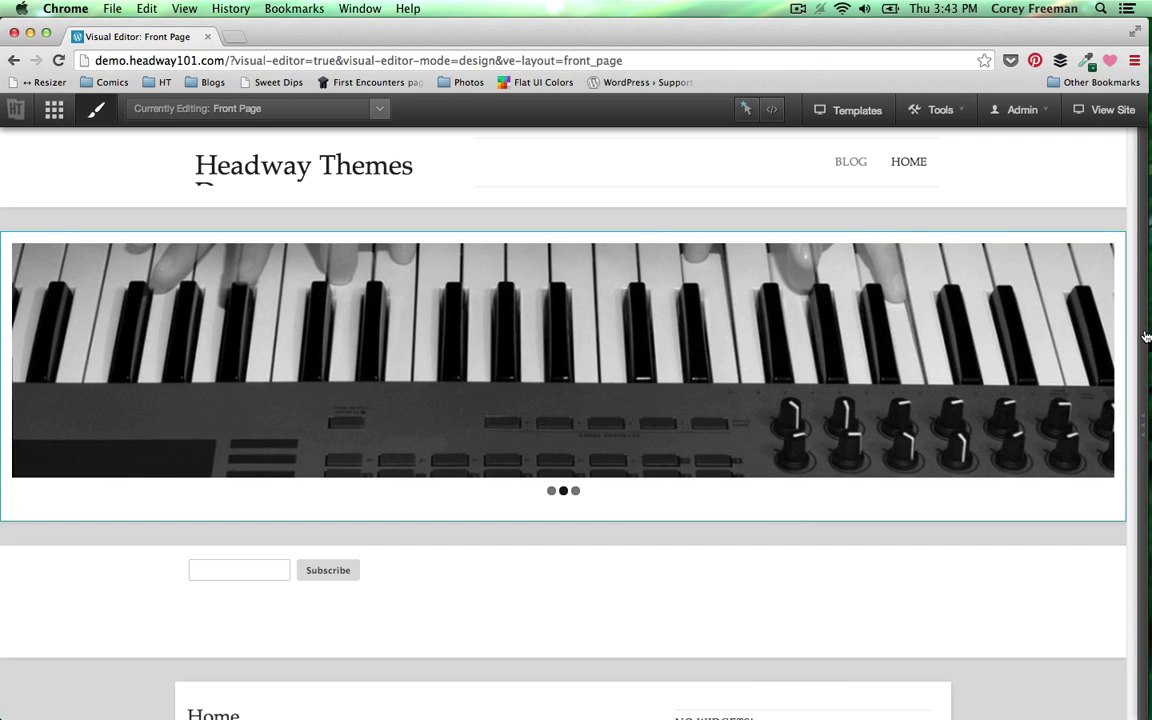
{"action": "mouse_move", "coordinate": [1146, 336]}
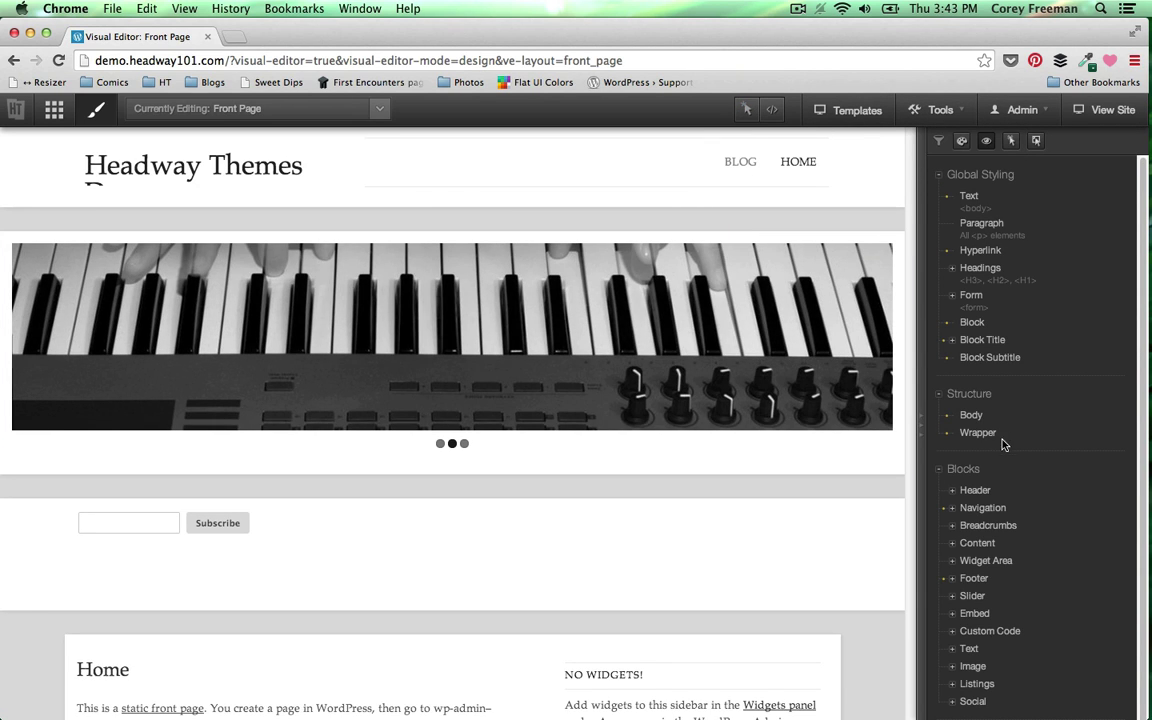
{"action": "left_click", "coordinate": [985, 434]}
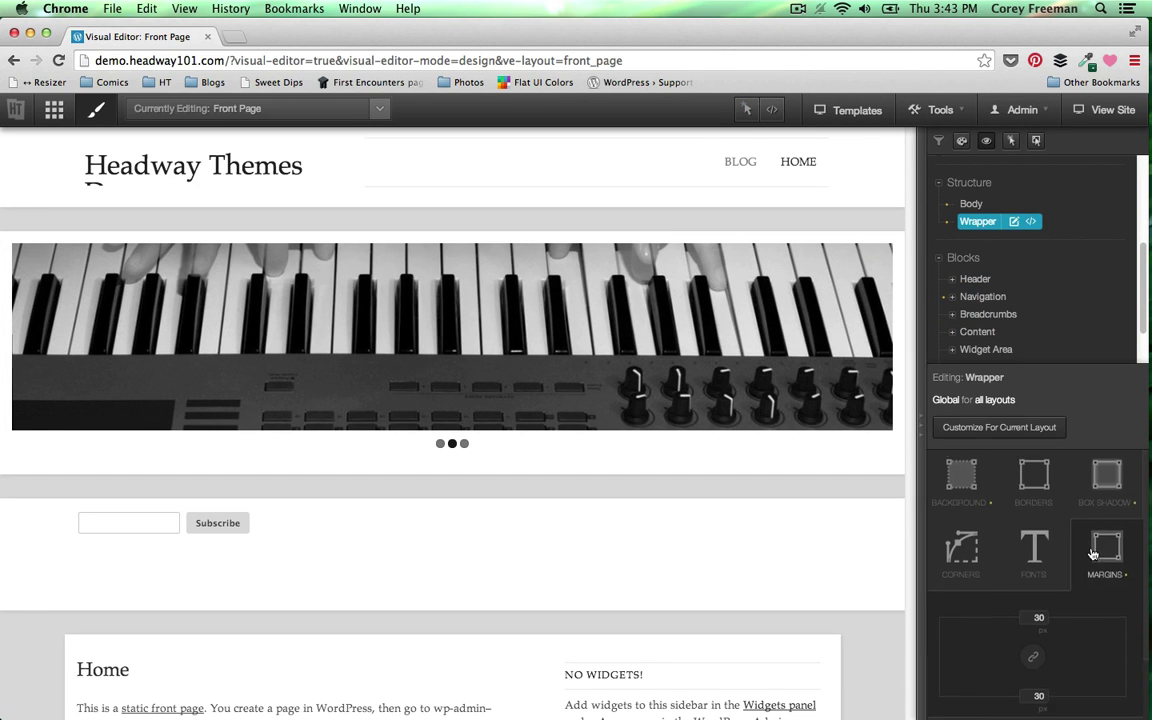
{"action": "left_click", "coordinate": [1093, 554]}
{"action": "left_click", "coordinate": [1040, 540]}
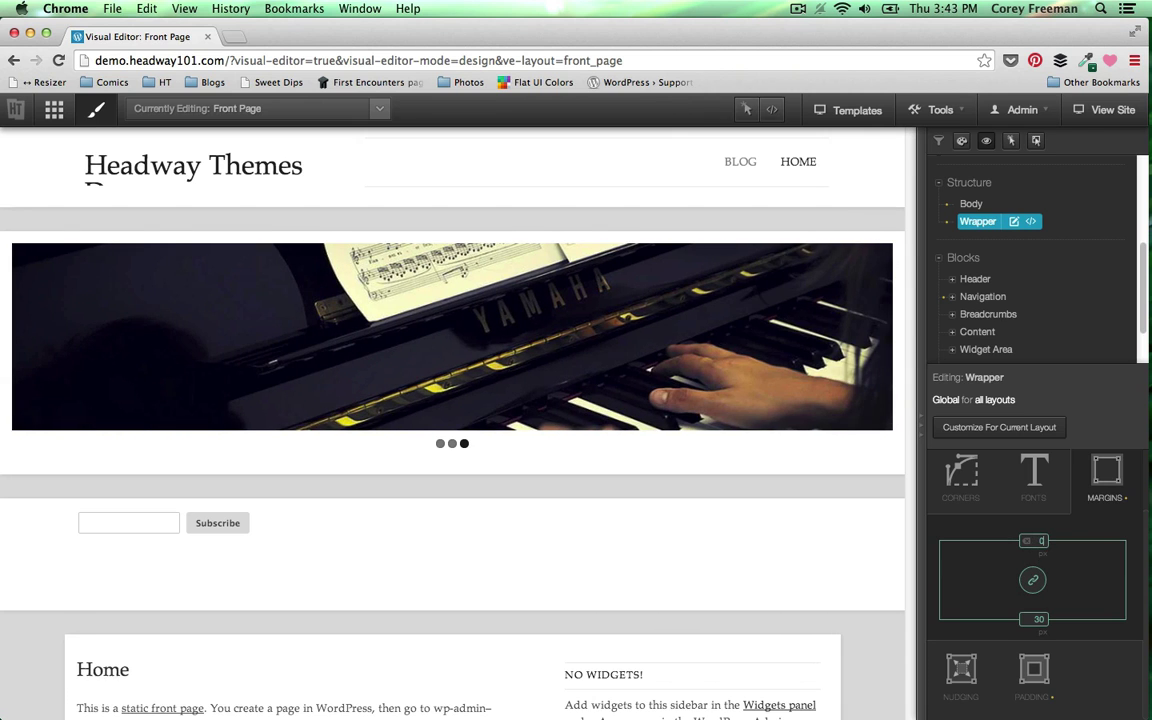
{"action": "left_click", "coordinate": [1112, 503]}
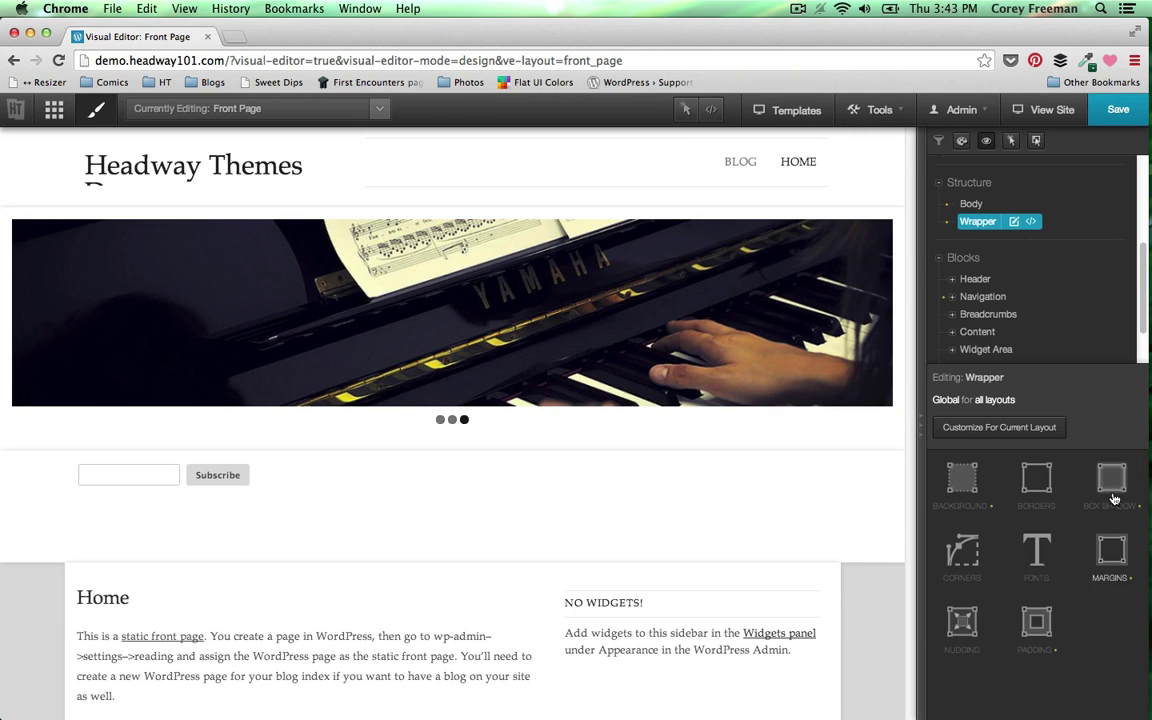
- Zero out the Wrapper's box shadow, then switch to styling the page Body
{"action": "left_click", "coordinate": [1112, 480]}
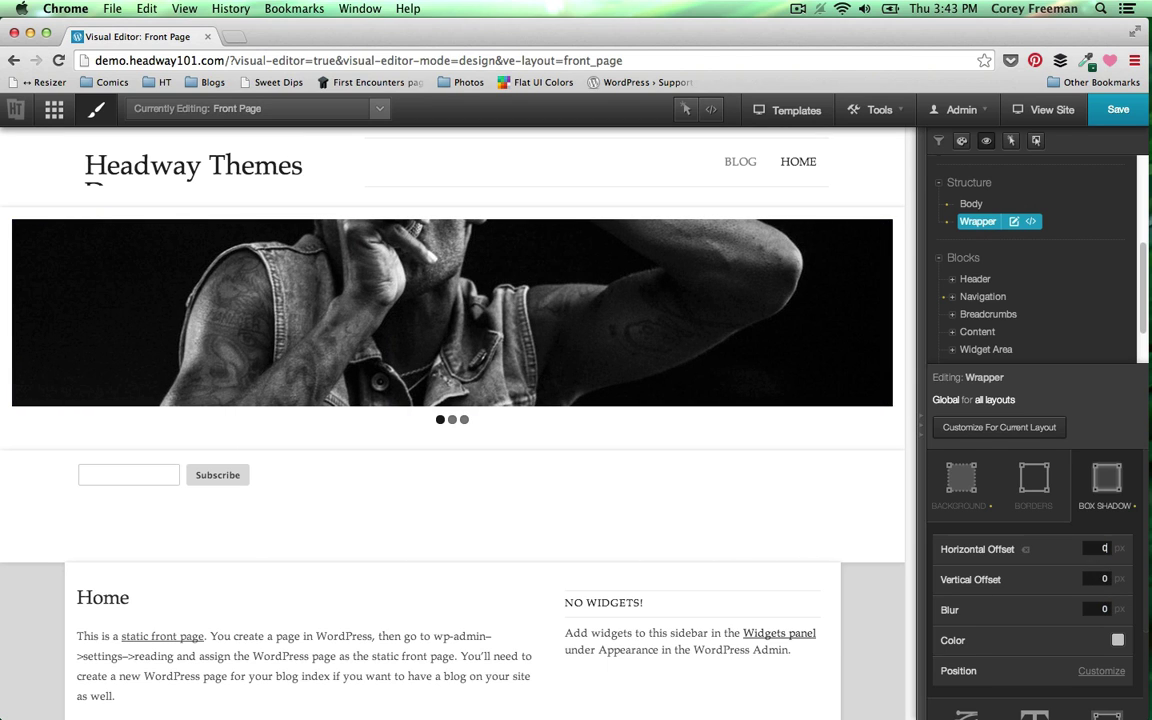
{"action": "left_click", "coordinate": [1117, 641]}
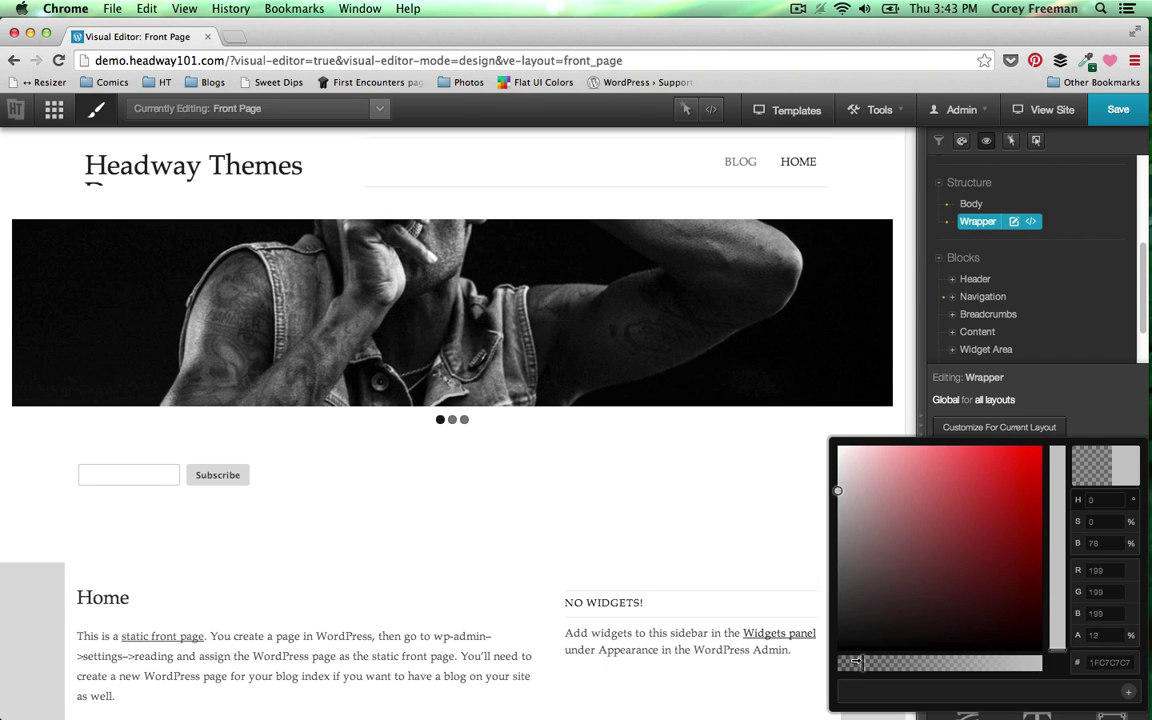
{"action": "left_click", "coordinate": [766, 537]}
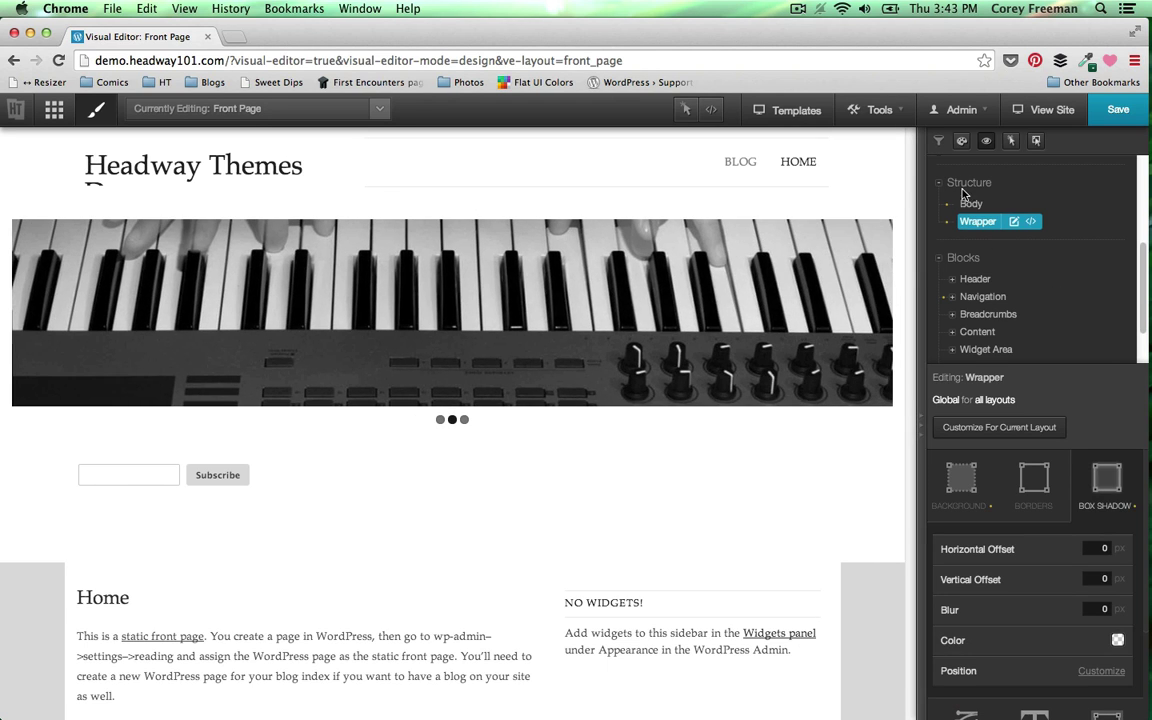
{"action": "left_click", "coordinate": [969, 205]}
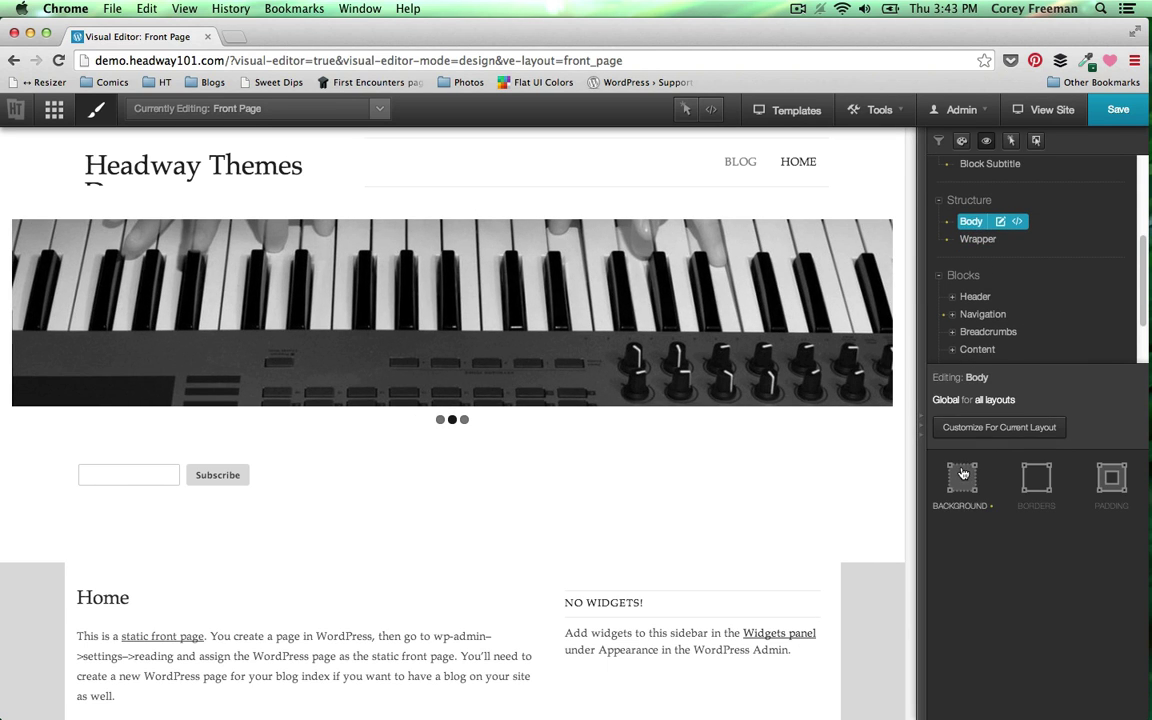
- Make the Body background colour white (FFFFFF) and save the changes
{"action": "left_click", "coordinate": [962, 474]}
{"action": "left_click", "coordinate": [1124, 625]}
{"action": "left_click_drag", "start_coordinate": [908, 610], "coordinate": [815, 433]}
{"action": "left_click", "coordinate": [881, 425]}
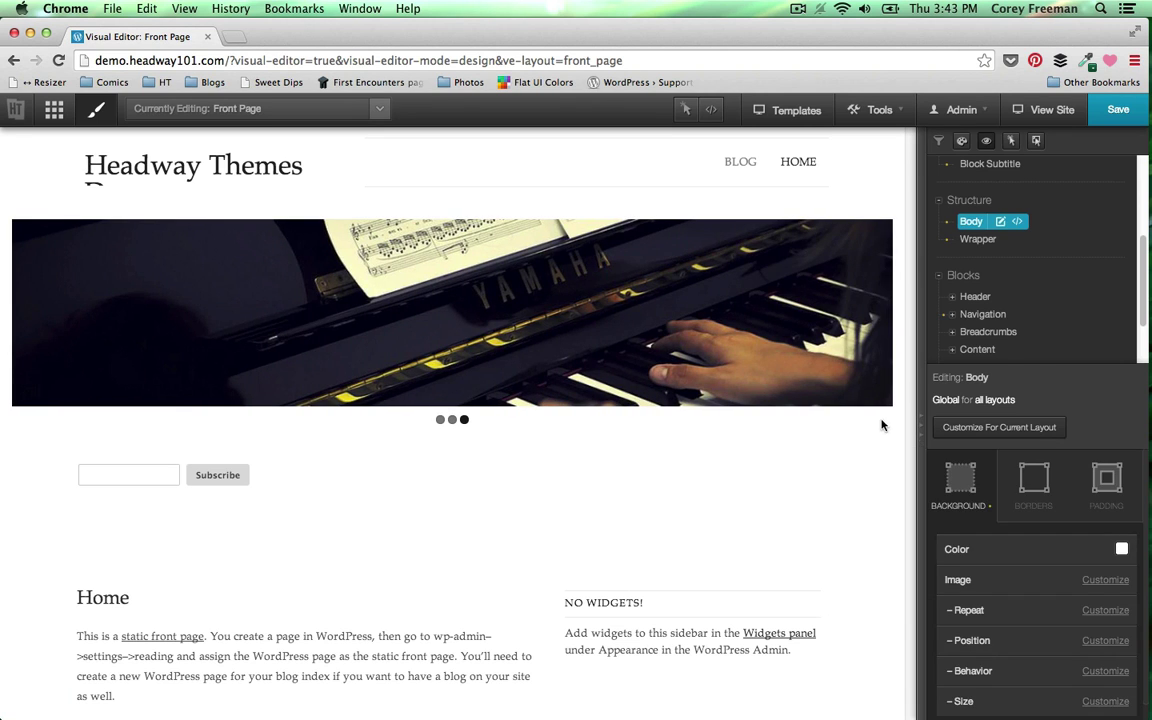
{"action": "left_click", "coordinate": [1120, 109]}
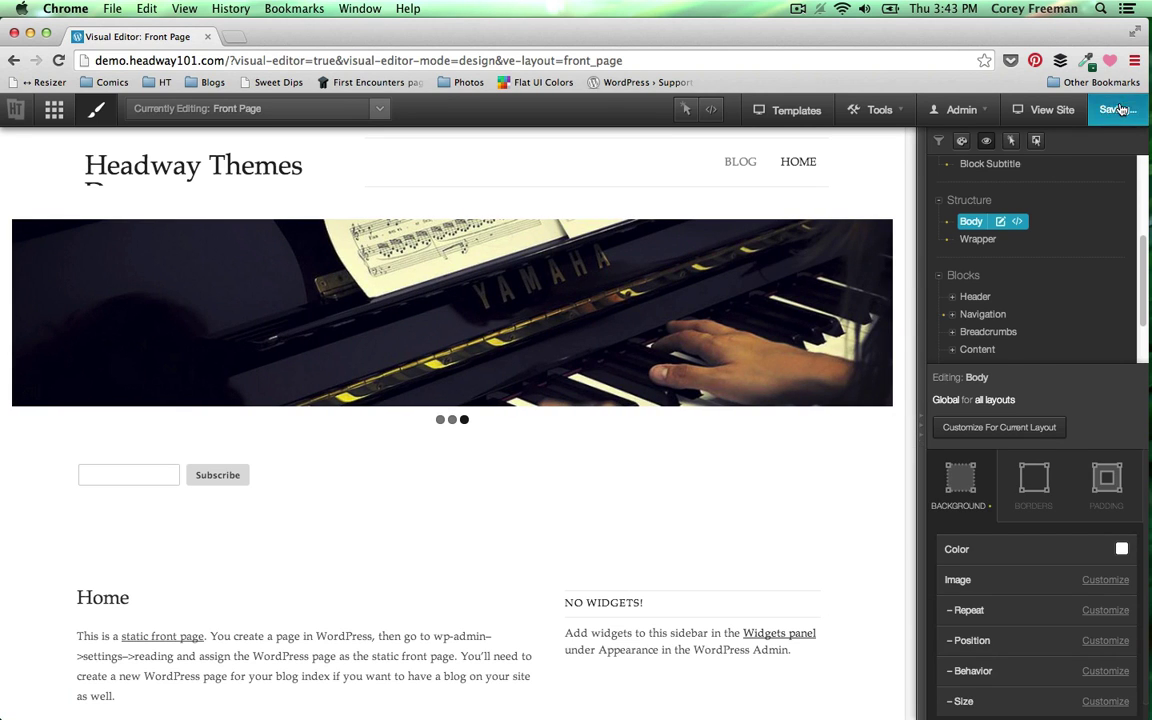
- Preview the live front page in a new tab, then return to the visual editor
{"action": "left_click", "coordinate": [1045, 109]}
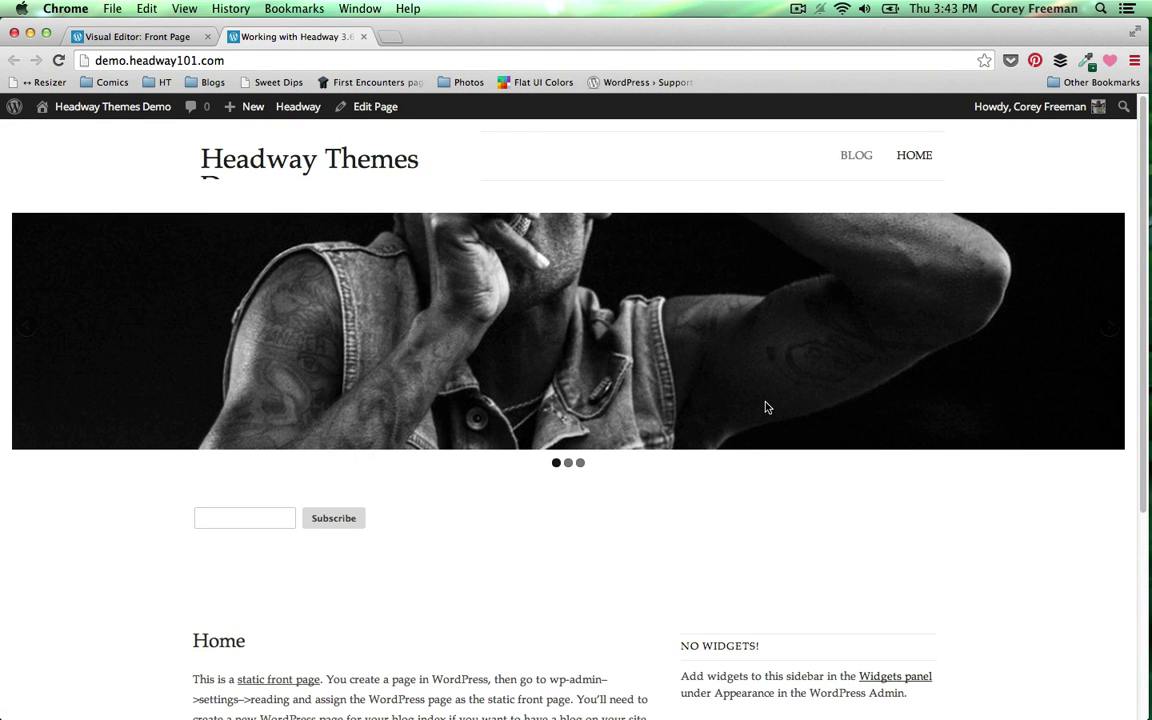
{"action": "scroll", "coordinate": [764, 405], "scroll_direction": "down", "scroll_amount": 5}
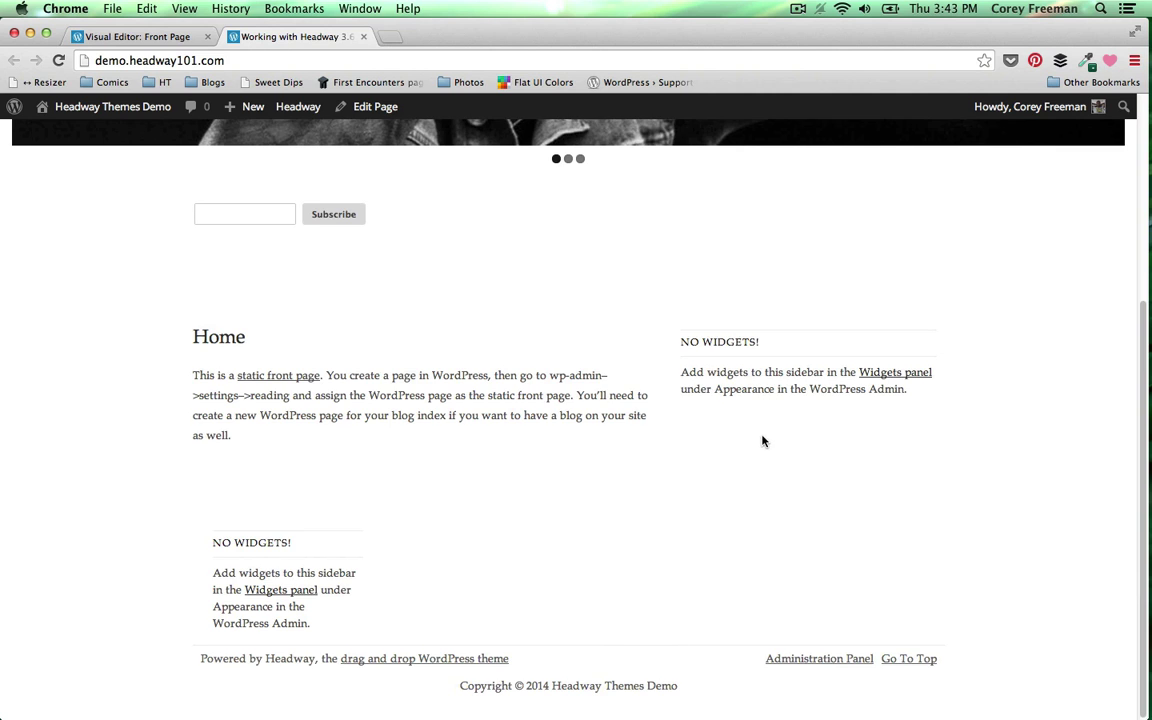
{"action": "scroll", "coordinate": [762, 438], "scroll_direction": "up", "scroll_amount": 5}
{"action": "left_click", "coordinate": [150, 33]}
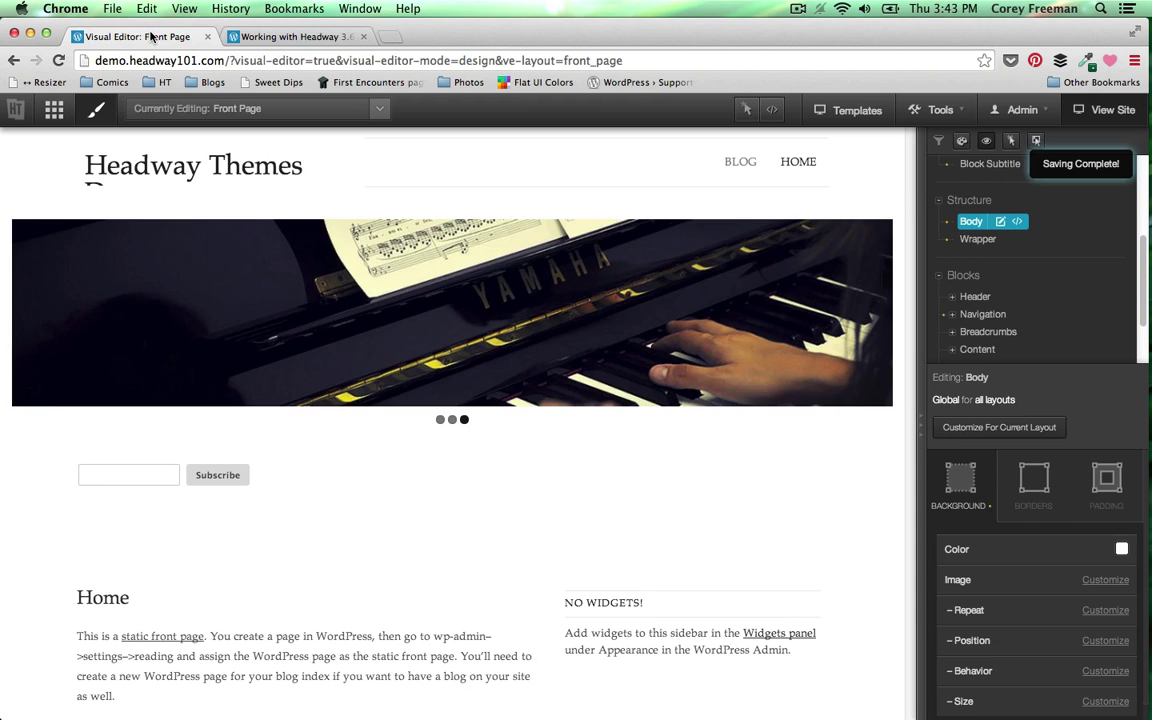
- Use the inspector to pick Edit This Instance on the header's wrapper
{"action": "left_click", "coordinate": [744, 111]}
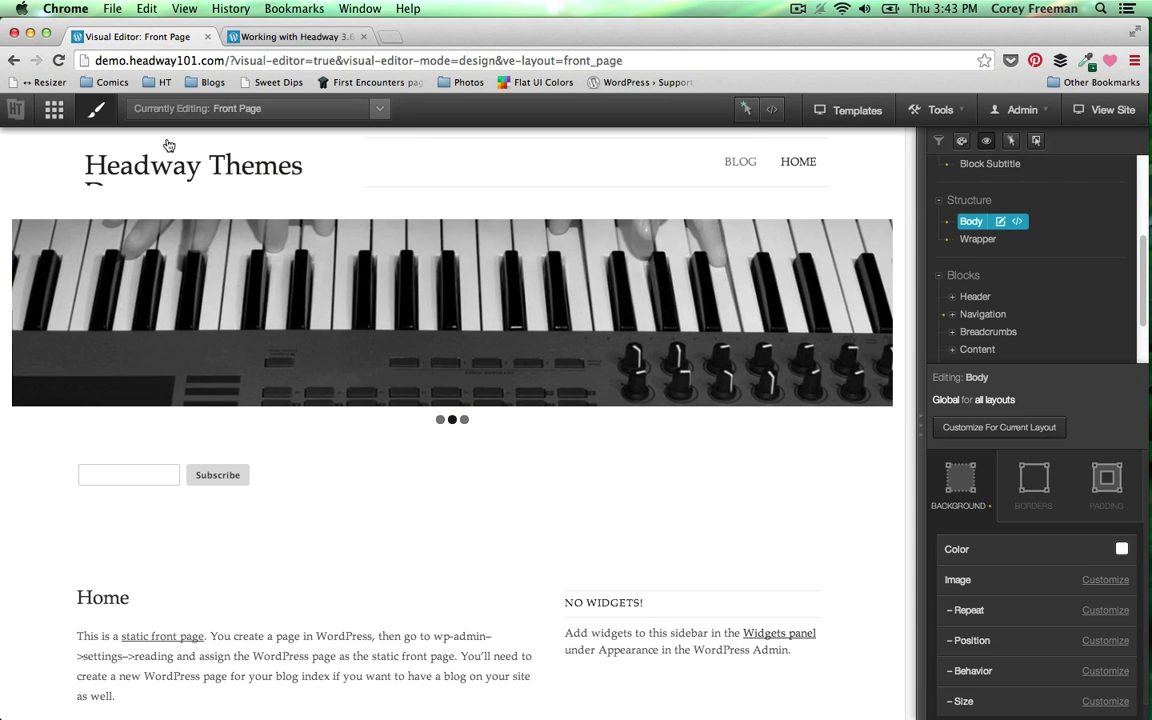
{"action": "right_click", "coordinate": [40, 190]}
{"action": "left_click", "coordinate": [80, 214]}
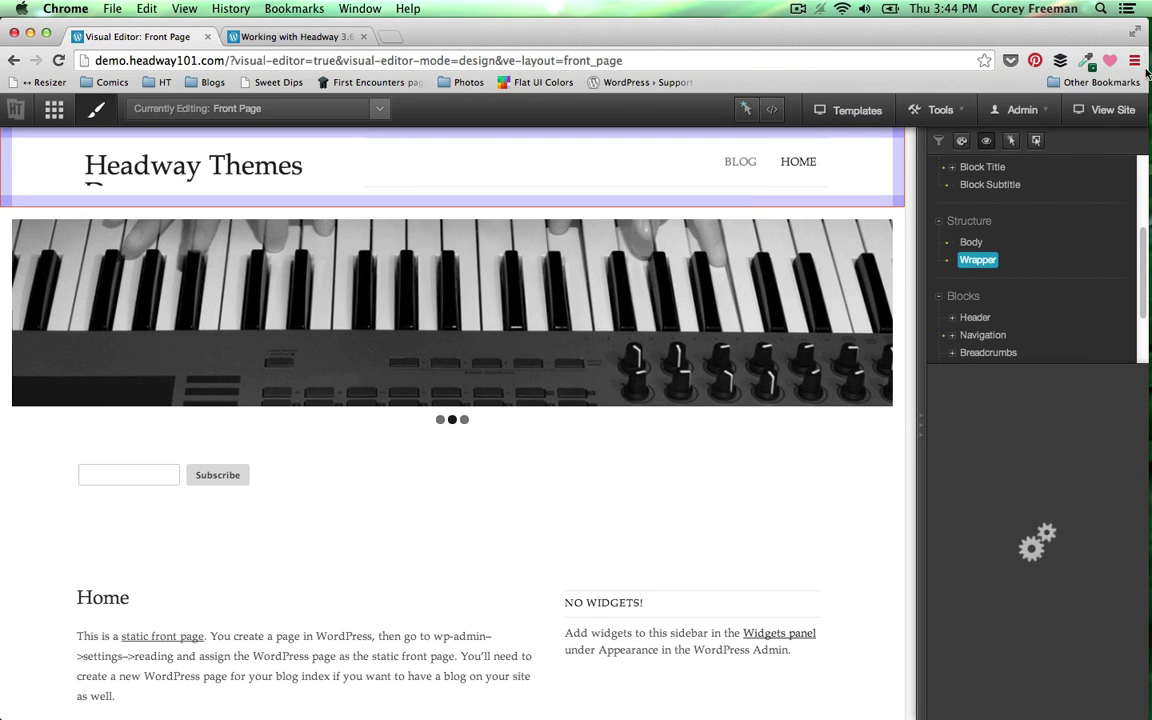
{"action": "left_click", "coordinate": [744, 109]}
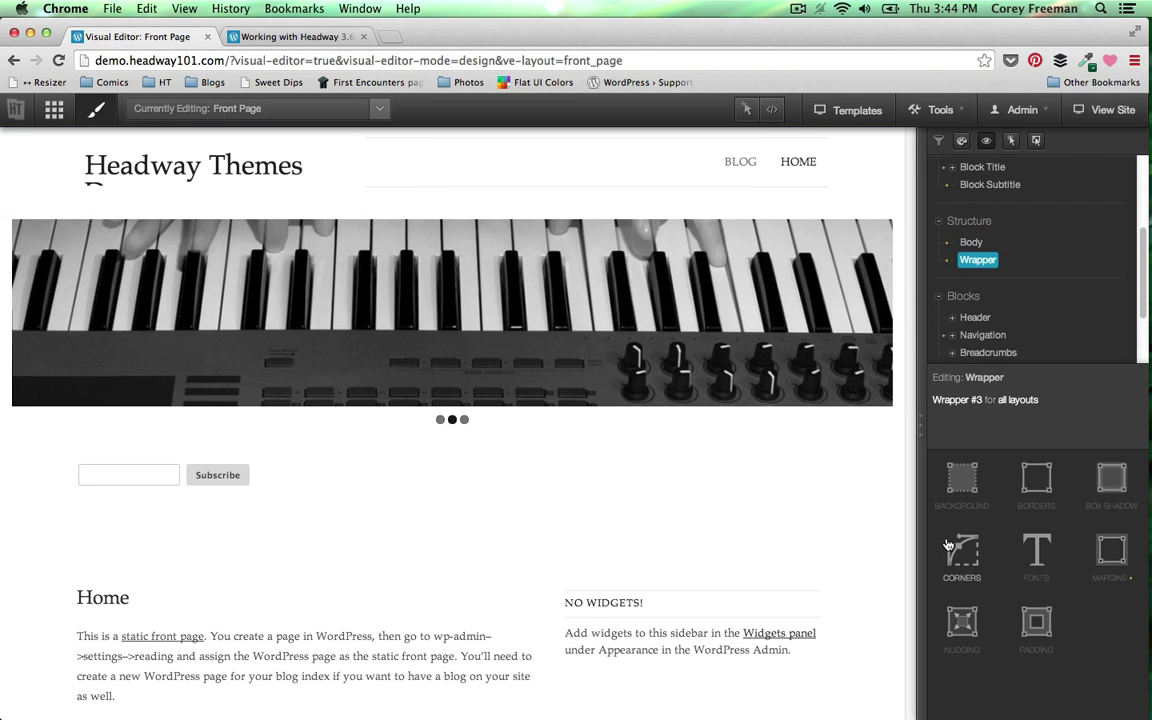
- Show the header wrapper's Background options, then open a new blank browser tab
{"action": "left_click", "coordinate": [745, 109]}
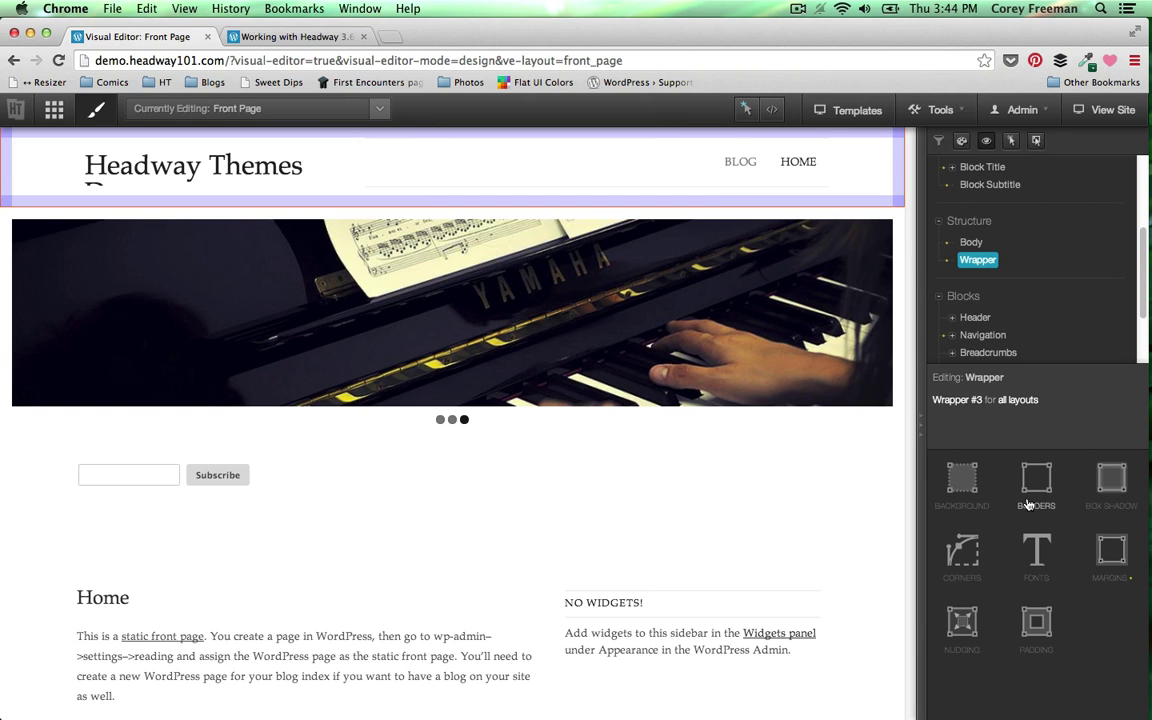
{"action": "left_click", "coordinate": [949, 494]}
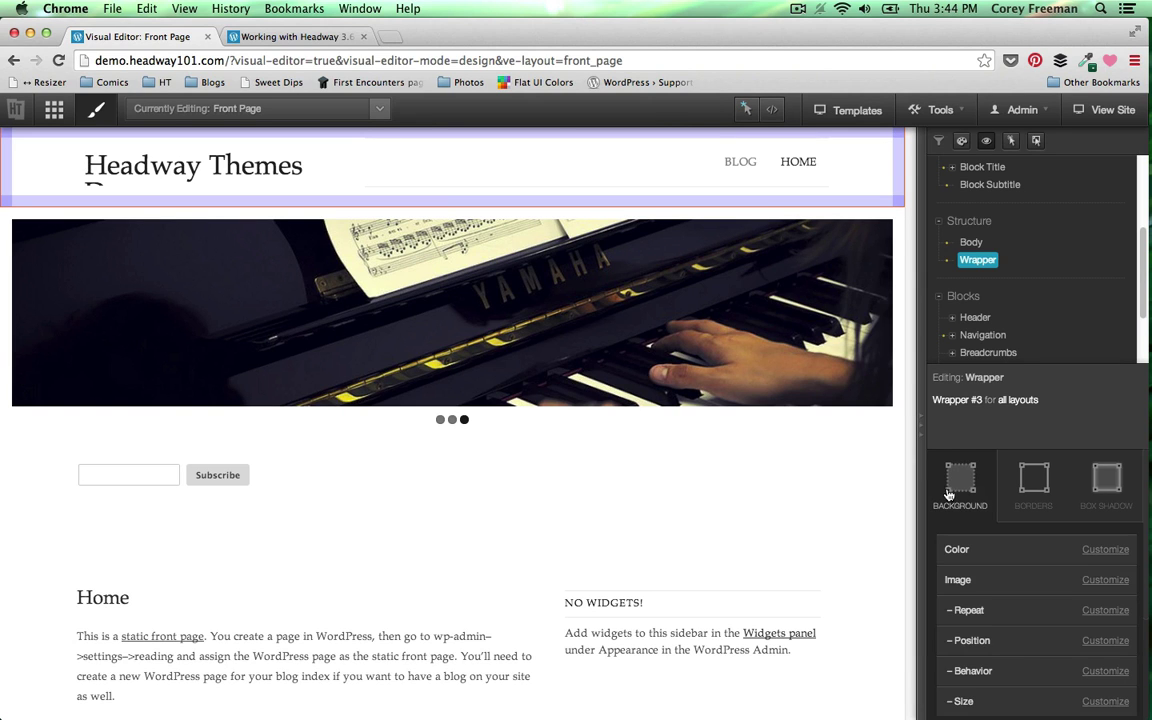
{"action": "key", "text": "super+t"}
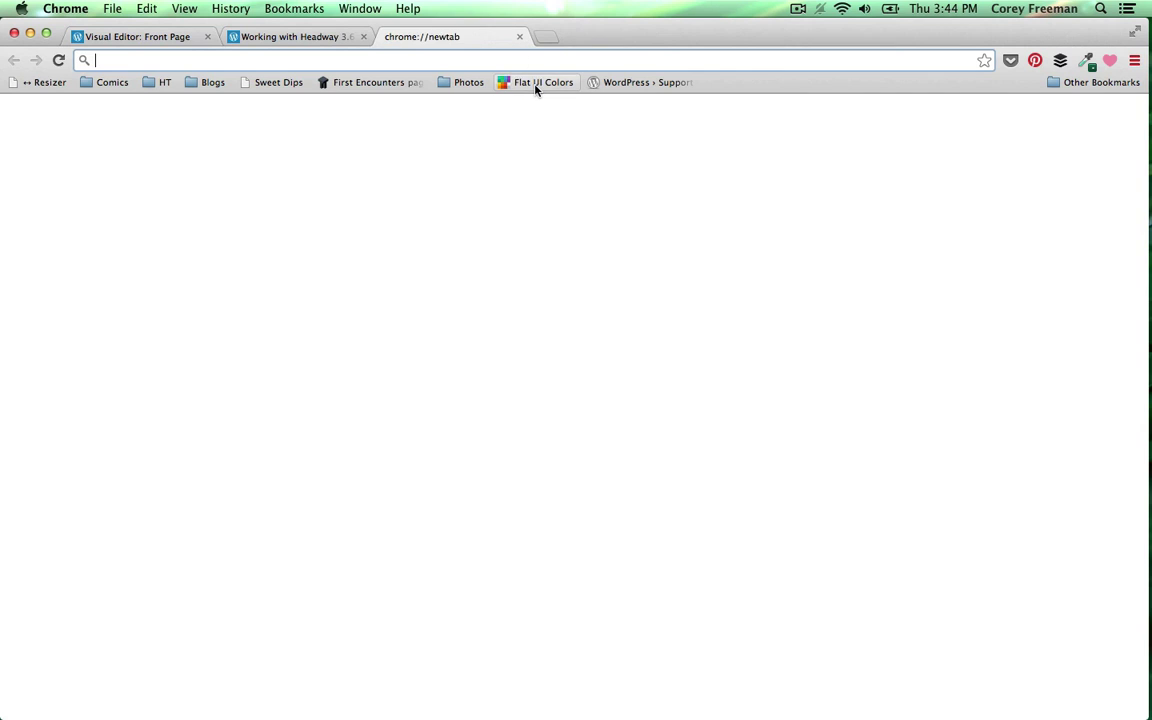
- Copy the Carrot hex code from the Flat UI Colors site and switch back to the Visual Editor tab
{"action": "left_click", "coordinate": [536, 88]}
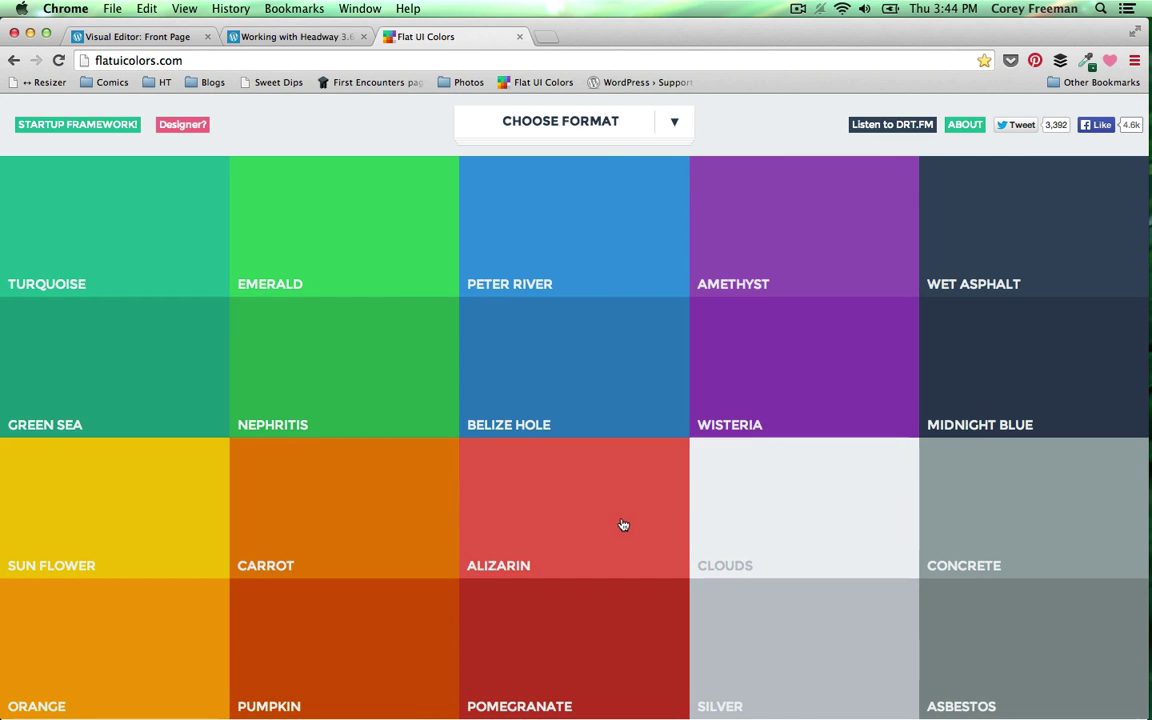
{"action": "left_click", "coordinate": [327, 537]}
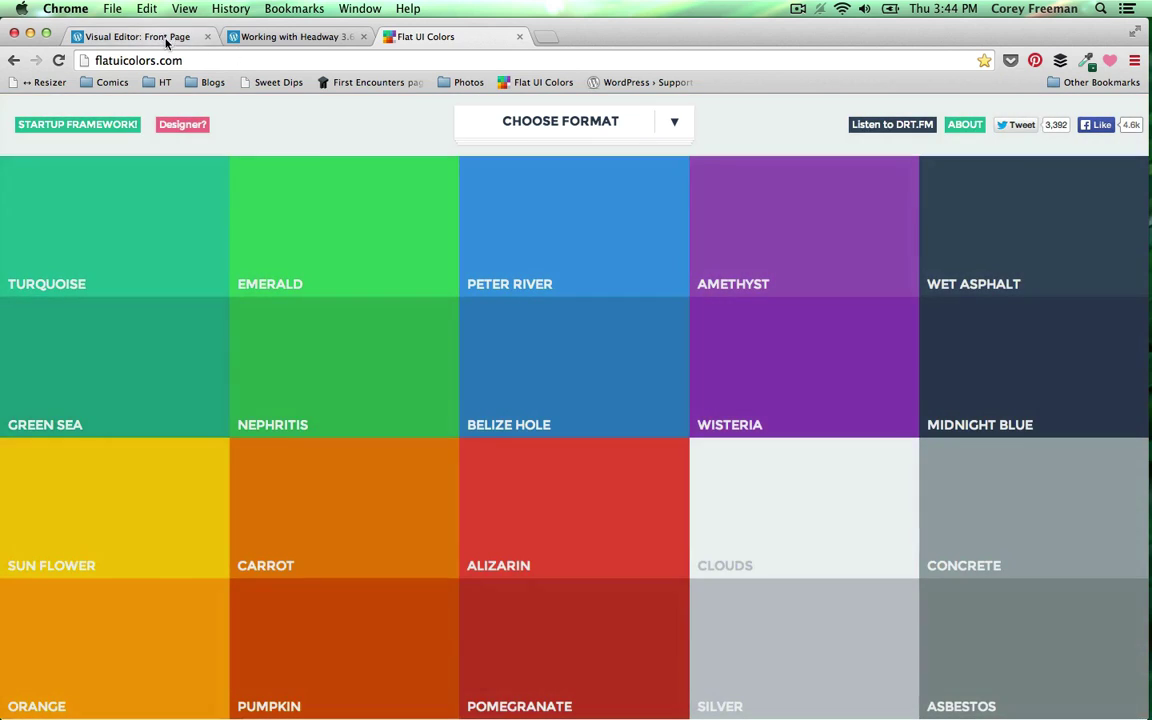
{"action": "left_click", "coordinate": [167, 40]}
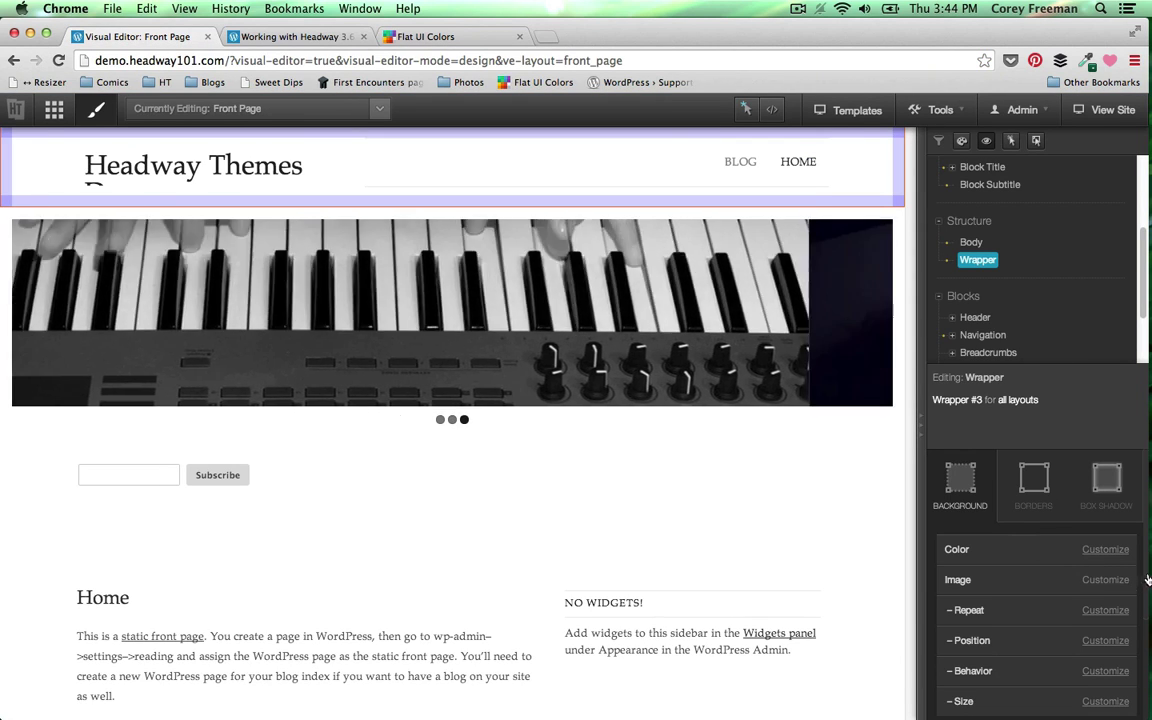
- Paste #e67e22 as the header wrapper's background colour and close the picker
{"action": "left_click", "coordinate": [1108, 548]}
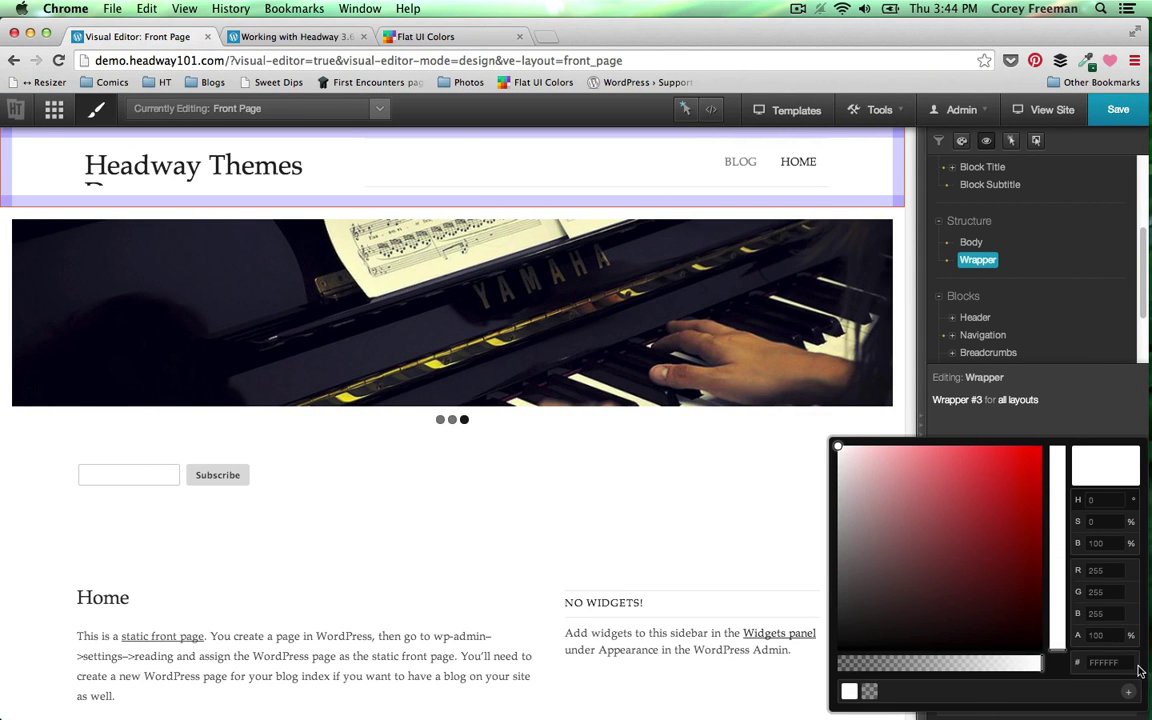
{"action": "type", "text": "e67e22"}
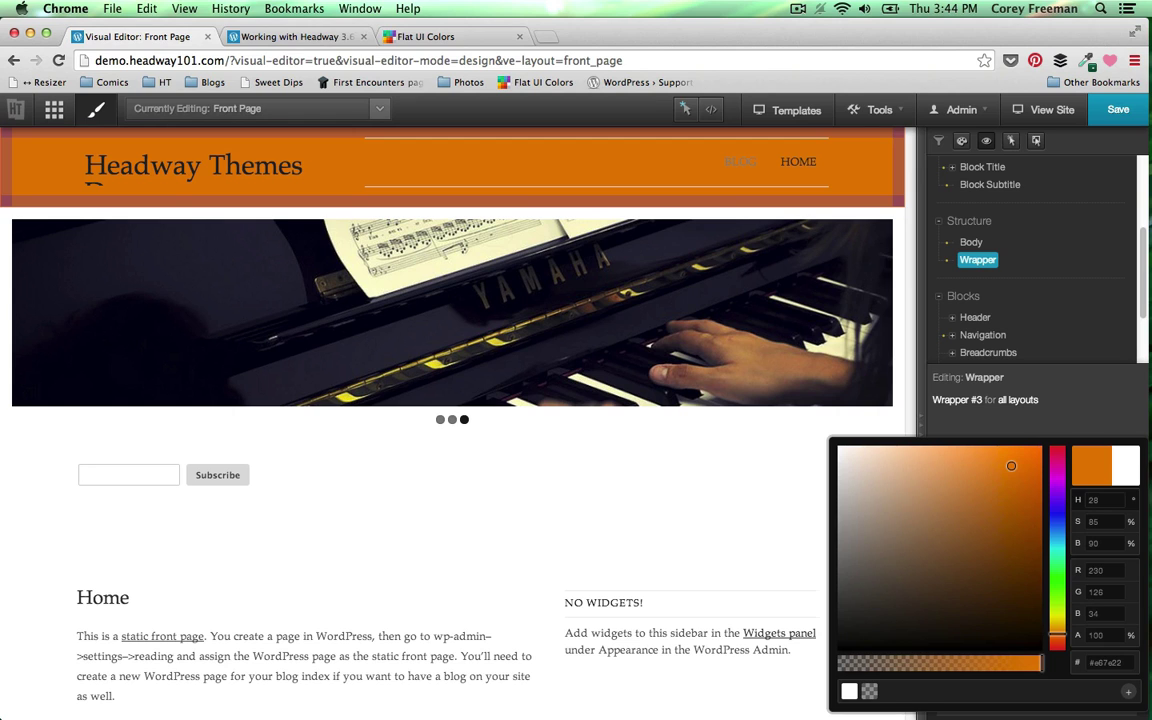
{"action": "left_click", "coordinate": [953, 414]}
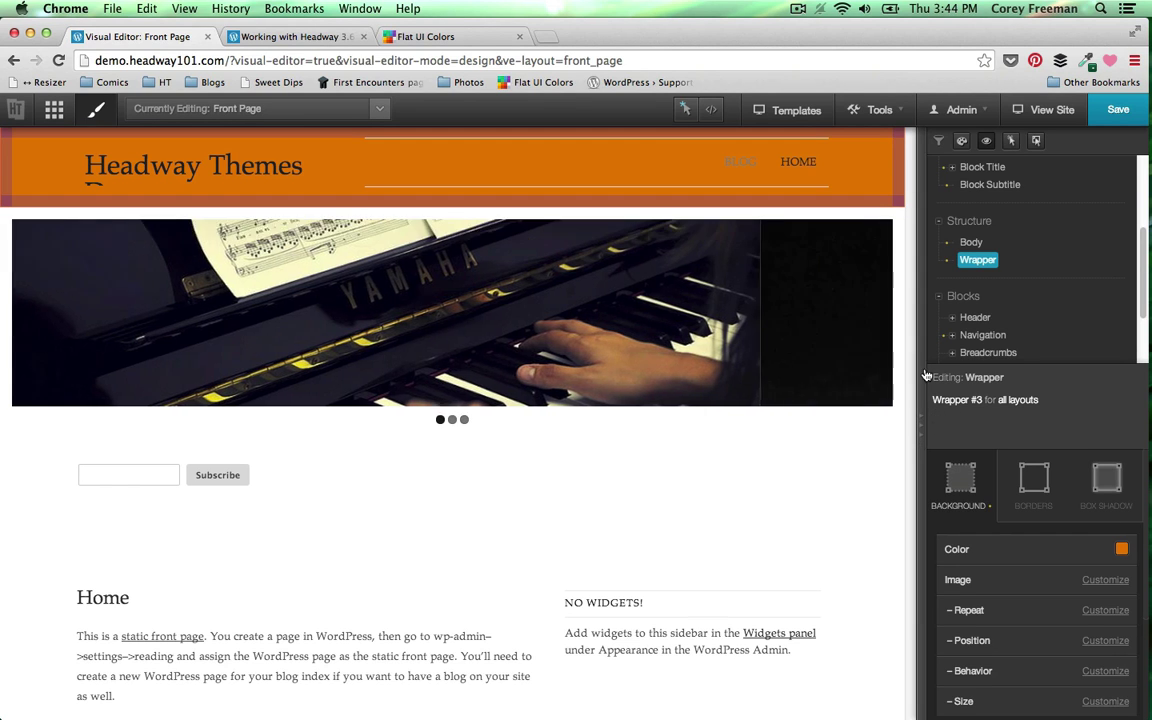
{"action": "scroll", "coordinate": [1000, 310], "scroll_direction": "down", "scroll_amount": 1}
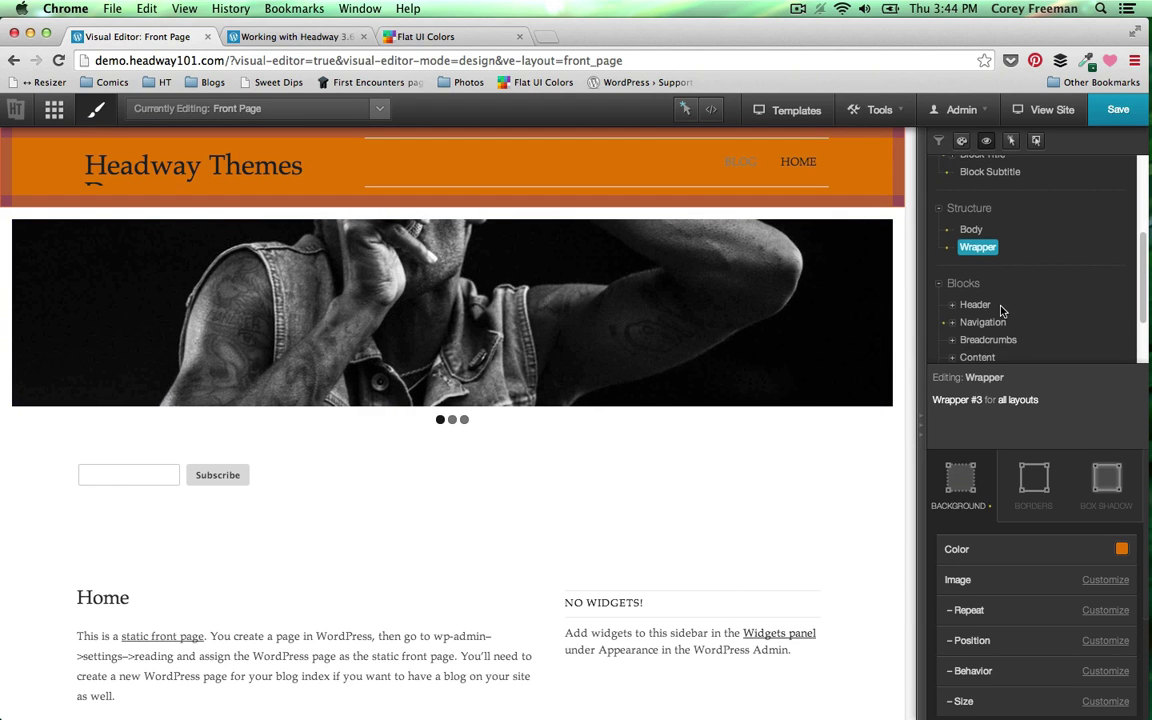
{"action": "left_click", "coordinate": [975, 305]}
- Set Site Title margins to 0, and its font to 28px, 150% line height and white
{"action": "left_click", "coordinate": [990, 239]}
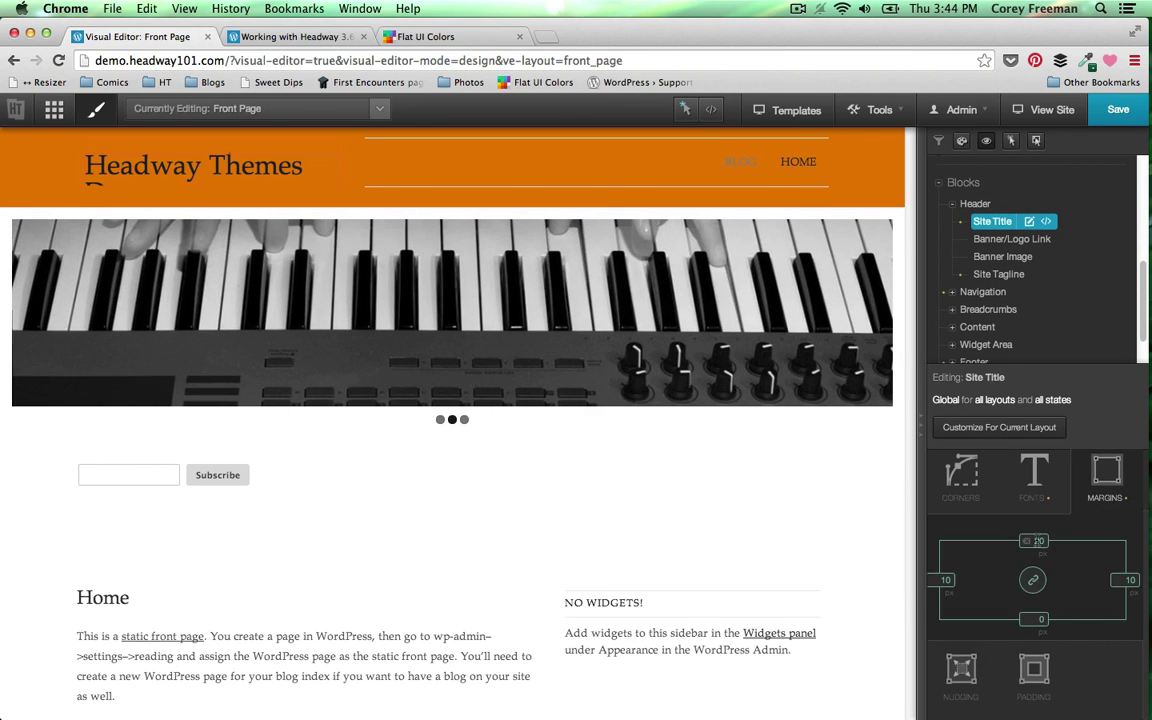
{"action": "type", "text": "0"}
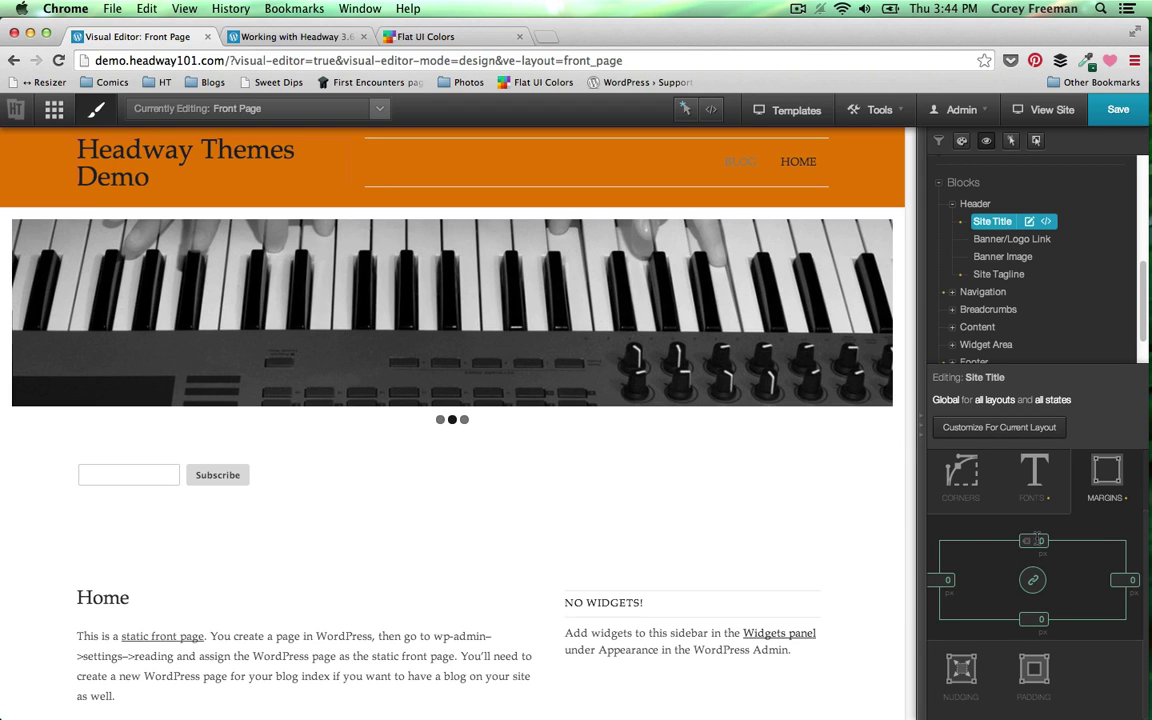
{"action": "left_click", "coordinate": [1036, 485]}
{"action": "left_click", "coordinate": [1092, 567]}
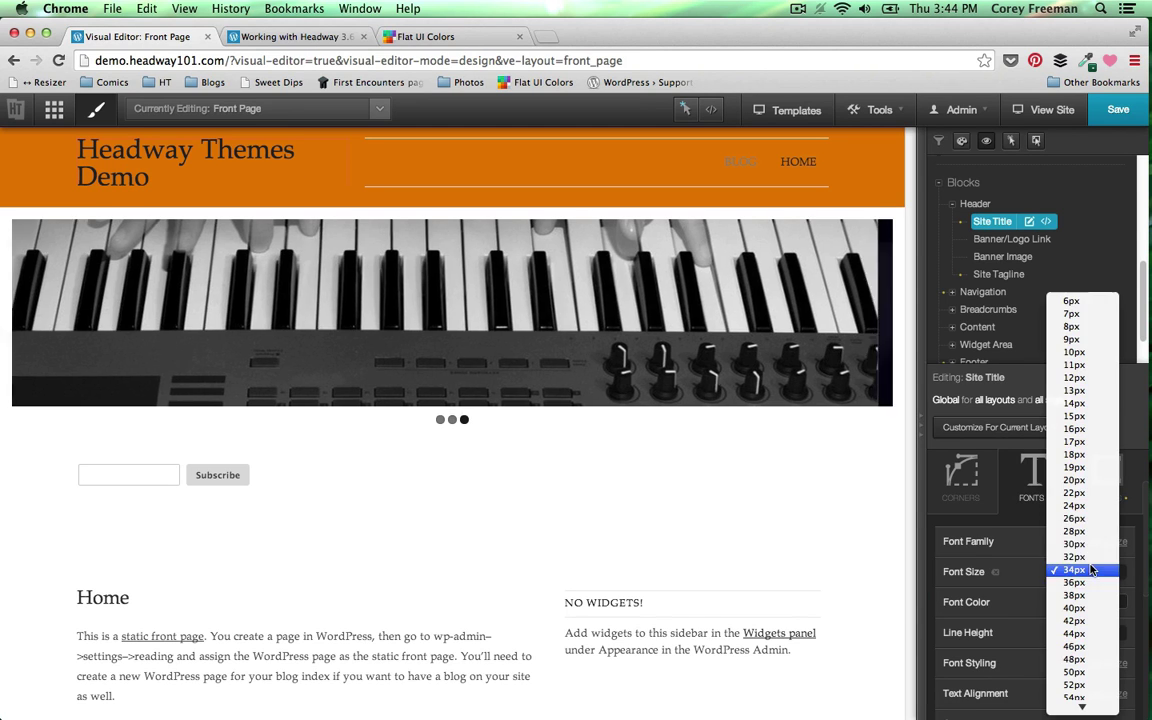
{"action": "left_click", "coordinate": [1075, 527]}
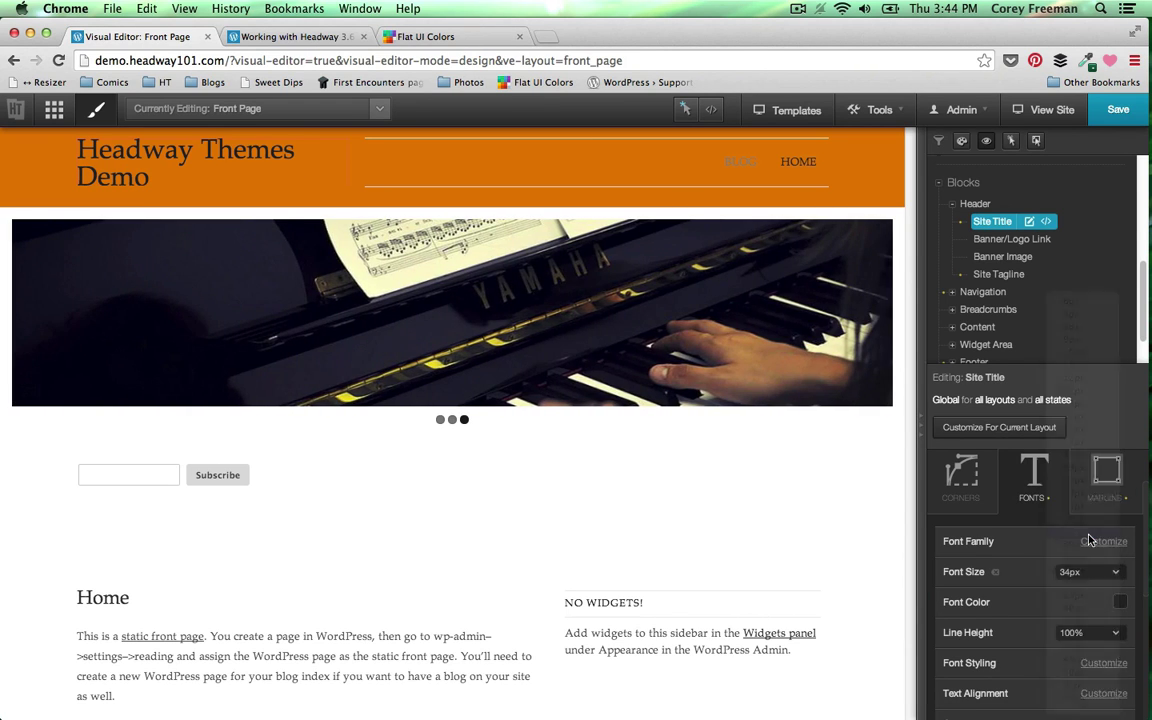
{"action": "left_click", "coordinate": [1088, 631]}
{"action": "left_click", "coordinate": [1085, 666]}
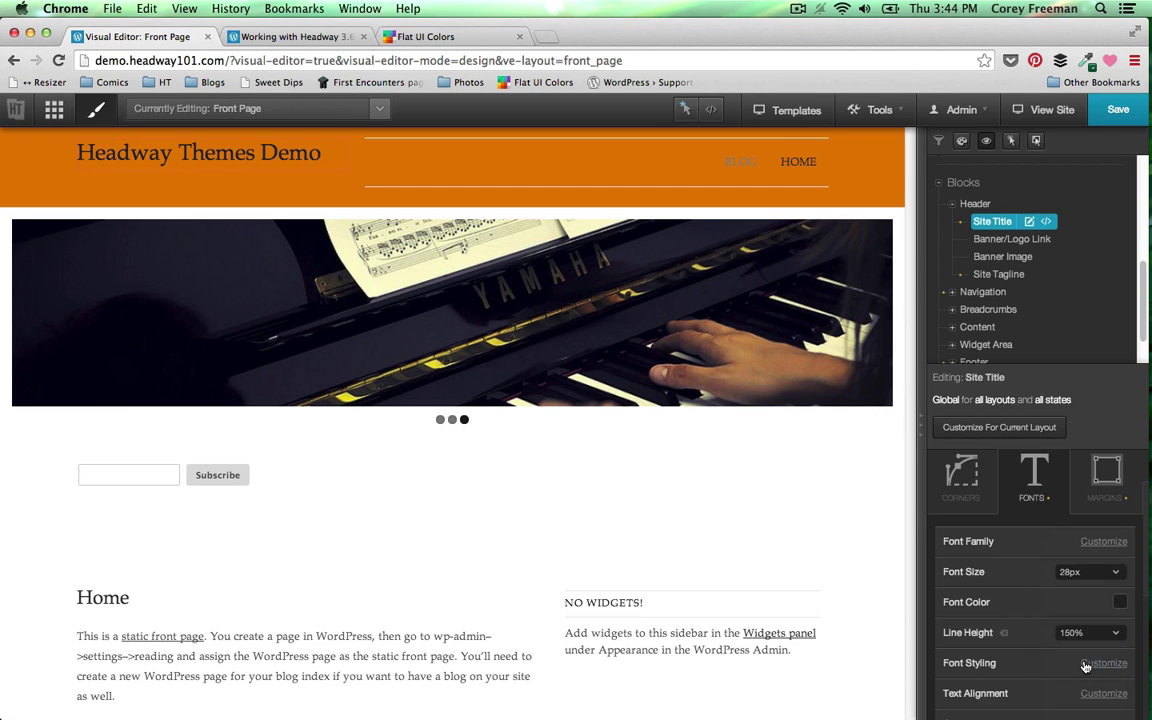
{"action": "left_click", "coordinate": [1122, 604]}
{"action": "left_click", "coordinate": [869, 691]}
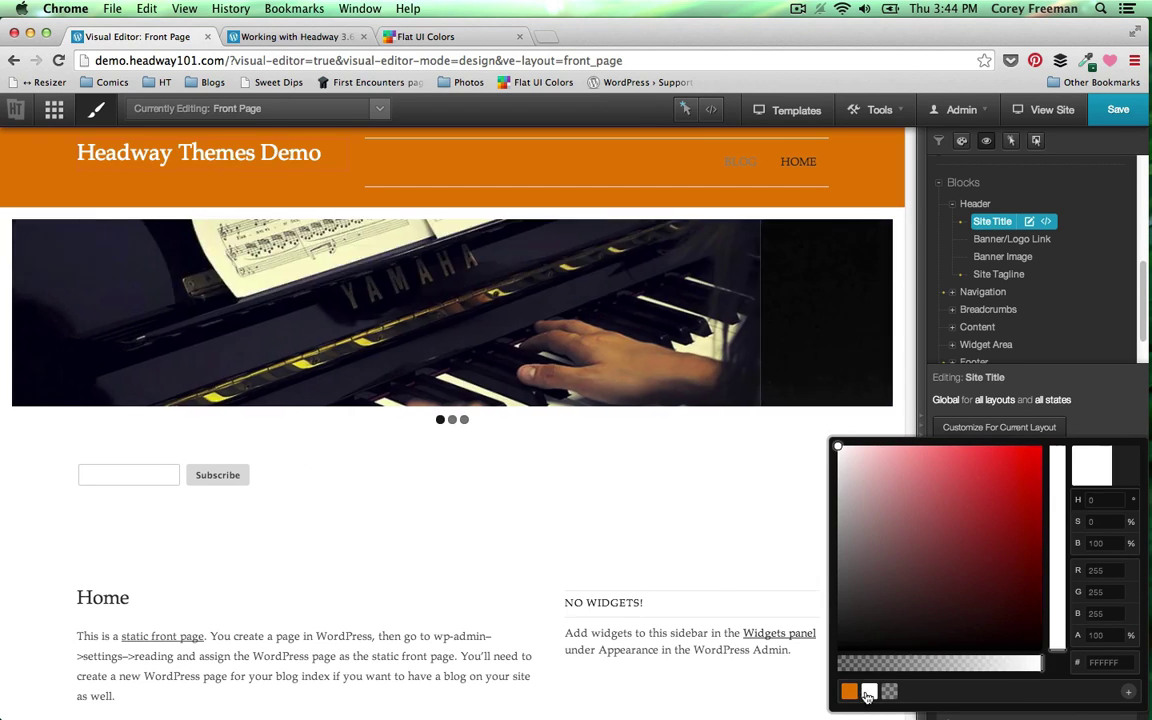
{"action": "left_click", "coordinate": [731, 559]}
{"action": "left_click", "coordinate": [1119, 546]}
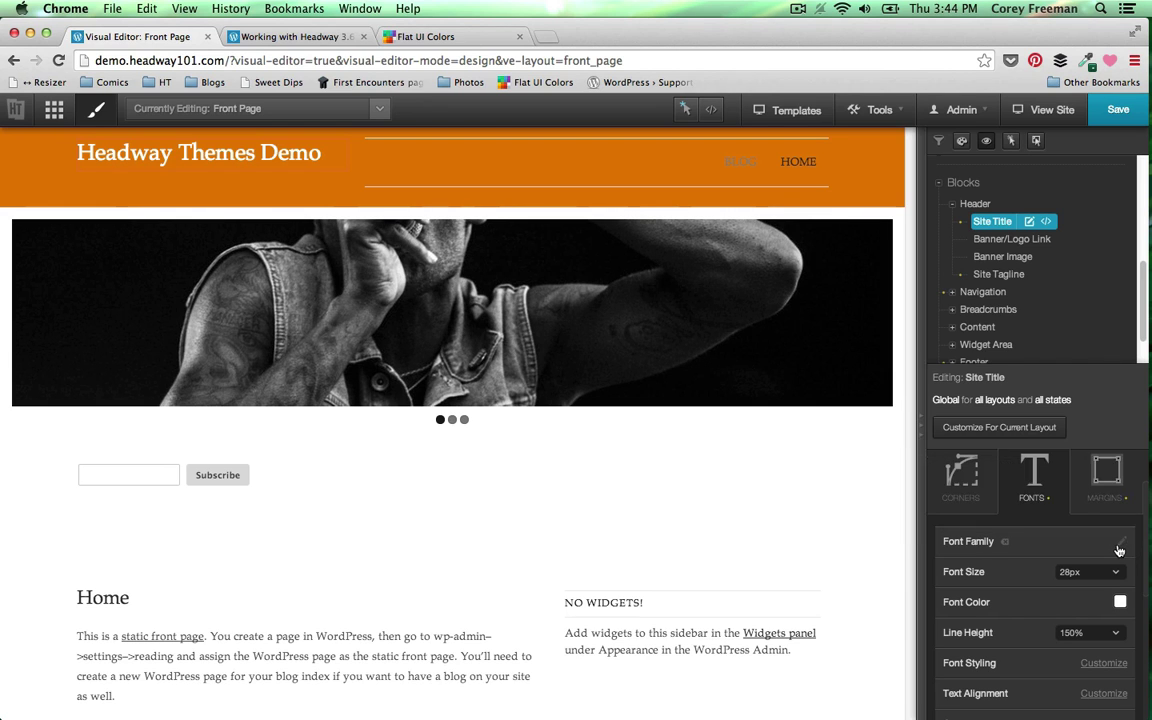
- Choose Josefin Sans from the Google Web Fonts list for the Site Title
{"action": "left_click", "coordinate": [852, 253]}
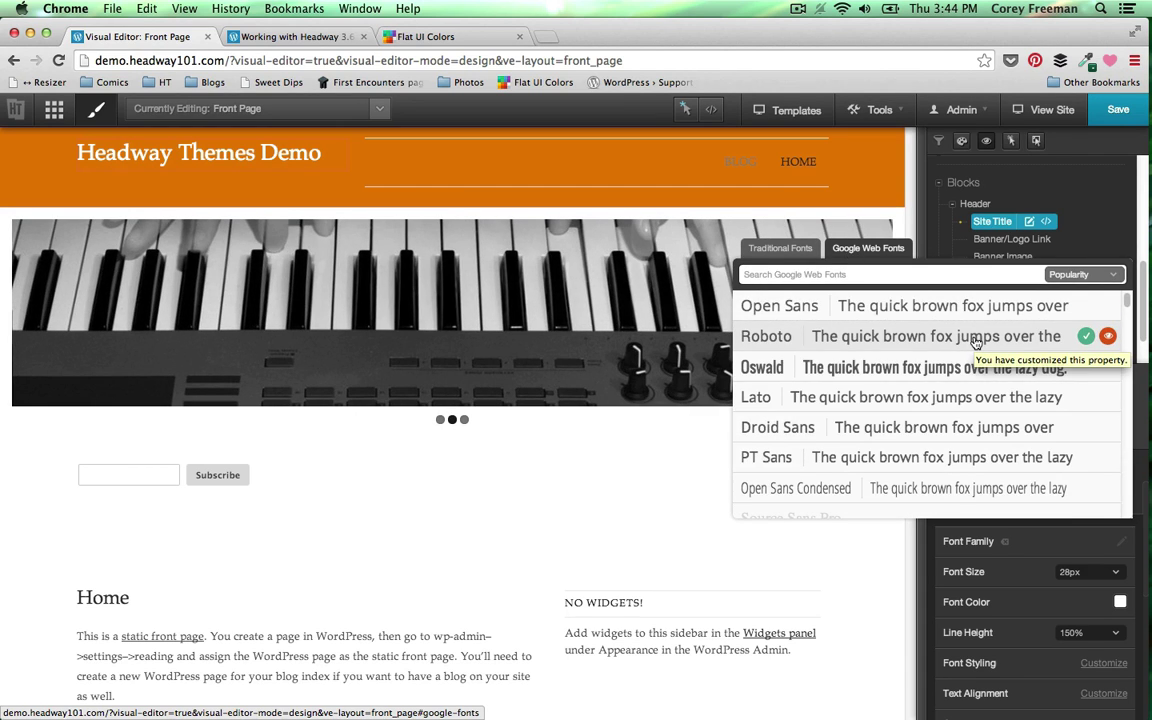
{"action": "scroll", "coordinate": [977, 342], "scroll_direction": "down", "scroll_amount": 5}
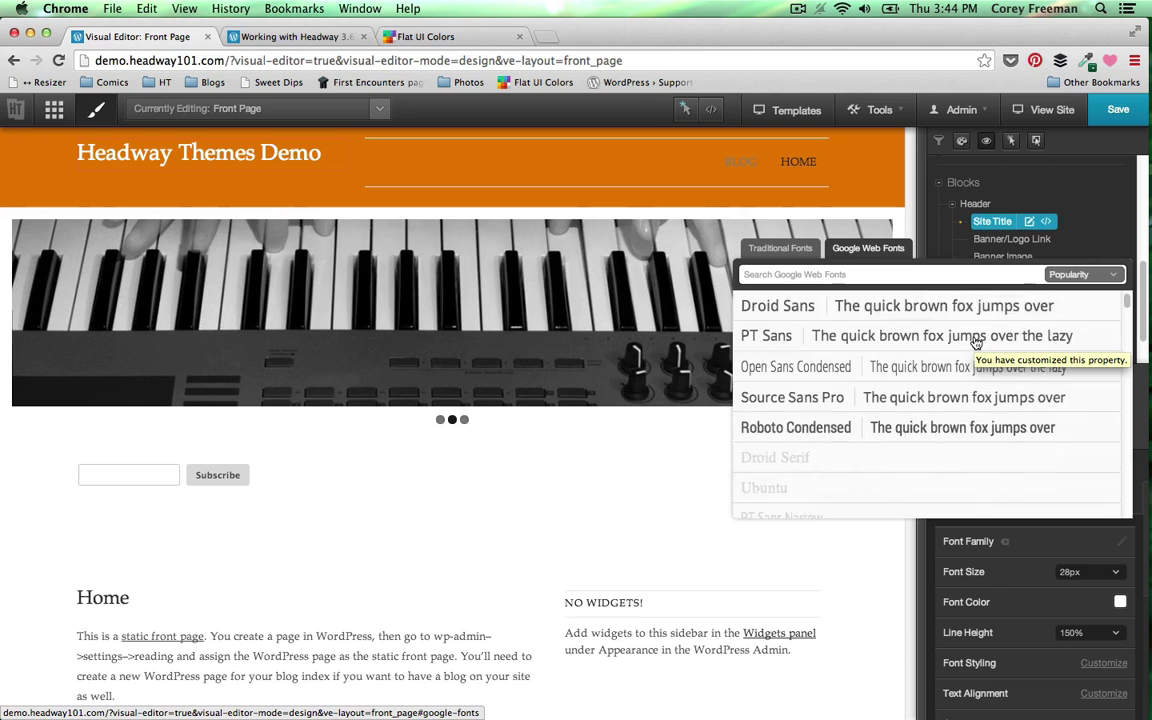
{"action": "scroll", "coordinate": [977, 342], "scroll_direction": "down", "scroll_amount": 5}
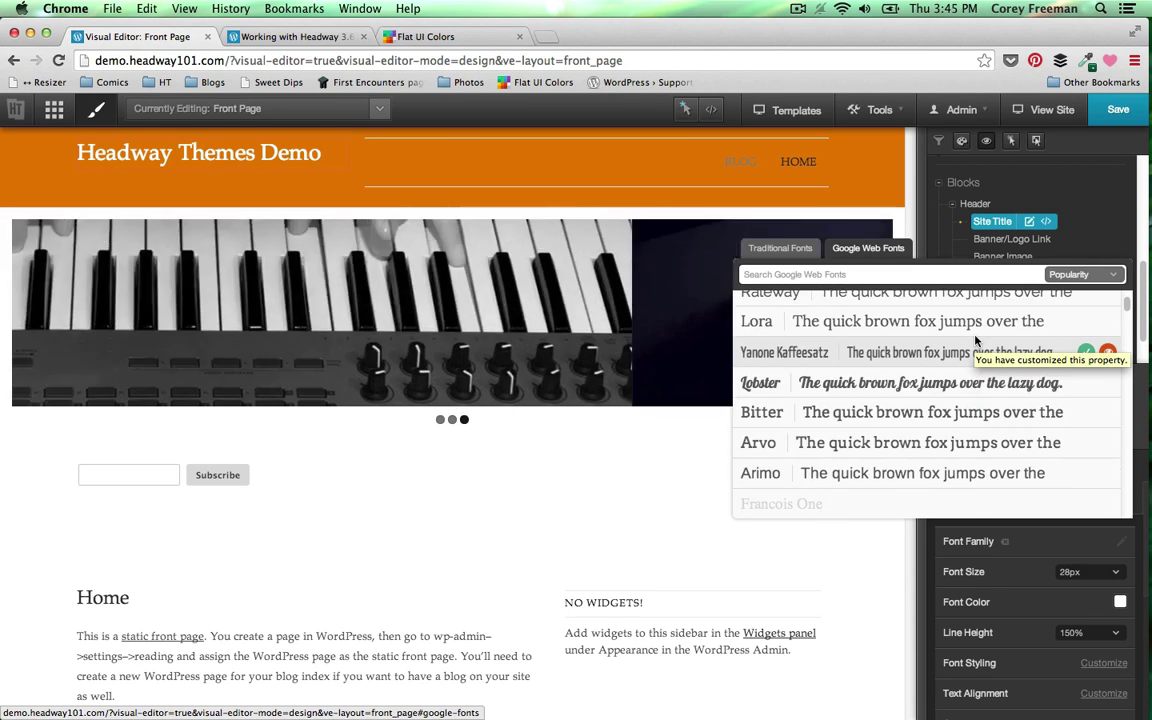
{"action": "scroll", "coordinate": [977, 342], "scroll_direction": "down", "scroll_amount": 3}
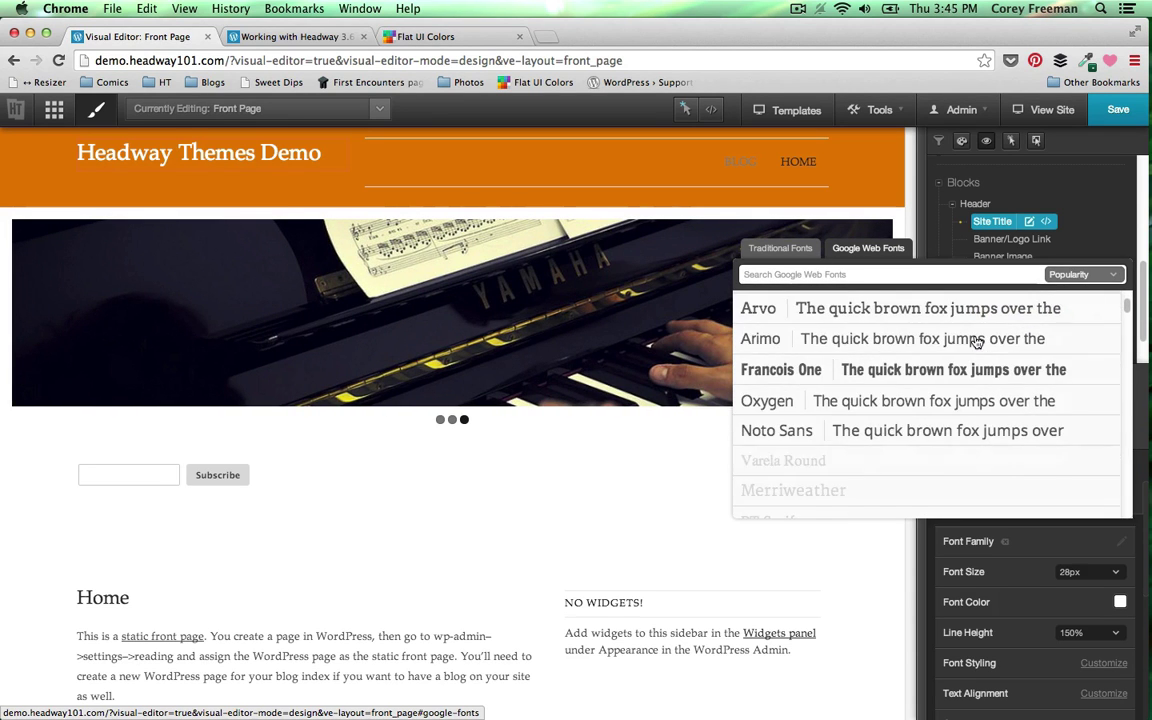
{"action": "scroll", "coordinate": [977, 342], "scroll_direction": "down", "scroll_amount": 5}
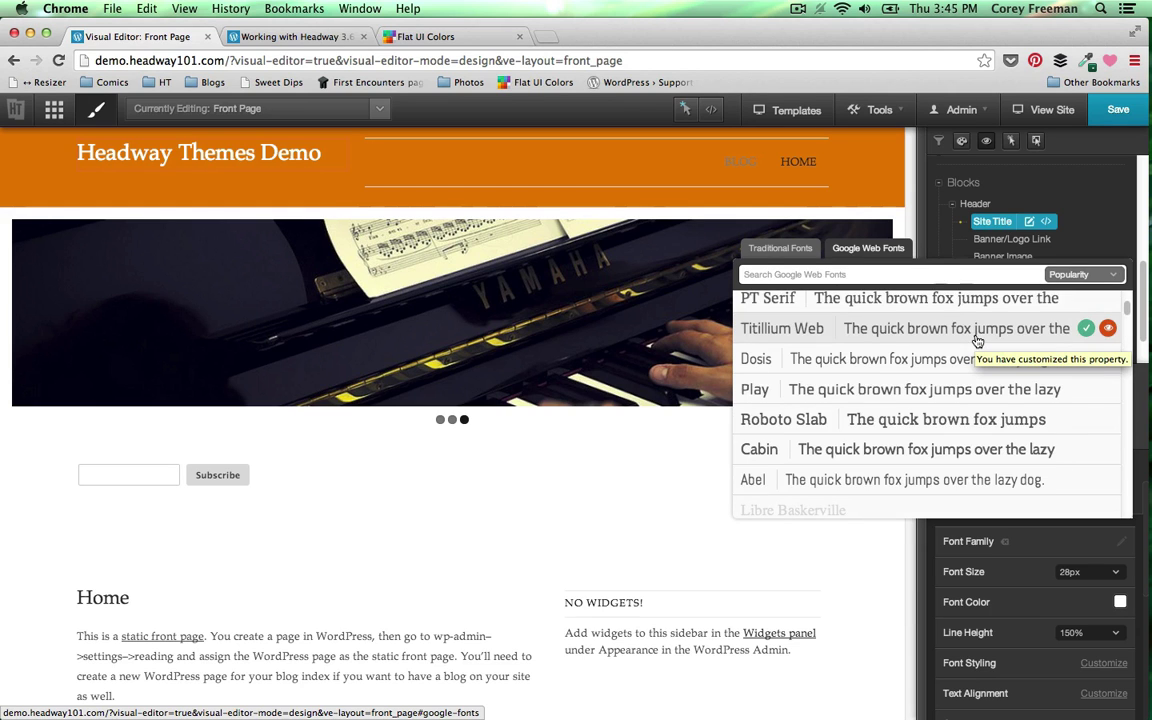
{"action": "scroll", "coordinate": [977, 342], "scroll_direction": "down", "scroll_amount": 2}
{"action": "scroll", "coordinate": [977, 342], "scroll_direction": "down", "scroll_amount": 2}
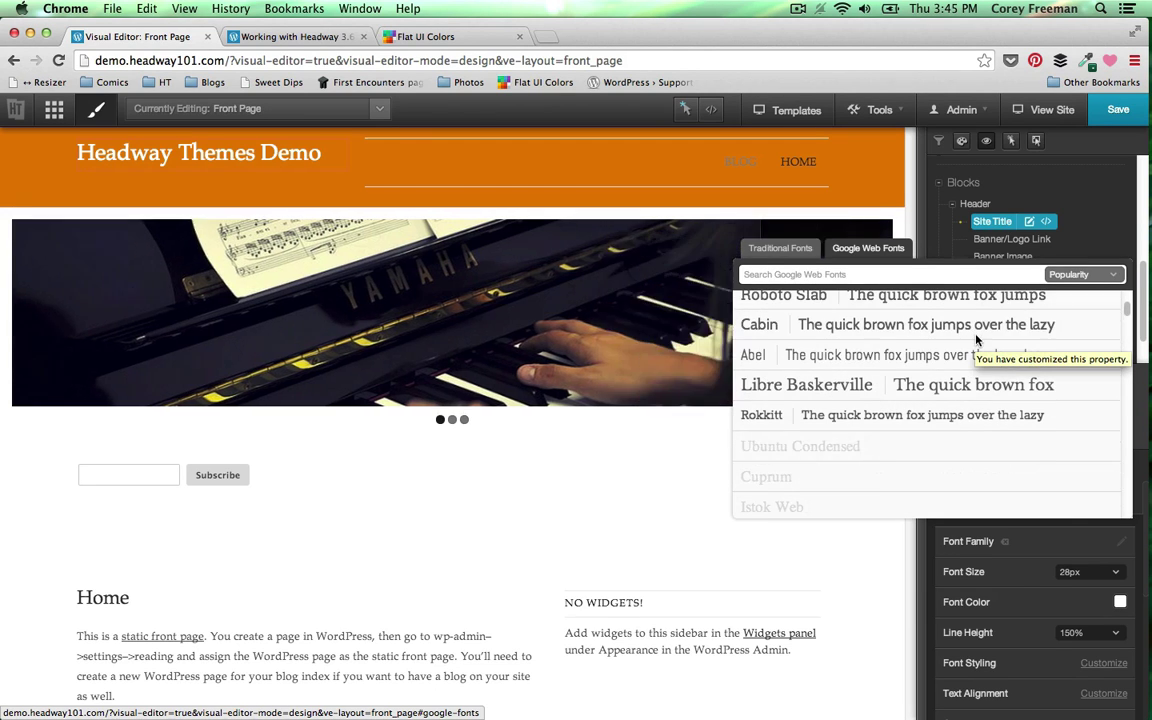
{"action": "scroll", "coordinate": [977, 342], "scroll_direction": "down", "scroll_amount": 2}
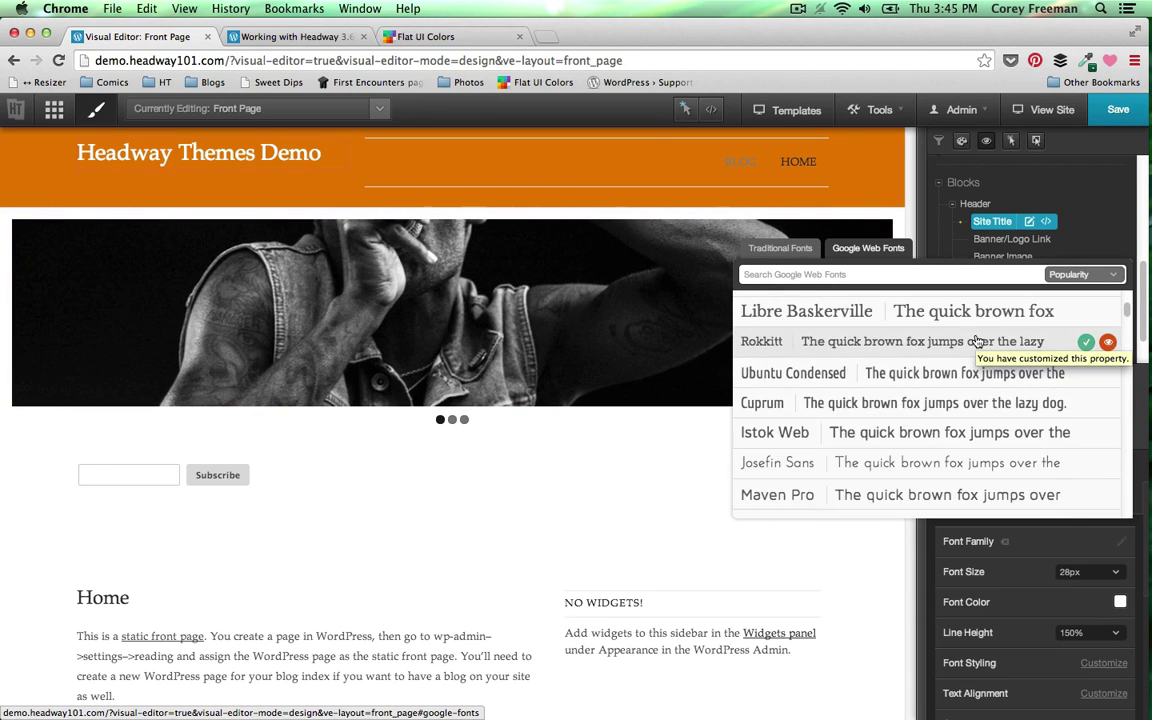
{"action": "scroll", "coordinate": [977, 342], "scroll_direction": "down", "scroll_amount": 4}
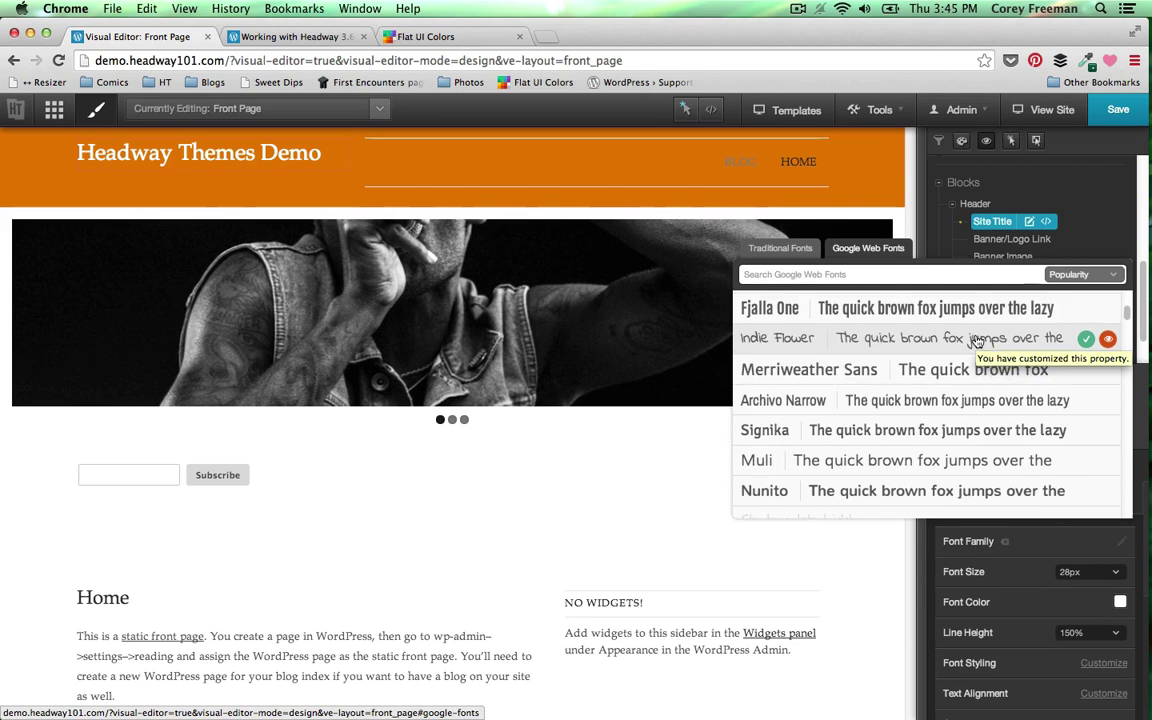
{"action": "scroll", "coordinate": [977, 342], "scroll_direction": "up", "scroll_amount": 1}
{"action": "scroll", "coordinate": [977, 342], "scroll_direction": "up", "scroll_amount": 1}
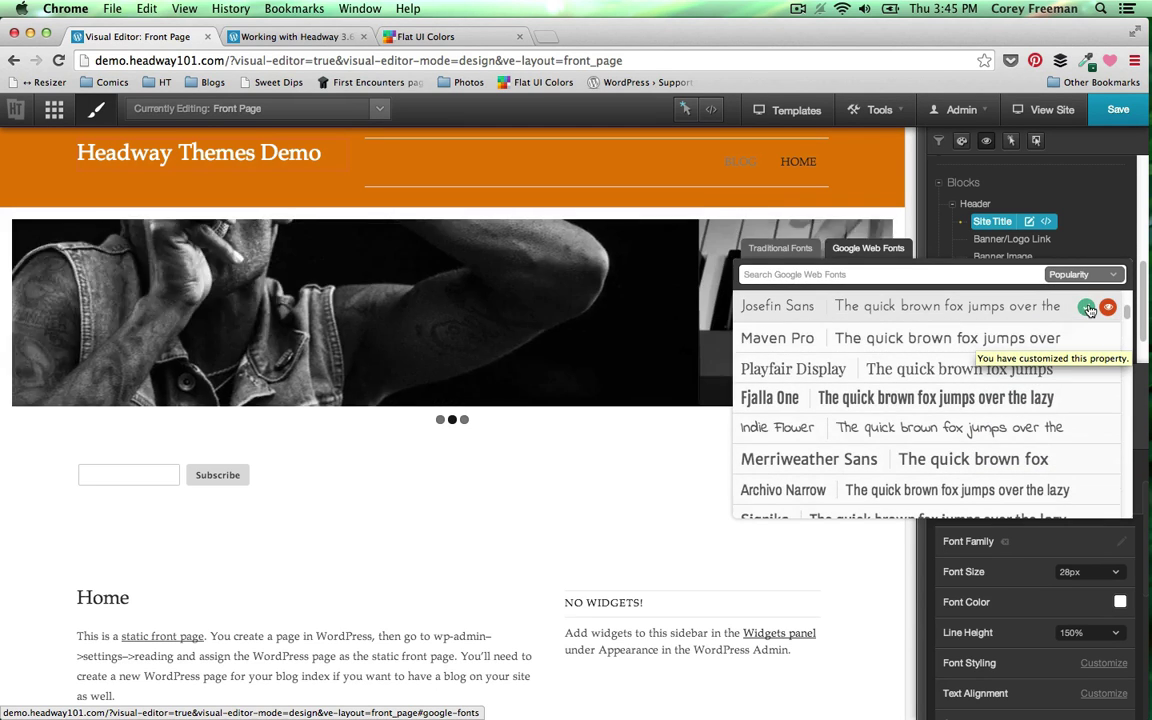
{"action": "left_click", "coordinate": [1088, 308]}
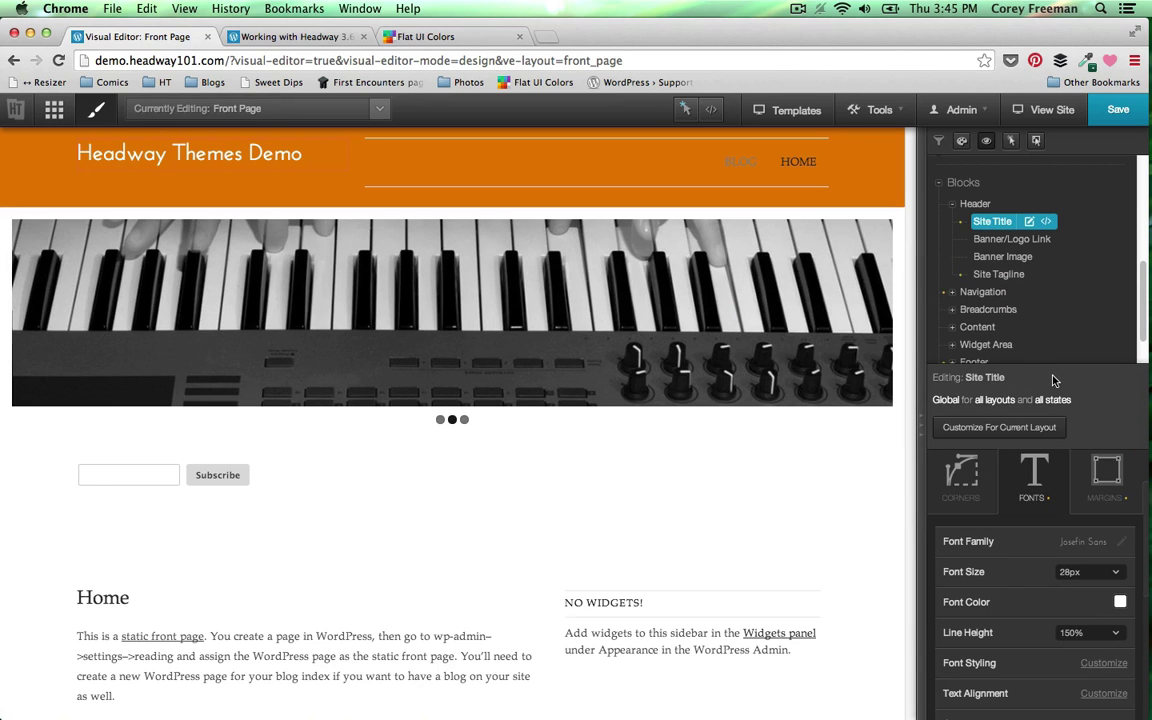
- Change the Site Title font size to 26px
{"action": "left_click", "coordinate": [1088, 571]}
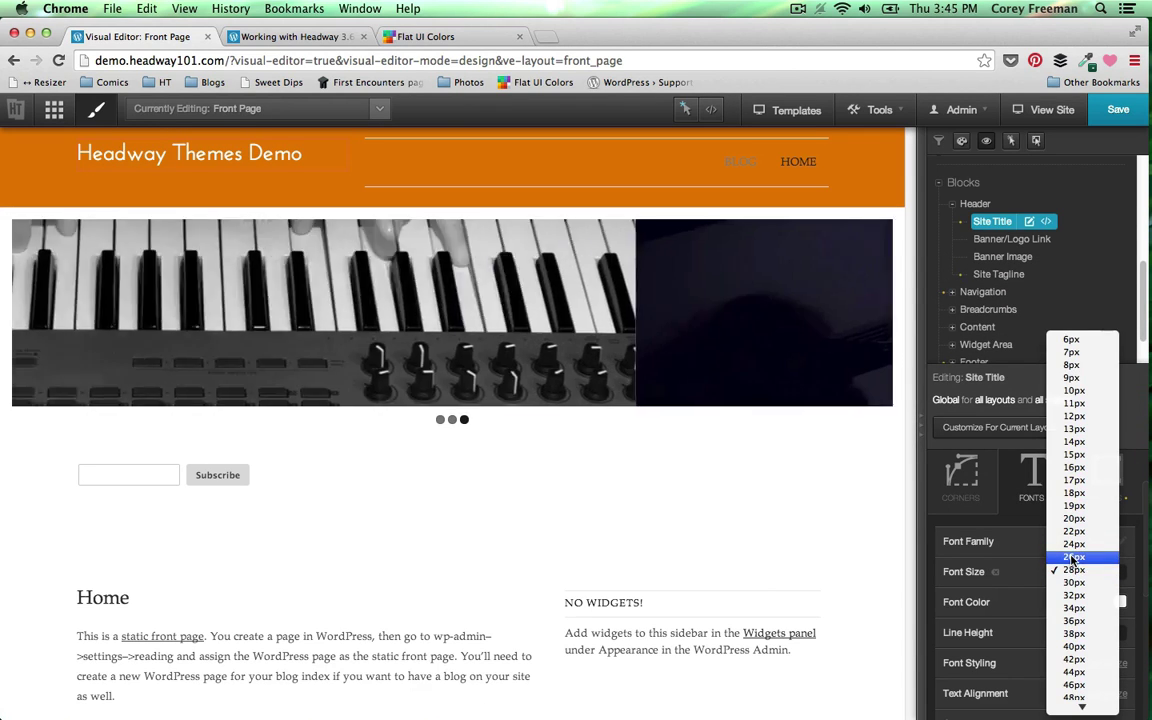
{"action": "left_click", "coordinate": [1072, 558]}
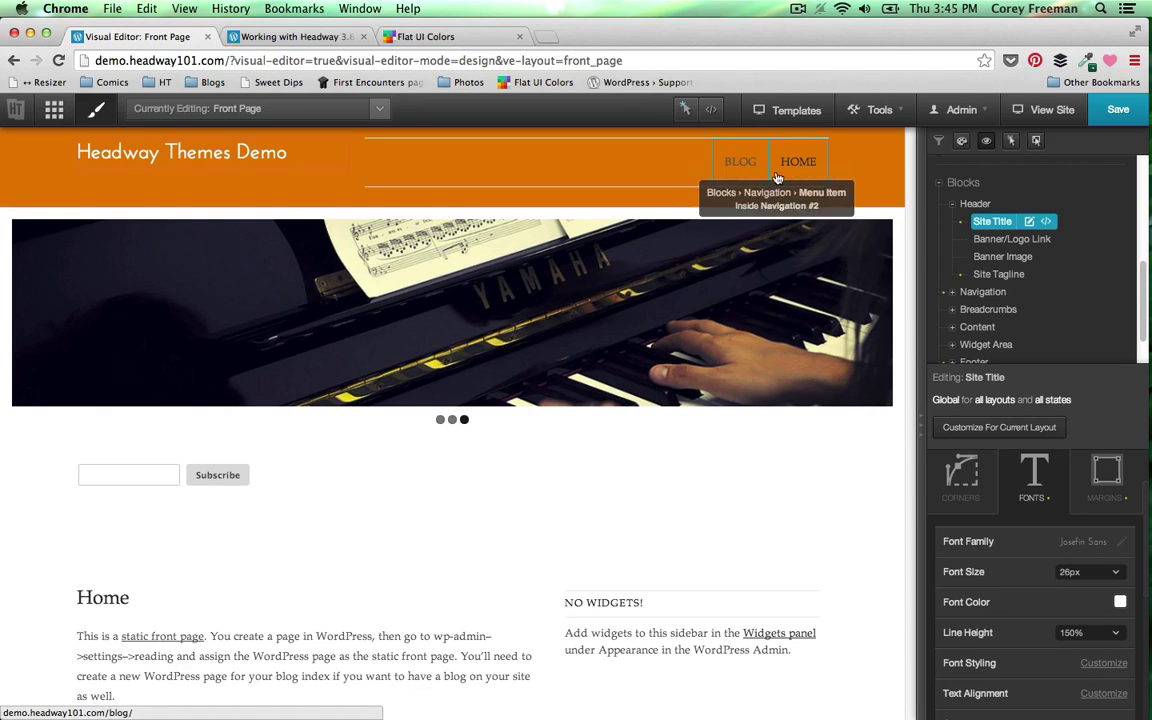
{"action": "left_click", "coordinate": [983, 291]}
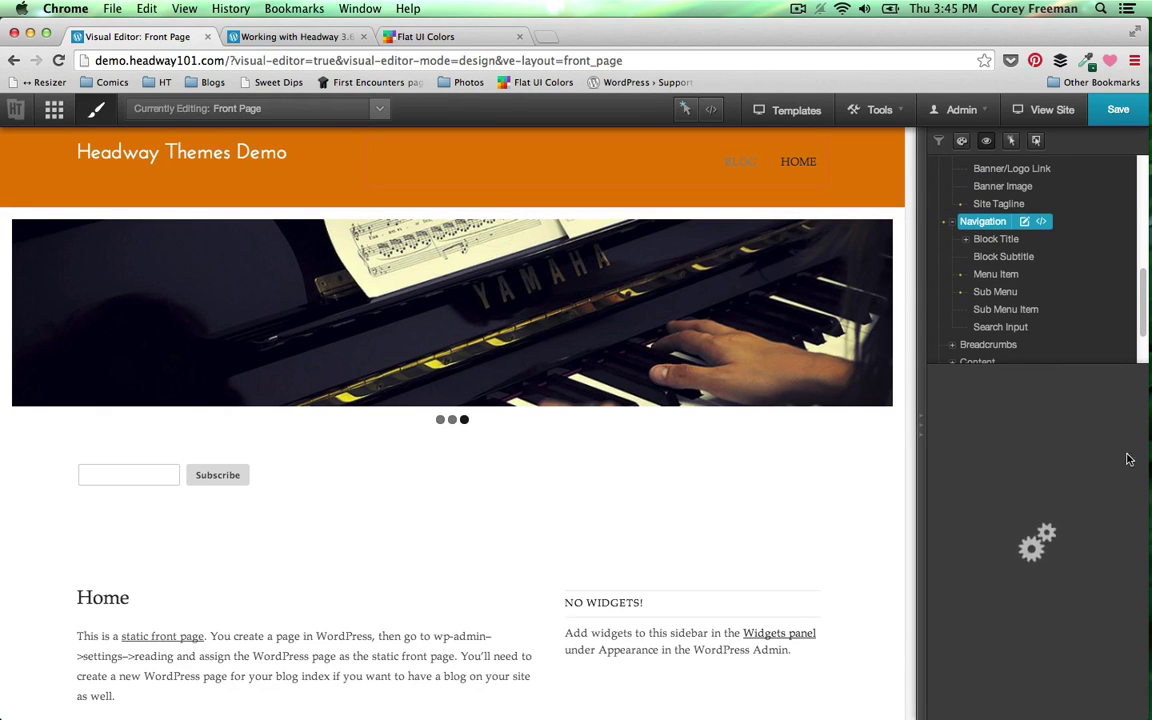
- Set the Navigation block's border style to Hidden
{"action": "left_click", "coordinate": [1068, 485]}
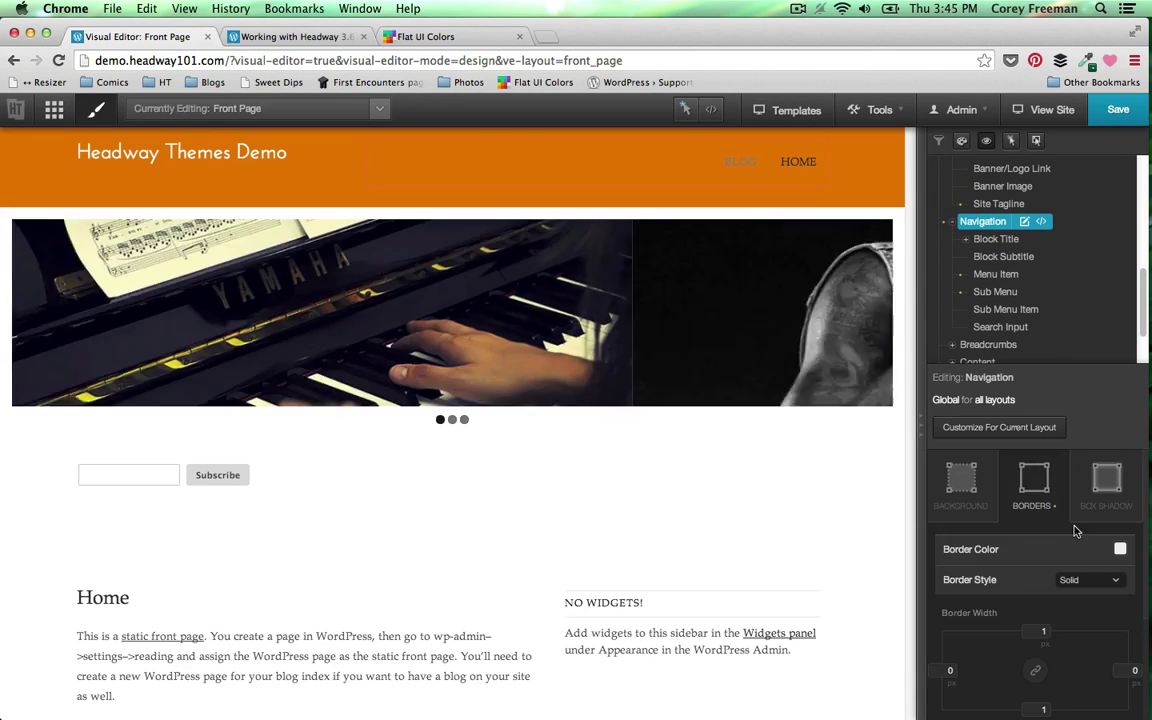
{"action": "left_click", "coordinate": [1082, 580]}
{"action": "left_click", "coordinate": [1087, 568]}
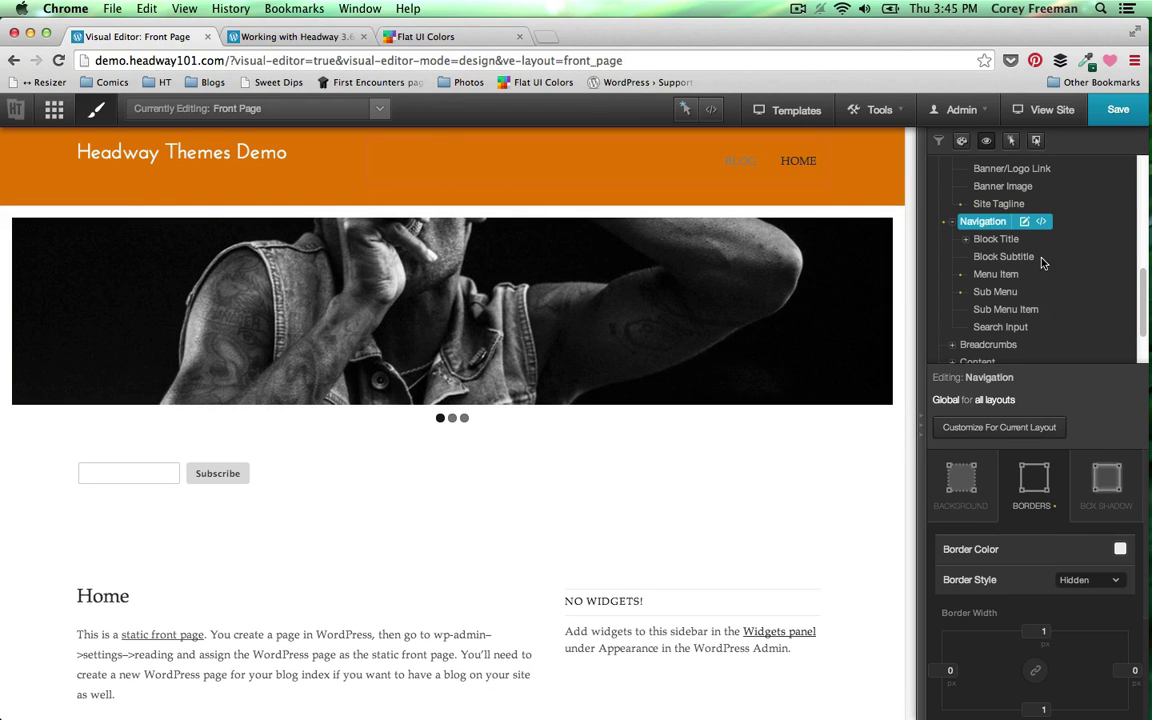
- Make the Menu Item font colour white for the BLOG and HOME links
{"action": "left_click", "coordinate": [995, 274]}
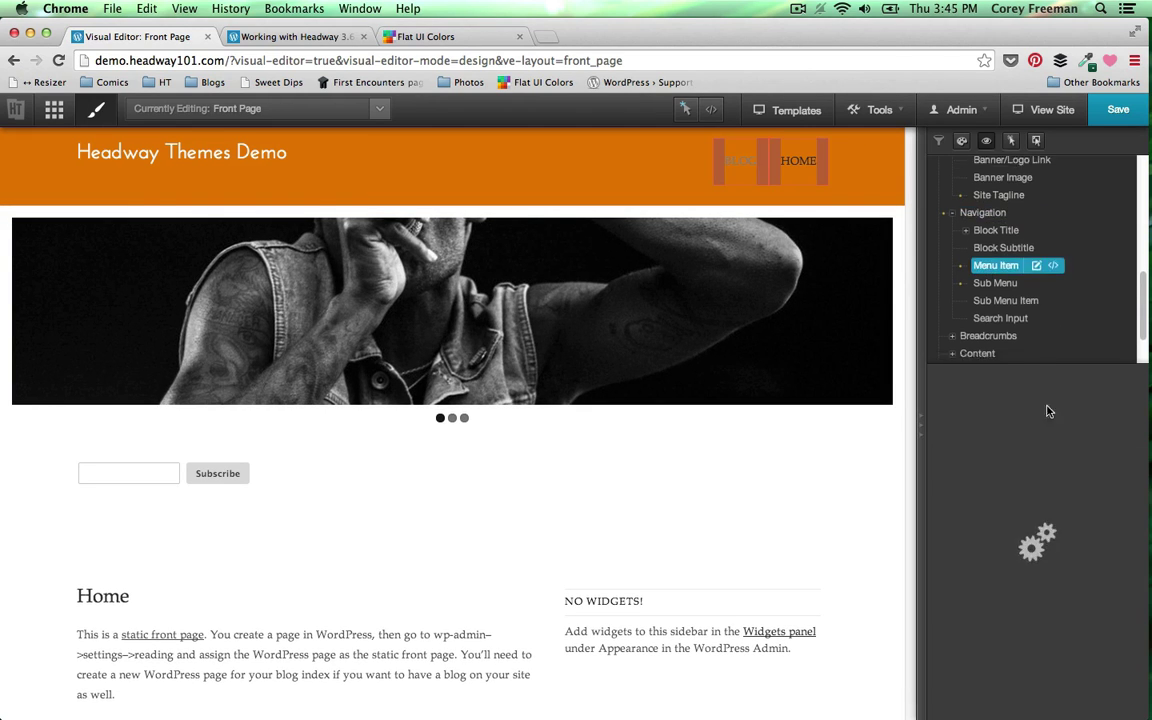
{"action": "left_click", "coordinate": [1038, 574]}
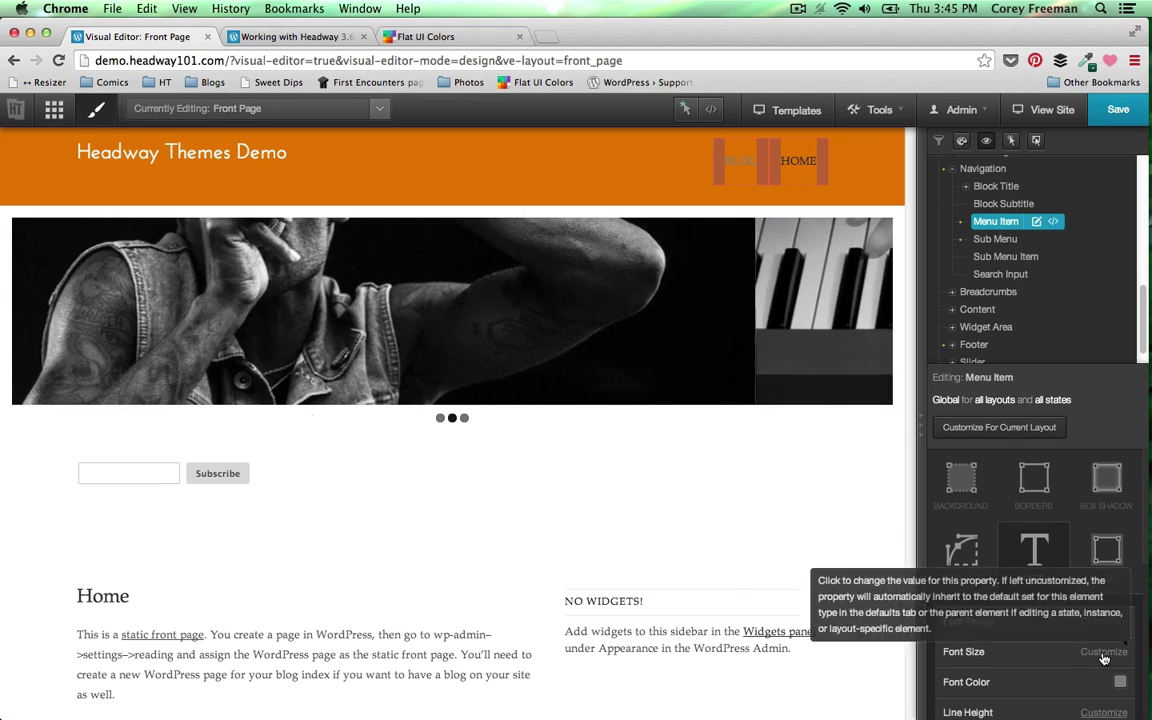
{"action": "left_click", "coordinate": [1105, 648]}
{"action": "left_click", "coordinate": [868, 691]}
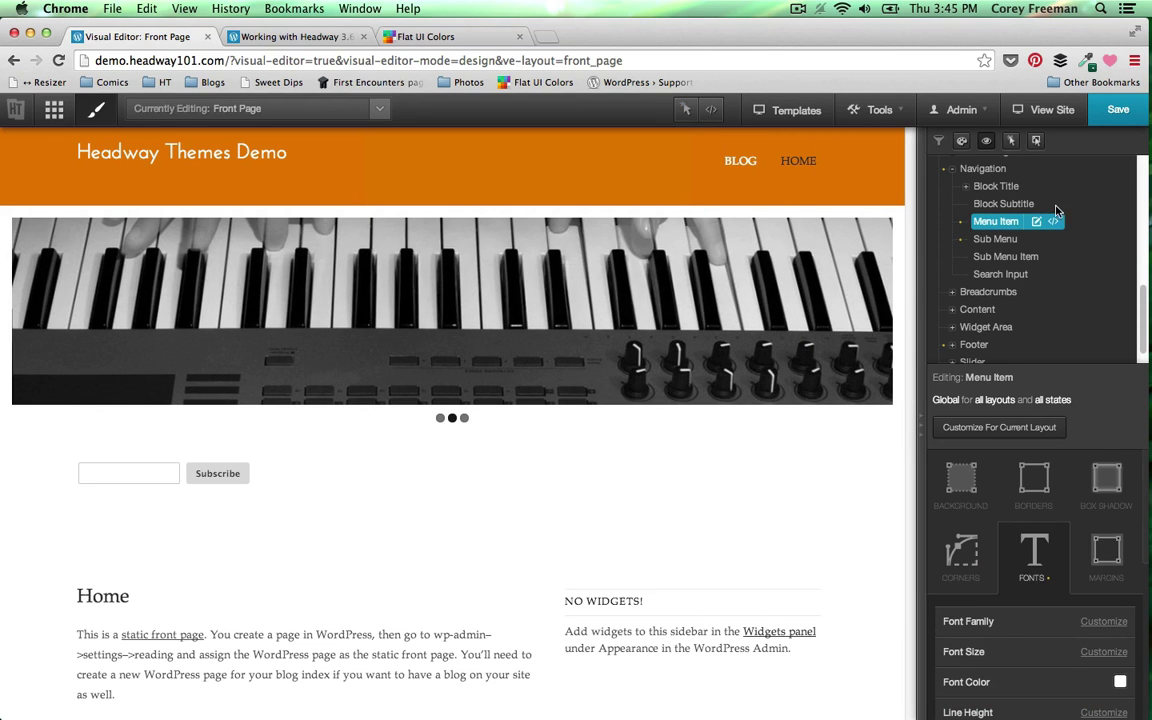
{"action": "scroll", "coordinate": [1054, 210], "scroll_direction": "up", "scroll_amount": 5}
- Set the global Block margins to 0 px on all four sides
{"action": "scroll", "coordinate": [968, 218], "scroll_direction": "up", "scroll_amount": 2}
{"action": "left_click", "coordinate": [970, 222]}
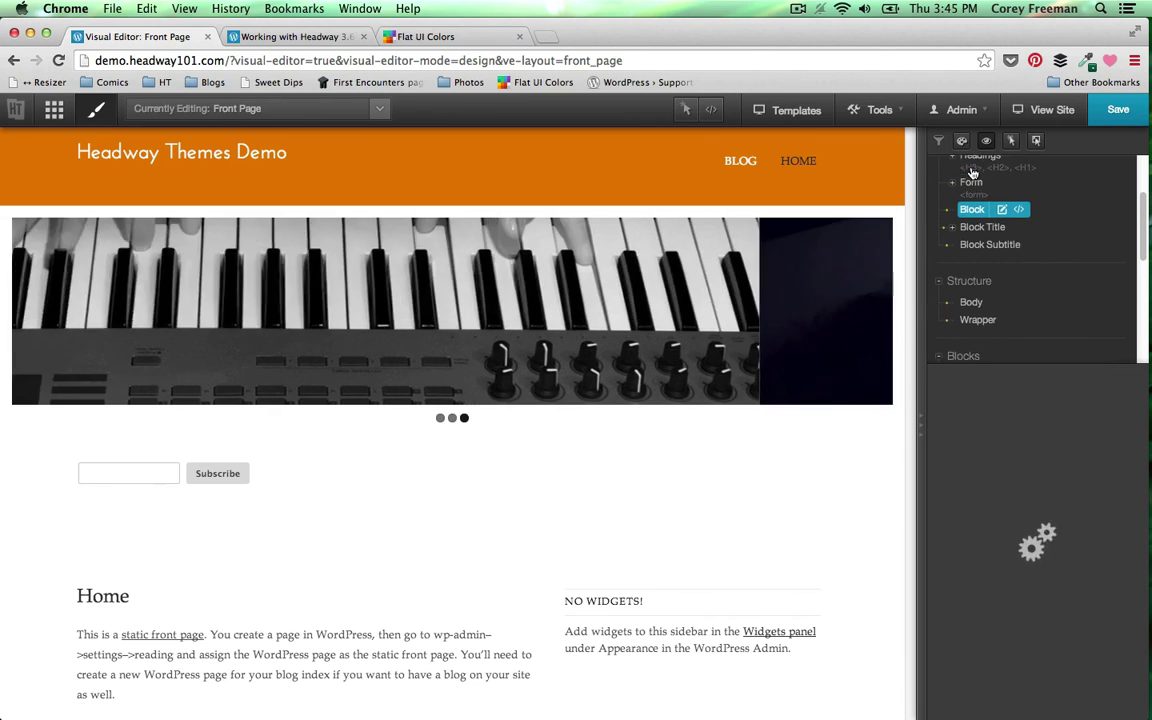
{"action": "scroll", "coordinate": [968, 210], "scroll_direction": "up", "scroll_amount": 3}
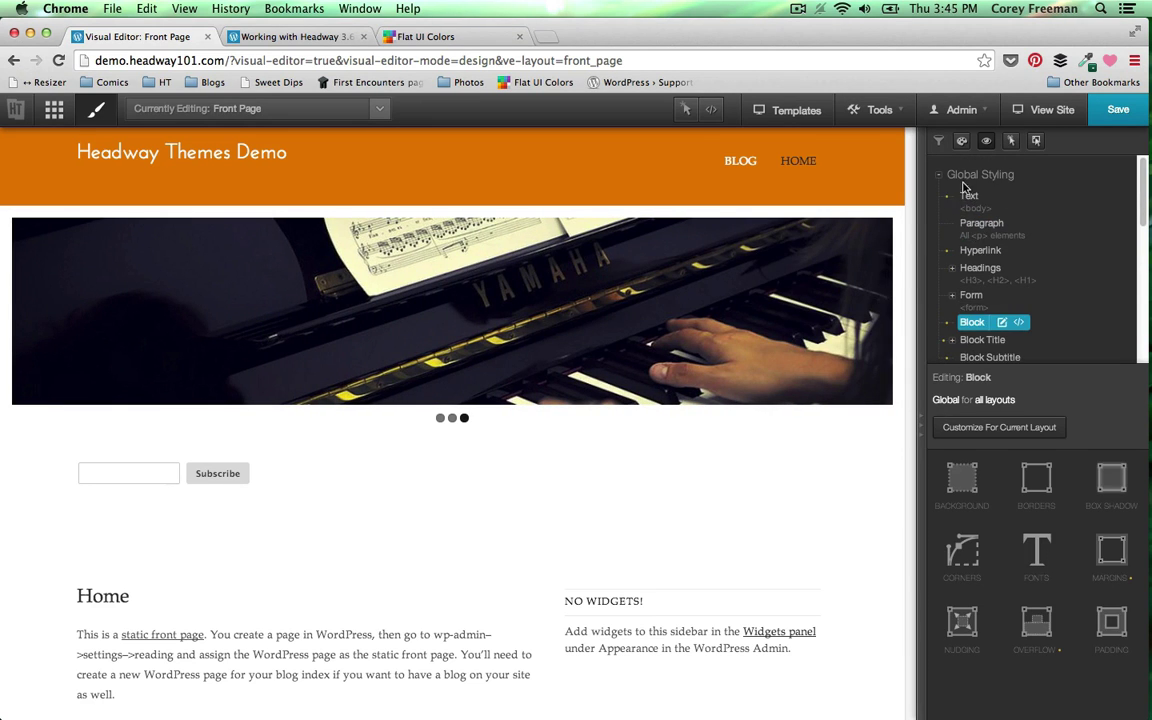
{"action": "left_click", "coordinate": [1110, 572]}
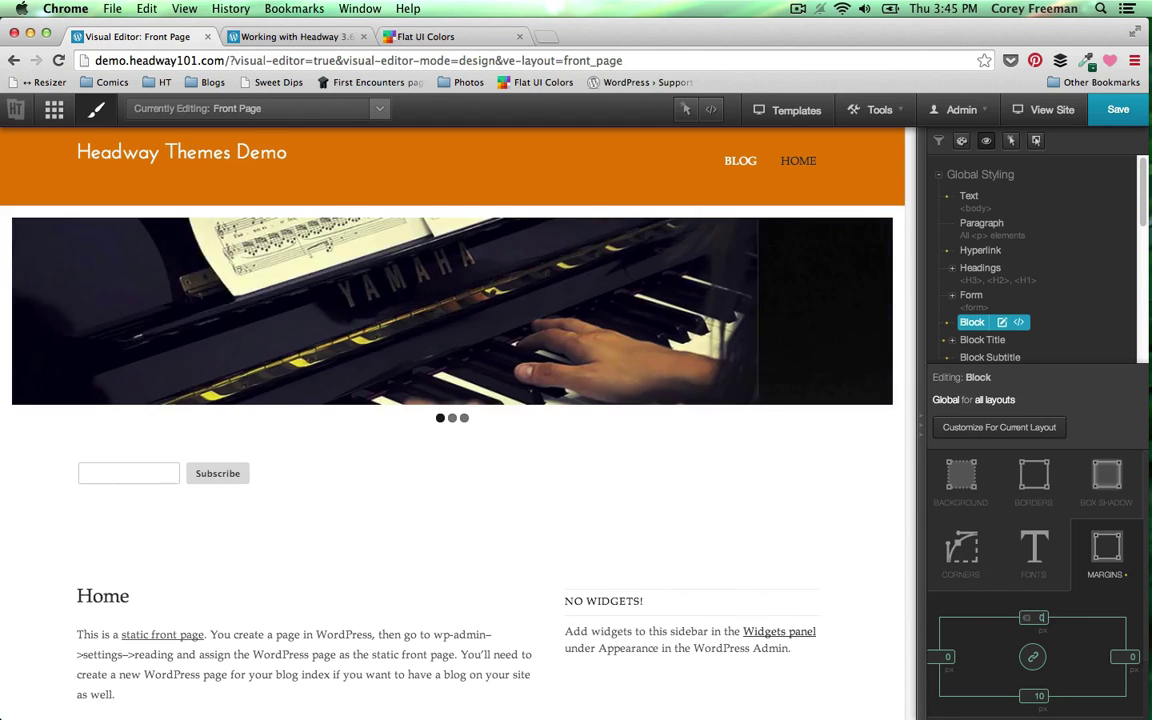
{"action": "type", "text": "0"}
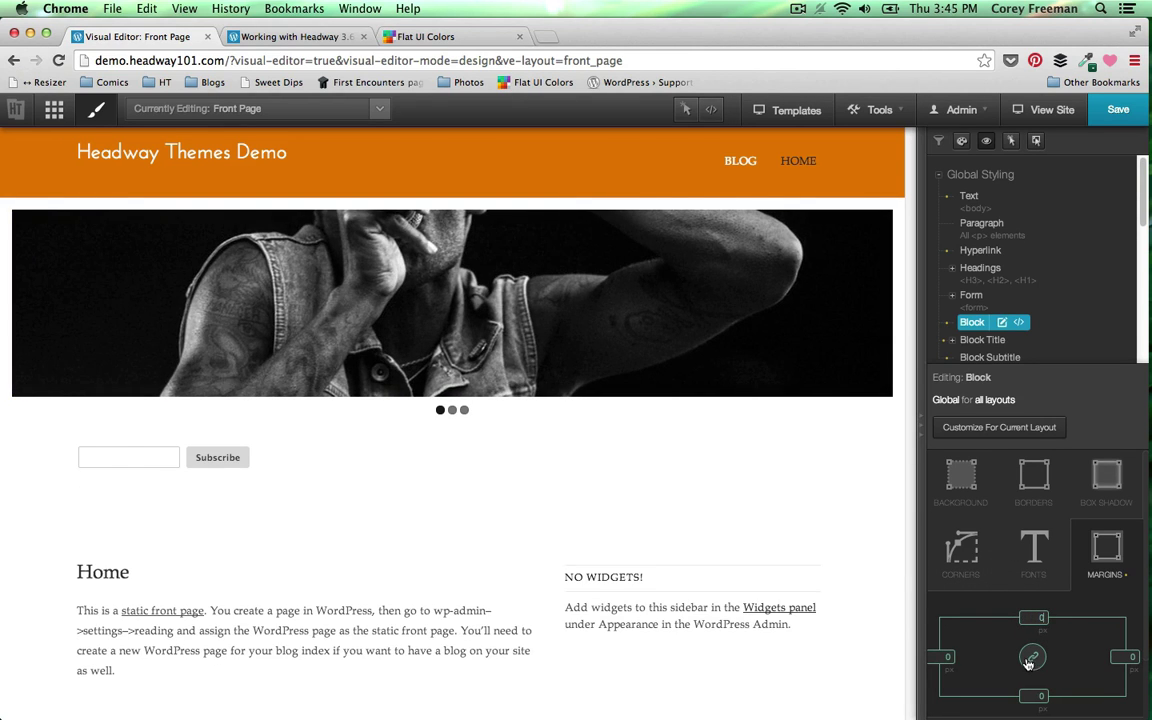
{"action": "left_click", "coordinate": [1030, 659]}
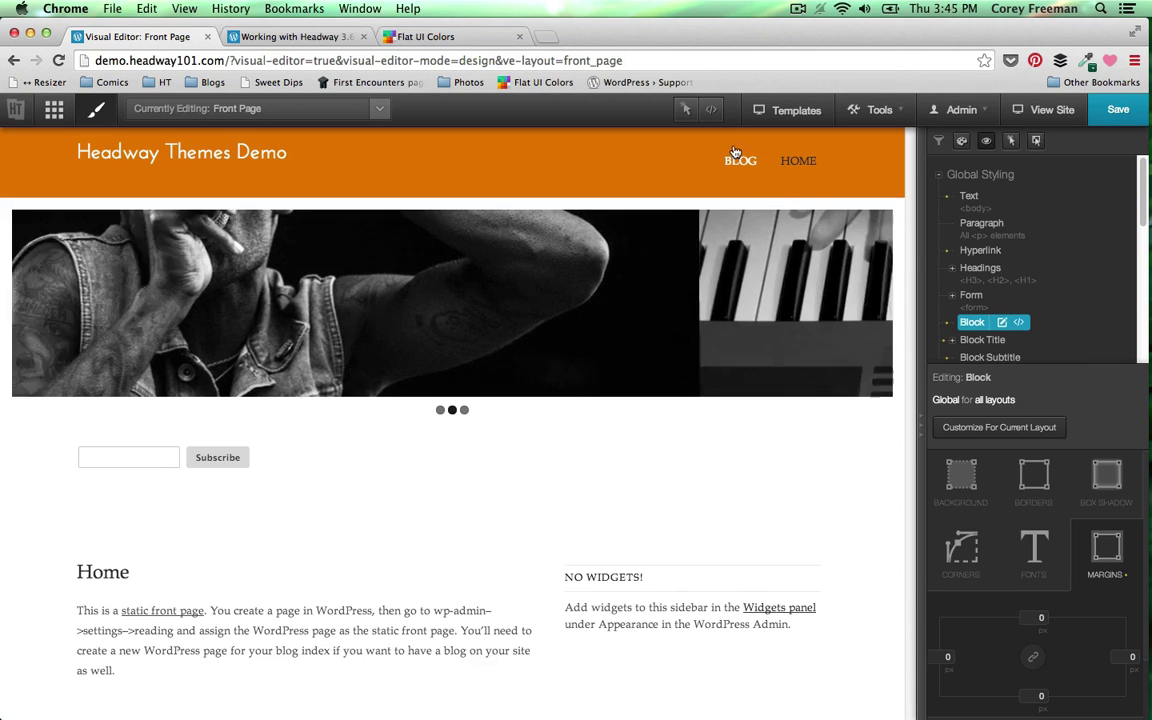
- Pick the page Wrapper directly on the page to load its styling options
{"action": "left_click", "coordinate": [689, 116]}
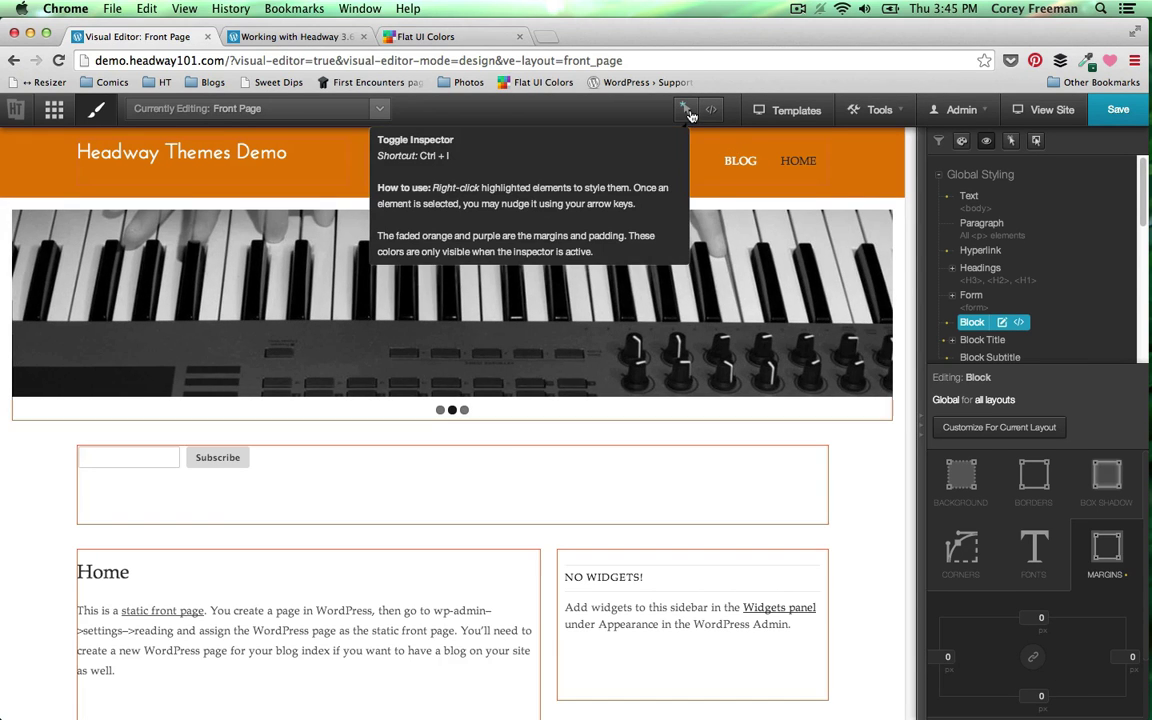
{"action": "right_click", "coordinate": [733, 207]}
{"action": "left_click", "coordinate": [783, 238]}
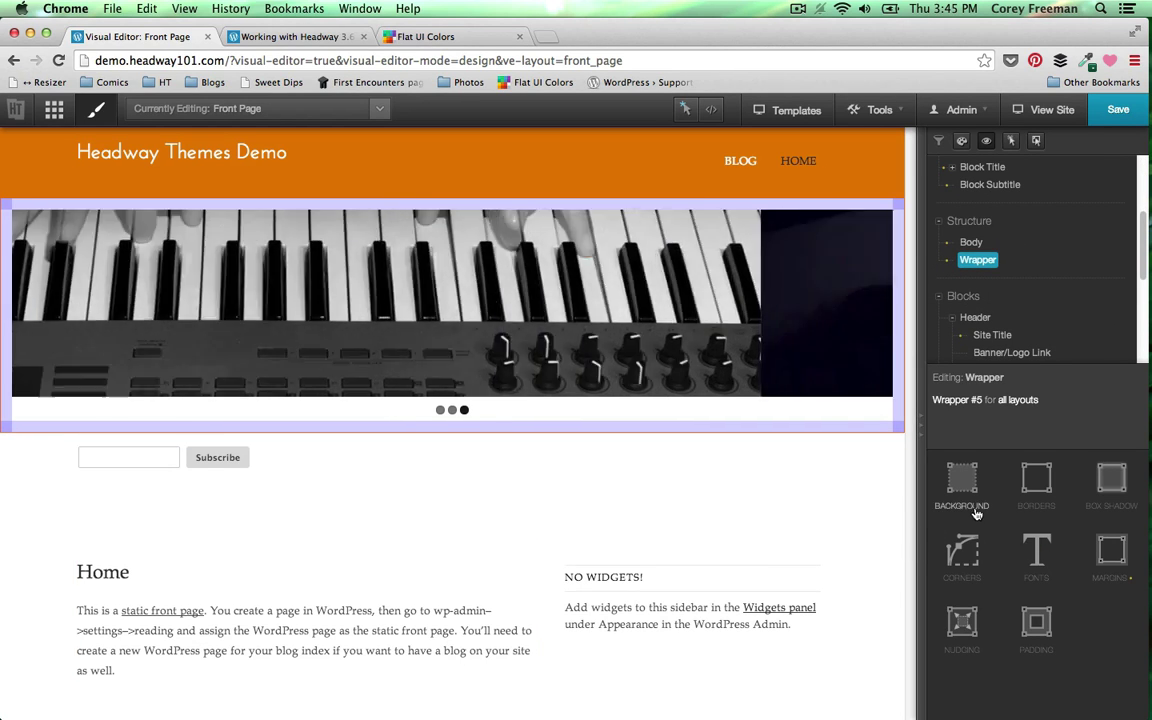
- Set the Wrapper's linked padding to 0 so the slider runs edge to edge
{"action": "left_click", "coordinate": [1036, 622]}
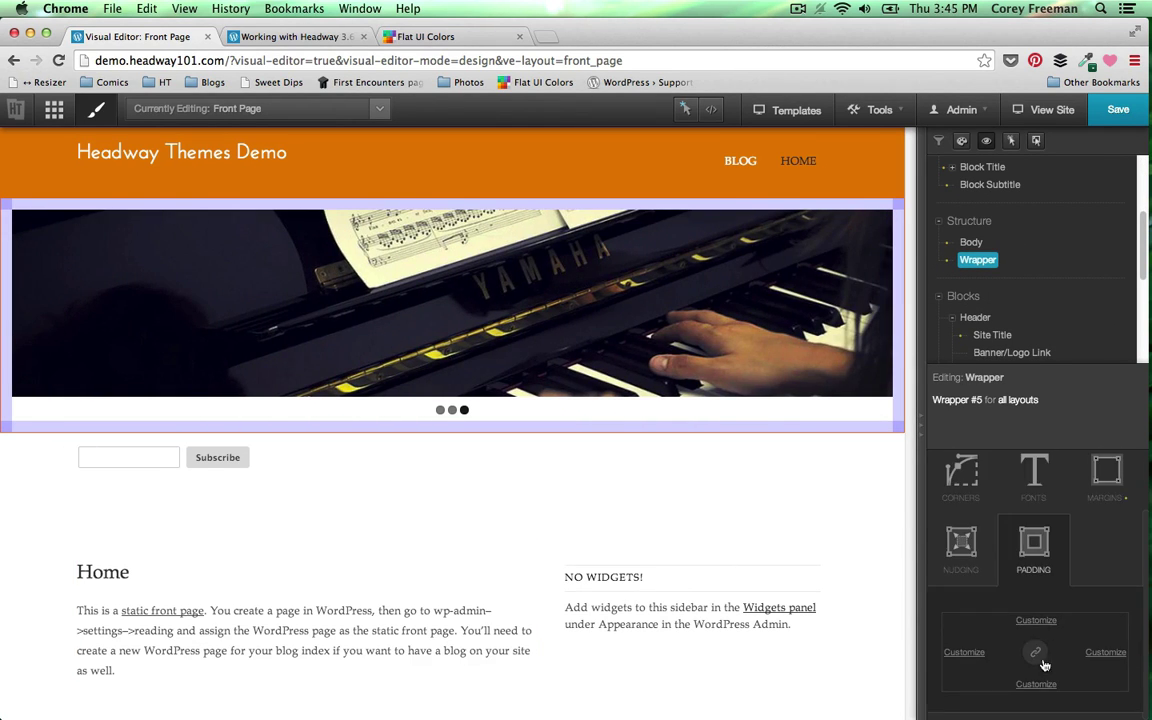
{"action": "type", "text": "0"}
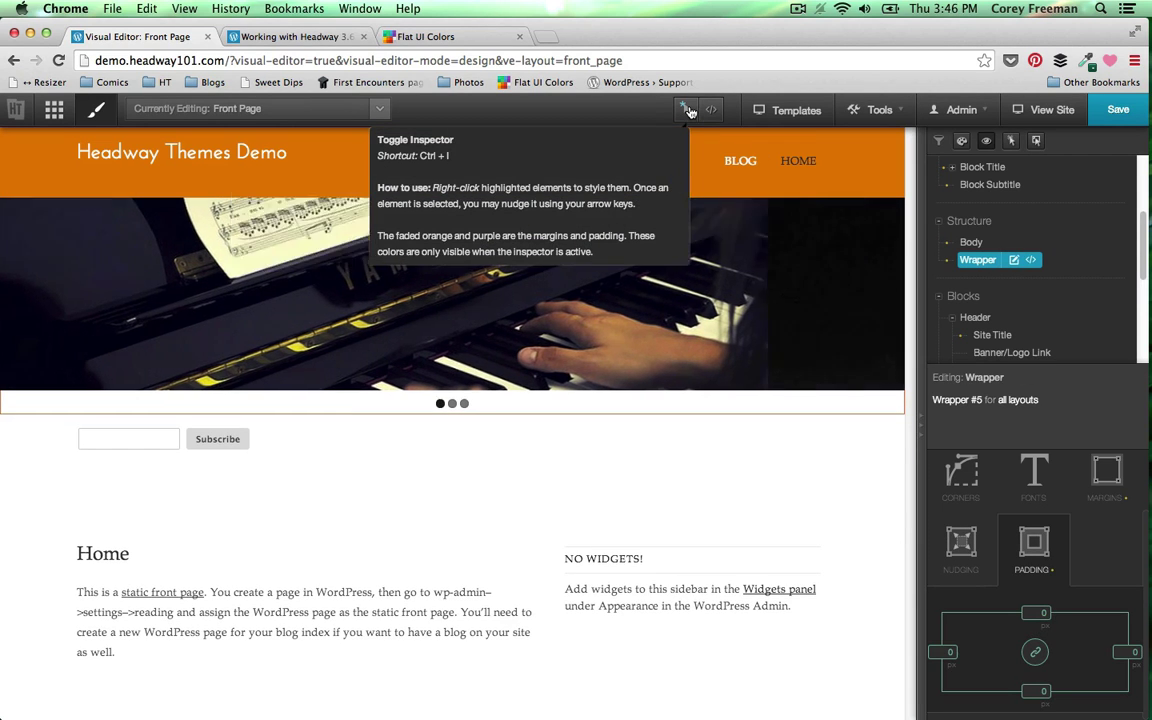
- Hide Slider #3's pager dots and previous/next arrows
{"action": "right_click", "coordinate": [795, 319]}
{"action": "left_click", "coordinate": [840, 354]}
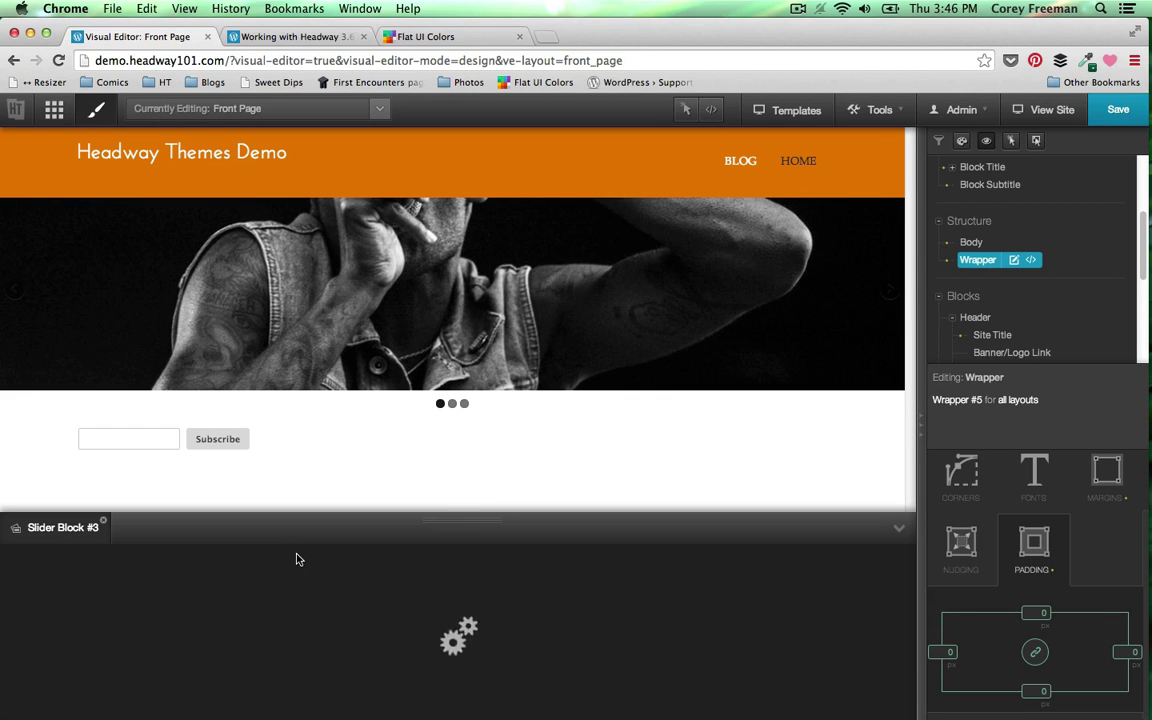
{"action": "left_click", "coordinate": [60, 617]}
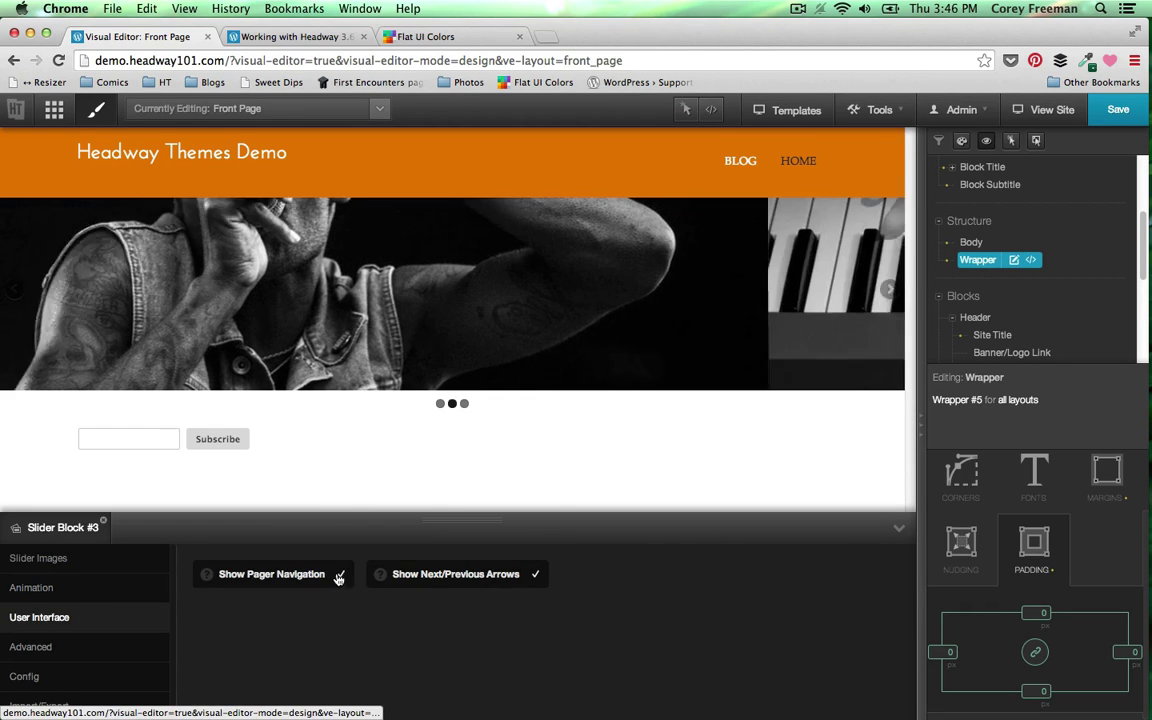
{"action": "left_click", "coordinate": [339, 578]}
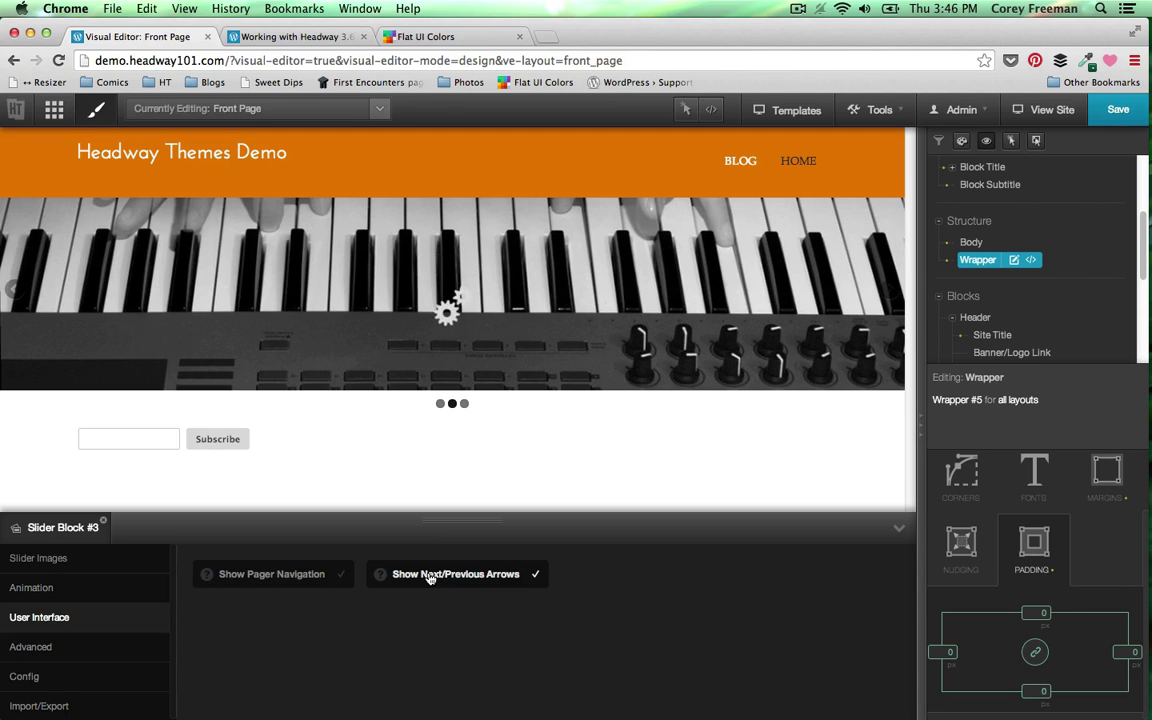
{"action": "left_click", "coordinate": [429, 577]}
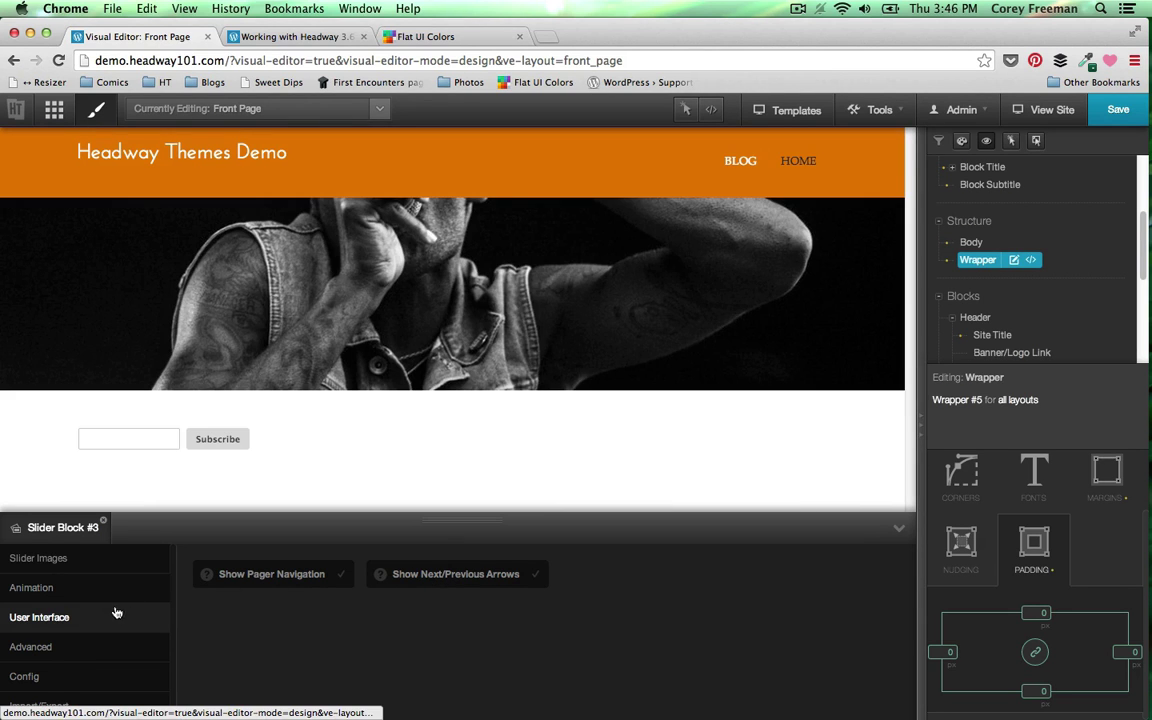
- Set the slider animation to Fade with a 12 ms animation speed
{"action": "left_click", "coordinate": [63, 655]}
{"action": "left_click", "coordinate": [66, 591]}
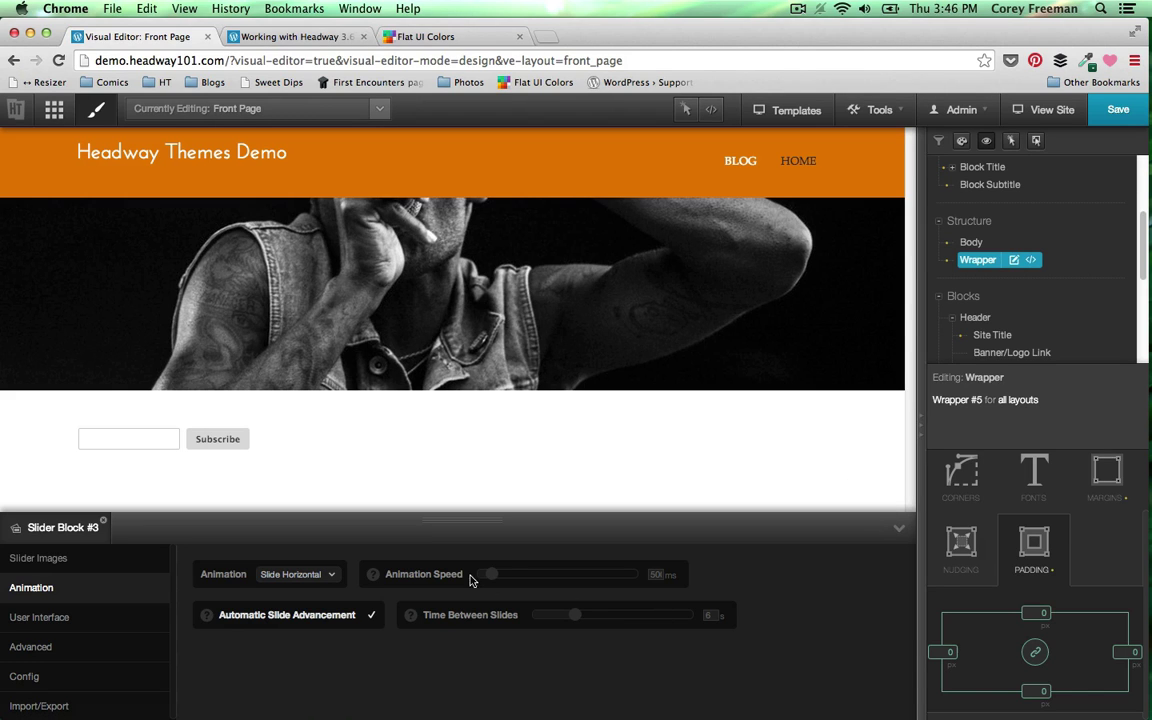
{"action": "left_click", "coordinate": [517, 578]}
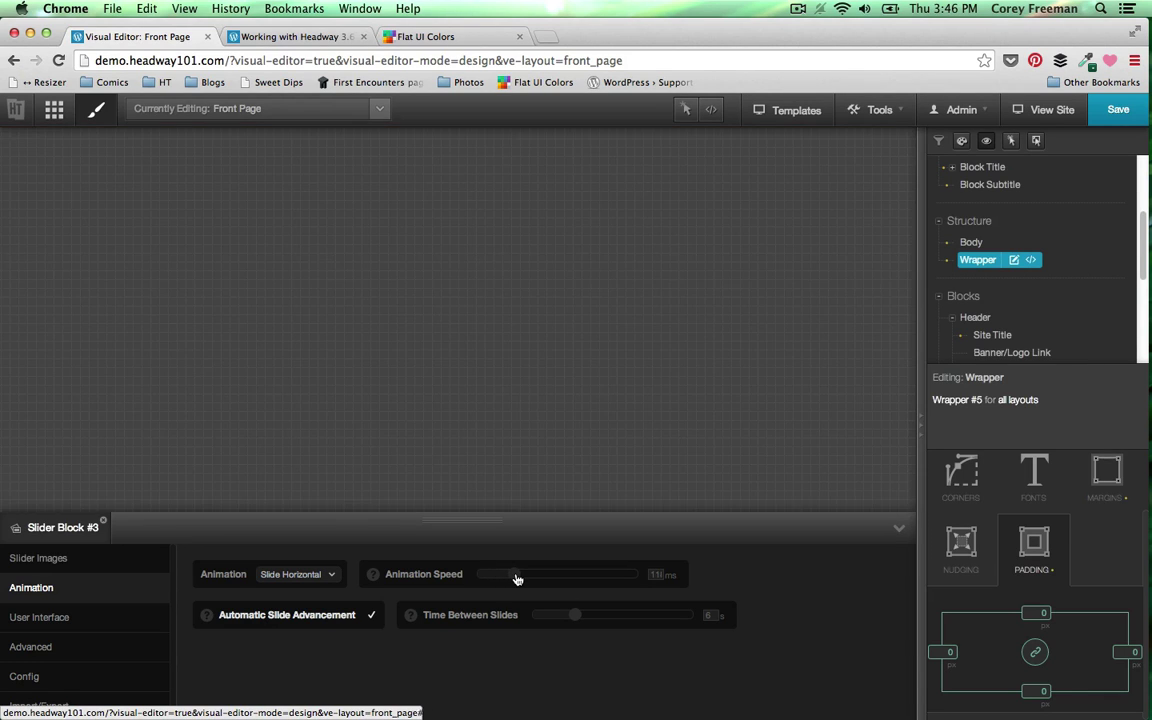
{"action": "left_click", "coordinate": [318, 577]}
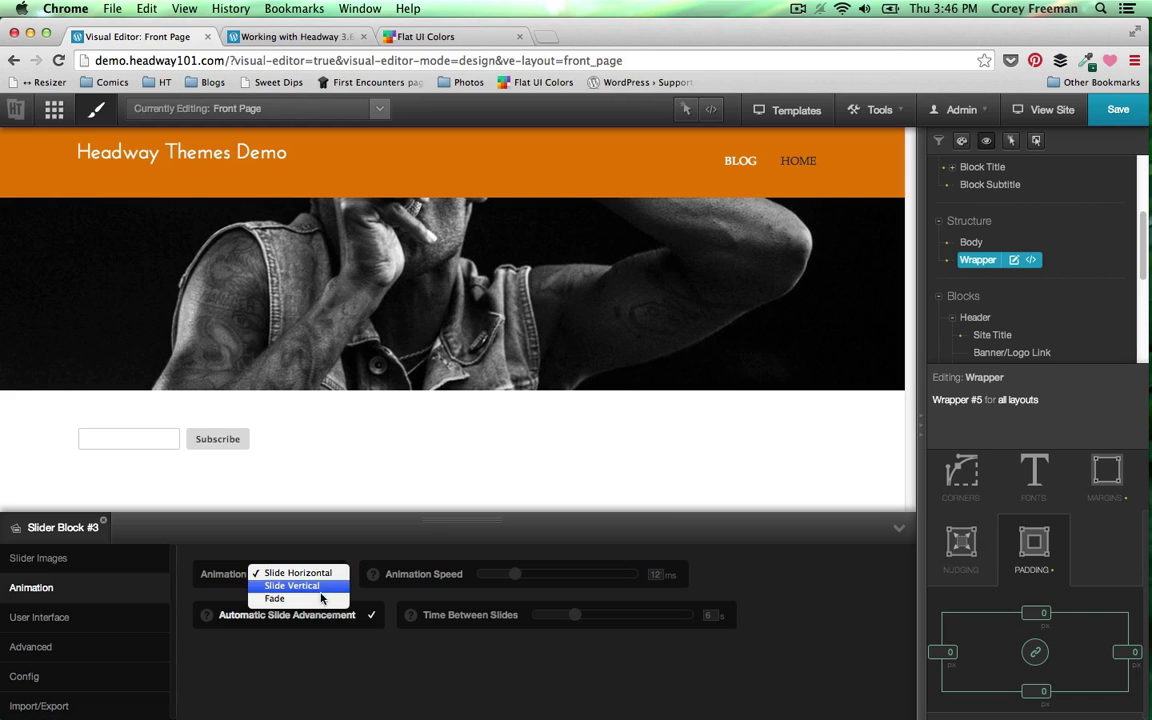
{"action": "left_click", "coordinate": [300, 597]}
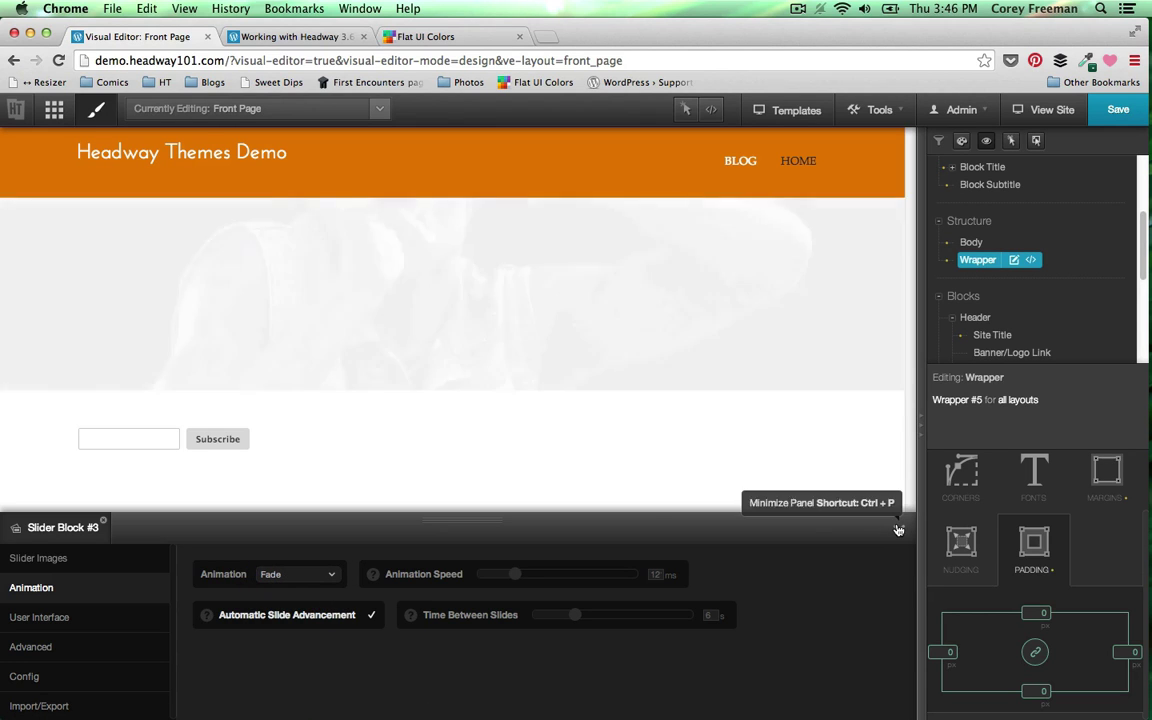
{"action": "left_click", "coordinate": [898, 526]}
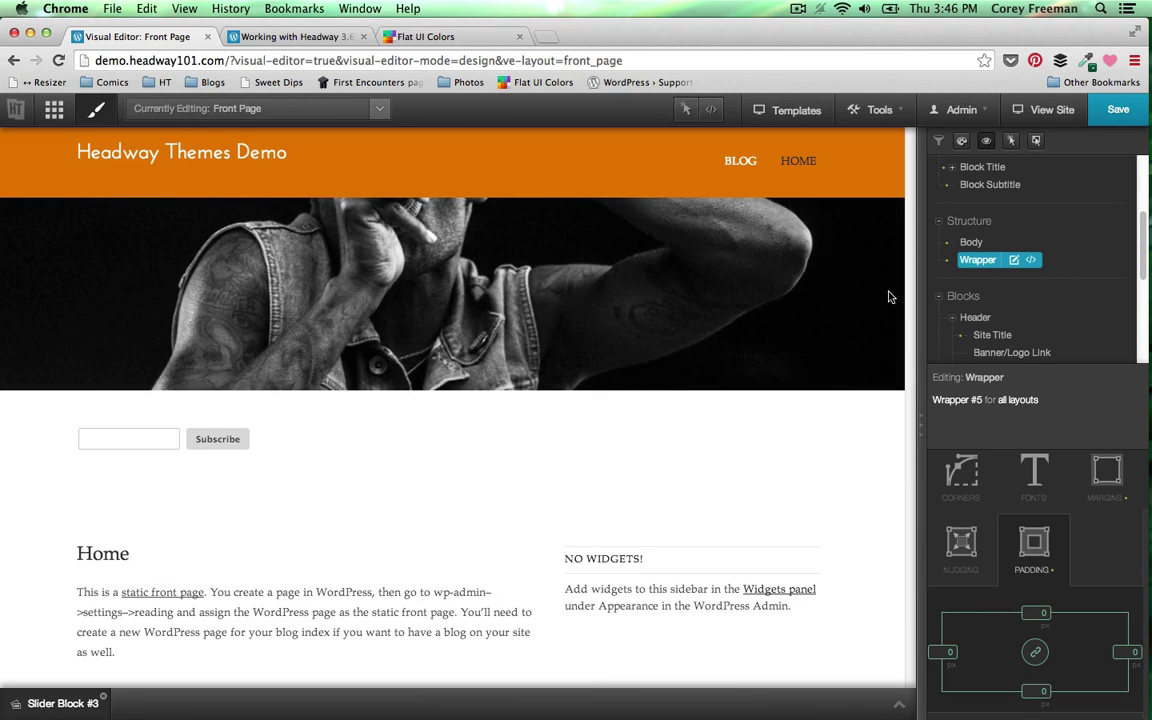
- Edit just the Wrapper #6 instance around the subscribe form, then go to Flat UI Colors
{"action": "left_click", "coordinate": [686, 110]}
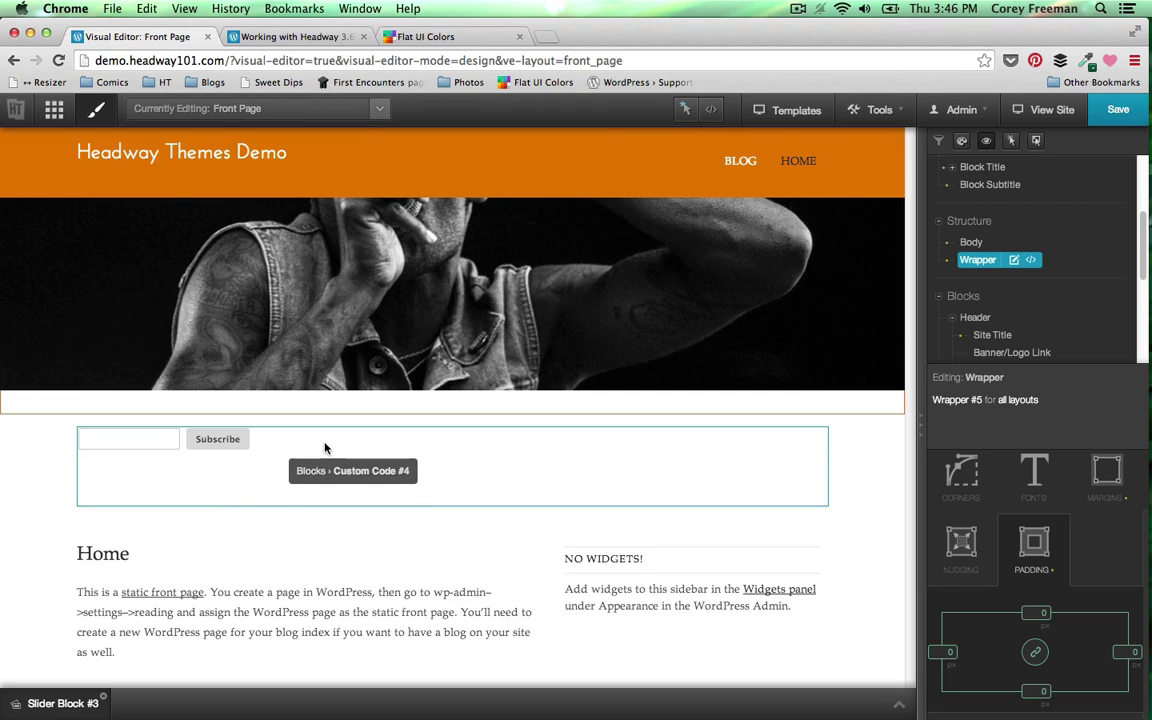
{"action": "right_click", "coordinate": [40, 470]}
{"action": "left_click", "coordinate": [72, 495]}
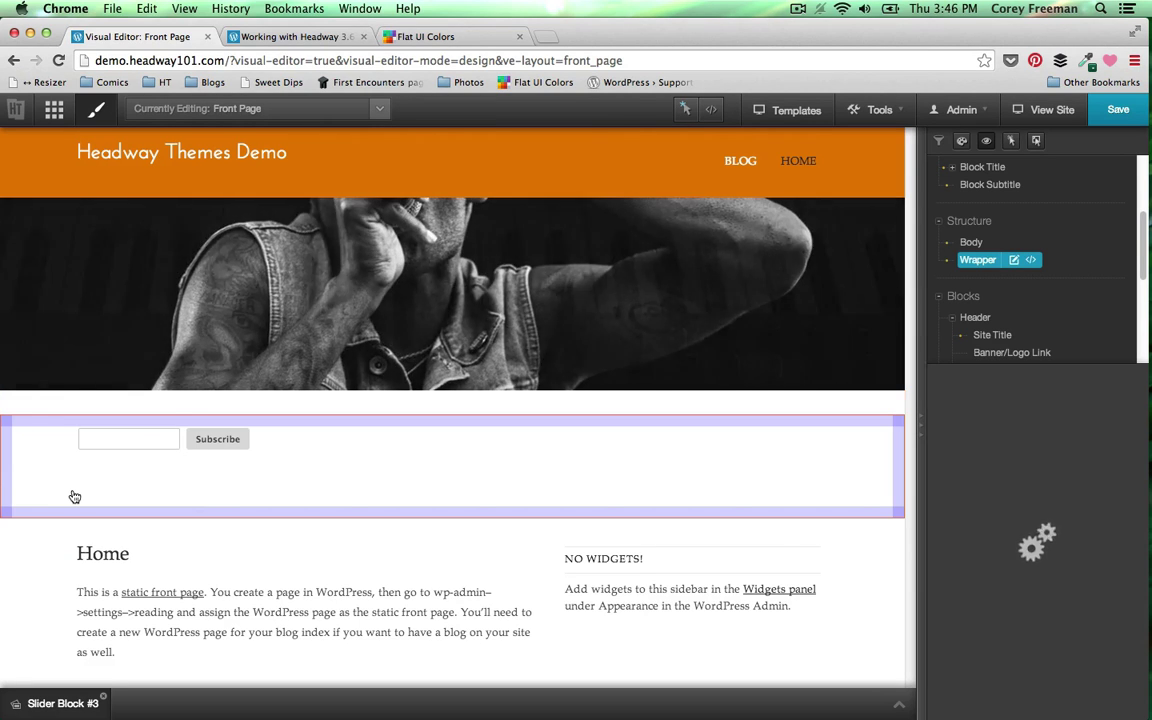
{"action": "left_click", "coordinate": [460, 38]}
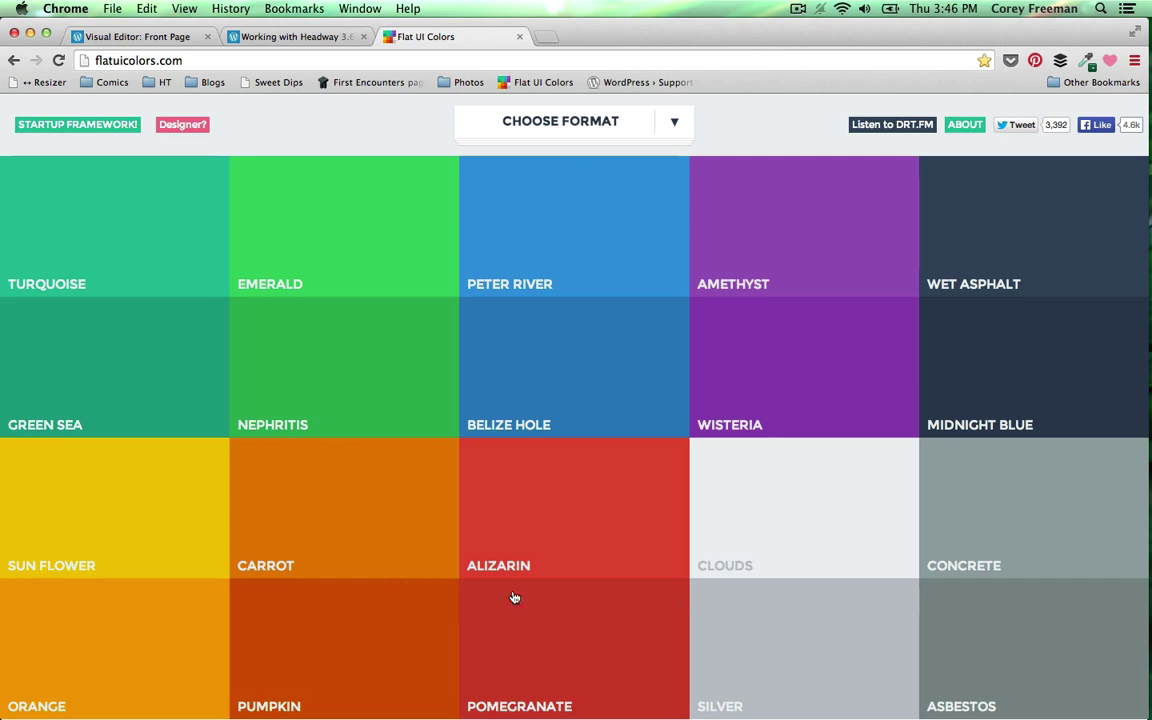
- Copy the Sun Flower yellow hex code and return to the Visual Editor: Front Page tab
{"action": "left_click", "coordinate": [107, 479]}
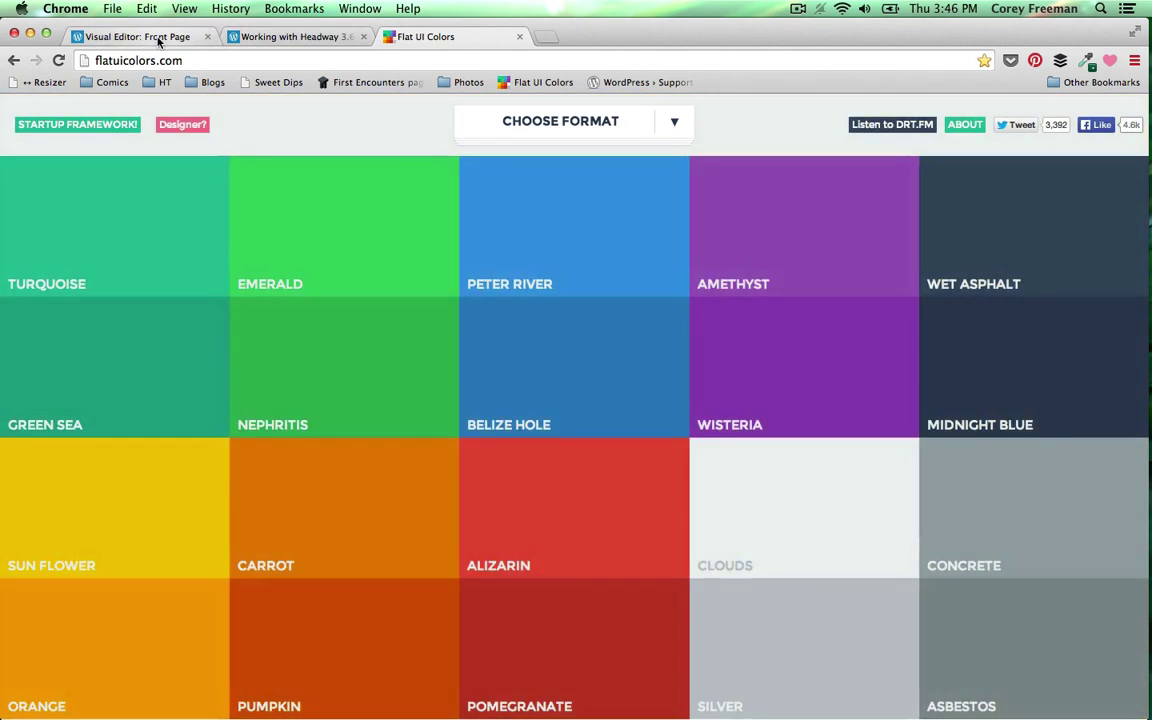
{"action": "left_click", "coordinate": [150, 36]}
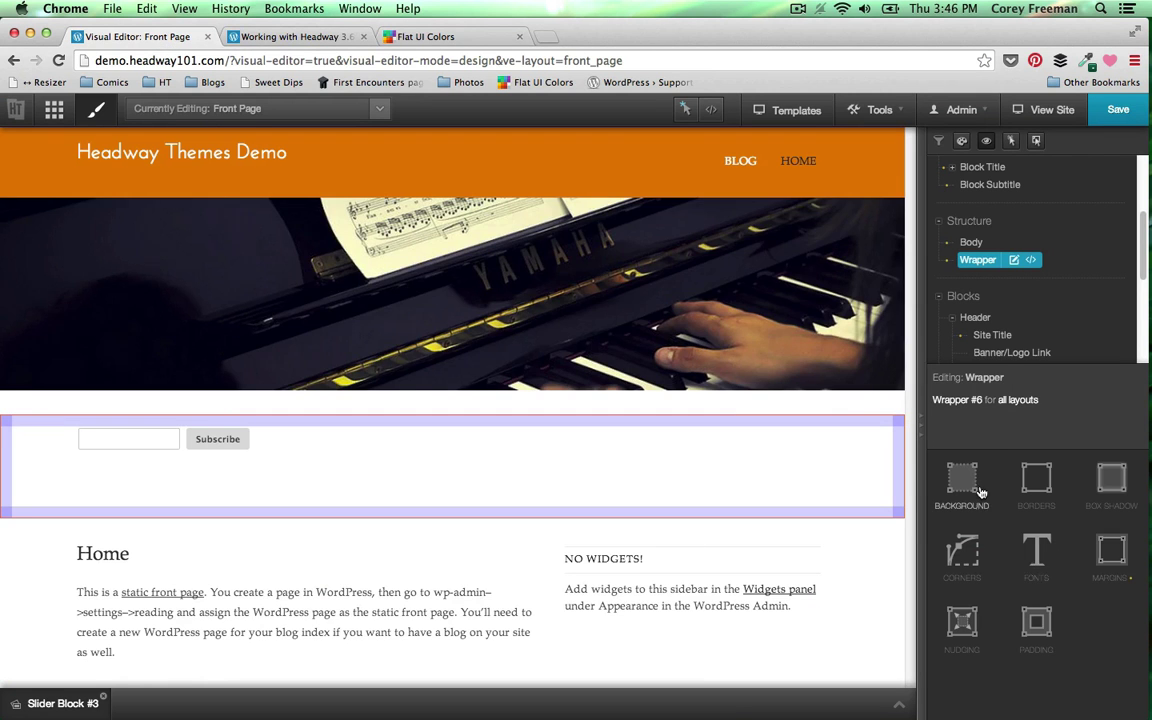
- Give Wrapper #6 a pasted #f1c40f yellow background, then bring up the Live CSS editor
{"action": "left_click", "coordinate": [962, 484]}
{"action": "left_click", "coordinate": [1100, 545]}
{"action": "left_click", "coordinate": [1121, 547]}
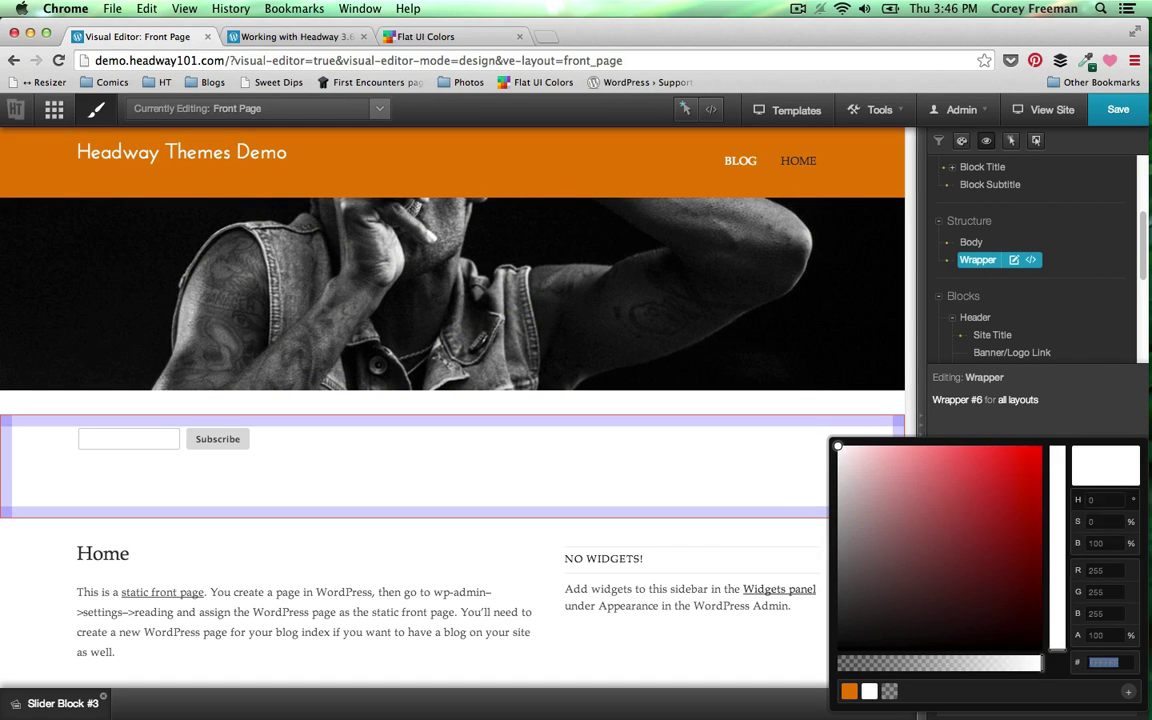
{"action": "key", "text": "super+v"}
{"action": "left_click", "coordinate": [745, 418]}
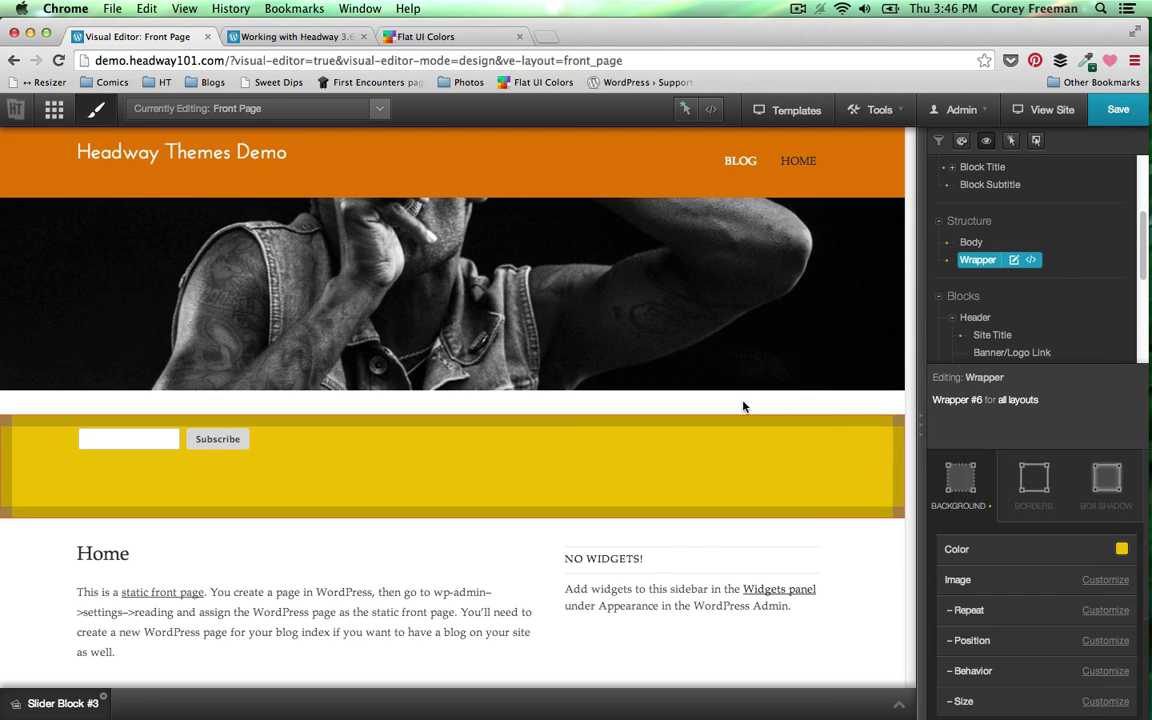
{"action": "left_click", "coordinate": [688, 110]}
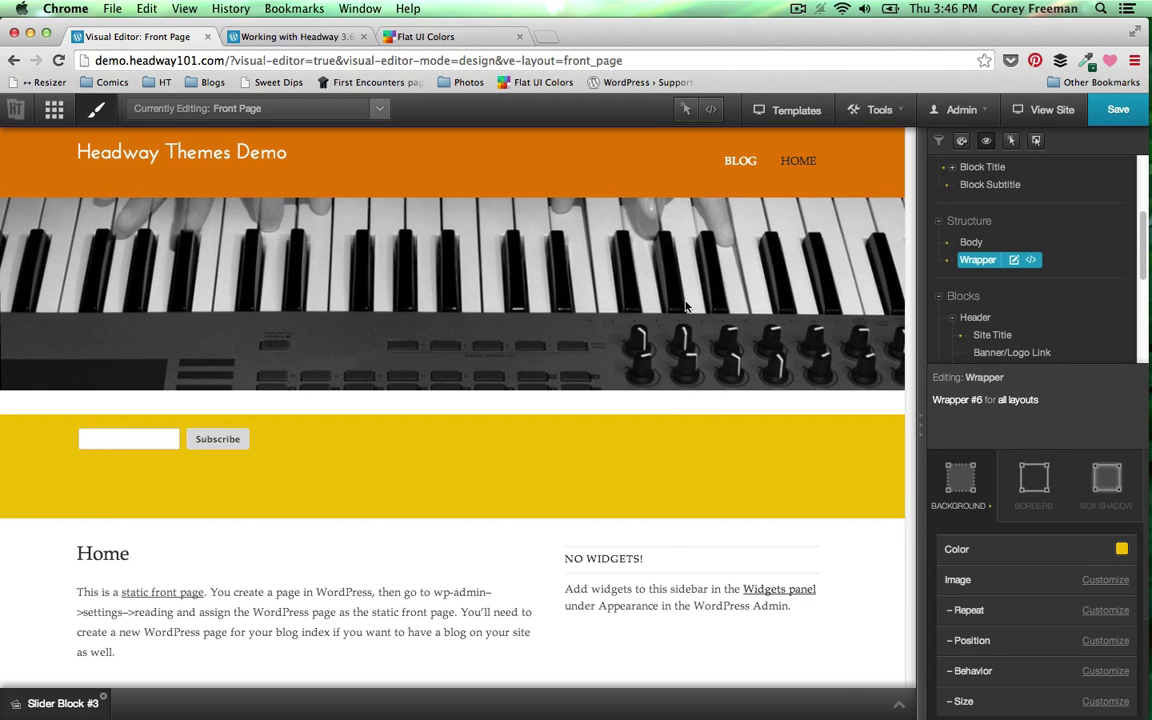
{"action": "left_click", "coordinate": [711, 109]}
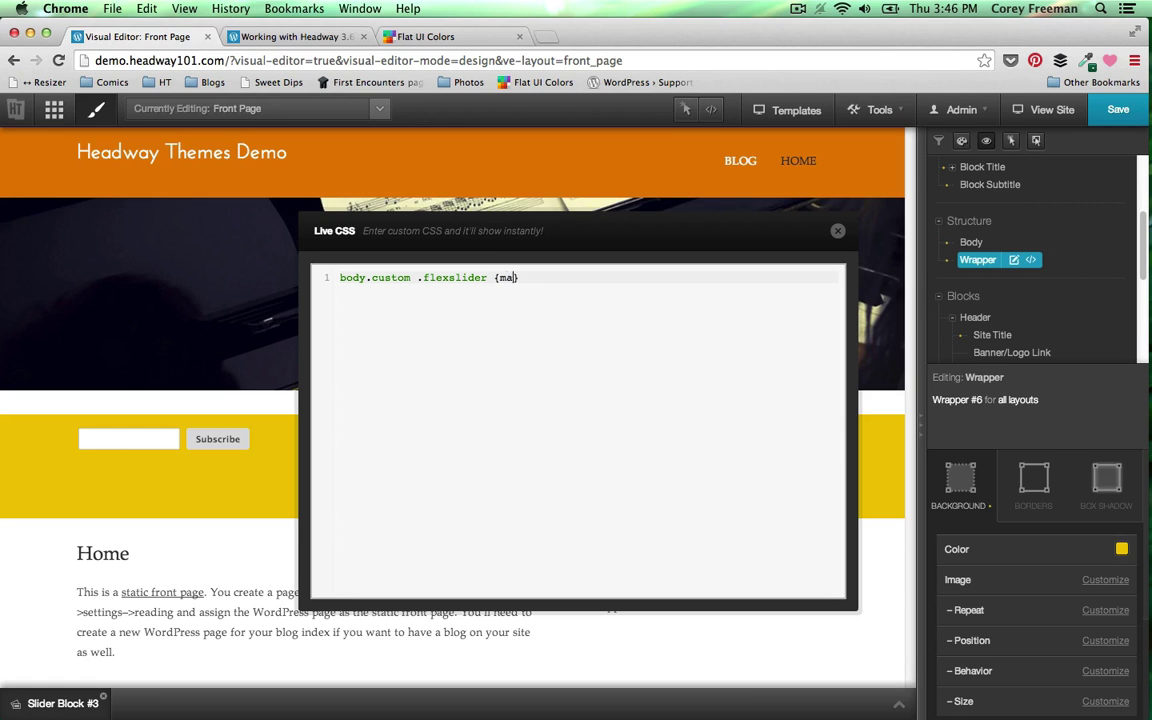
- Finish the Live CSS rule body.custom .flexslider {margin-bottom: 0;} and close the editor
{"action": "type", "text": "rgin-bottom: 0;"}
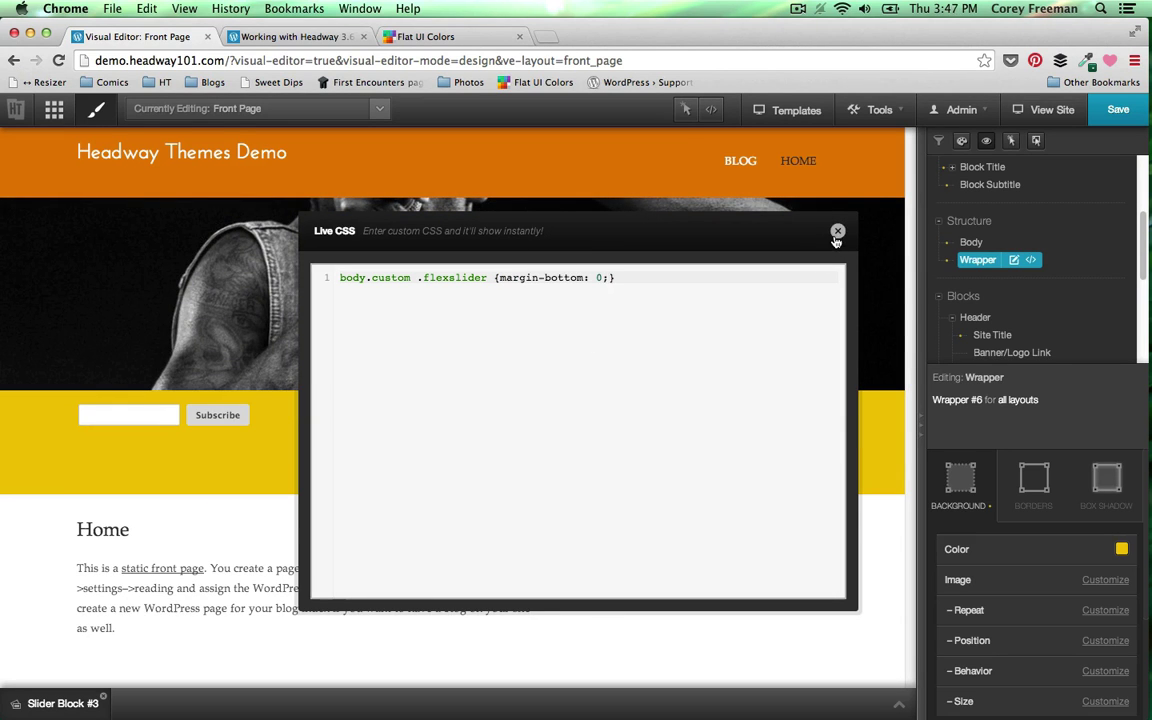
{"action": "left_click", "coordinate": [835, 237]}
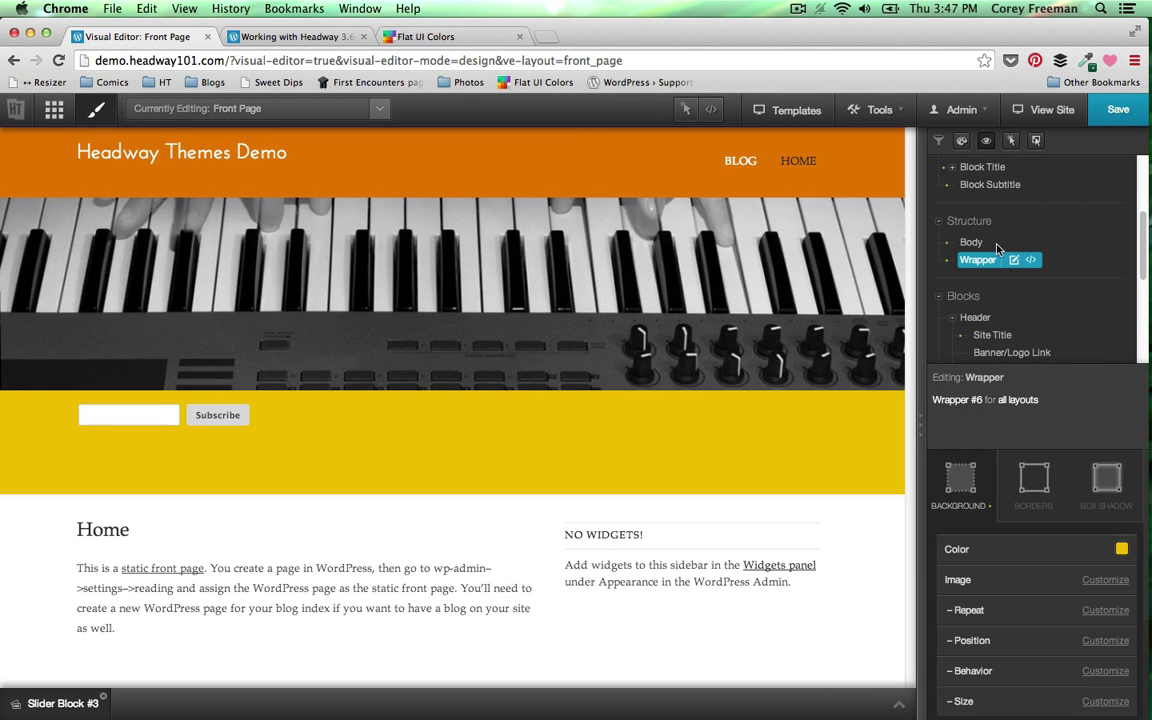
- Copy the Belize Hole blue from Flat UI Colors and return to the front-page editor
{"action": "left_click", "coordinate": [415, 36]}
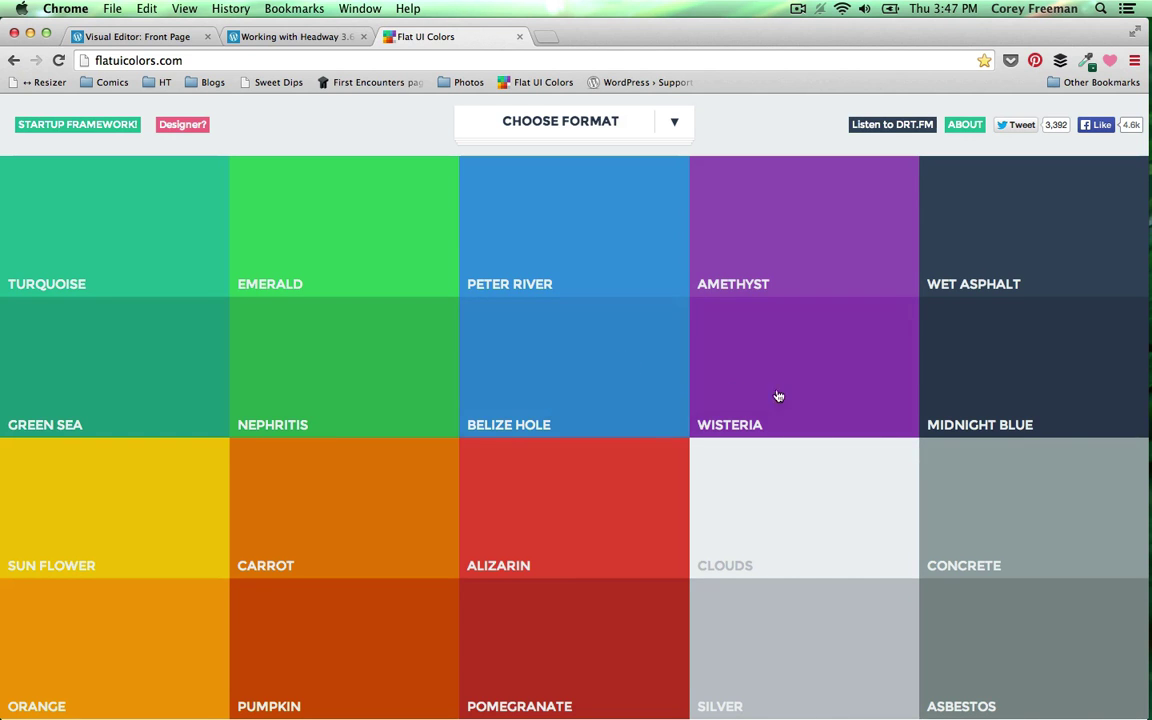
{"action": "left_click", "coordinate": [600, 415]}
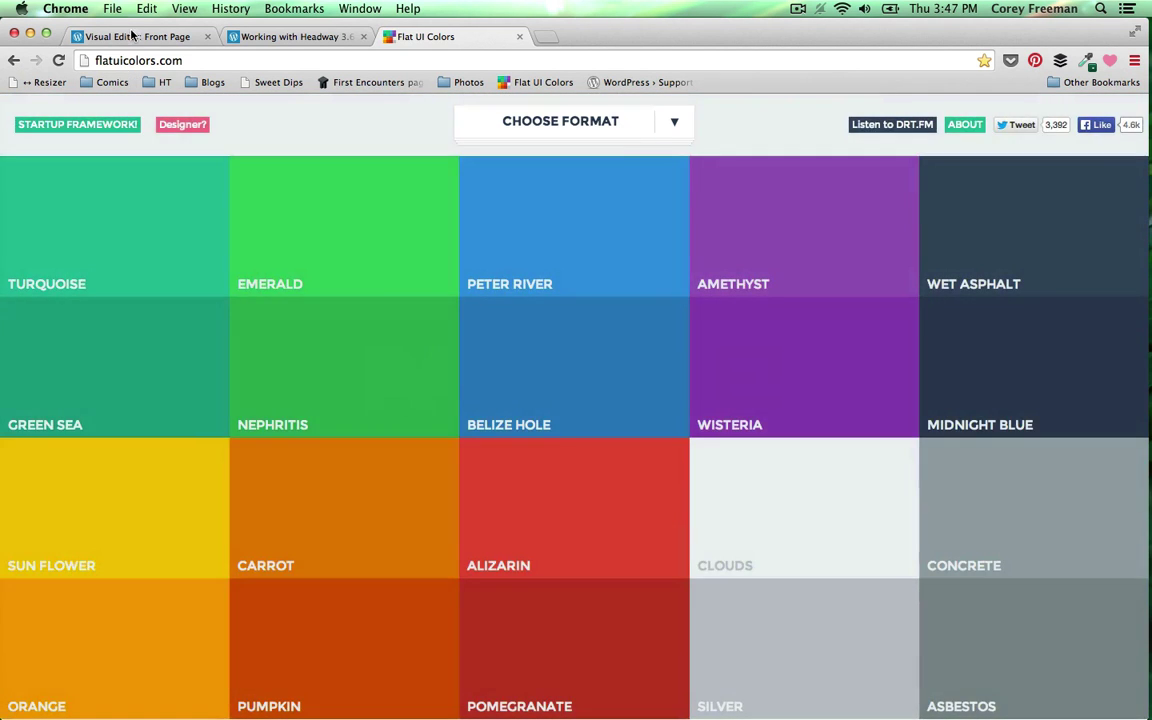
{"action": "left_click", "coordinate": [128, 38]}
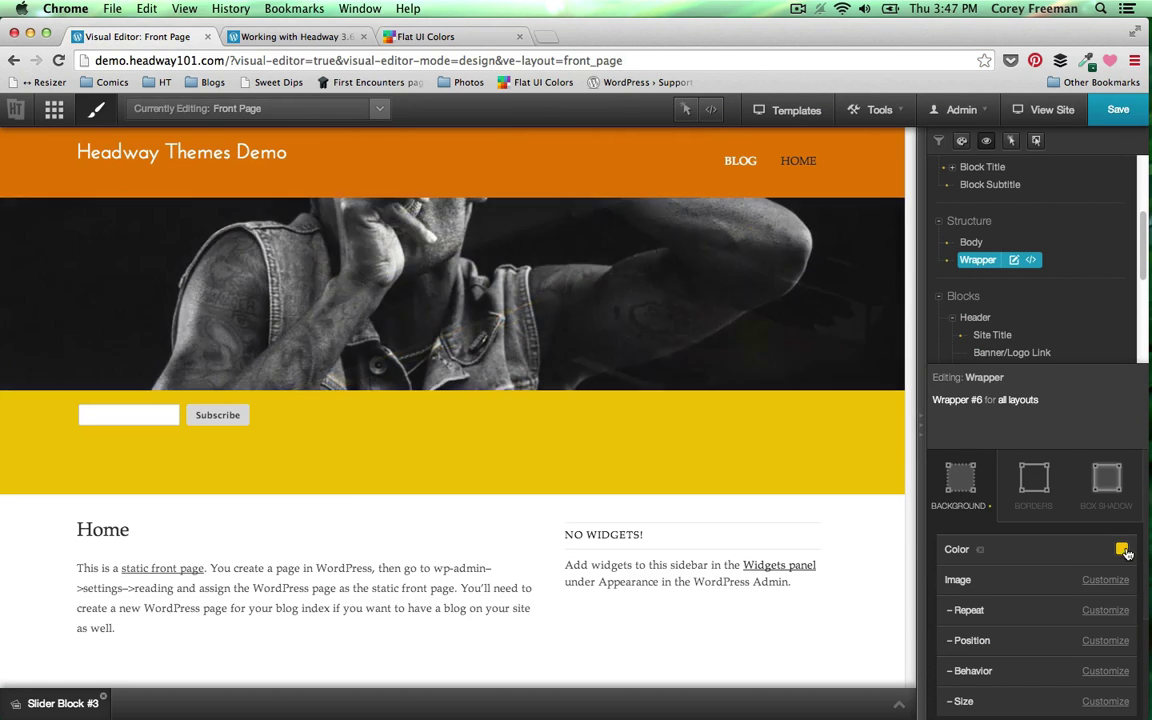
- Replace Wrapper #6's yellow background with the pasted Belize Hole blue #2980b9
{"action": "left_click", "coordinate": [1122, 550]}
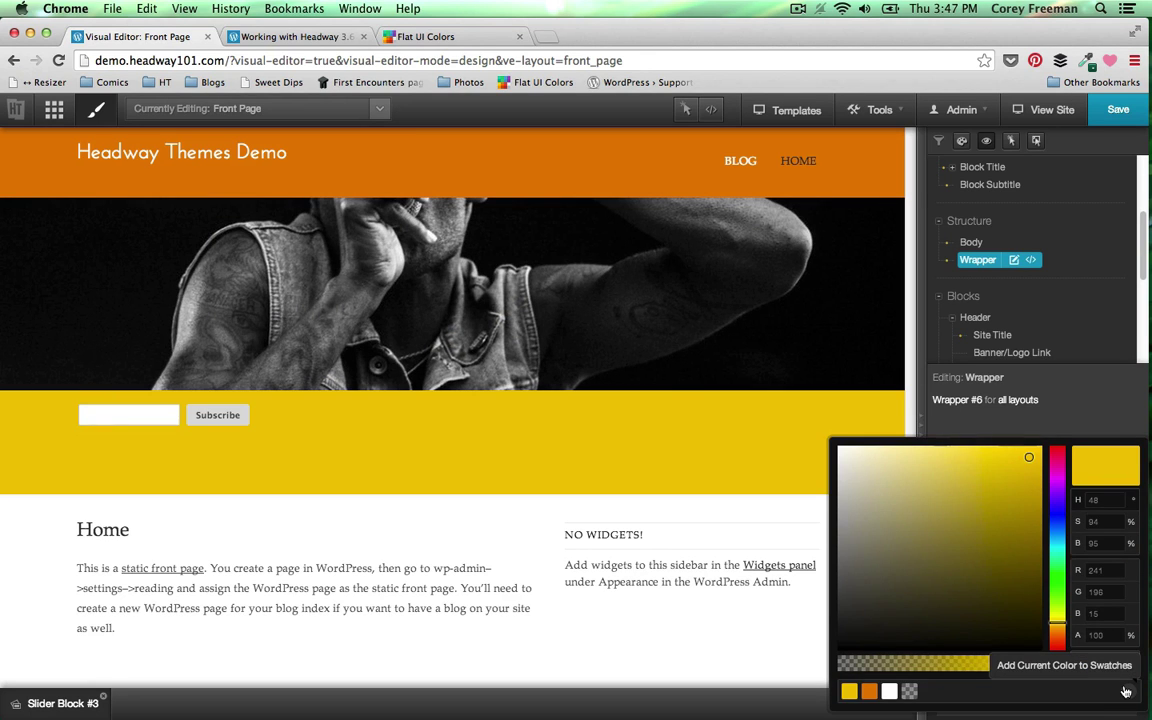
{"action": "key", "text": "super+v"}
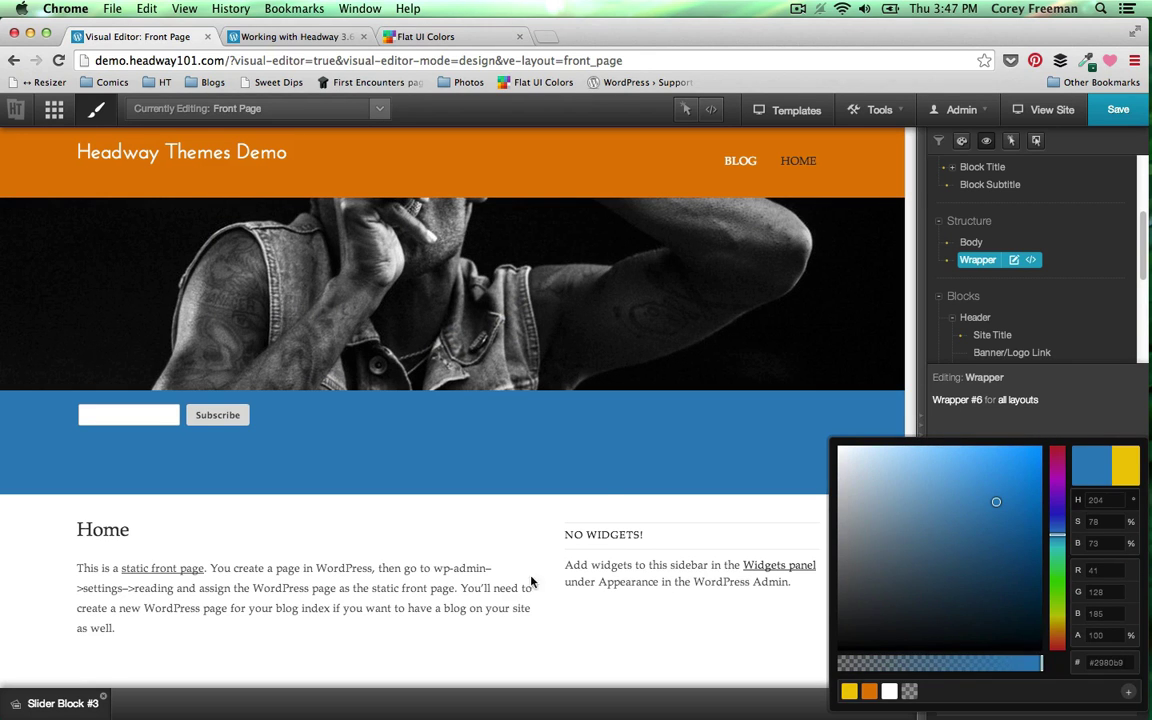
{"action": "left_click", "coordinate": [488, 590]}
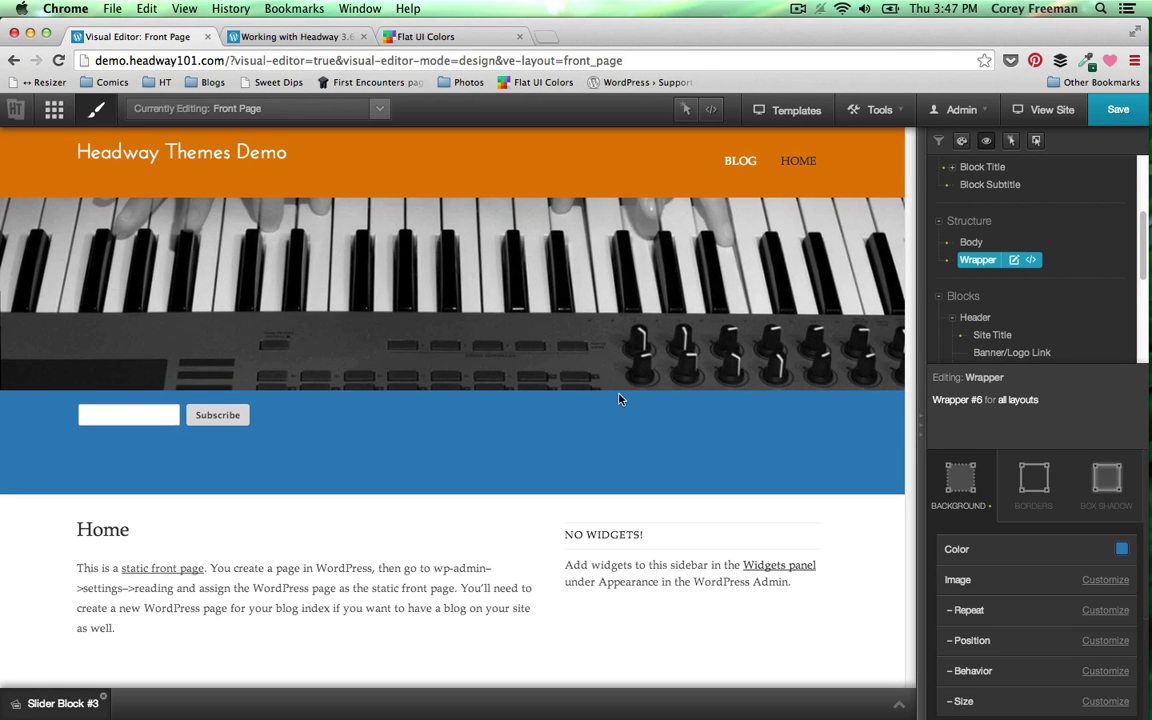
{"action": "scroll", "coordinate": [620, 398], "scroll_direction": "down", "scroll_amount": 3}
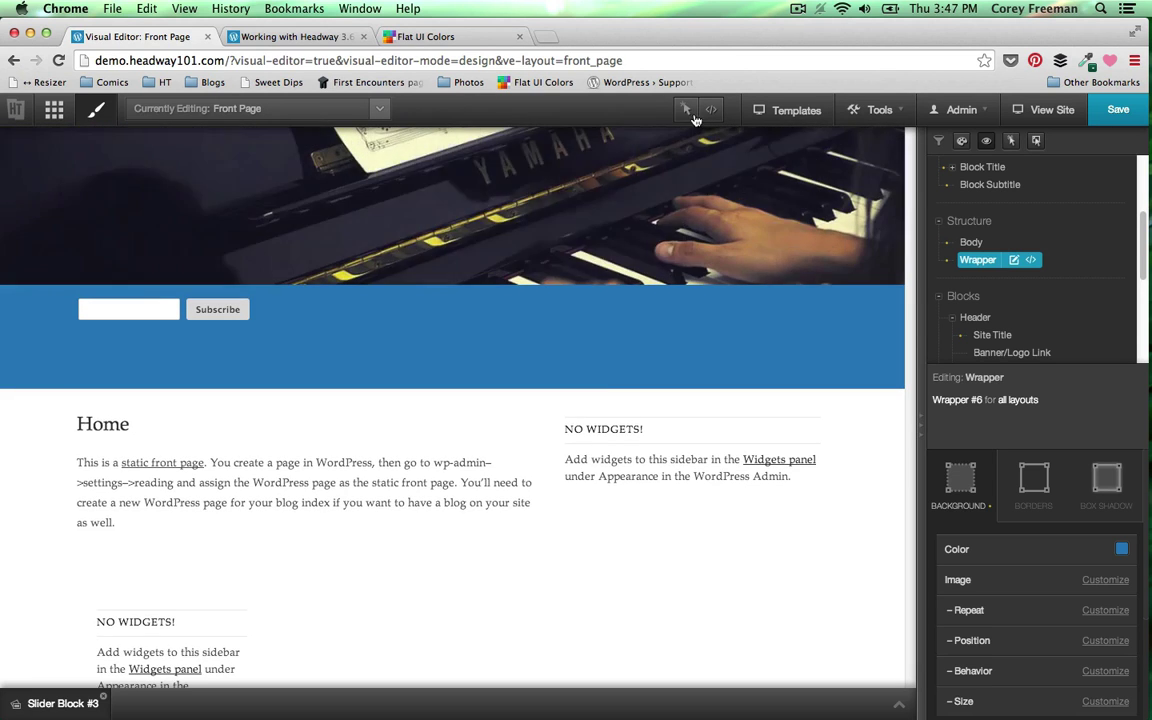
- Select Wrapper #7, the lower footer band, for styling
{"action": "left_click", "coordinate": [686, 110]}
{"action": "scroll", "coordinate": [675, 354], "scroll_direction": "down", "scroll_amount": 3}
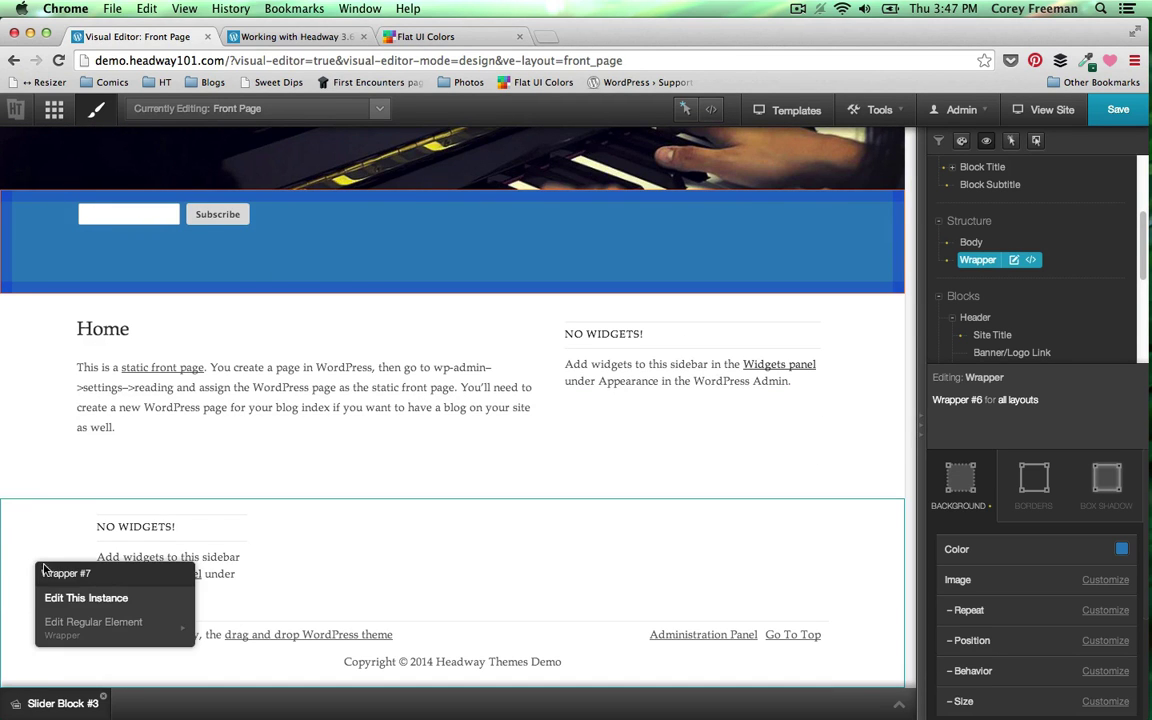
{"action": "left_click", "coordinate": [62, 519]}
{"action": "left_click", "coordinate": [688, 108]}
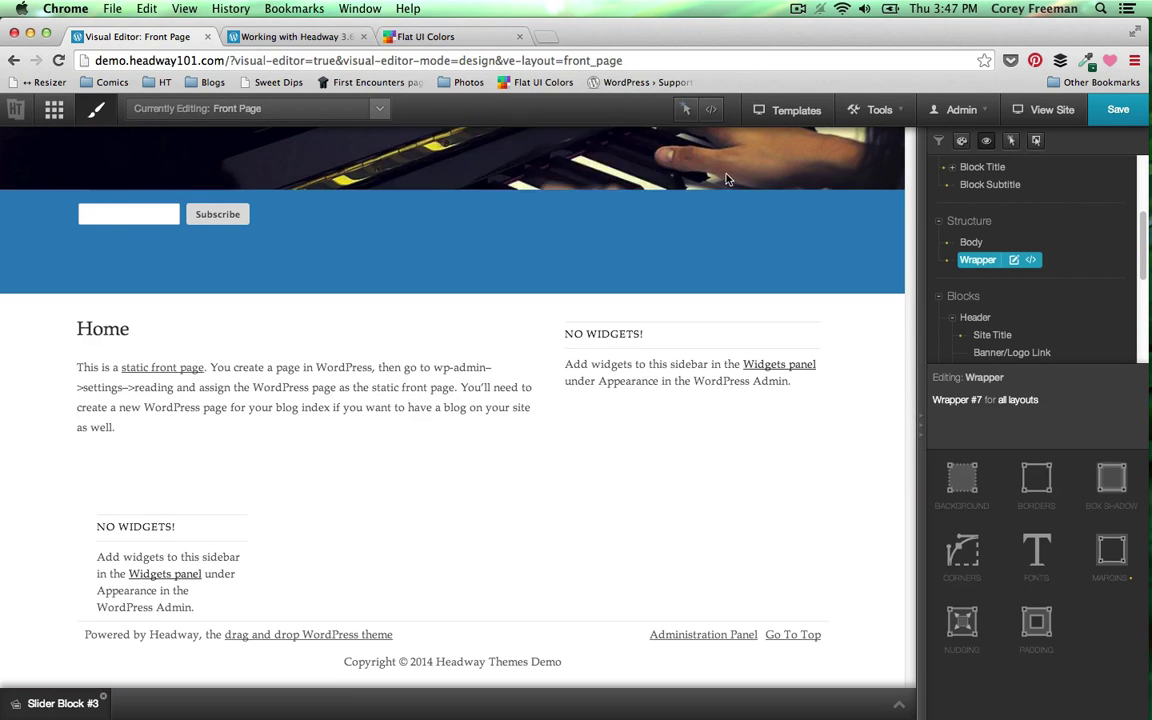
- Give Wrapper #7 a very light grey #F1F1F1 background
{"action": "left_click", "coordinate": [957, 490]}
{"action": "left_click", "coordinate": [1121, 546]}
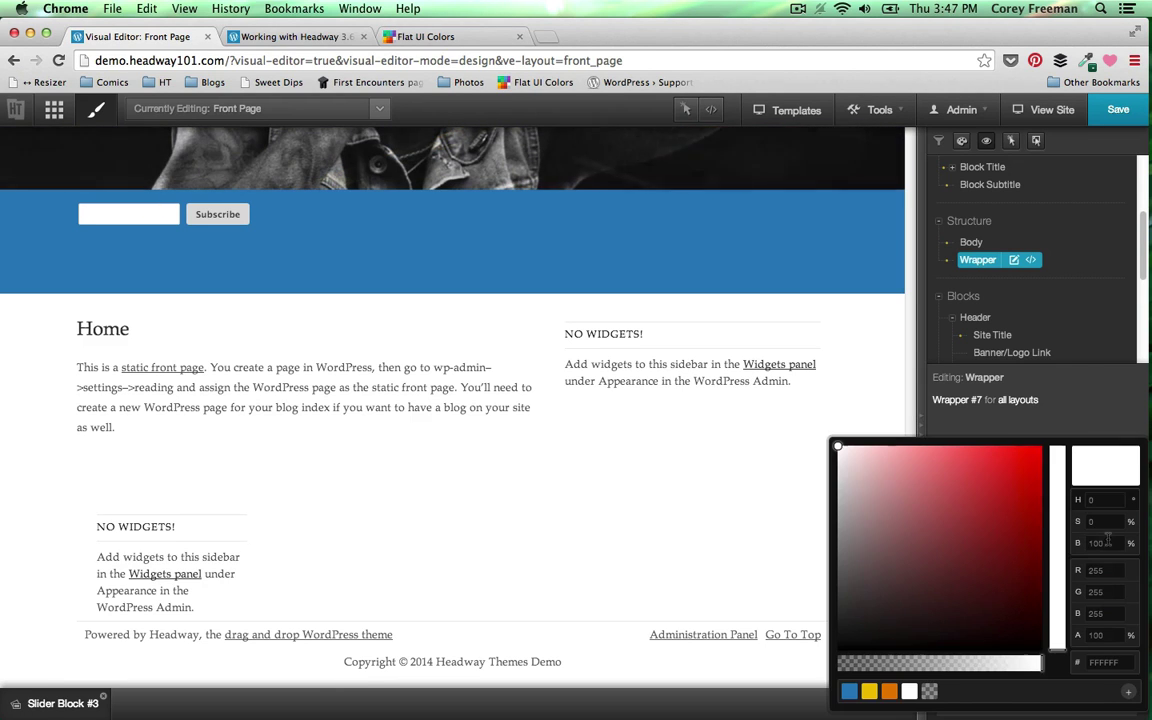
{"action": "left_click_drag", "start_coordinate": [840, 450], "coordinate": [836, 457]}
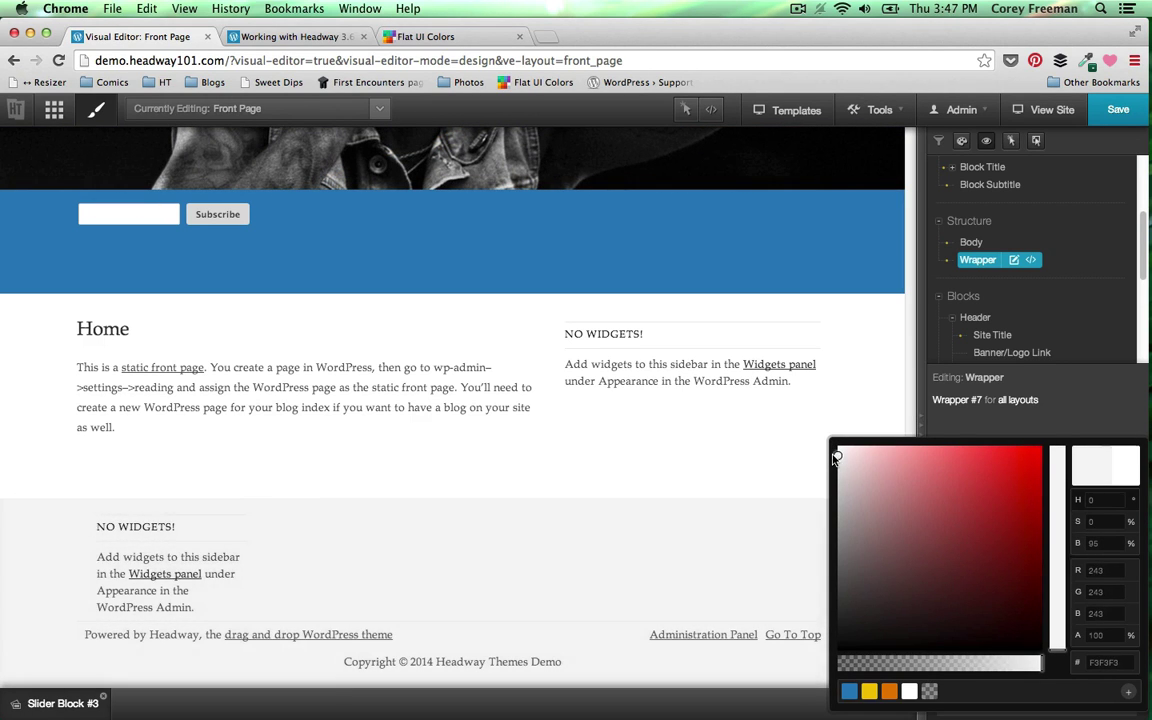
{"action": "mouse_move", "coordinate": [1057, 525]}
{"action": "left_mouse_down"}
{"action": "mouse_move", "coordinate": [1057, 497]}
{"action": "mouse_move", "coordinate": [1056, 548]}
{"action": "left_mouse_up"}
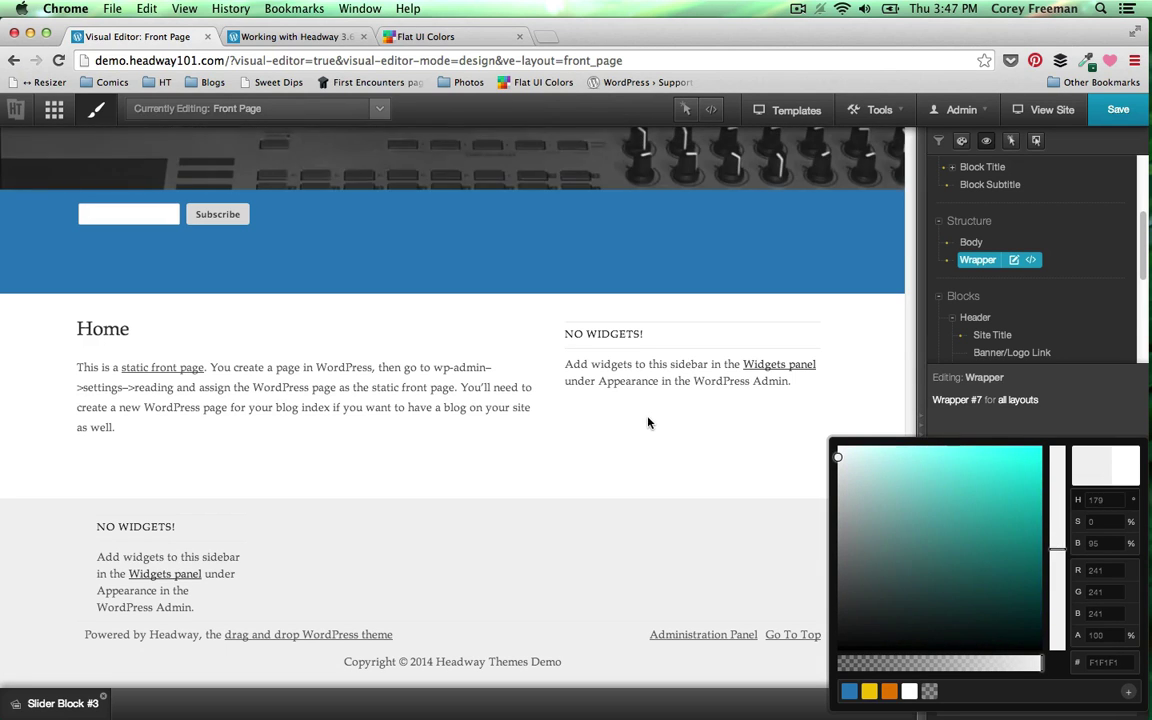
{"action": "left_click", "coordinate": [648, 419]}
{"action": "scroll", "coordinate": [800, 459], "scroll_direction": "up", "scroll_amount": 4}
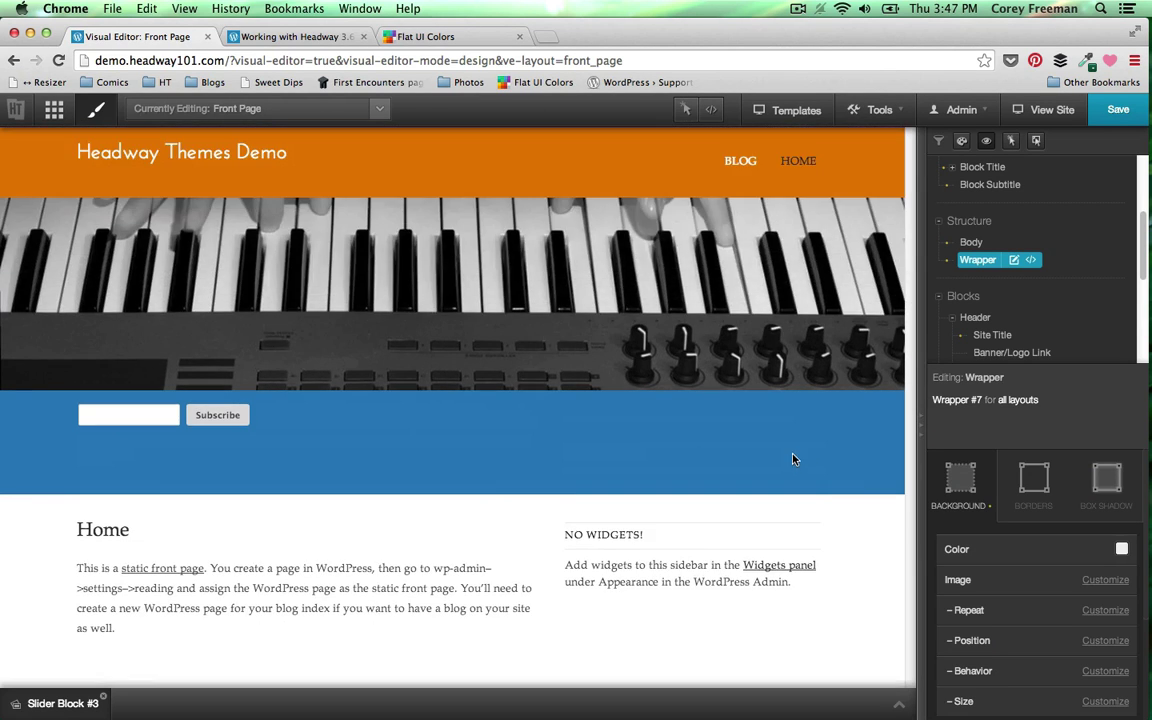
{"action": "scroll", "coordinate": [792, 458], "scroll_direction": "down", "scroll_amount": 4}
{"action": "scroll", "coordinate": [856, 470], "scroll_direction": "up", "scroll_amount": 4}
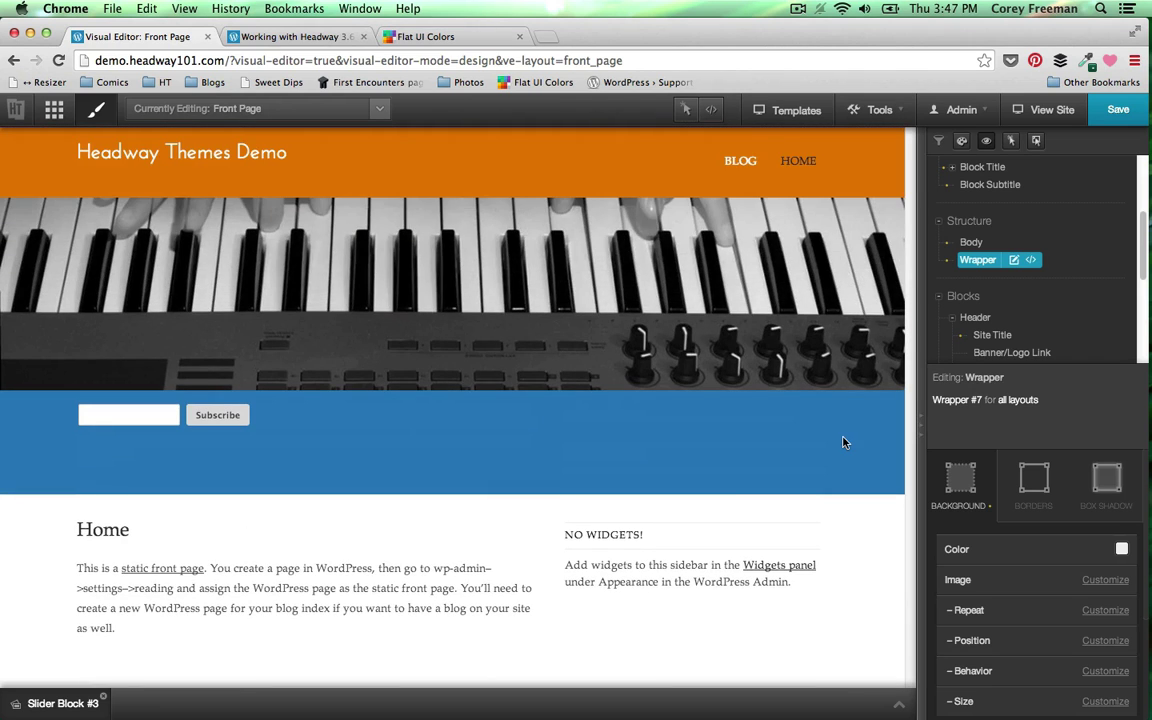
{"action": "left_click", "coordinate": [686, 110]}
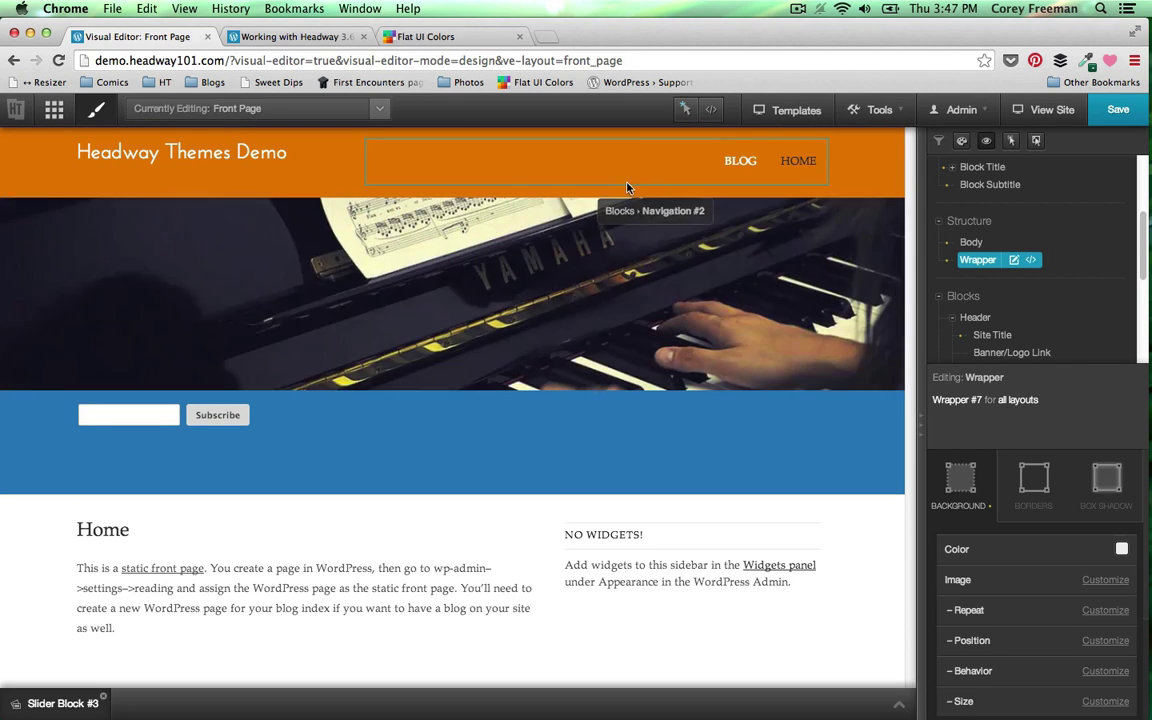
- Give header Wrapper #3 a solid light grey #F1F1F1 border, 1 px at the bottom
{"action": "right_click", "coordinate": [58, 188]}
{"action": "left_click", "coordinate": [122, 221]}
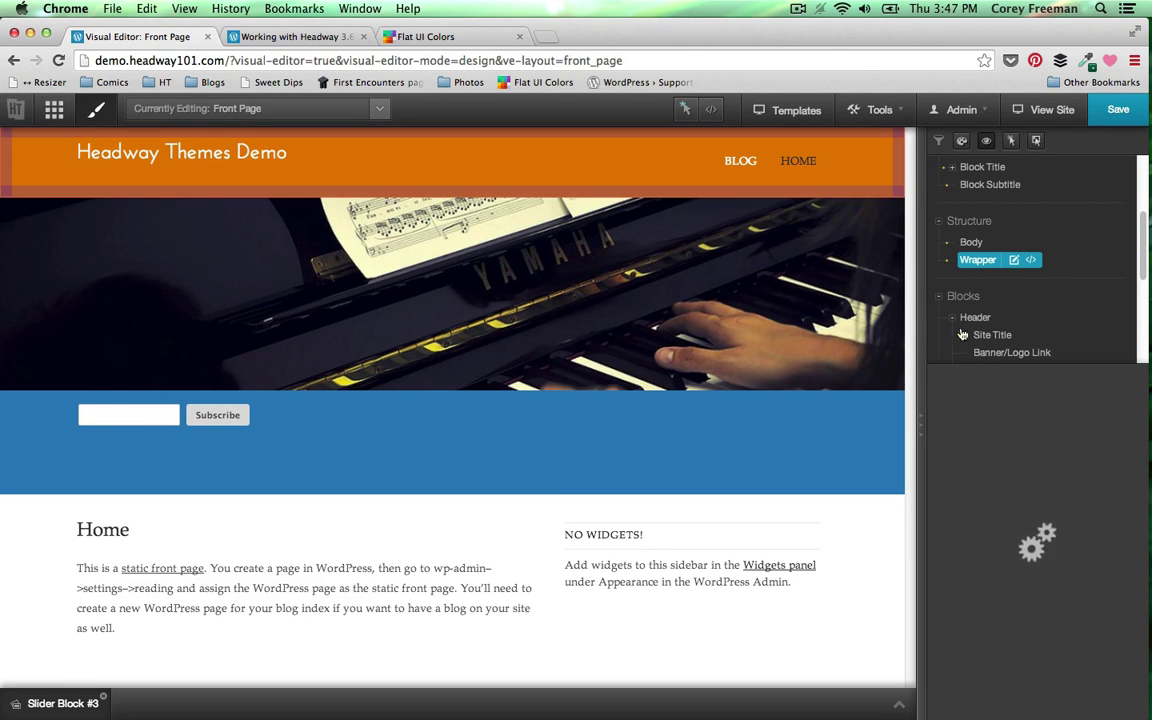
{"action": "left_click", "coordinate": [1037, 505]}
{"action": "left_click", "coordinate": [1097, 551]}
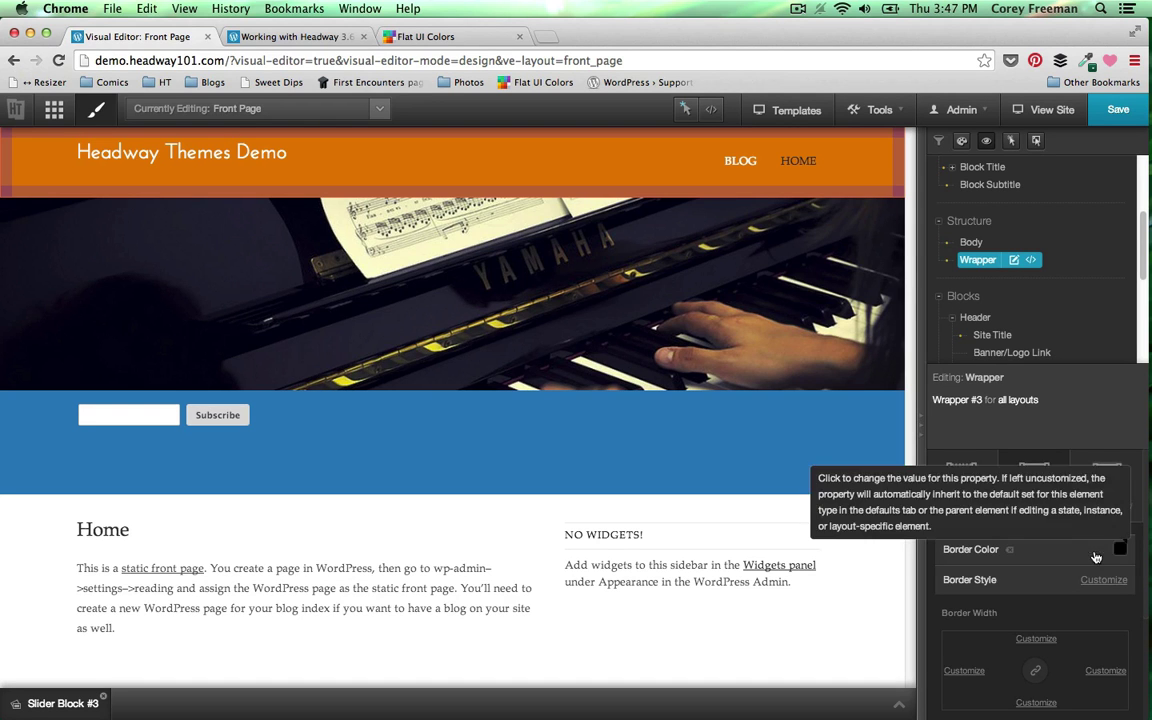
{"action": "left_click", "coordinate": [1115, 549]}
{"action": "left_click", "coordinate": [850, 693]}
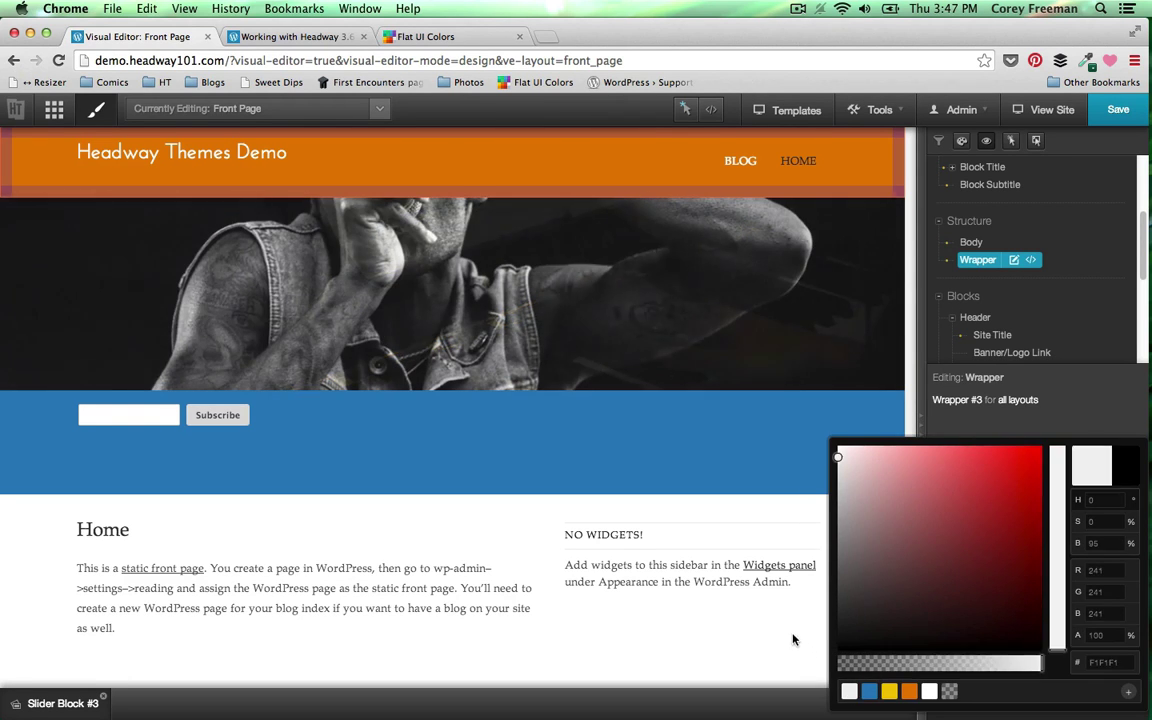
{"action": "left_click", "coordinate": [792, 636]}
{"action": "left_click", "coordinate": [1094, 580]}
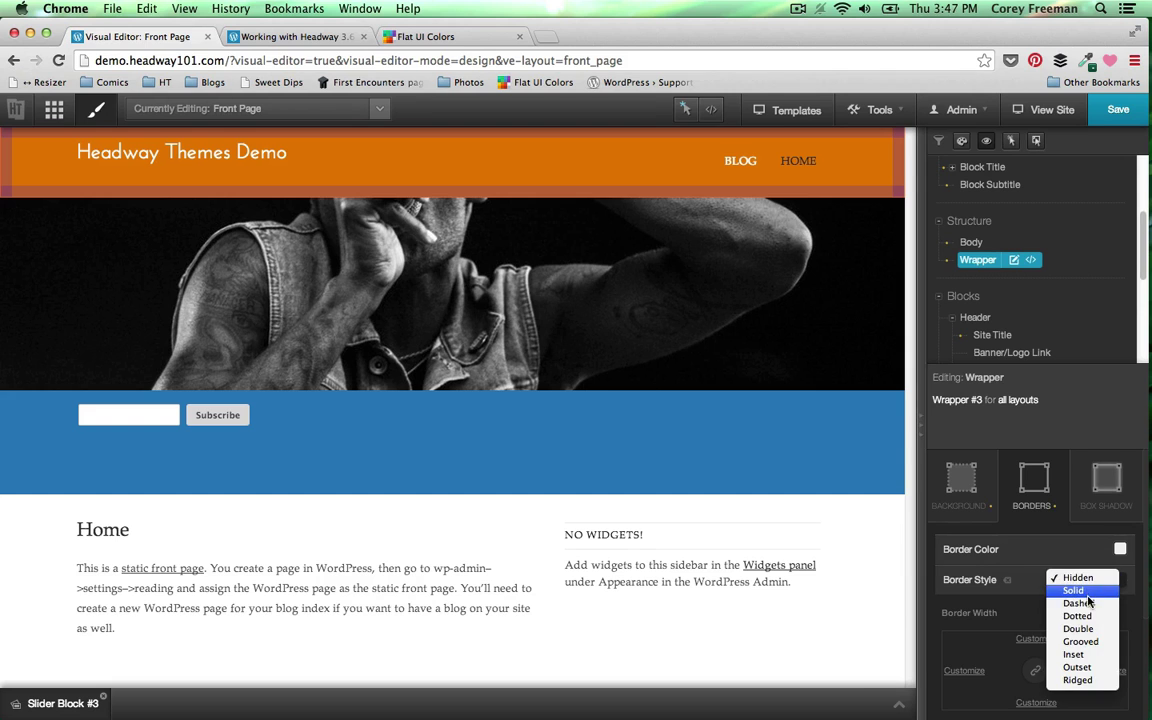
{"action": "left_click", "coordinate": [1078, 600]}
{"action": "left_click", "coordinate": [1040, 704]}
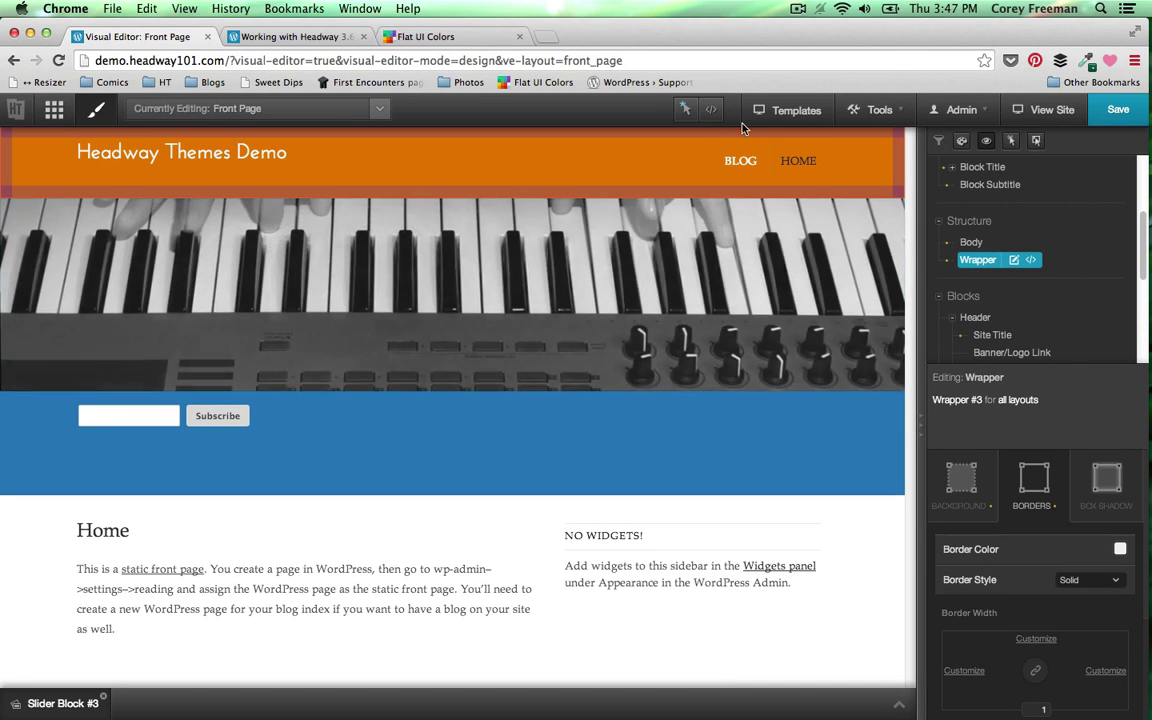
- Load the styling options for Wrapper #6, the blue subscribe band
{"action": "right_click", "coordinate": [723, 440]}
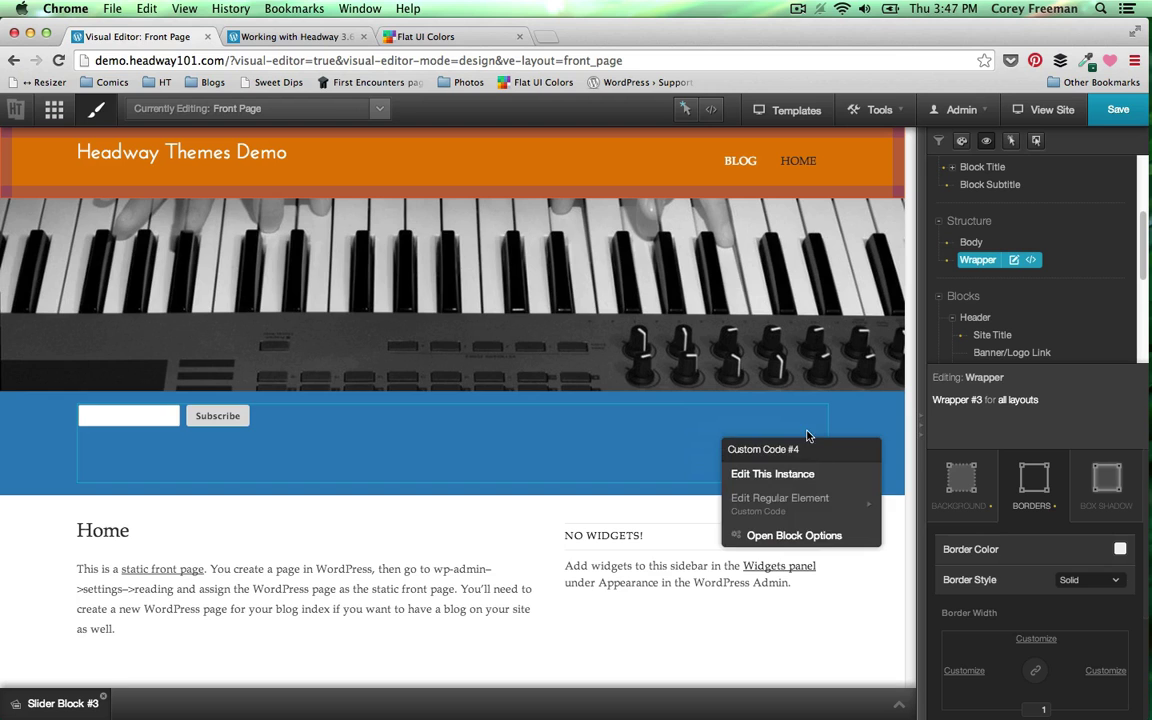
{"action": "right_click", "coordinate": [860, 433]}
{"action": "left_click", "coordinate": [882, 464]}
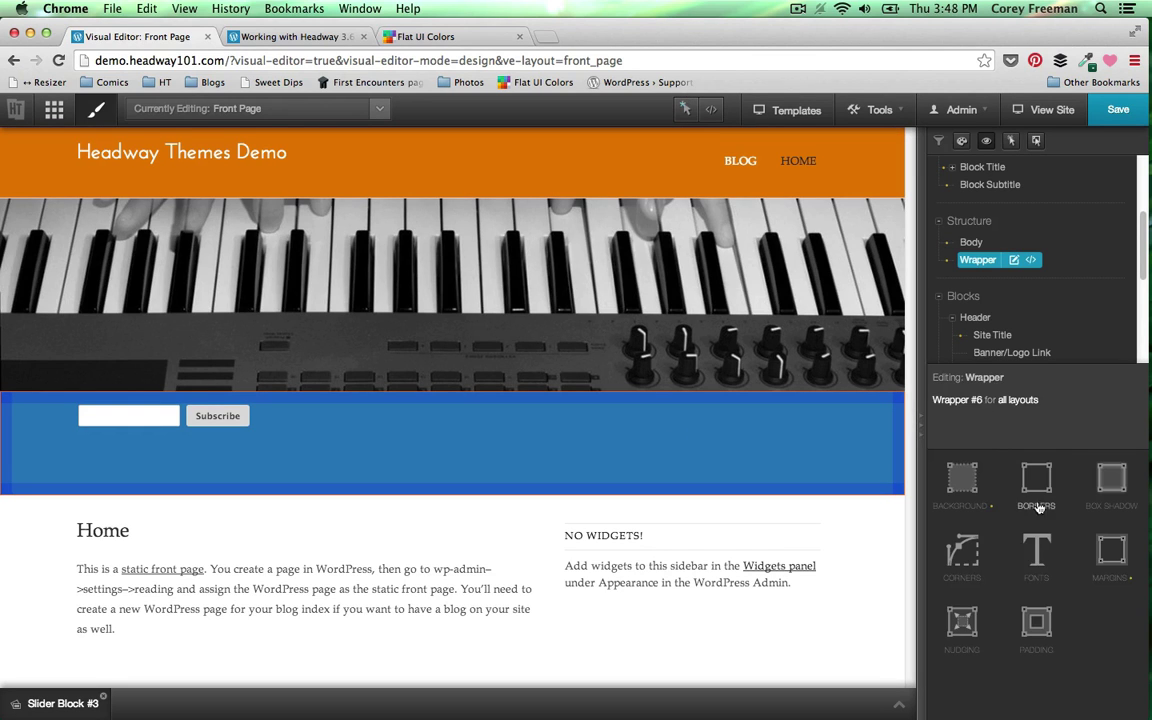
- Give Wrapper #6 a solid border in the light F1F1F1 colour
{"action": "left_click", "coordinate": [1040, 494]}
{"action": "left_click", "coordinate": [1088, 584]}
{"action": "left_click", "coordinate": [1088, 585]}
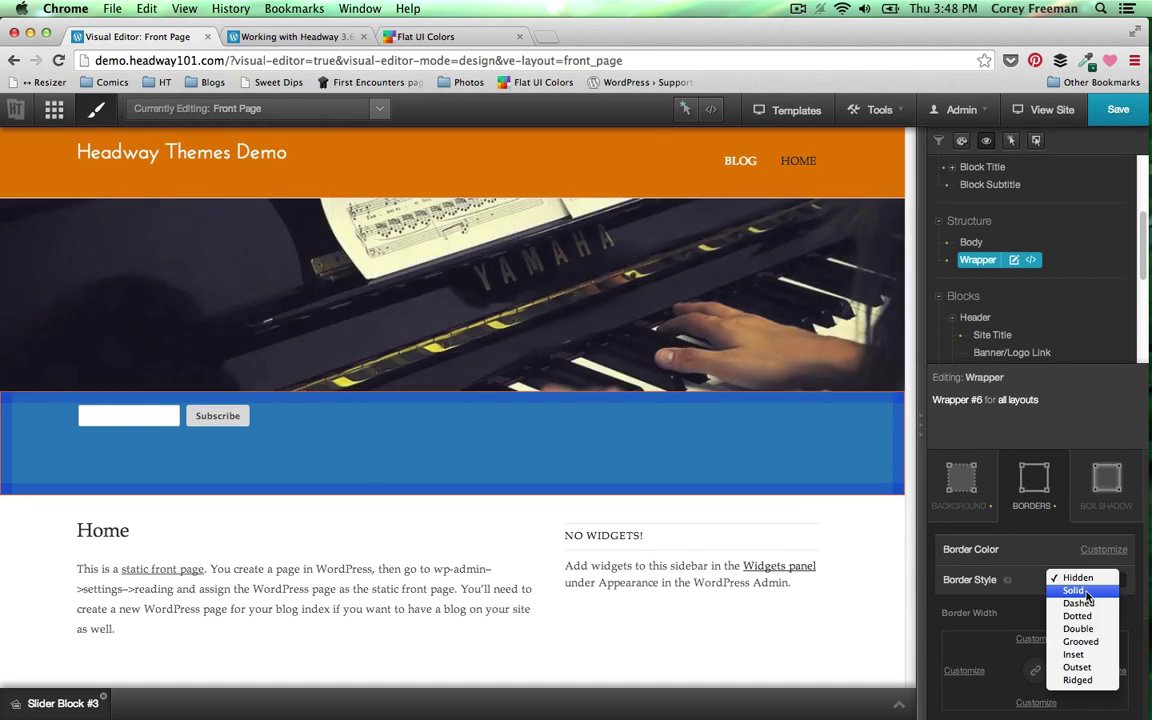
{"action": "left_click", "coordinate": [1087, 592]}
{"action": "left_click", "coordinate": [1099, 551]}
{"action": "left_click", "coordinate": [1121, 552]}
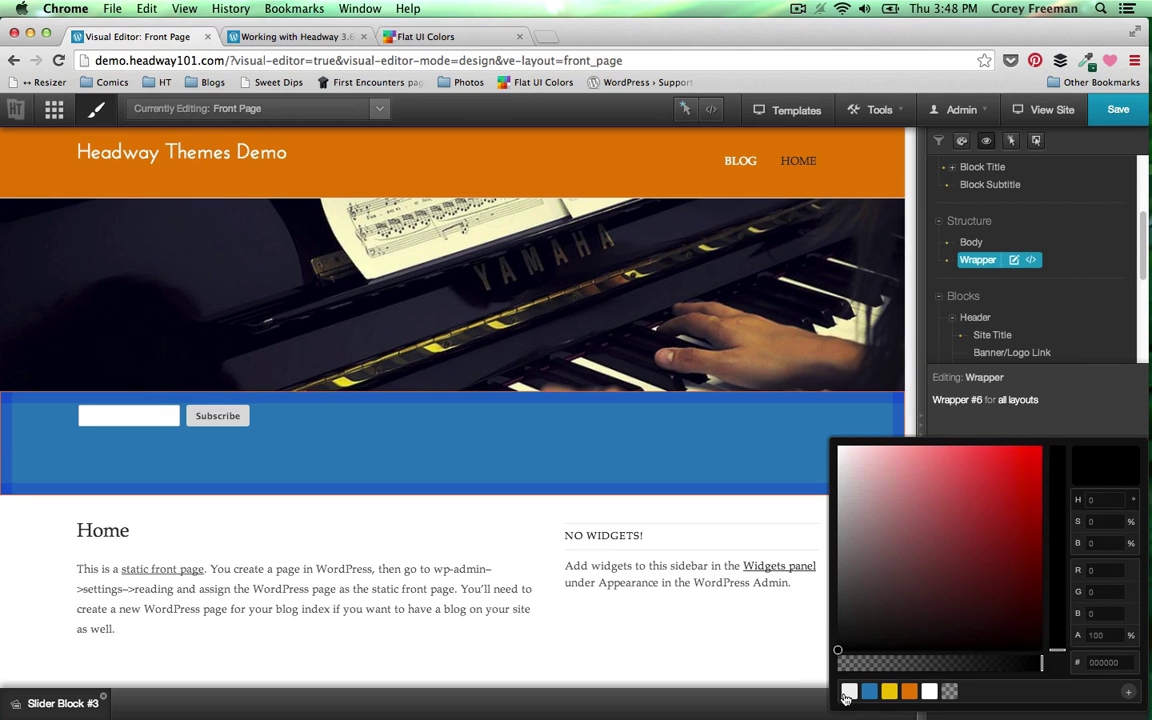
{"action": "left_click", "coordinate": [848, 692]}
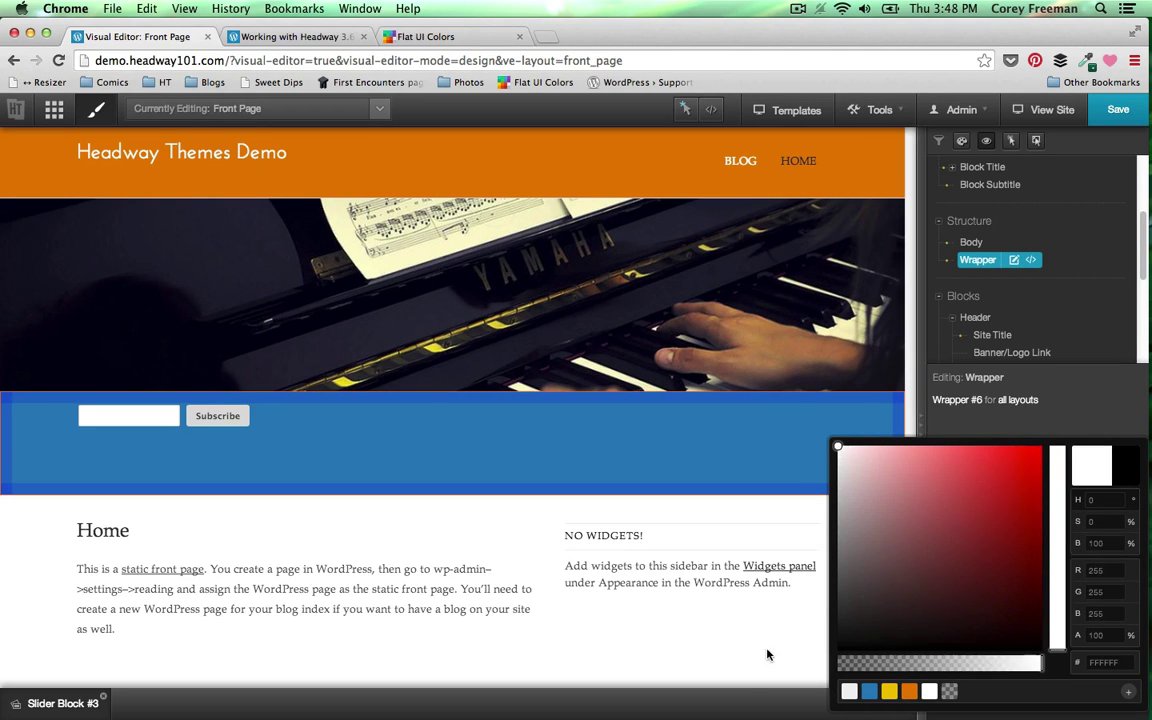
{"action": "left_click", "coordinate": [689, 582]}
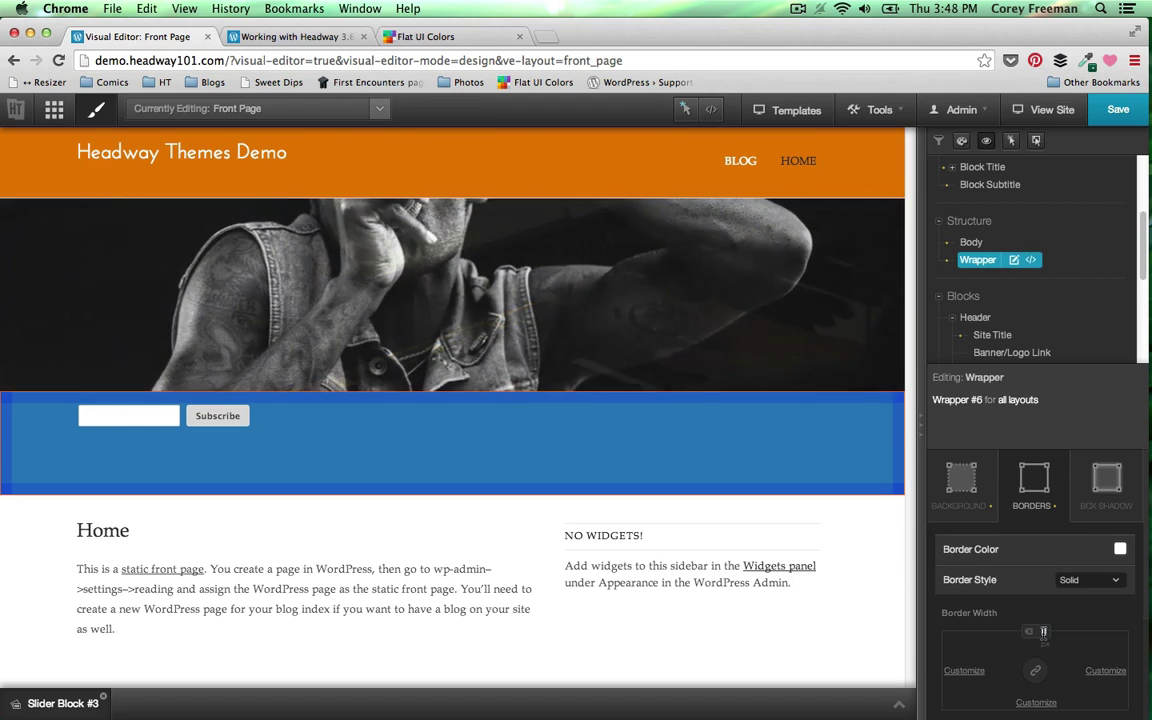
- Save the design and switch to the grid layout view
{"action": "left_click", "coordinate": [685, 108]}
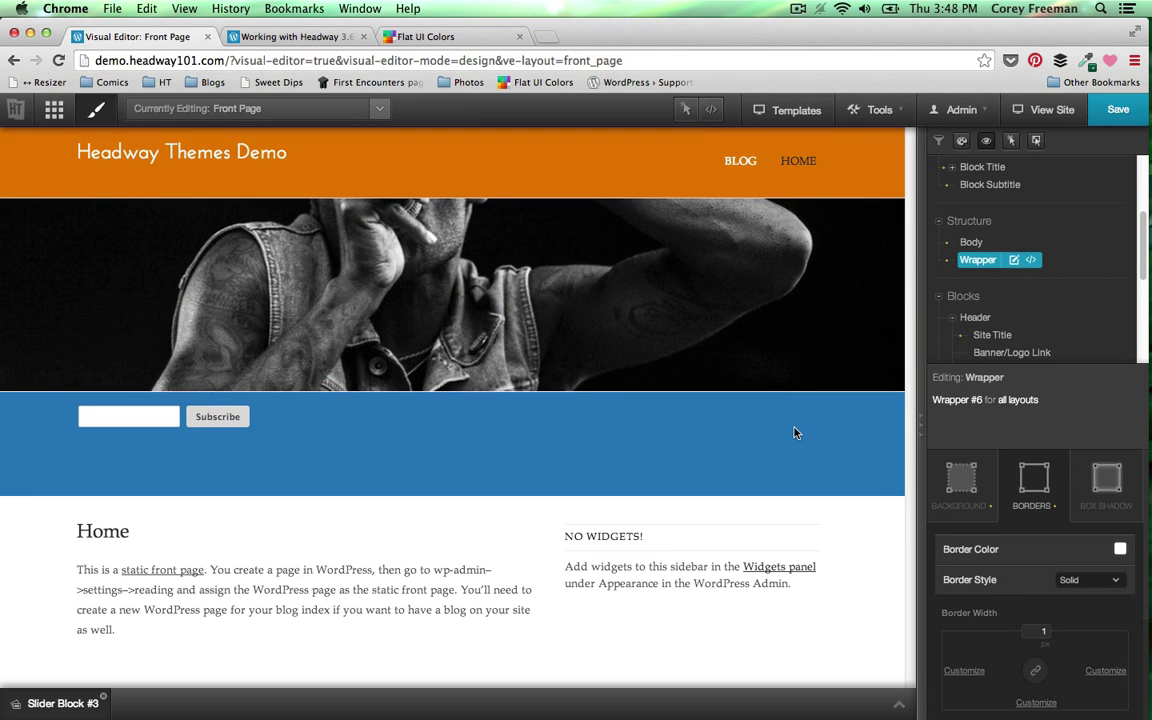
{"action": "left_click", "coordinate": [1096, 114]}
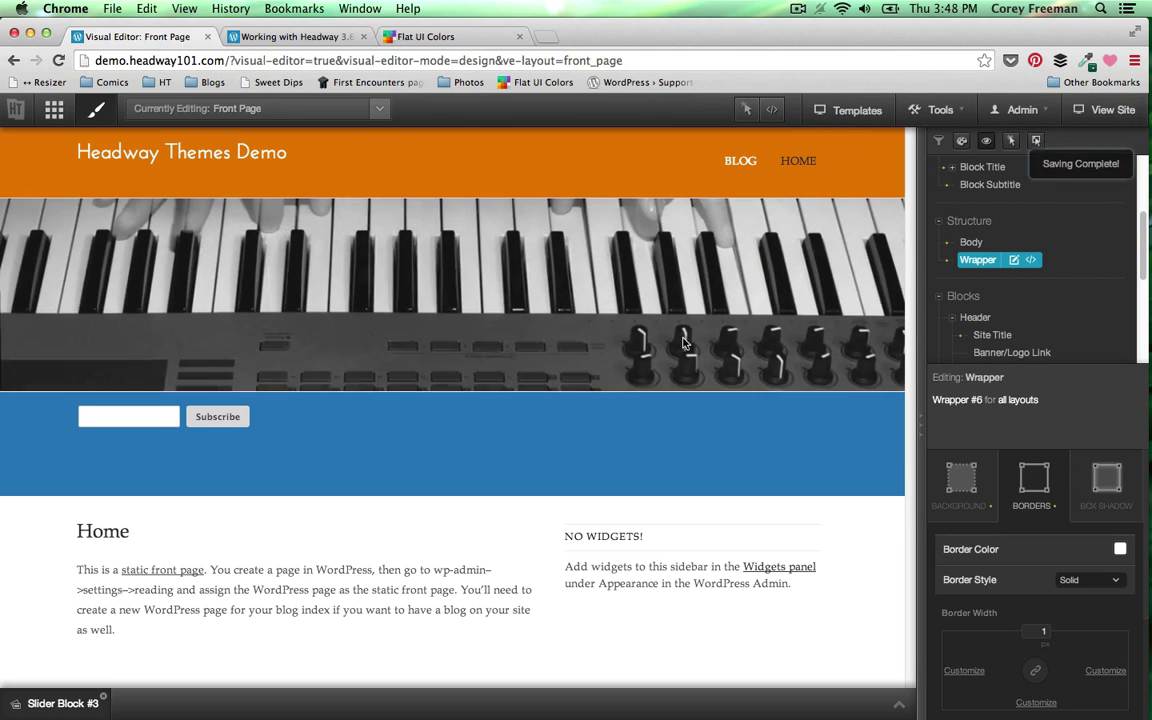
{"action": "left_click", "coordinate": [52, 109]}
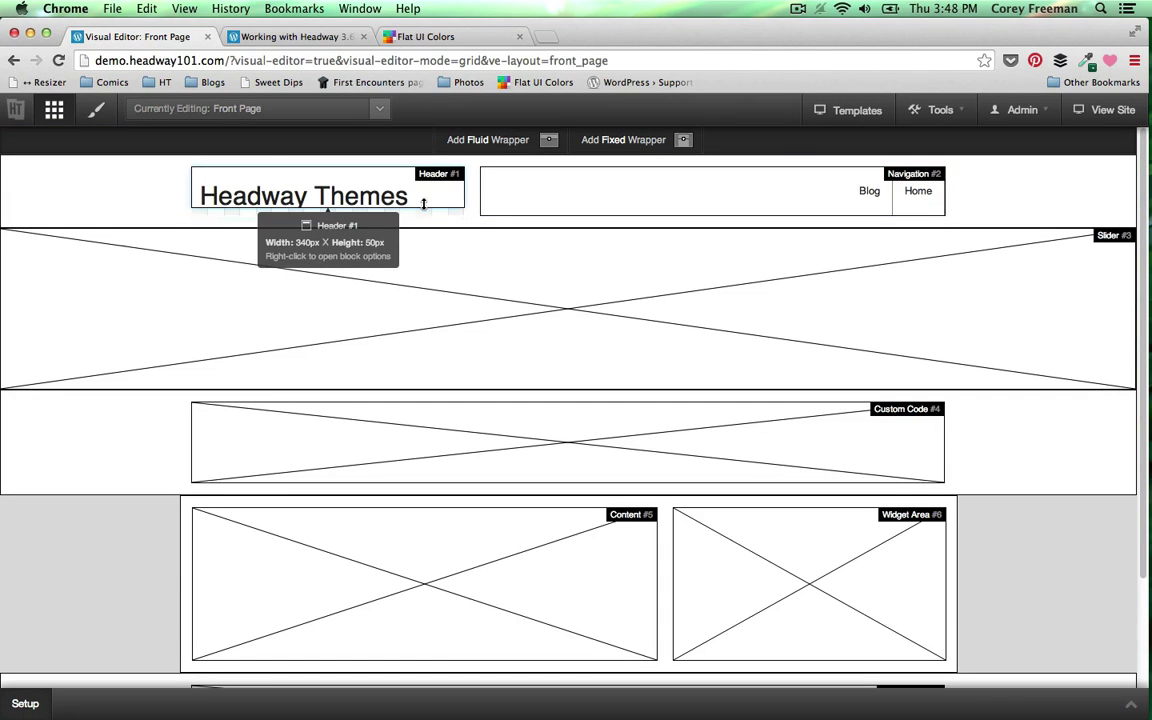
- Shrink the Header, Navigation (40px) and Custom Code blocks, make the Slider 250px tall, and save
{"action": "left_click_drag", "start_coordinate": [426, 199], "coordinate": [427, 188]}
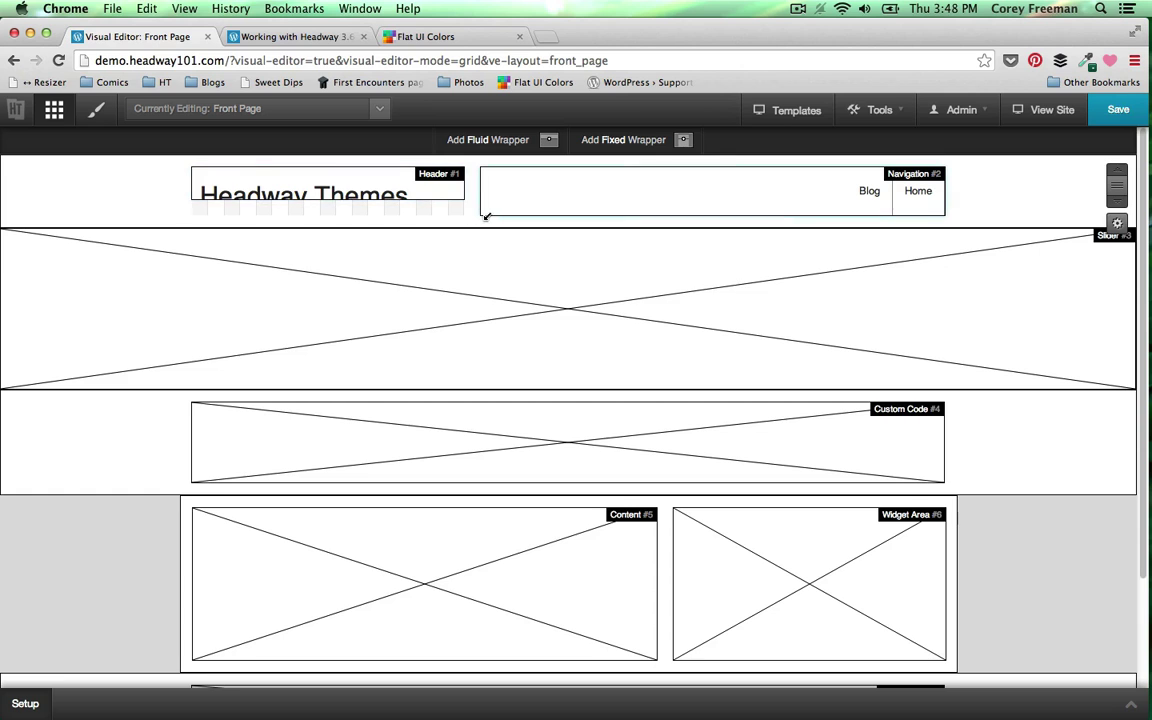
{"action": "left_click_drag", "start_coordinate": [492, 209], "coordinate": [500, 201]}
{"action": "left_click_drag", "start_coordinate": [405, 461], "coordinate": [405, 408]}
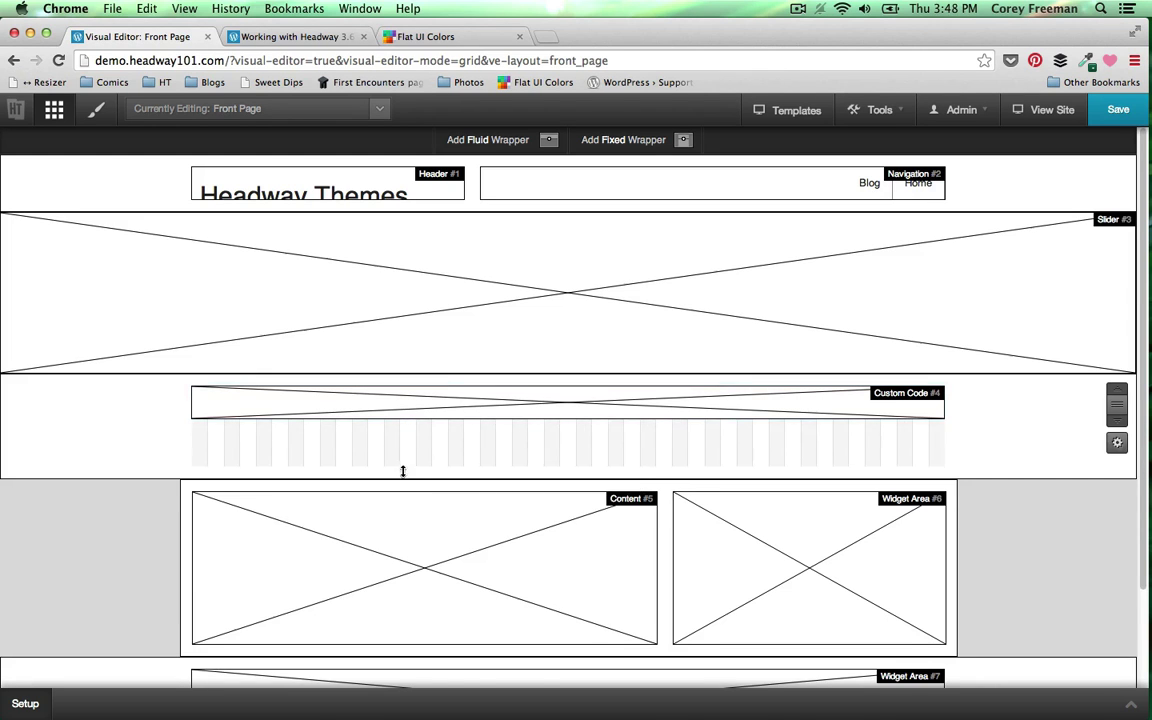
{"action": "left_click_drag", "start_coordinate": [403, 471], "coordinate": [409, 414]}
{"action": "left_click_drag", "start_coordinate": [347, 370], "coordinate": [350, 394]}
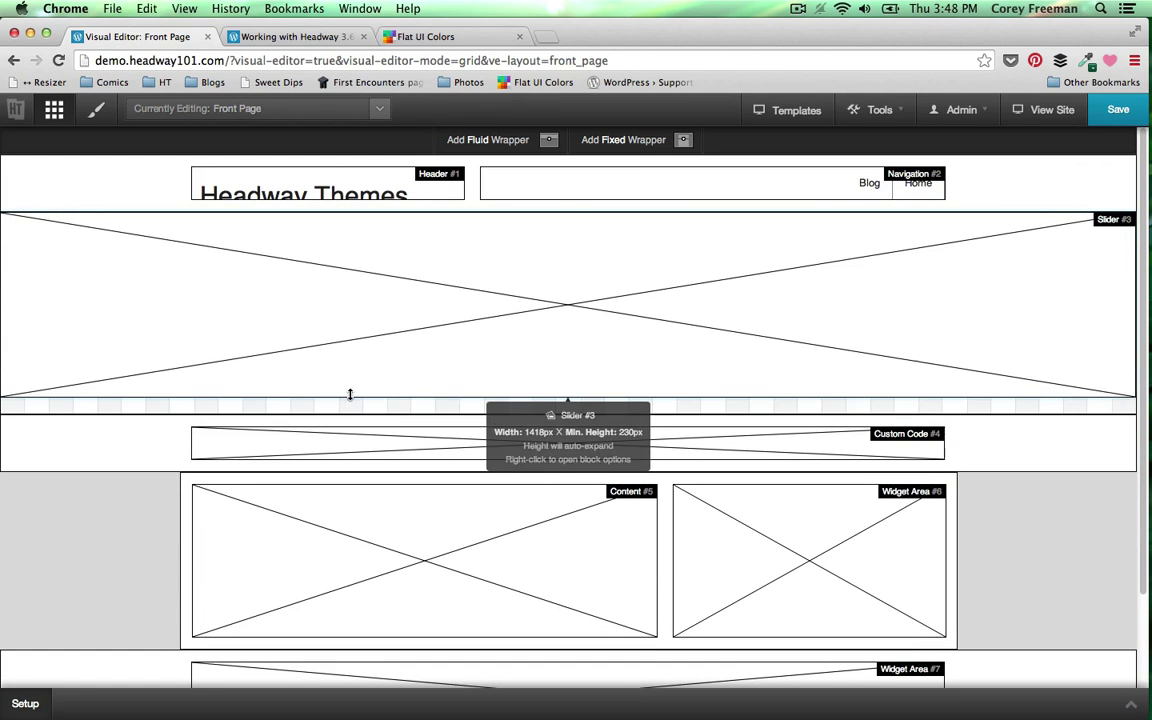
{"action": "left_click_drag", "start_coordinate": [486, 391], "coordinate": [488, 410]}
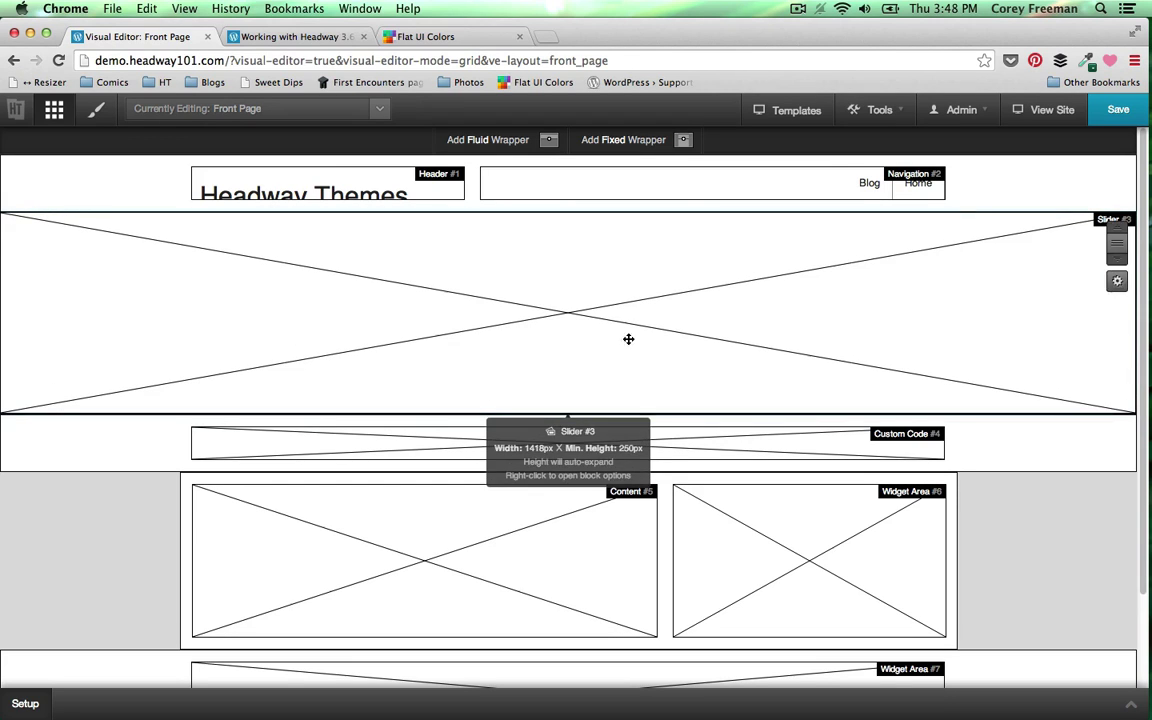
{"action": "left_click", "coordinate": [1104, 118]}
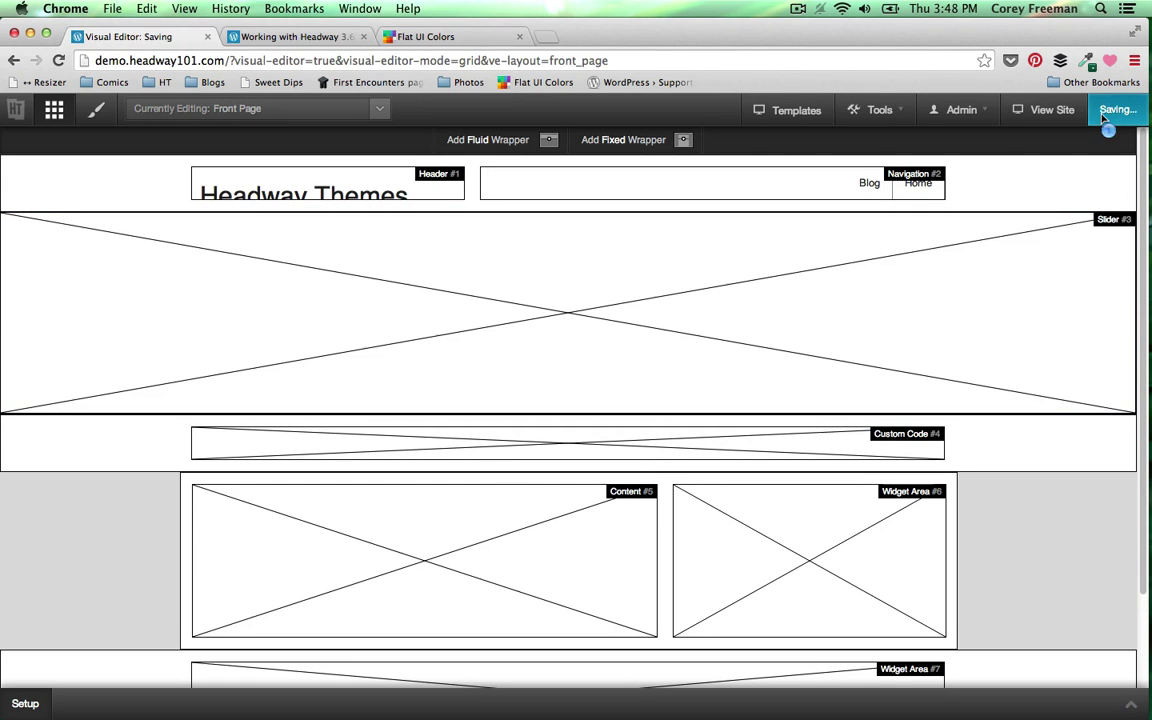
- Return to Design mode and reload the live site to view the saved layout
{"action": "left_click", "coordinate": [105, 118]}
{"action": "key", "text": "ctrl+Tab"}
{"action": "left_click", "coordinate": [58, 63]}
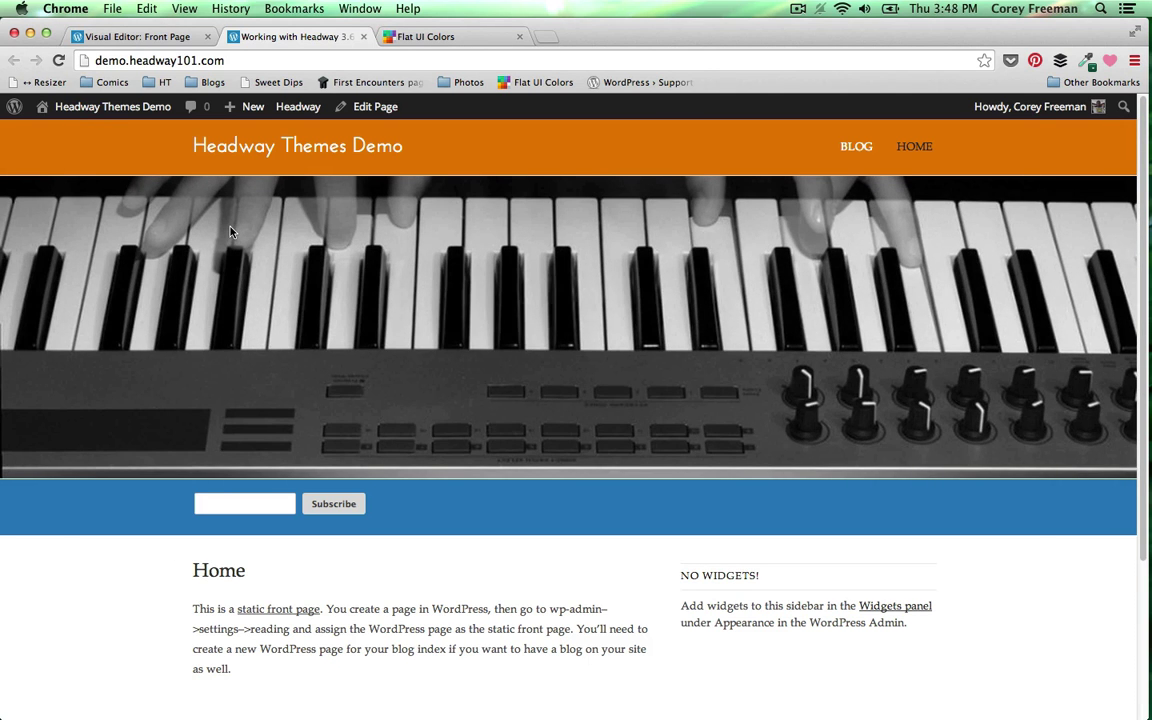
- Back in the Visual Editor, turn off the Inspector and bring the Mailchimp form code forward
{"action": "left_click", "coordinate": [151, 44]}
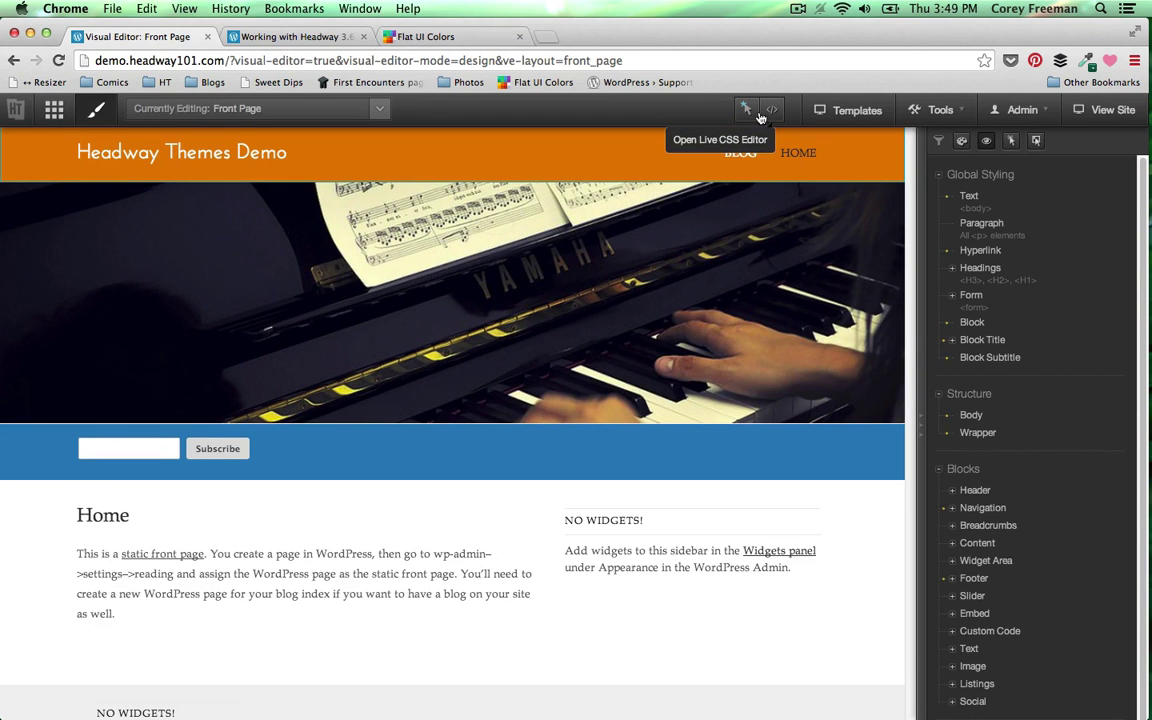
{"action": "left_click", "coordinate": [746, 109]}
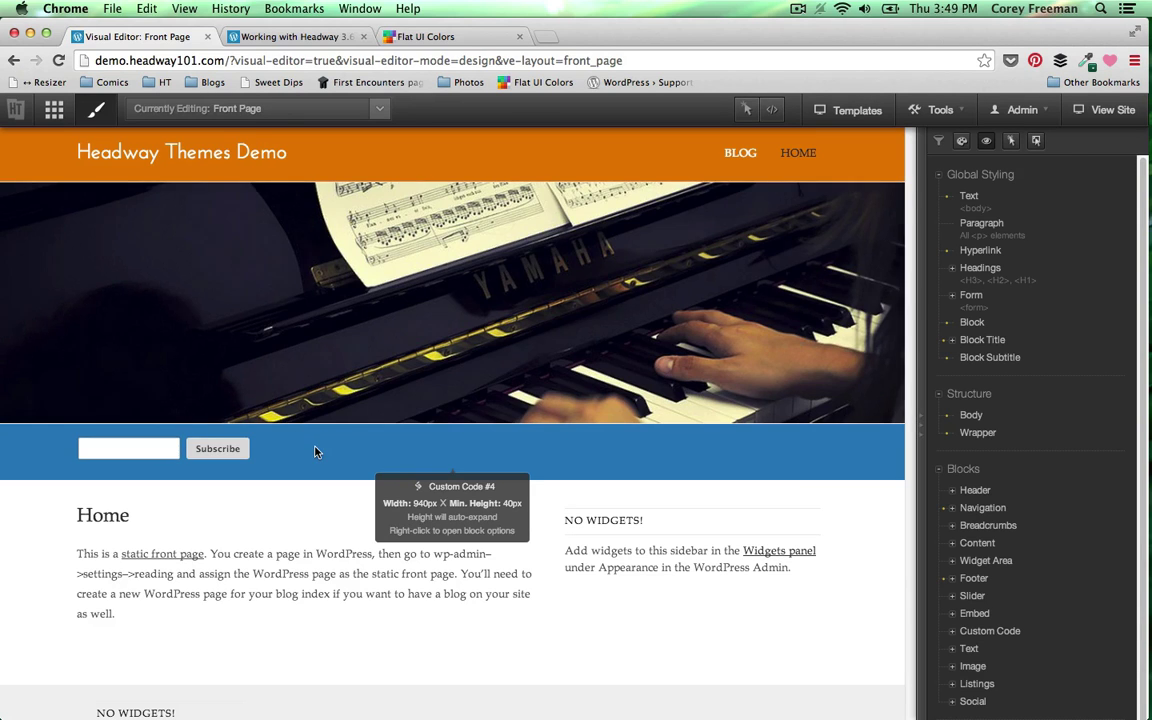
{"action": "left_click", "coordinate": [1143, 363]}
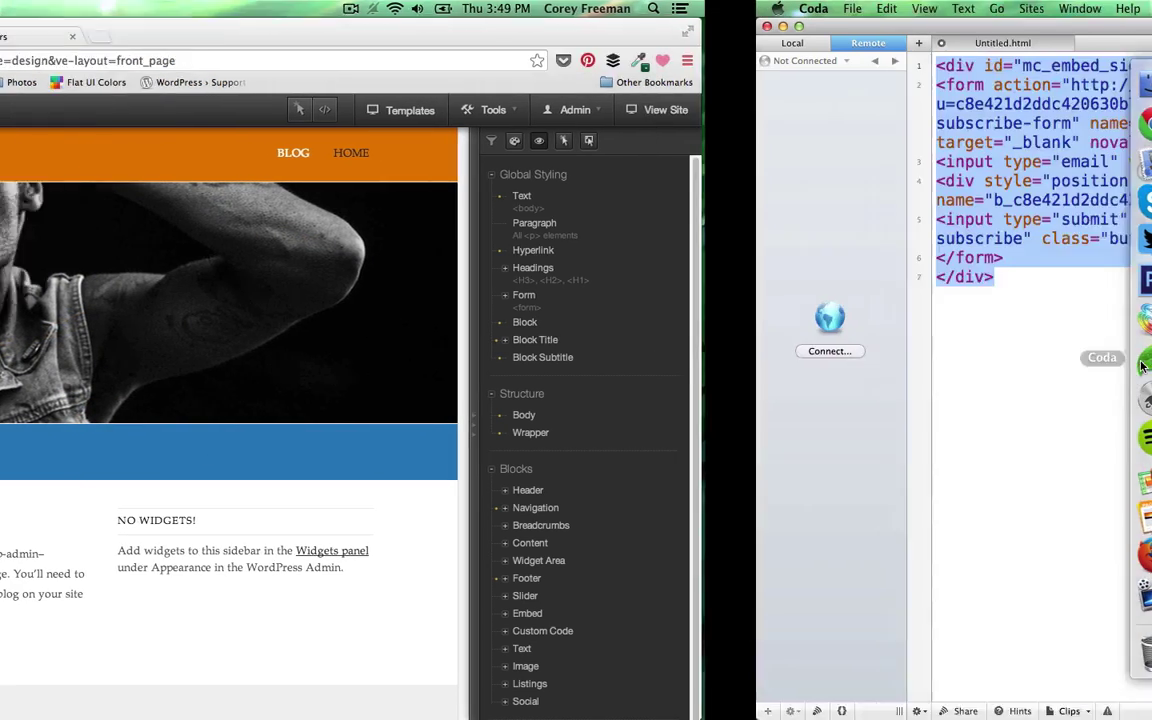
- Check the mc_embed_signup container id, then select and copy the mce-EMAIL field id
{"action": "left_click", "coordinate": [455, 300]}
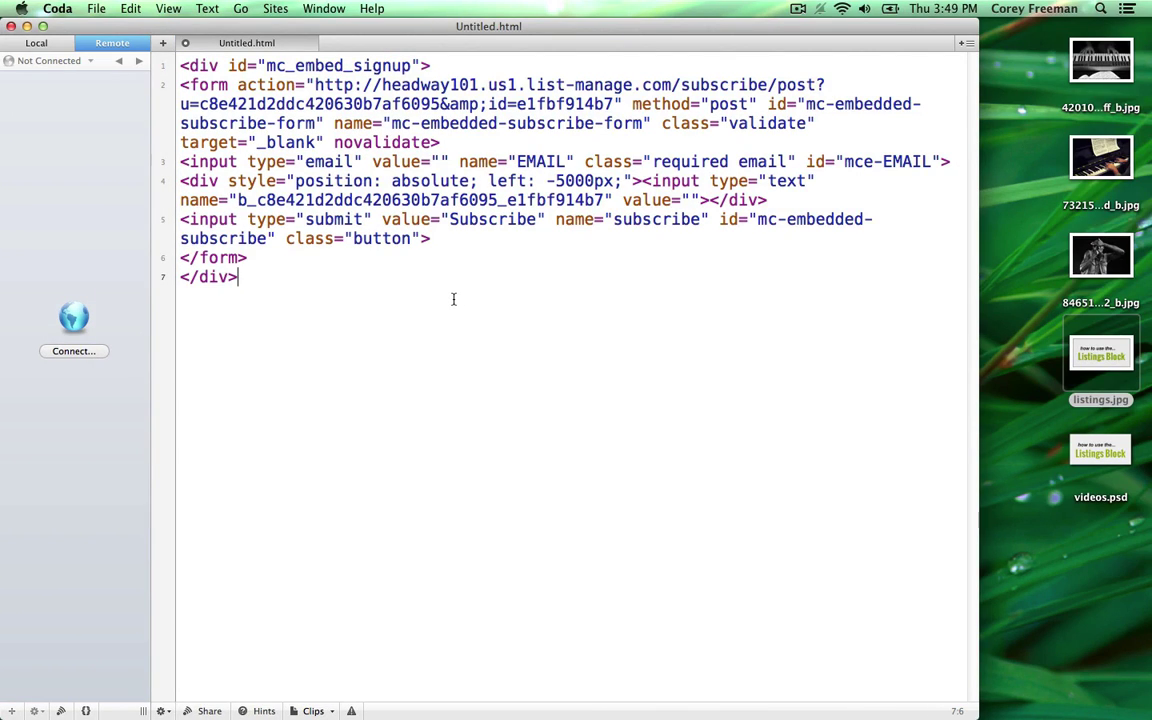
{"action": "left_click_drag", "start_coordinate": [266, 64], "coordinate": [412, 57]}
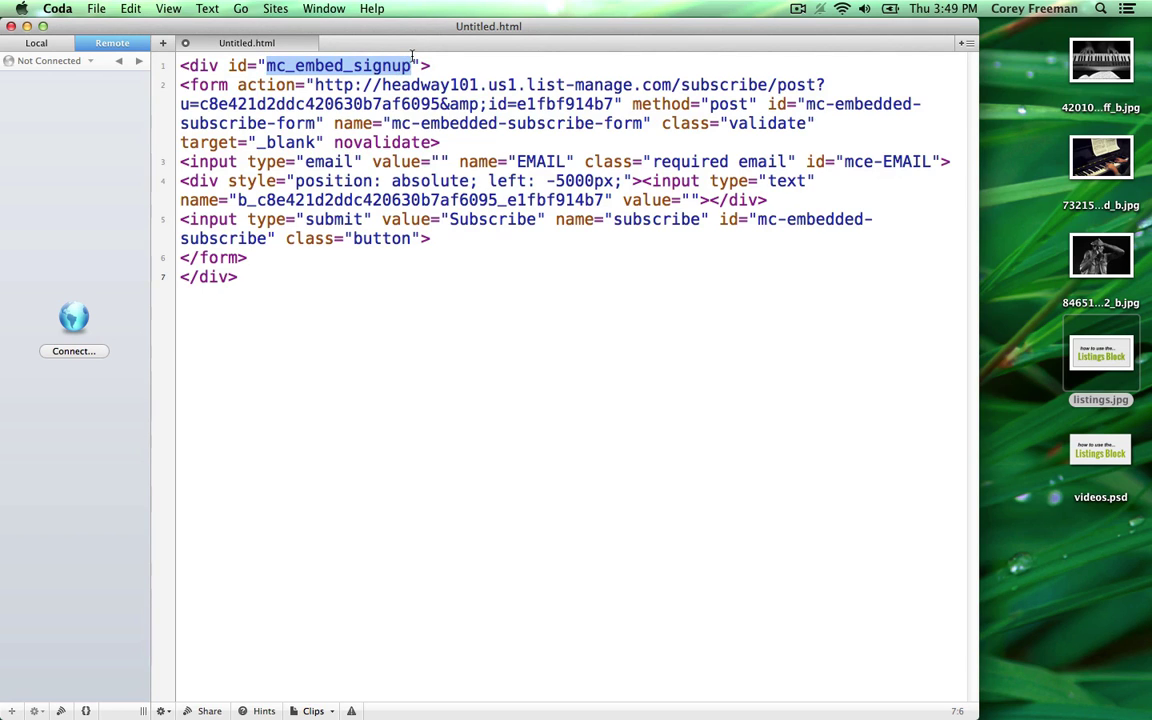
{"action": "left_click", "coordinate": [431, 101]}
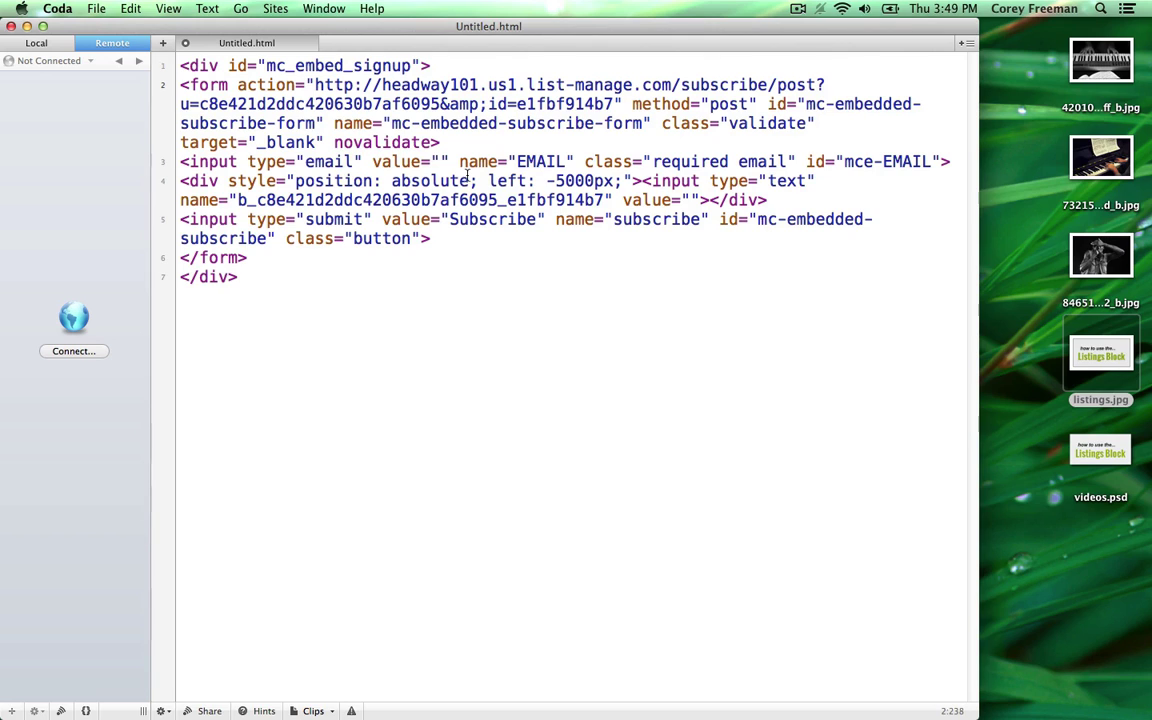
{"action": "left_click_drag", "start_coordinate": [845, 161], "coordinate": [926, 161]}
{"action": "key", "text": "super+c"}
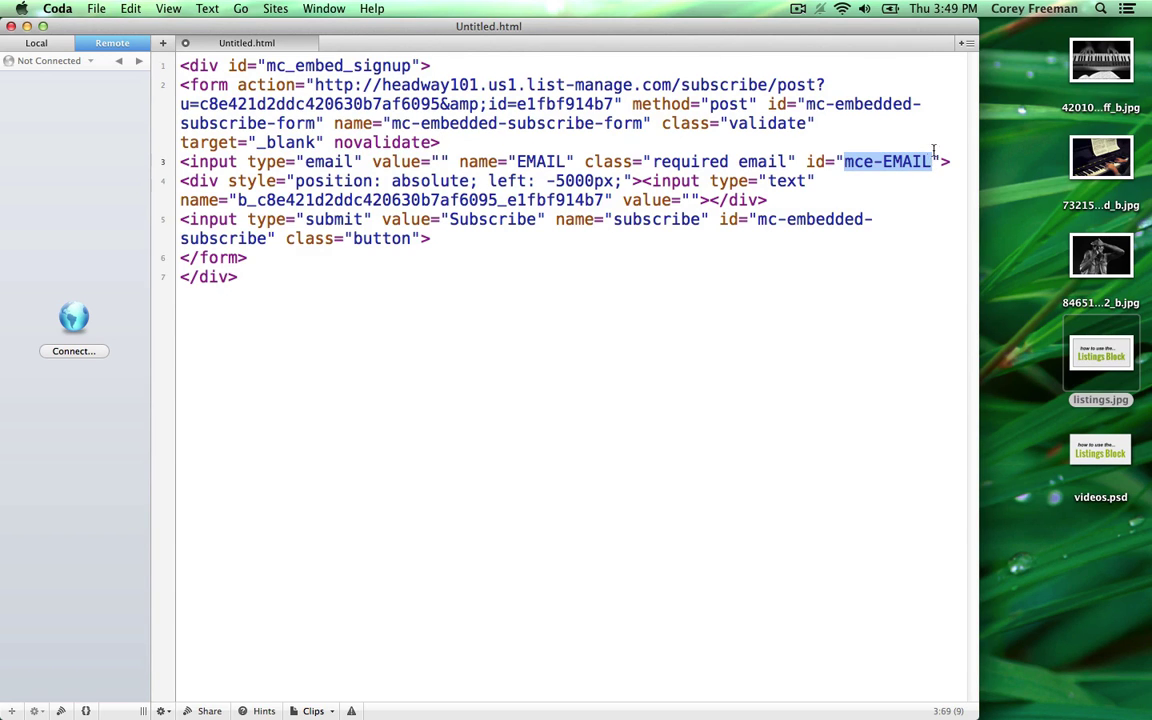
{"action": "left_click", "coordinate": [1126, 102]}
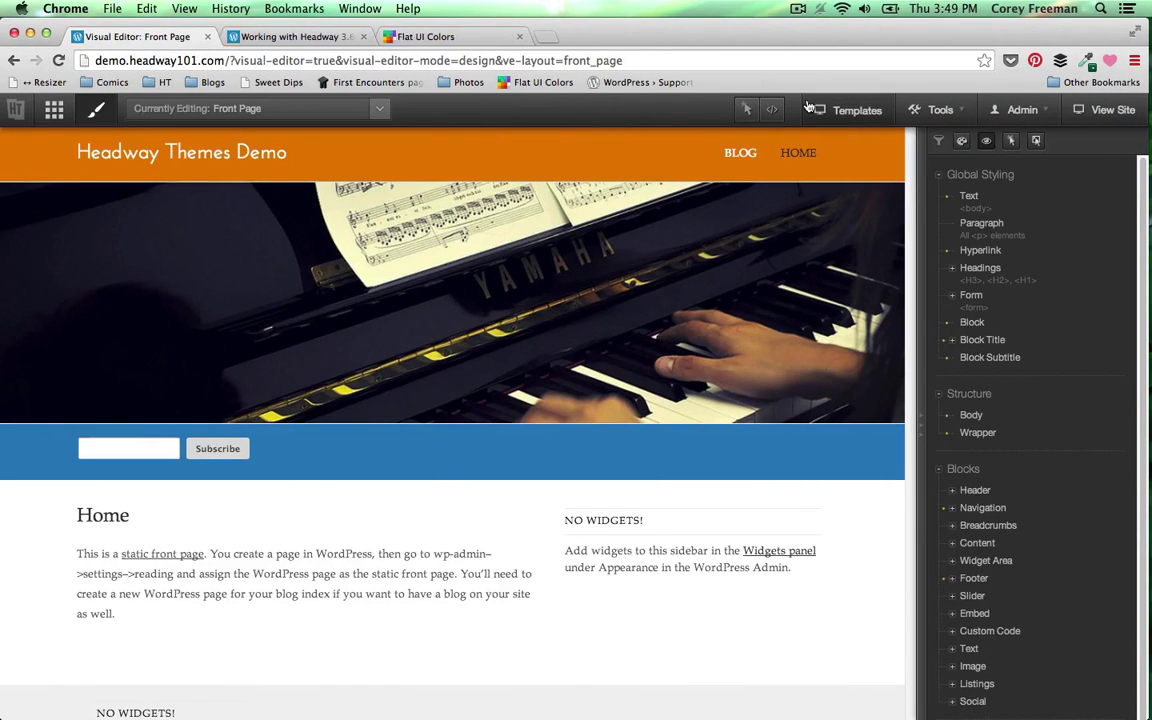
- In a narrowed Live CSS panel, add the rule body.custom input#mce-EMAIL {width: 80%;}
{"action": "left_click", "coordinate": [758, 110]}
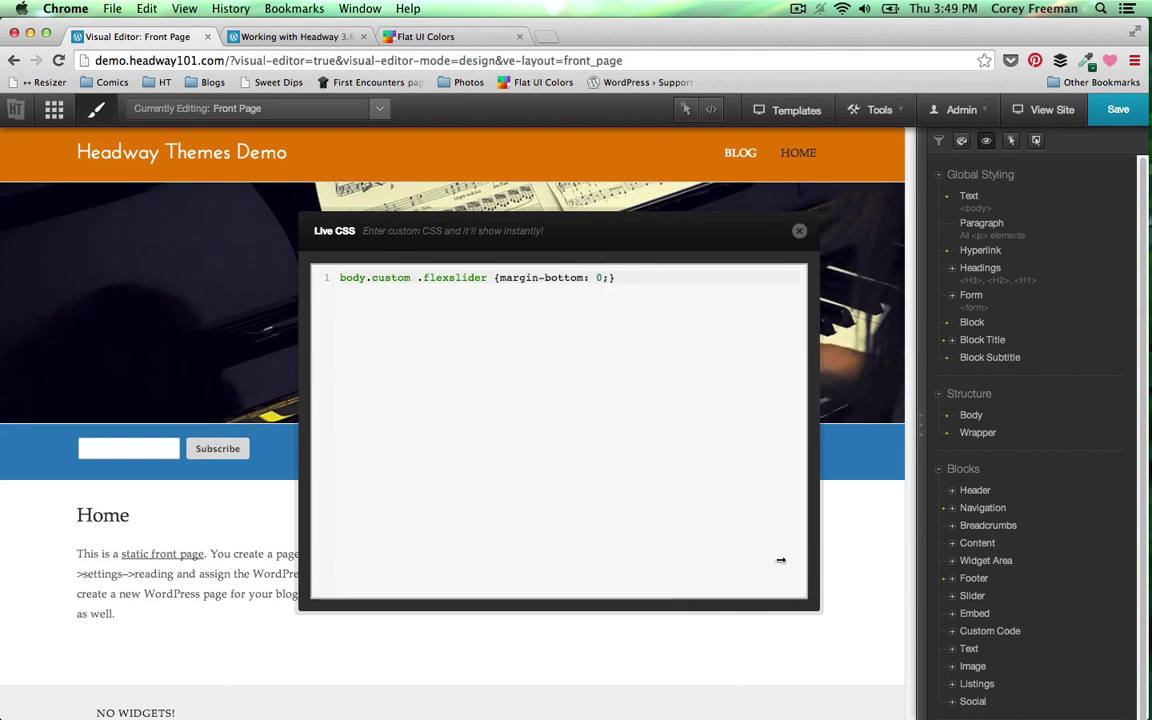
{"action": "left_click_drag", "start_coordinate": [857, 530], "coordinate": [710, 397]}
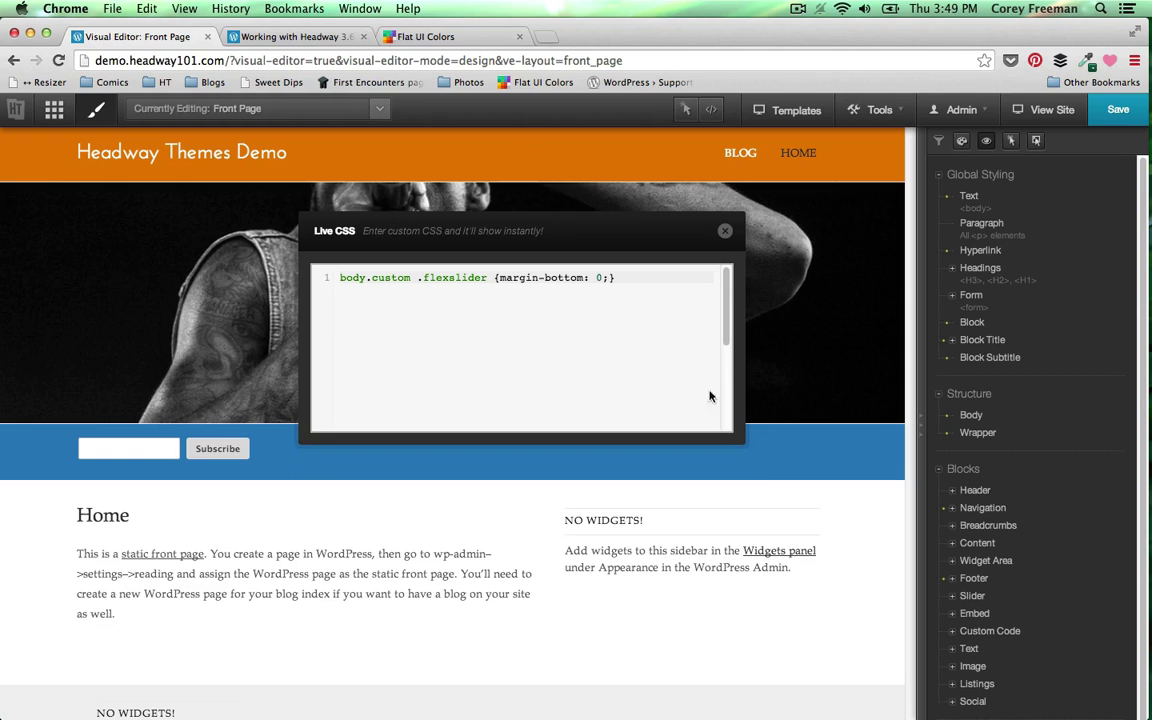
{"action": "left_click", "coordinate": [676, 283]}
{"action": "key", "text": "Return"}
{"action": "type", "text": "body.c"}
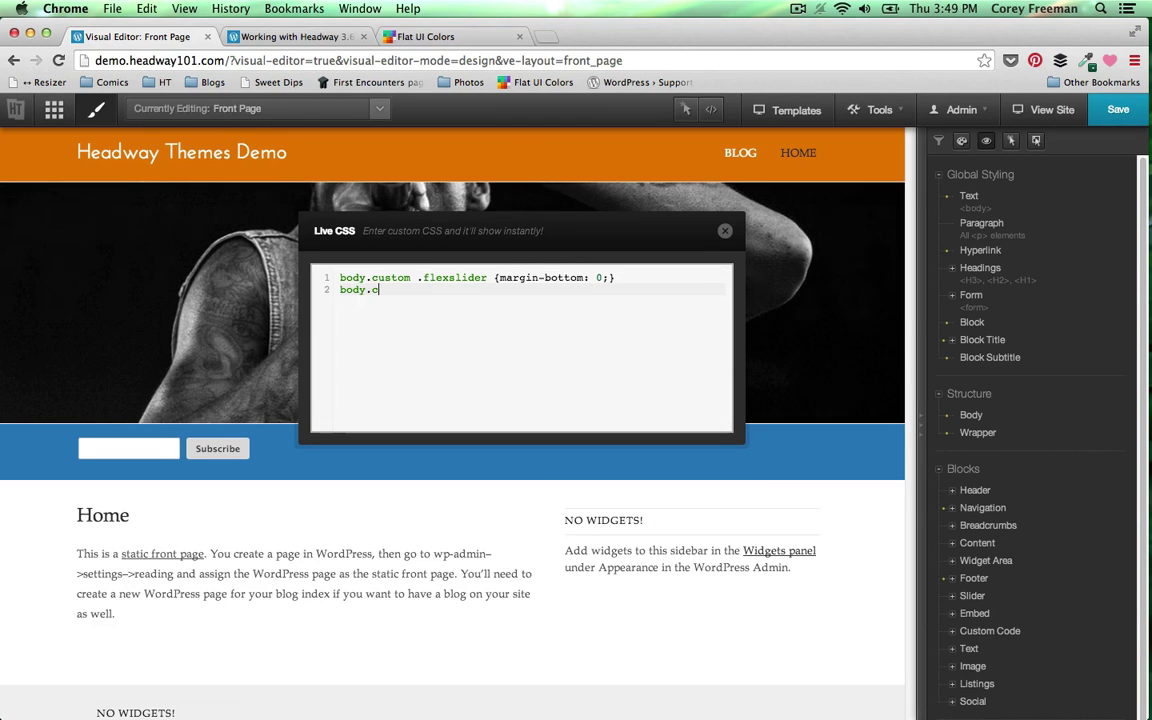
{"action": "type", "text": "ustom input#"}
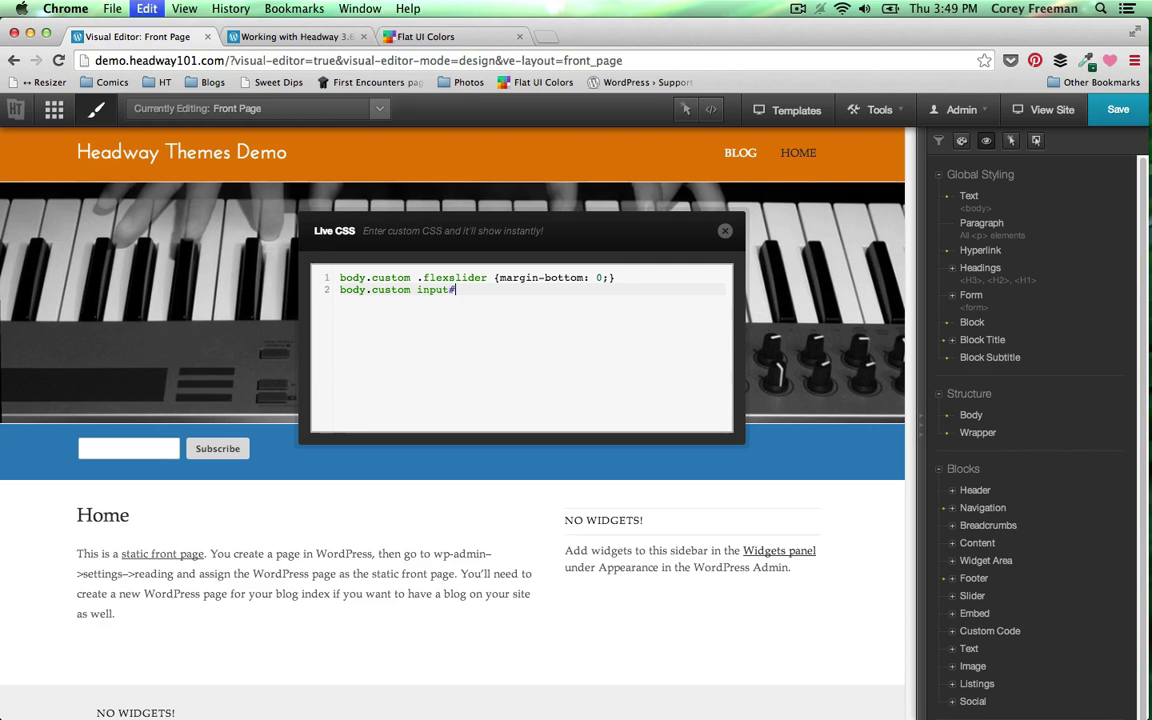
{"action": "key", "text": "super+v"}
{"action": "type", "text": "{}"}
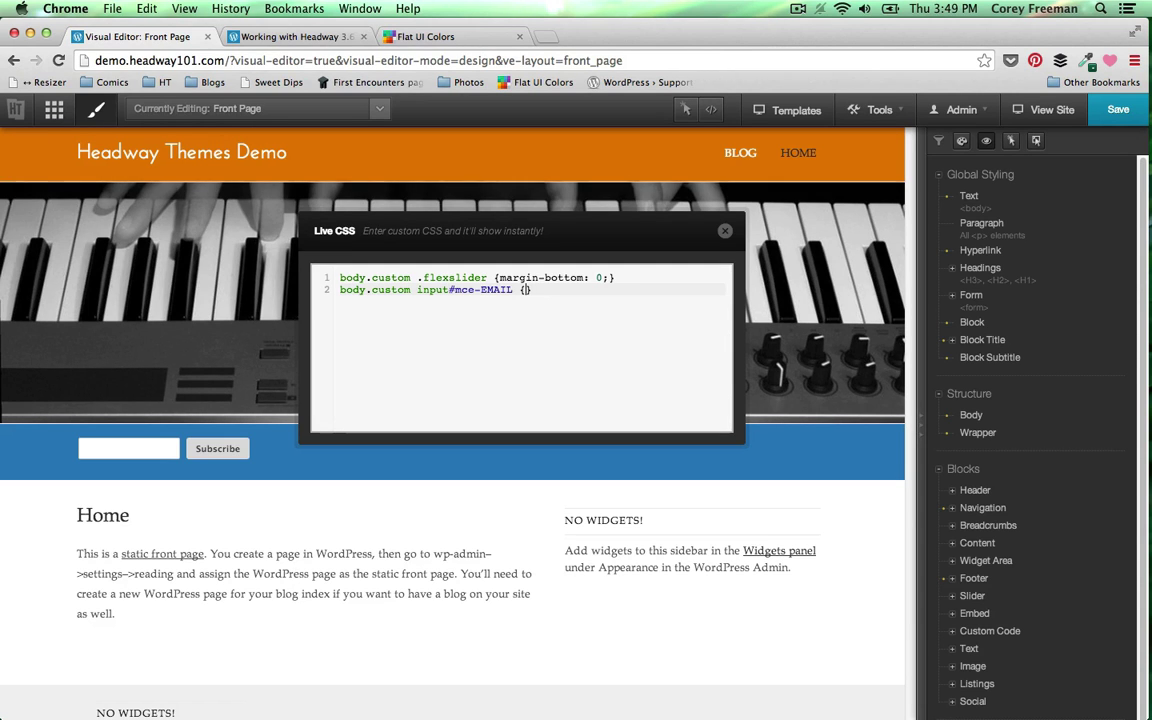
{"action": "type", "text": "width: 80%"}
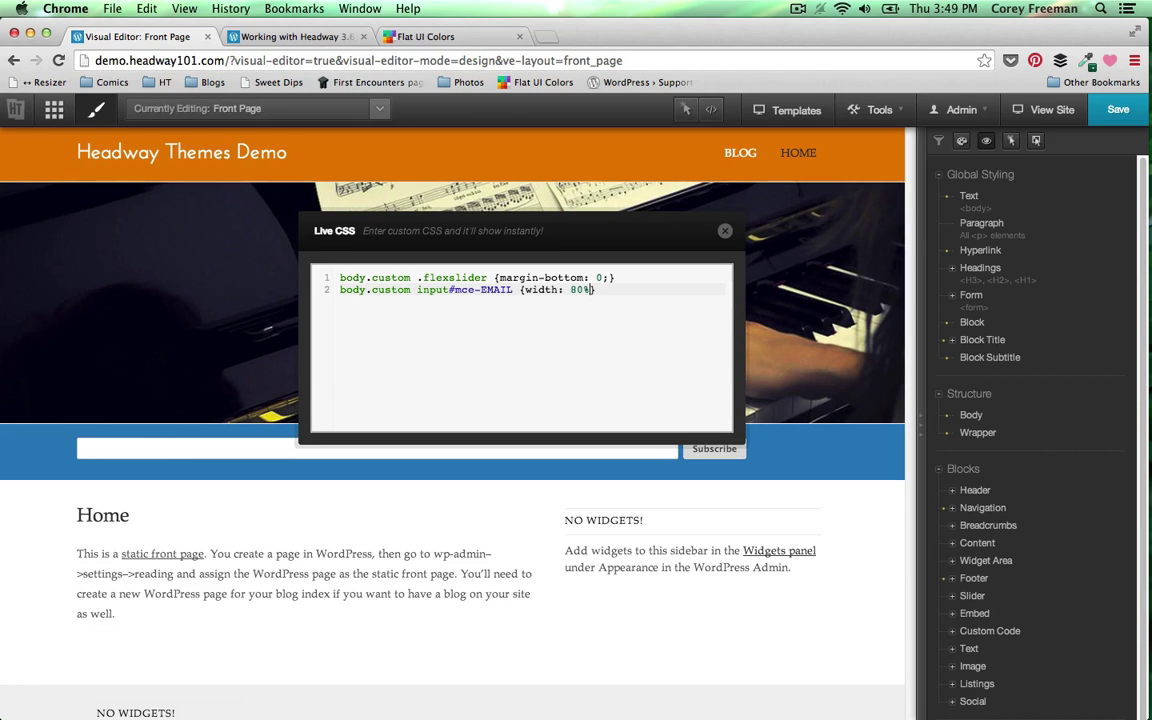
{"action": "type", "text": ";"}
- Begin another Live CSS rule with body.custom input# before fetching the next id
{"action": "key", "text": "Return"}
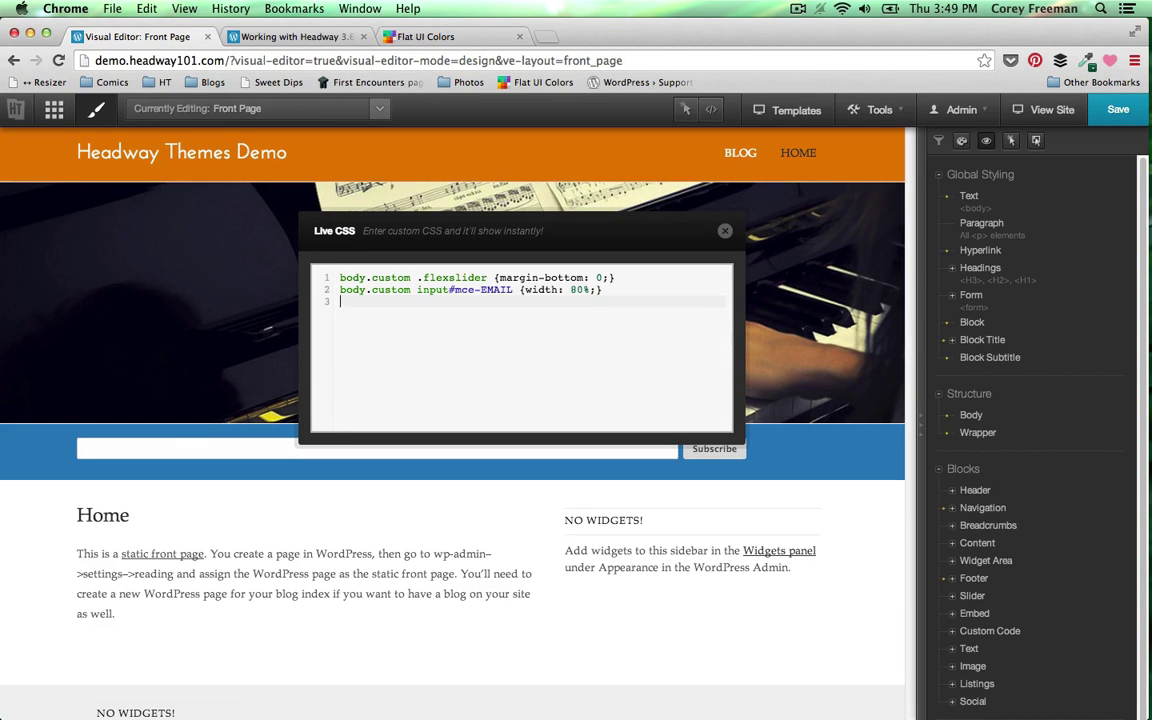
{"action": "type", "text": "body.custom input#"}
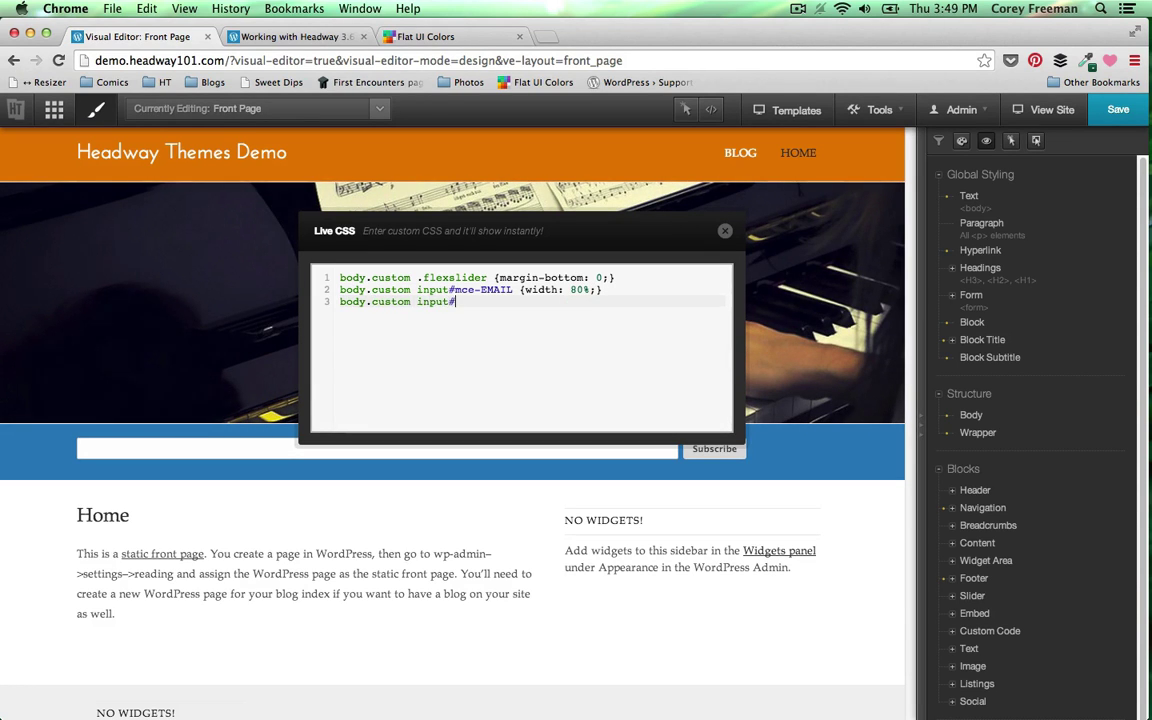
{"action": "mouse_move", "coordinate": [1124, 465]}
{"action": "left_click", "coordinate": [1124, 357]}
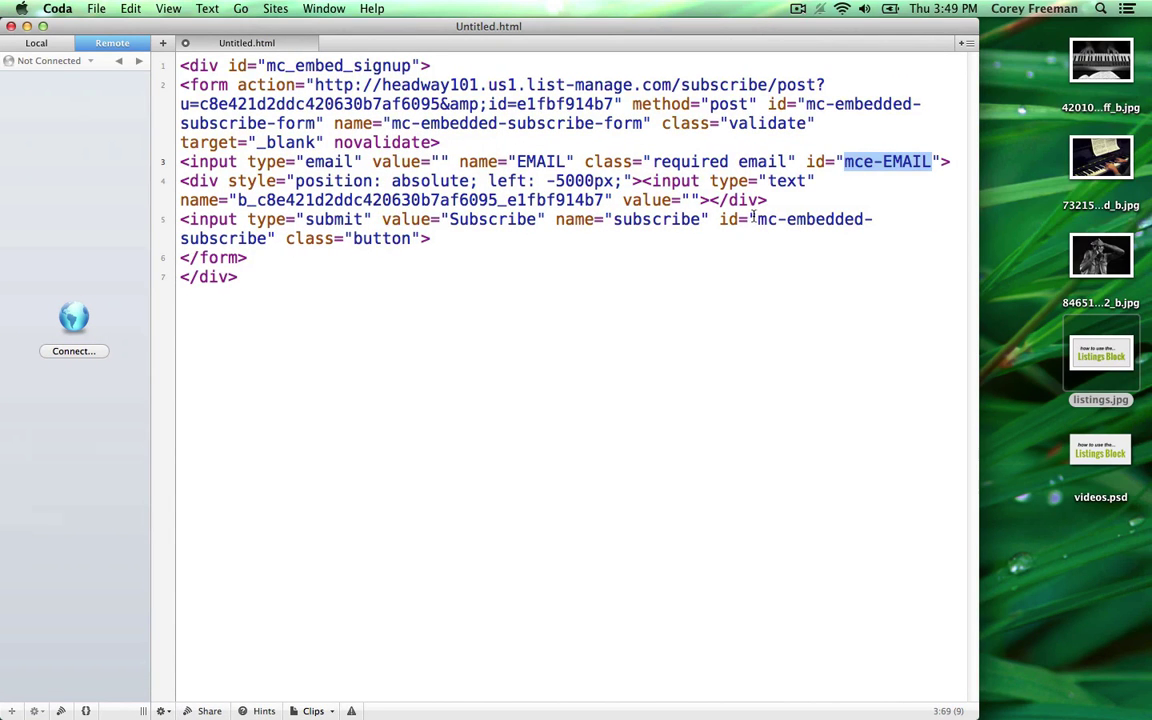
- Copy the mc-embedded-subscribe id and complete the rule input#mc-embedded-subscribe {width: auto;}
{"action": "left_click_drag", "start_coordinate": [752, 218], "coordinate": [268, 238]}
{"action": "key", "text": "super+c"}
{"action": "mouse_move", "coordinate": [1147, 233]}
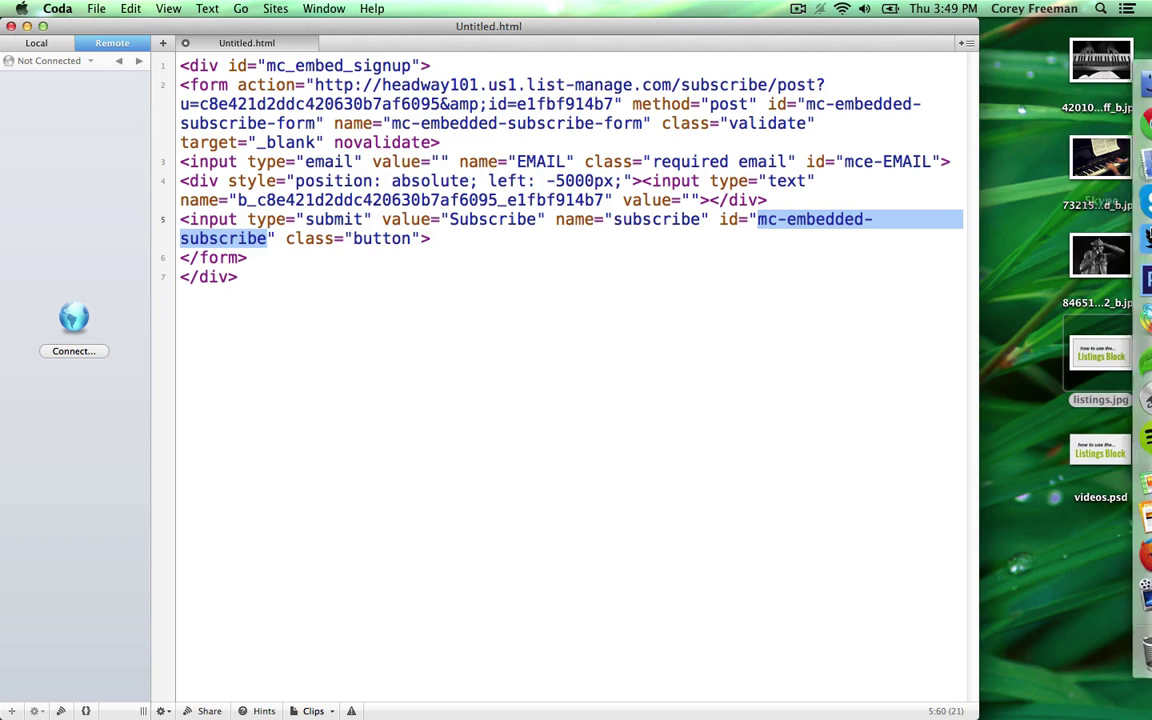
{"action": "left_click", "coordinate": [1127, 120]}
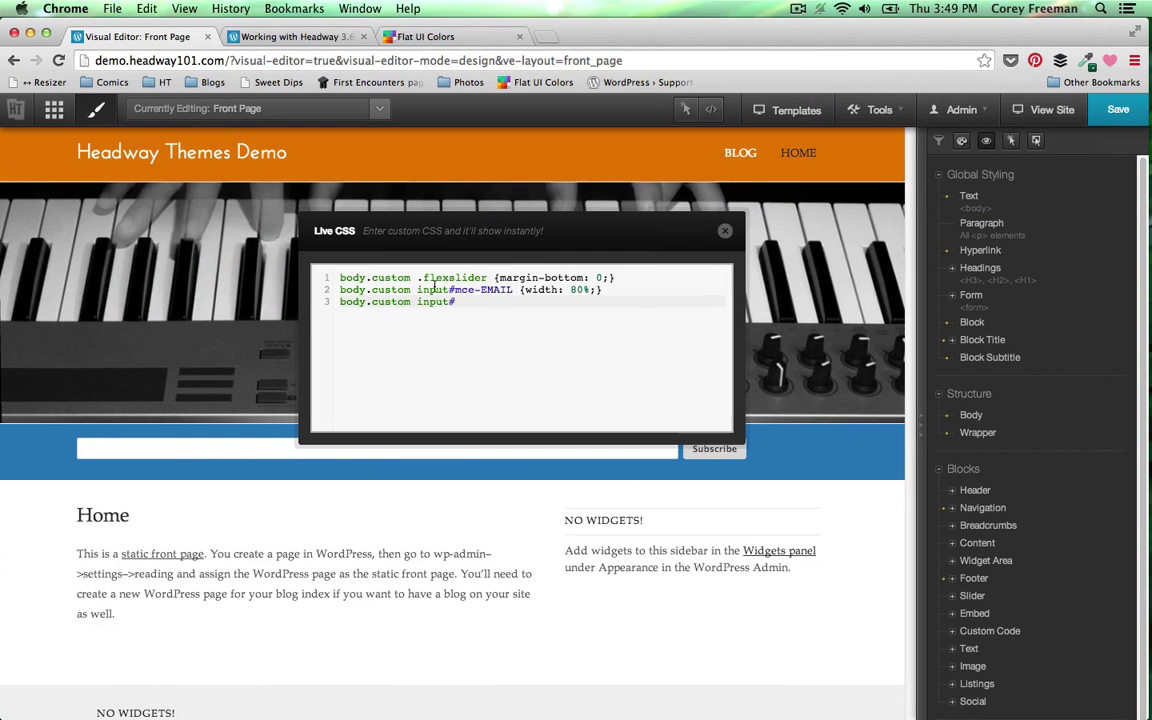
{"action": "key", "text": "super+v"}
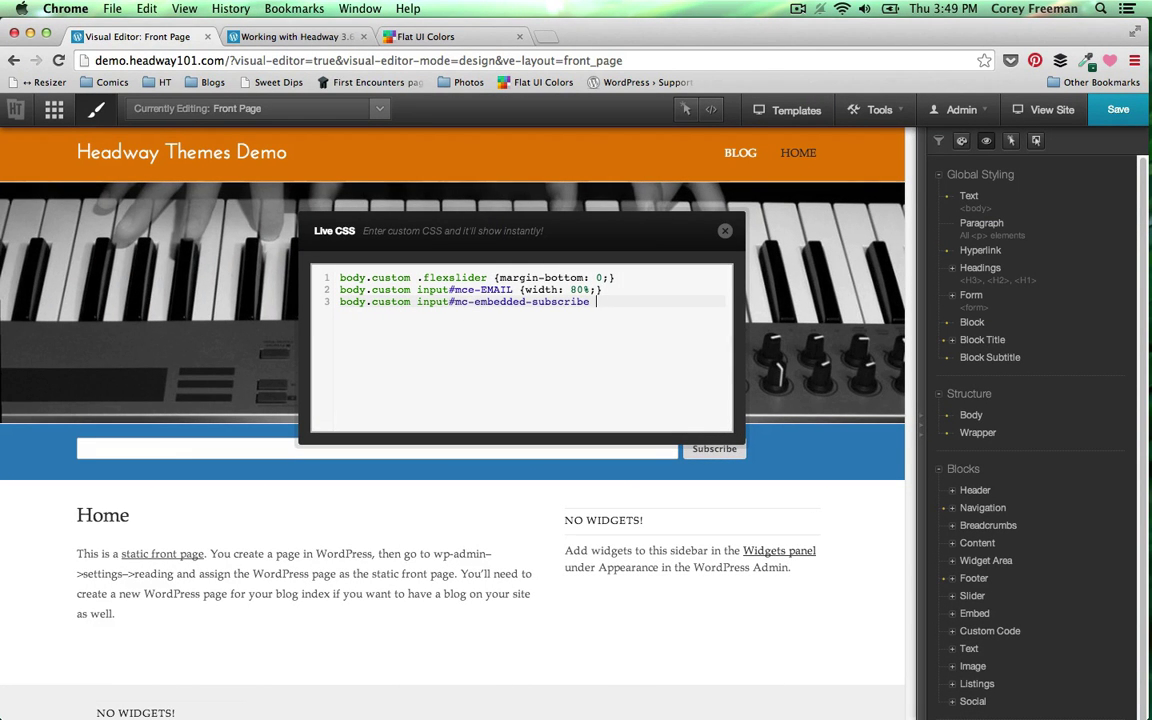
{"action": "type", "text": "{width: "}
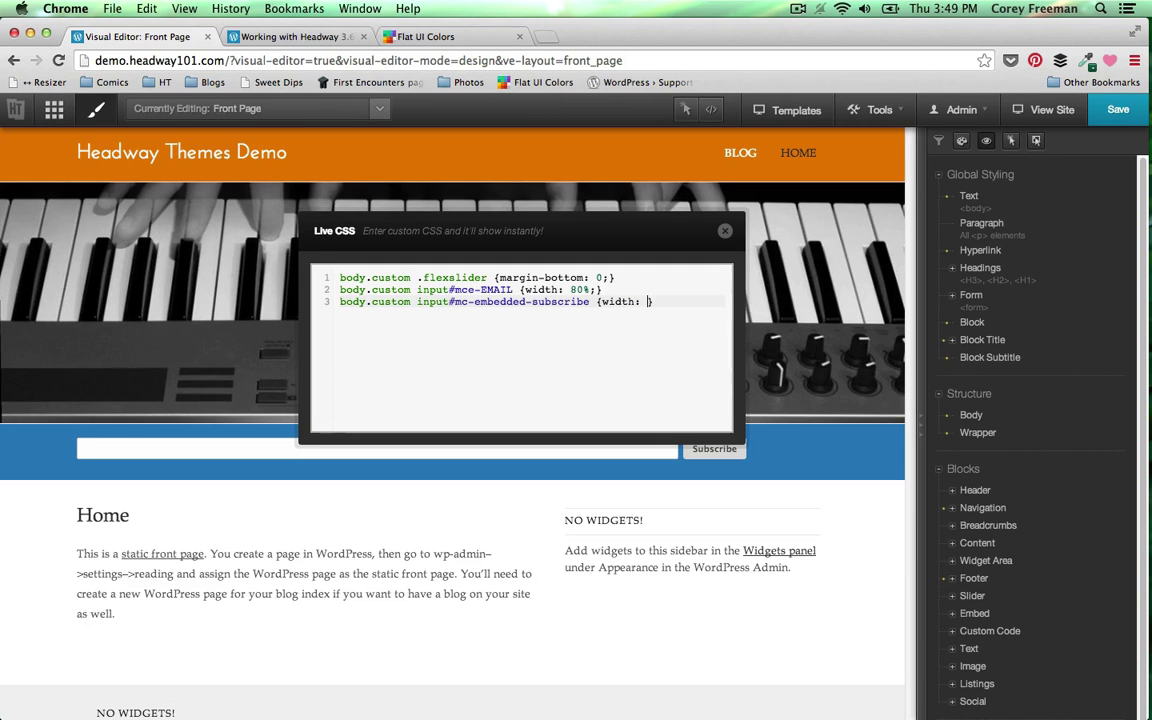
{"action": "type", "text": "auto;"}
- Start a new line 2 below the first rule beginning with body.custom
{"action": "left_click", "coordinate": [600, 277]}
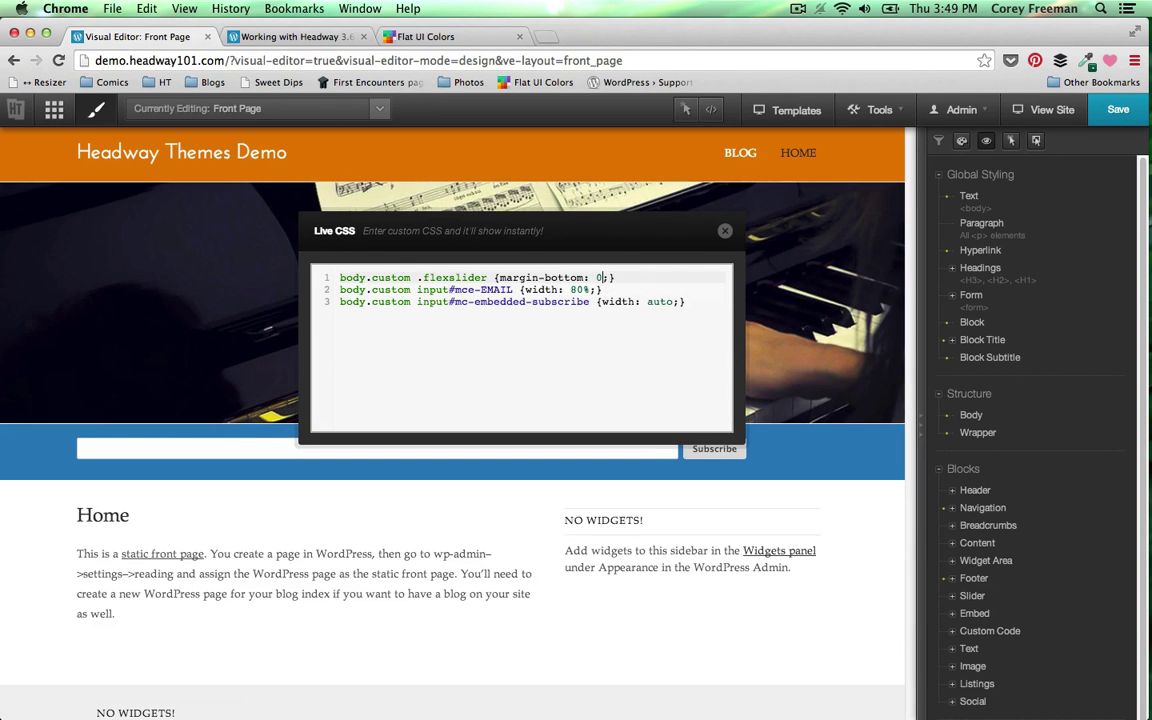
{"action": "key", "text": "End"}
{"action": "key", "text": "Return"}
{"action": "type", "text": "body.cu"}
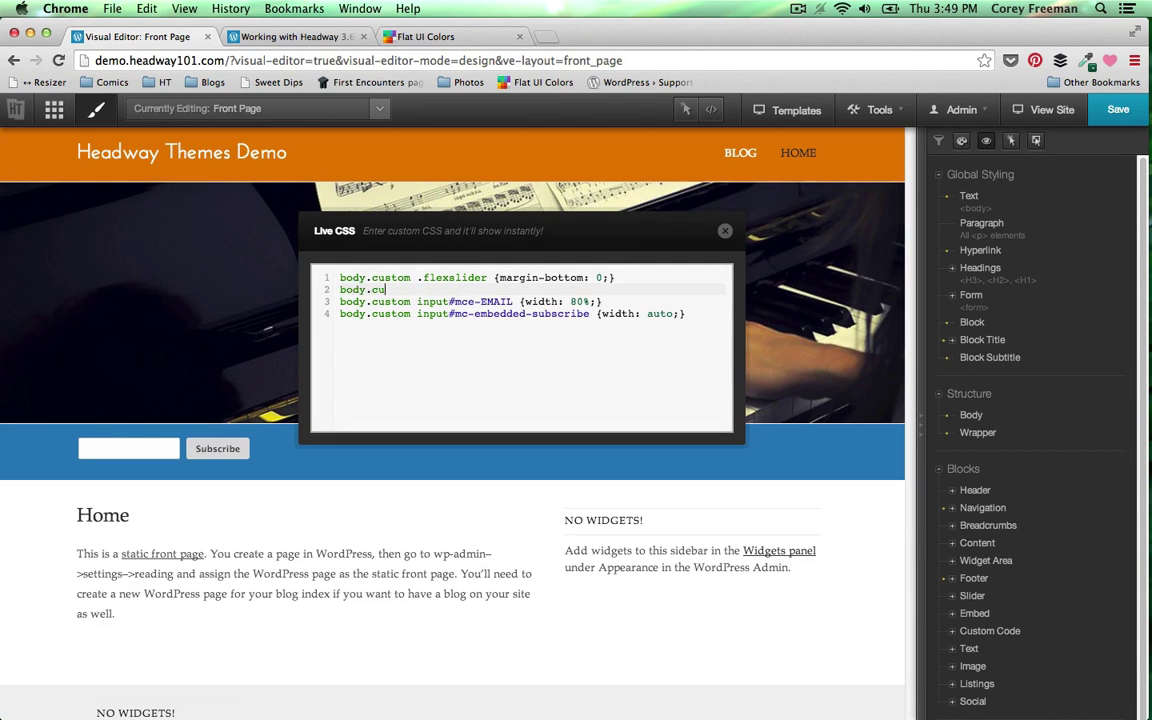
{"action": "type", "text": "stom"}
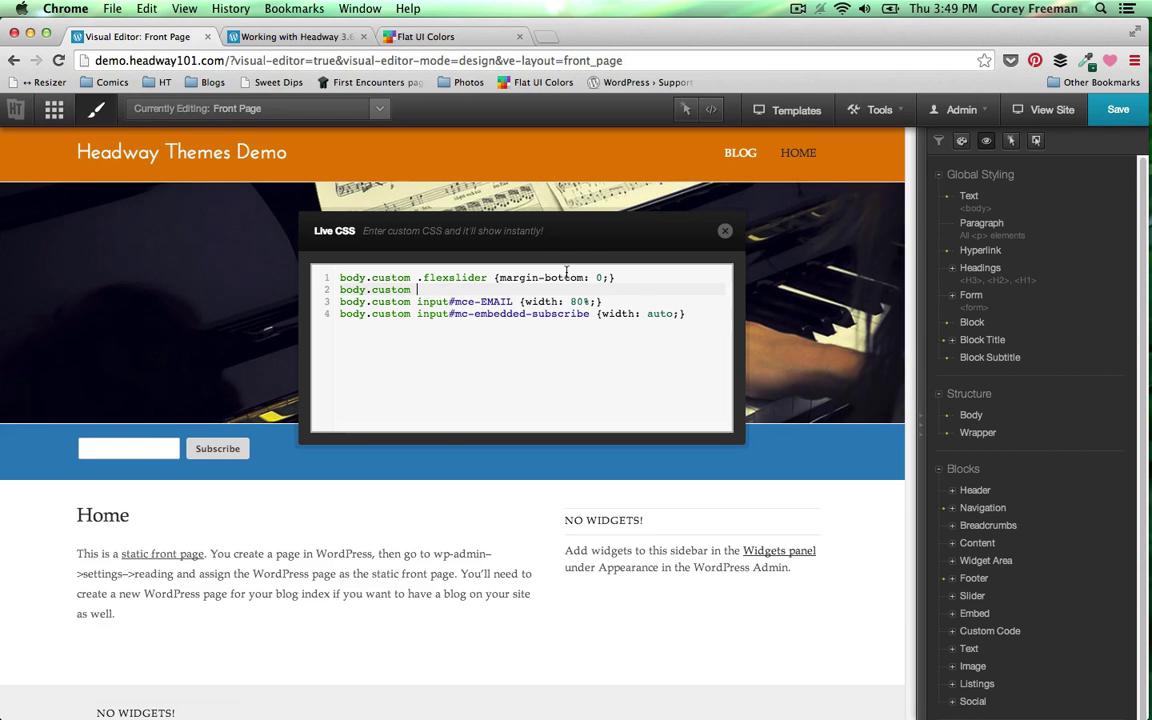
{"action": "left_click", "coordinate": [1128, 391]}
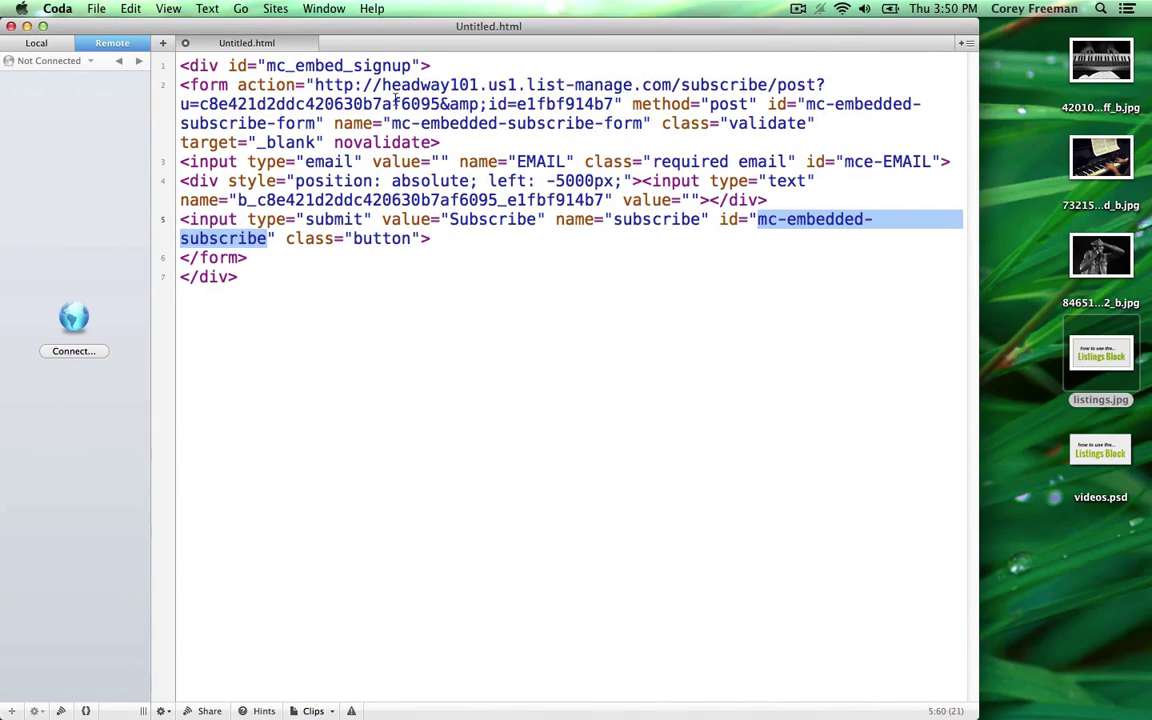
- Copy mc_embed_signup and finish line 2 as body.custom form#mc_embed_signup input {font-size: 16px;}
{"action": "double_click", "coordinate": [268, 66]}
{"action": "key", "text": "super+c"}
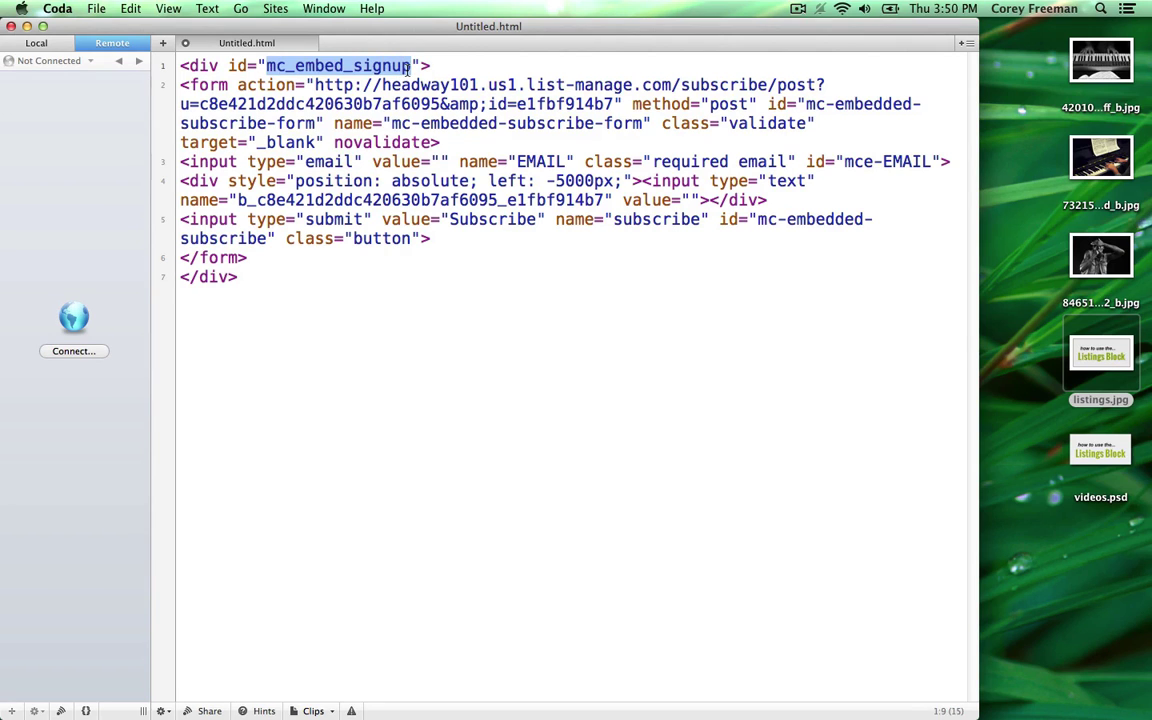
{"action": "mouse_move", "coordinate": [1126, 161]}
{"action": "left_click", "coordinate": [1126, 124]}
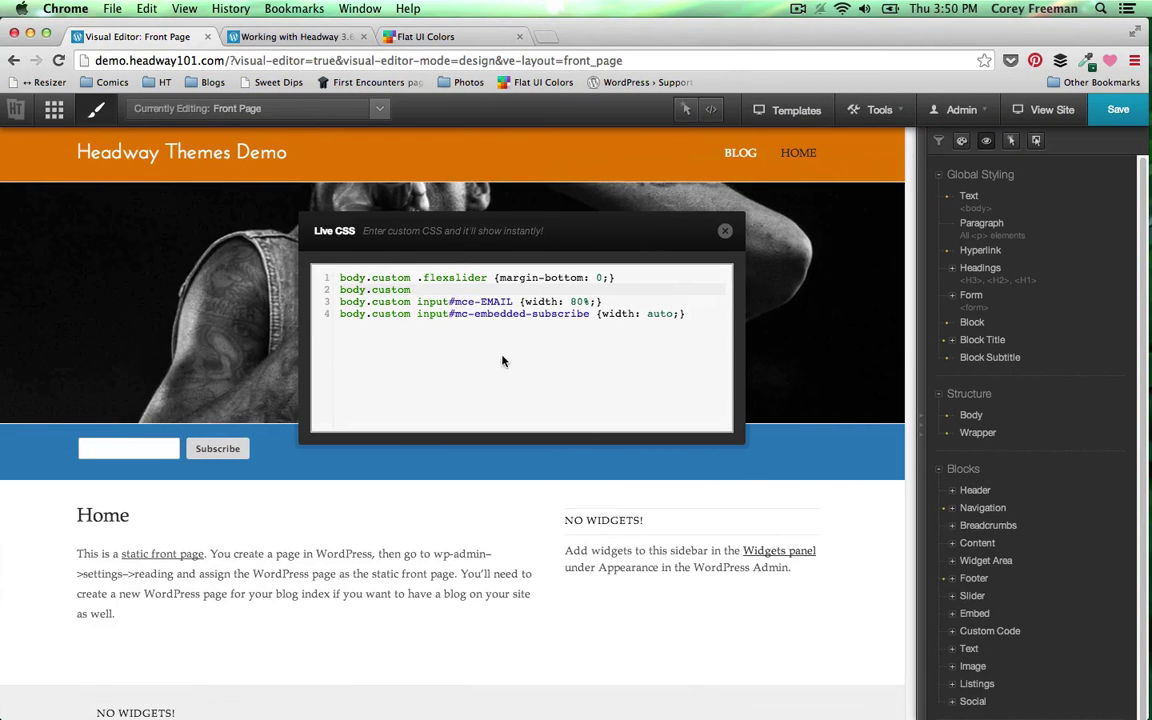
{"action": "type", "text": "form#"}
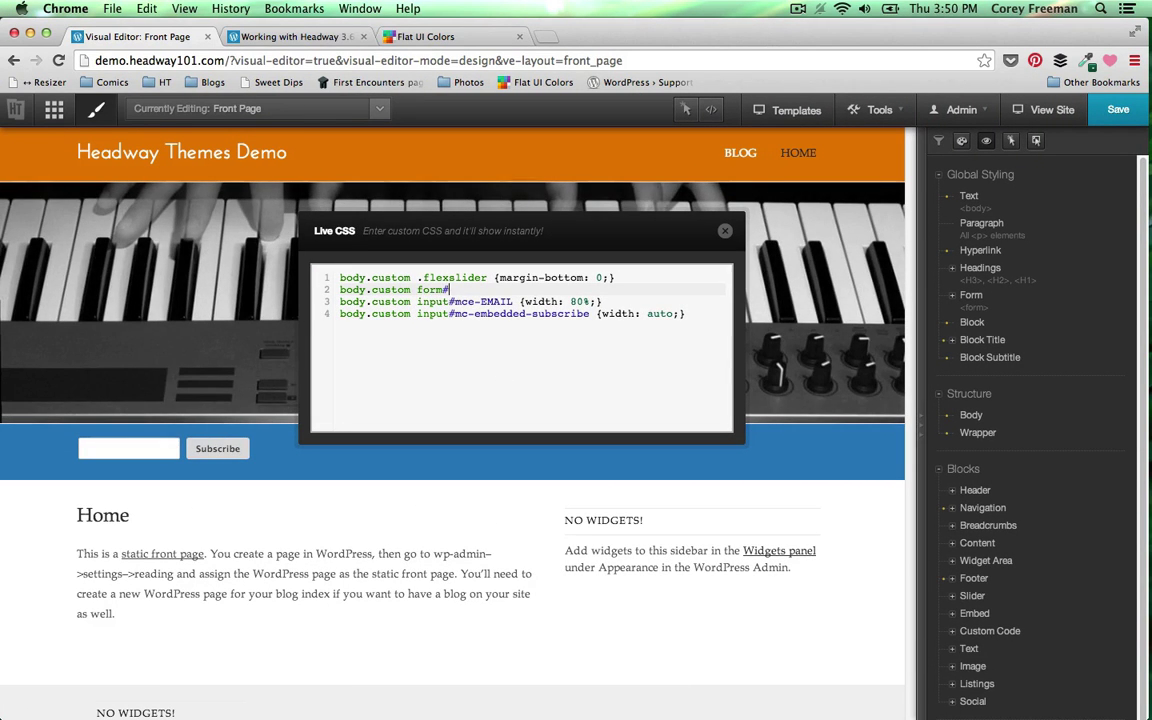
{"action": "key", "text": "super+v"}
{"action": "type", "text": "{}"}
{"action": "key", "text": "Left"}
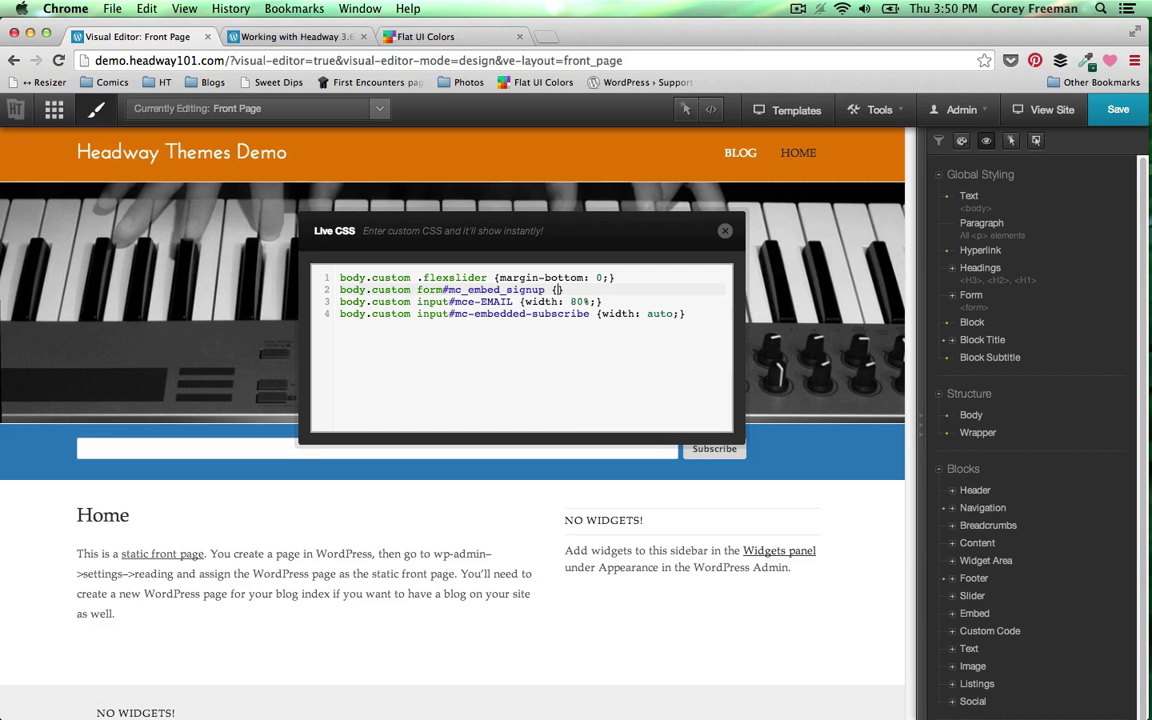
{"action": "type", "text": "font-size: 16px;"}
{"action": "left_click", "coordinate": [549, 289]}
{"action": "type", "text": "input"}
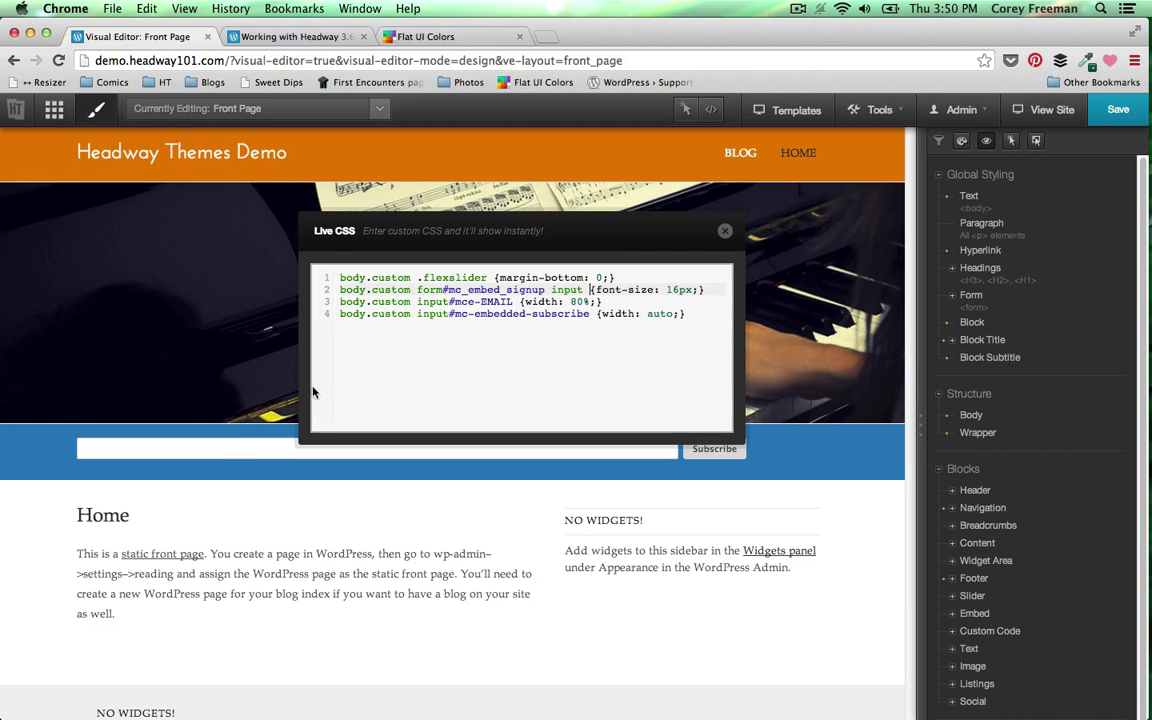
- Type a sample e-mail address into the subscribe field to check the text size
{"action": "left_click", "coordinate": [221, 448]}
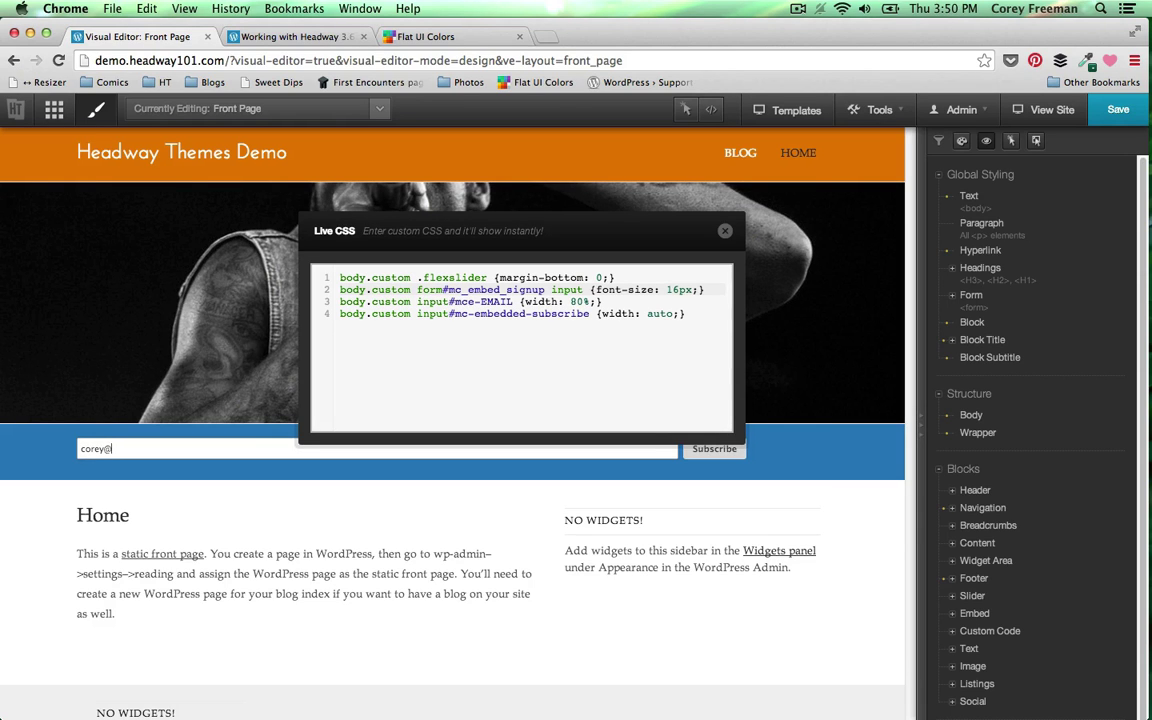
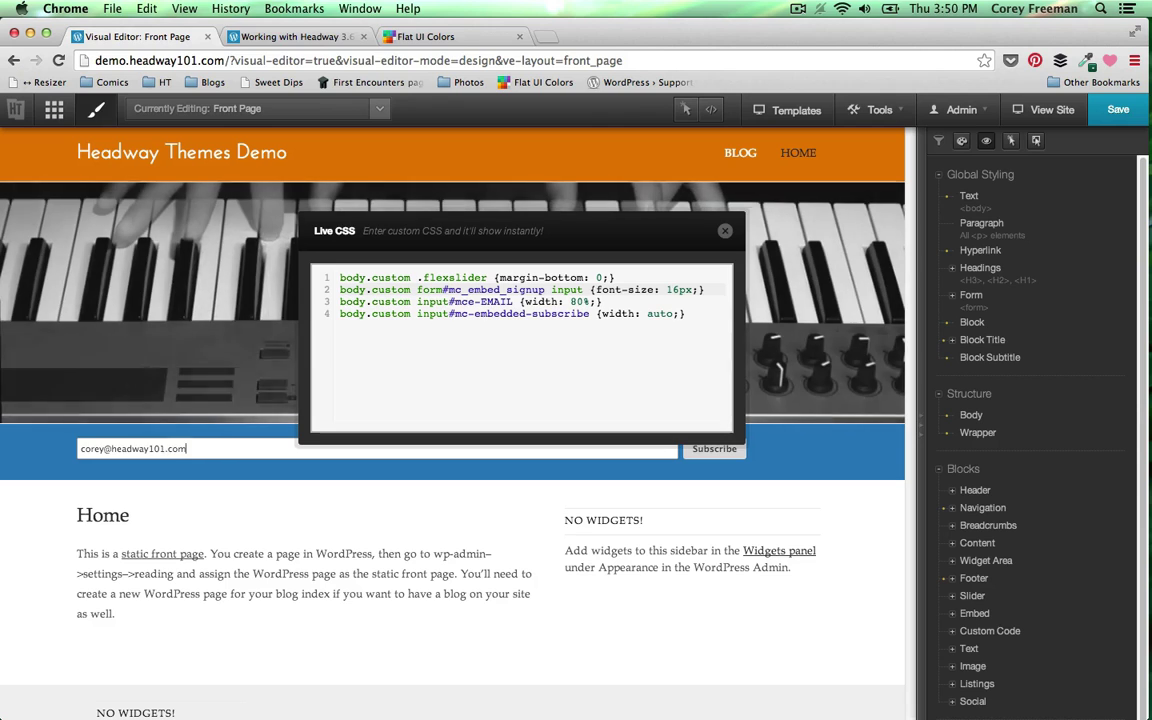
{"action": "left_click", "coordinate": [329, 346]}
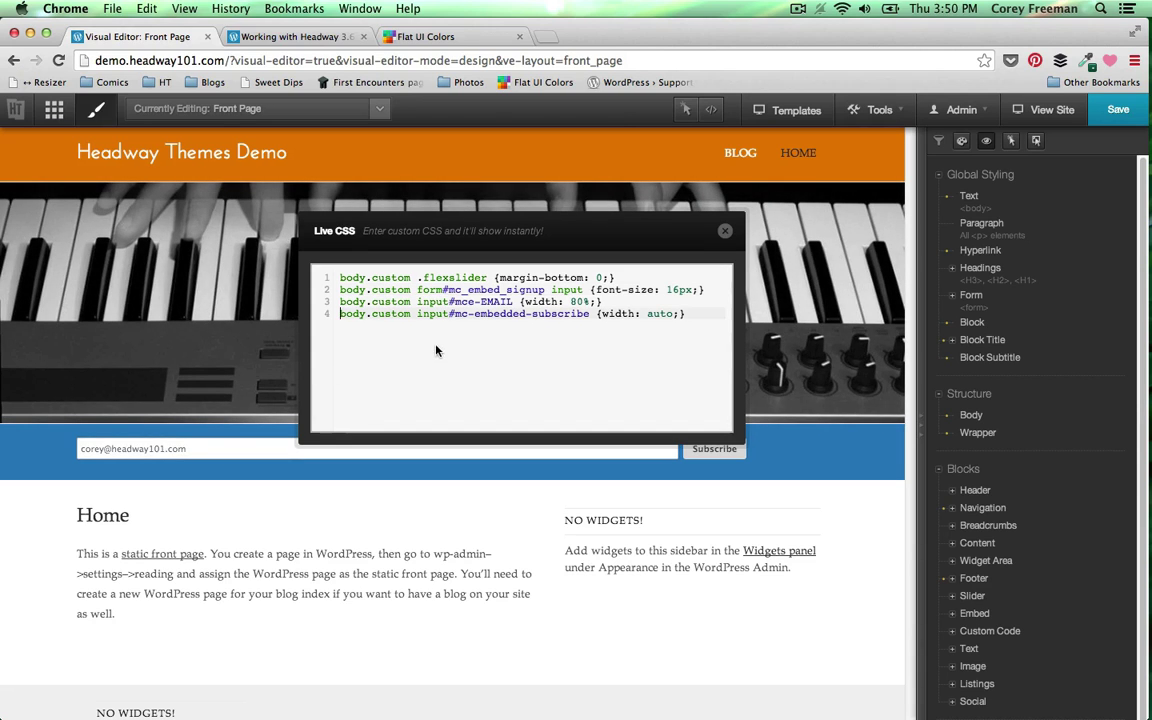
- Change the signup selector from form# to div# and lower the email width to 60%
{"action": "left_click", "coordinate": [437, 289]}
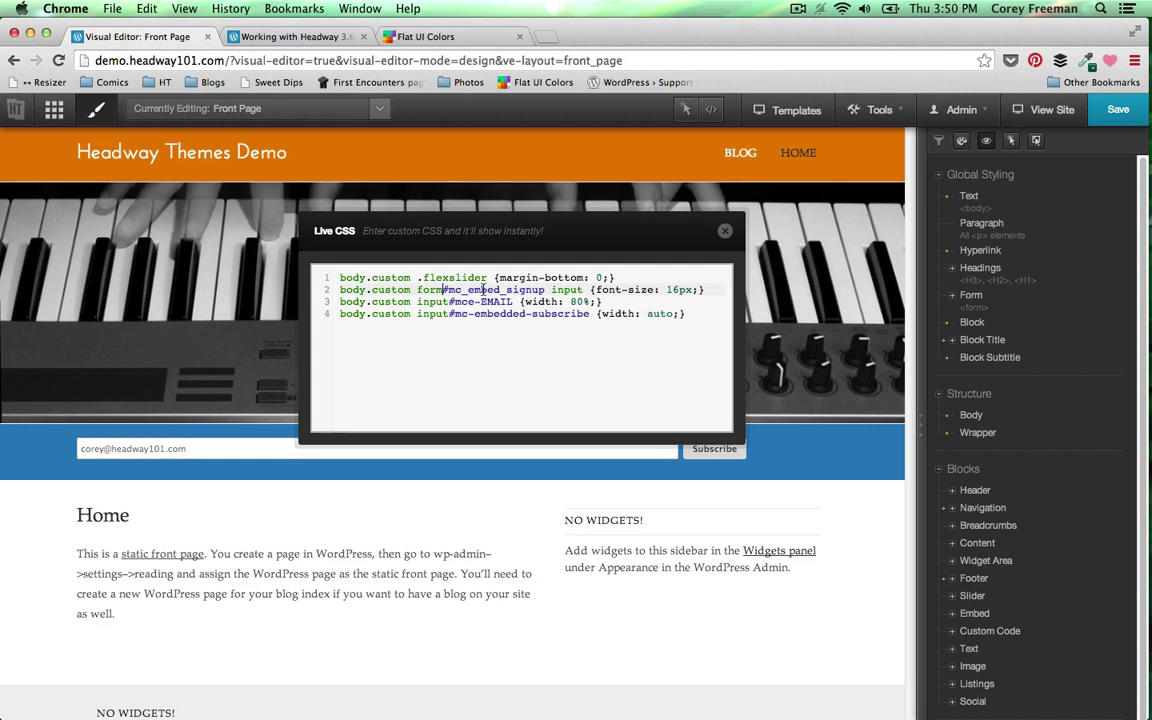
{"action": "key", "text": "BackSpace"}
{"action": "key", "text": "BackSpace"}
{"action": "key", "text": "BackSpace"}
{"action": "key", "text": "BackSpace"}
{"action": "type", "text": "div"}
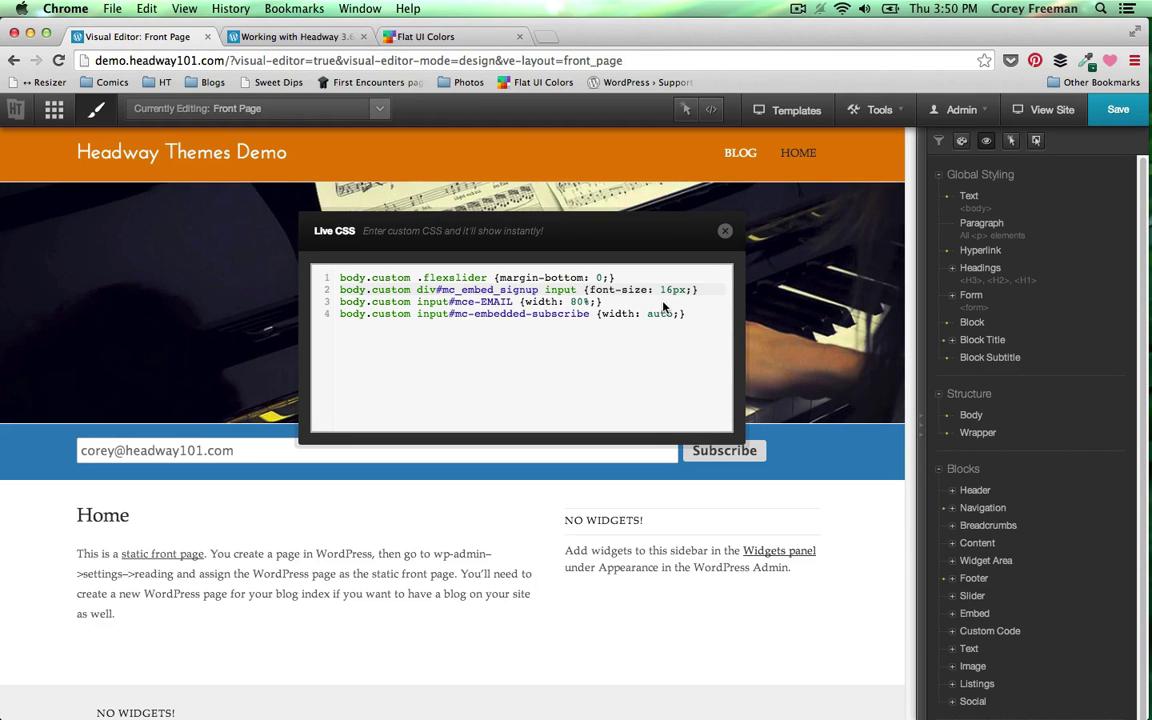
{"action": "left_click", "coordinate": [580, 301]}
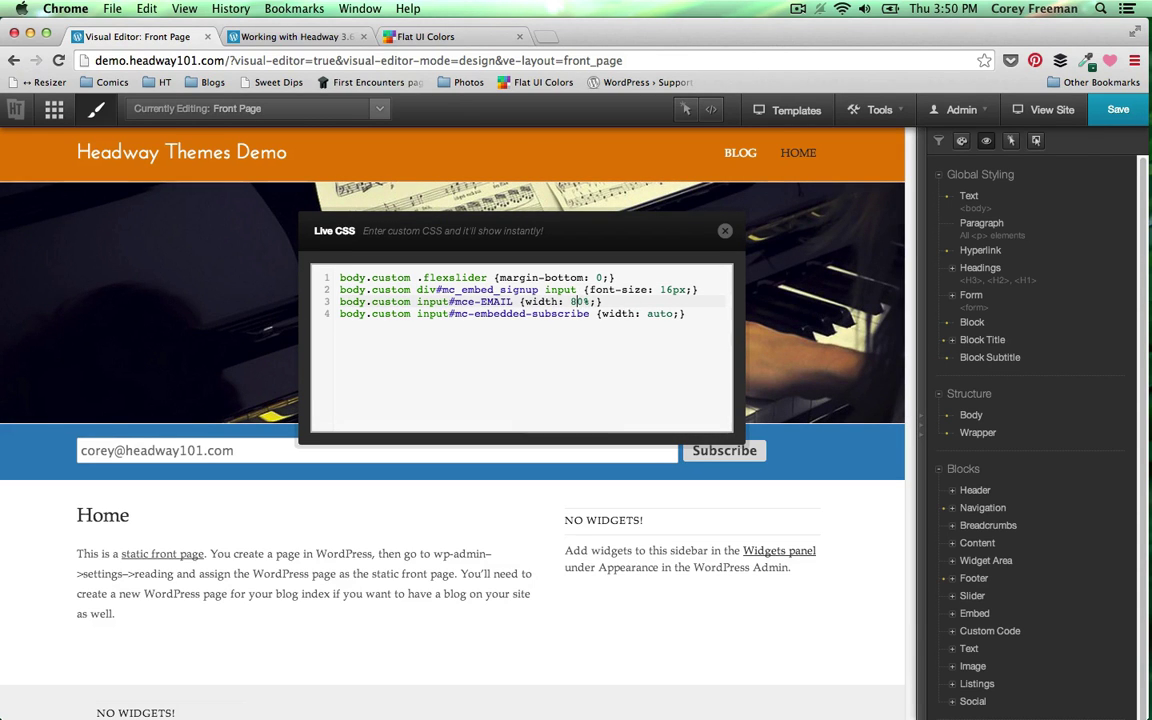
{"action": "key", "text": "BackSpace"}
{"action": "type", "text": "6"}
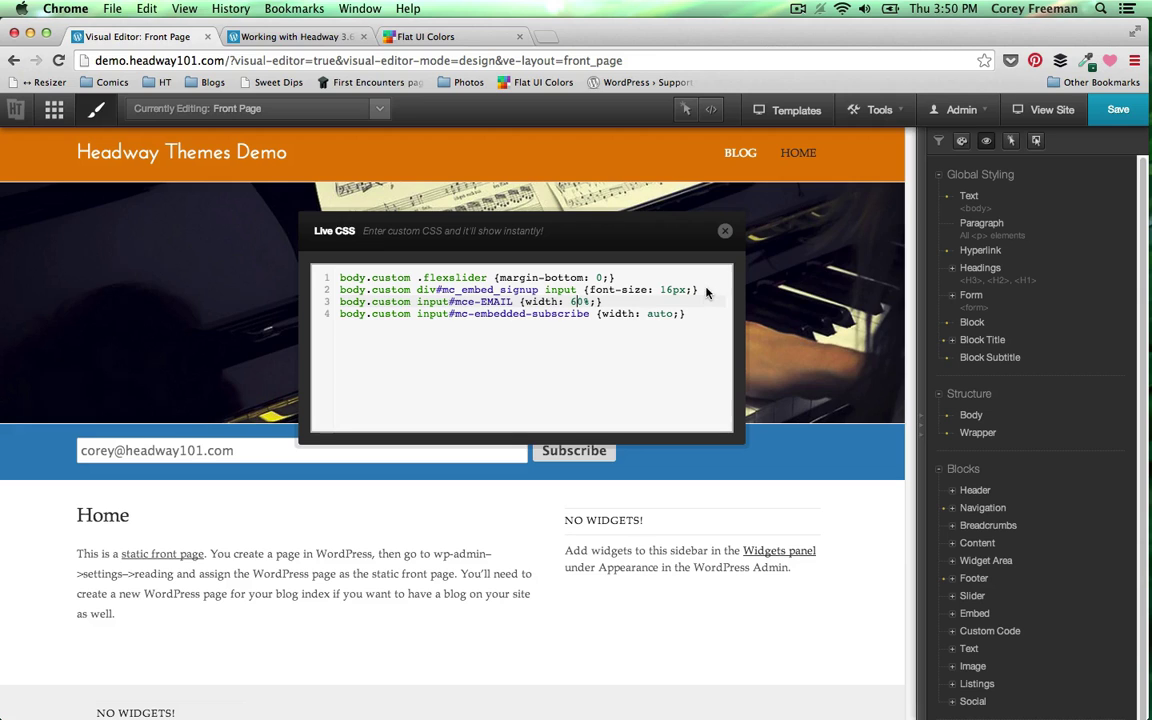
- Add the rule body.custom div#mc_embed_signup {text-align: center;} below the first rule
{"action": "left_click", "coordinate": [697, 289]}
{"action": "type", "text": "te"}
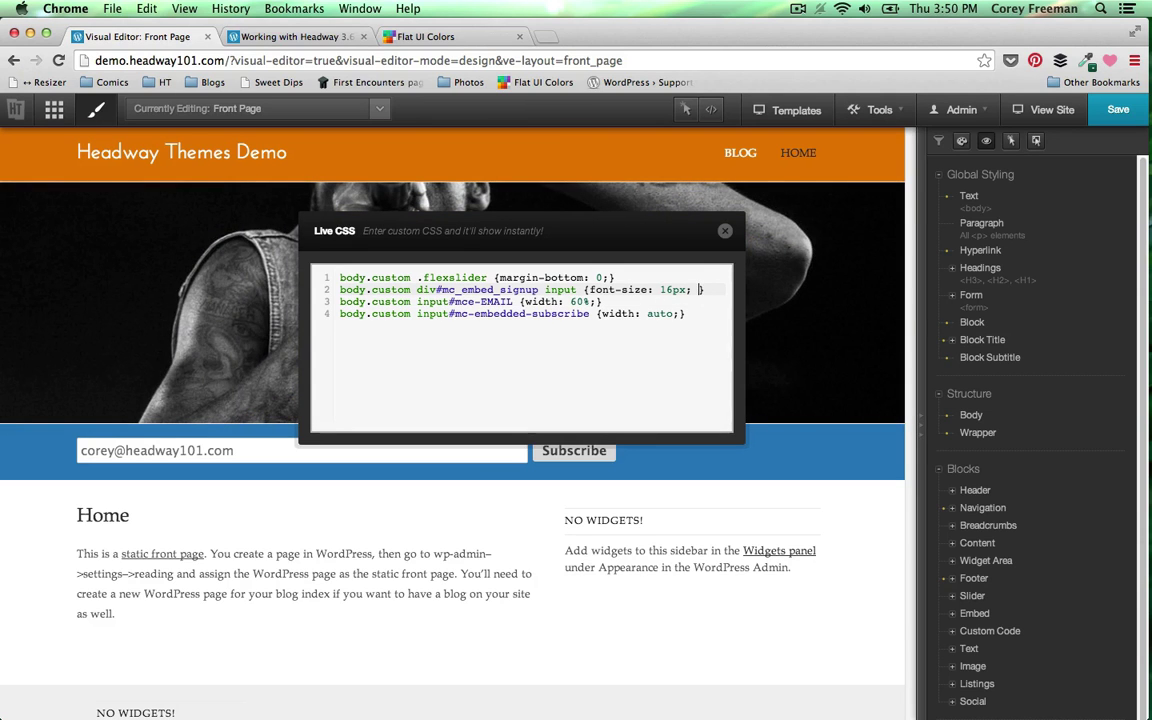
{"action": "left_click", "coordinate": [615, 277]}
{"action": "key", "text": "Return"}
{"action": "type", "text": "body.cus"}
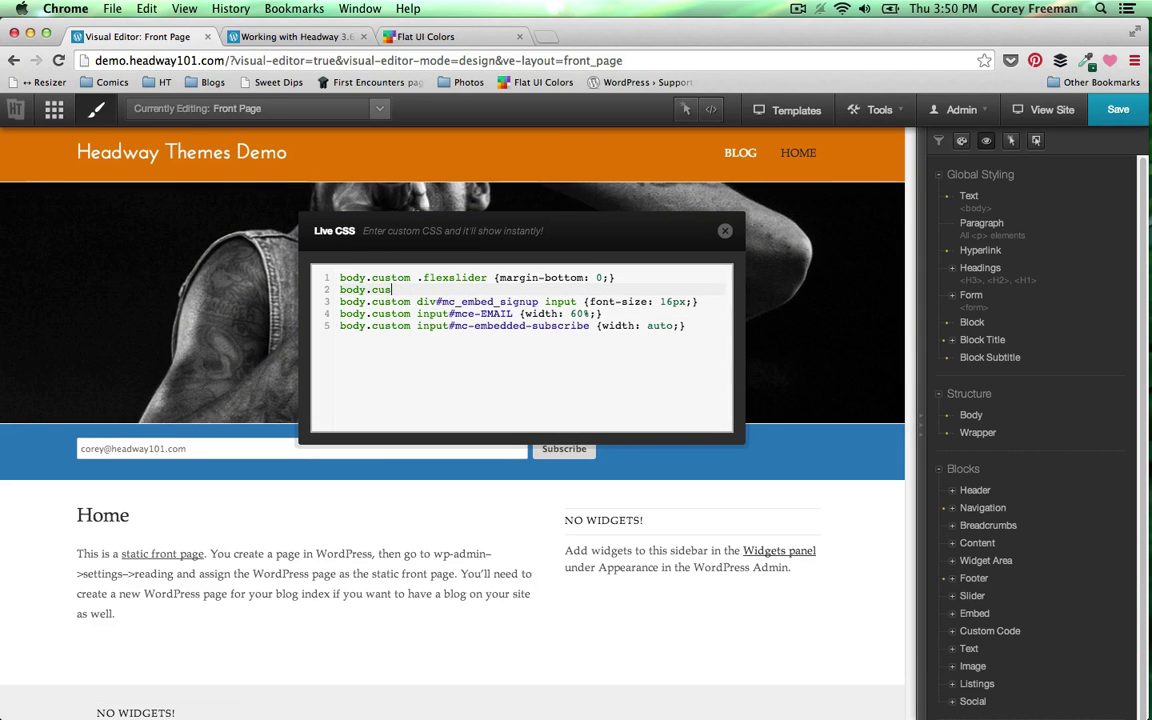
{"action": "type", "text": "tom div#mc_embed_signup {}"}
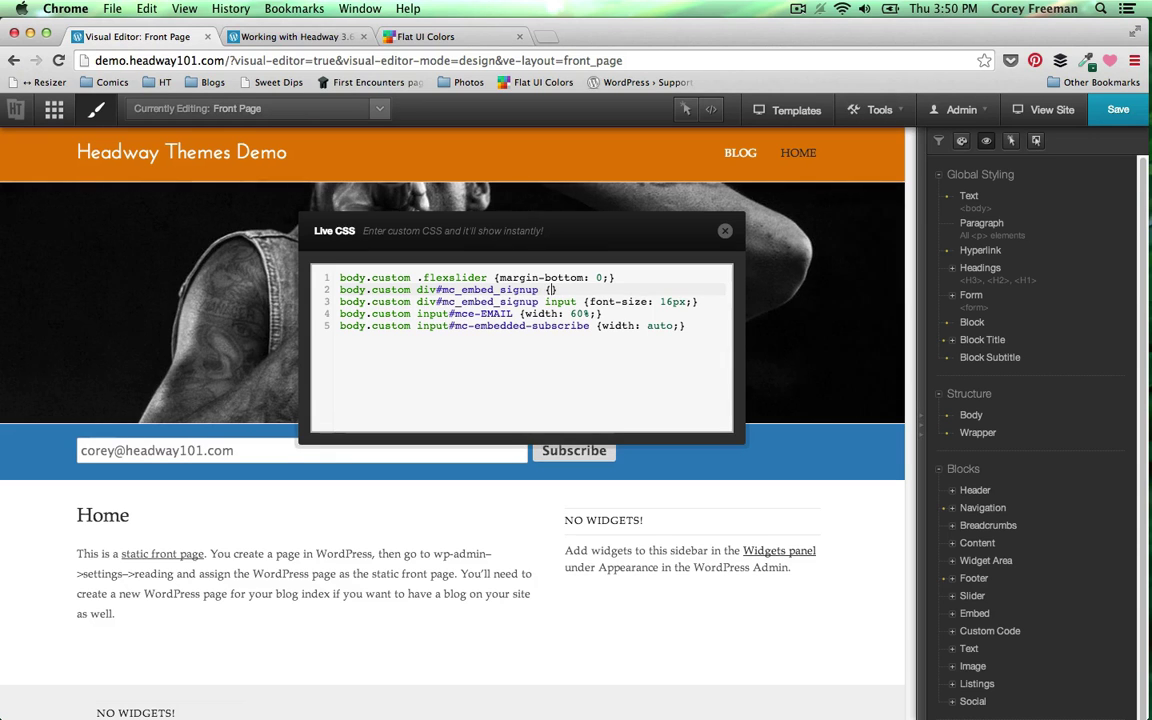
{"action": "type", "text": "text-align: center;"}
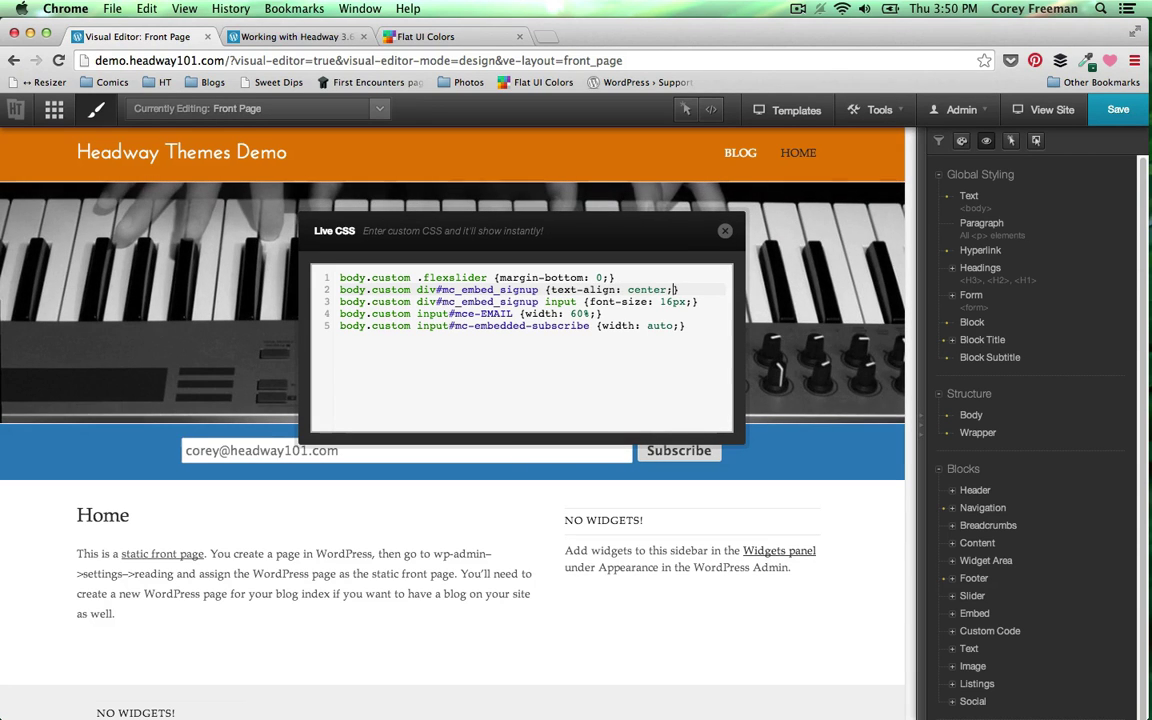
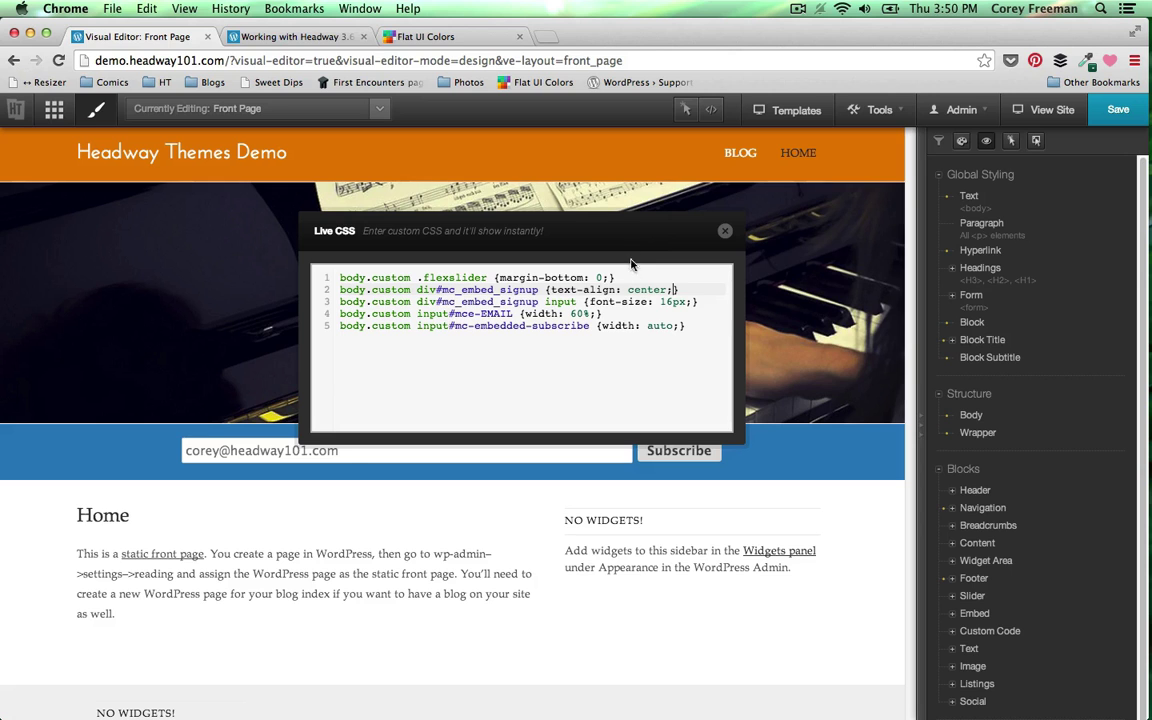
- Move the Live CSS panel aside and add padding 5px 15px to the subscribe button rule
{"action": "left_click_drag", "start_coordinate": [568, 234], "coordinate": [265, 190]}
{"action": "left_click", "coordinate": [458, 316]}
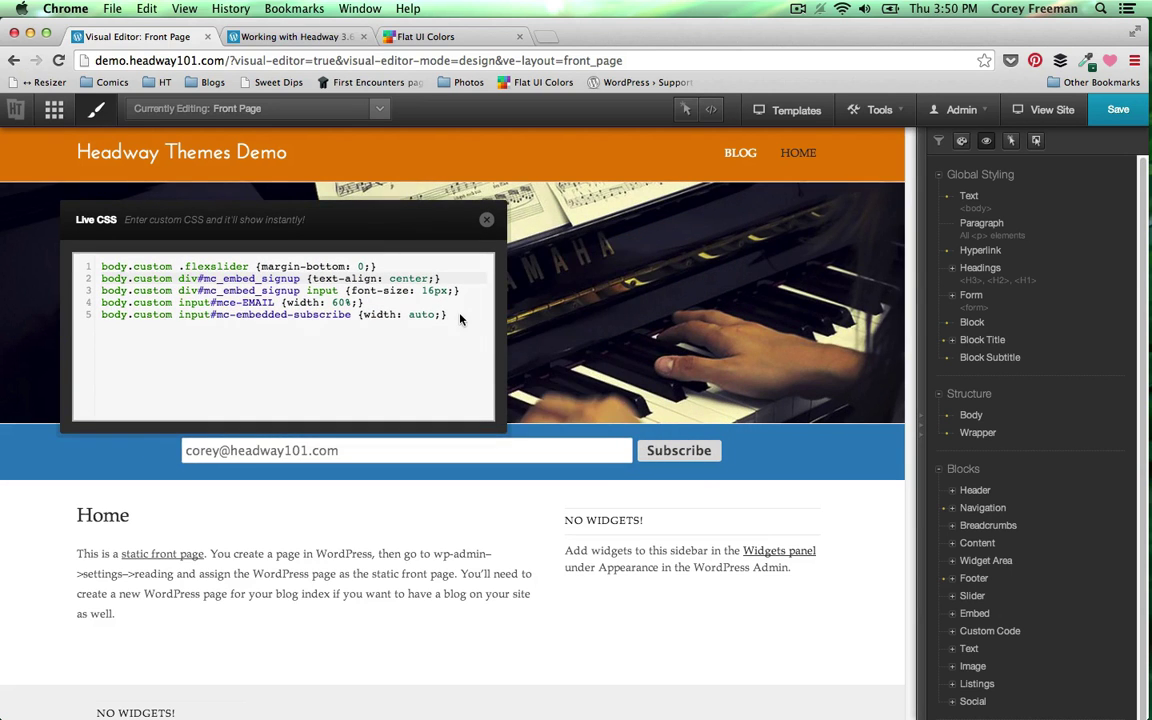
{"action": "key", "text": "Left"}
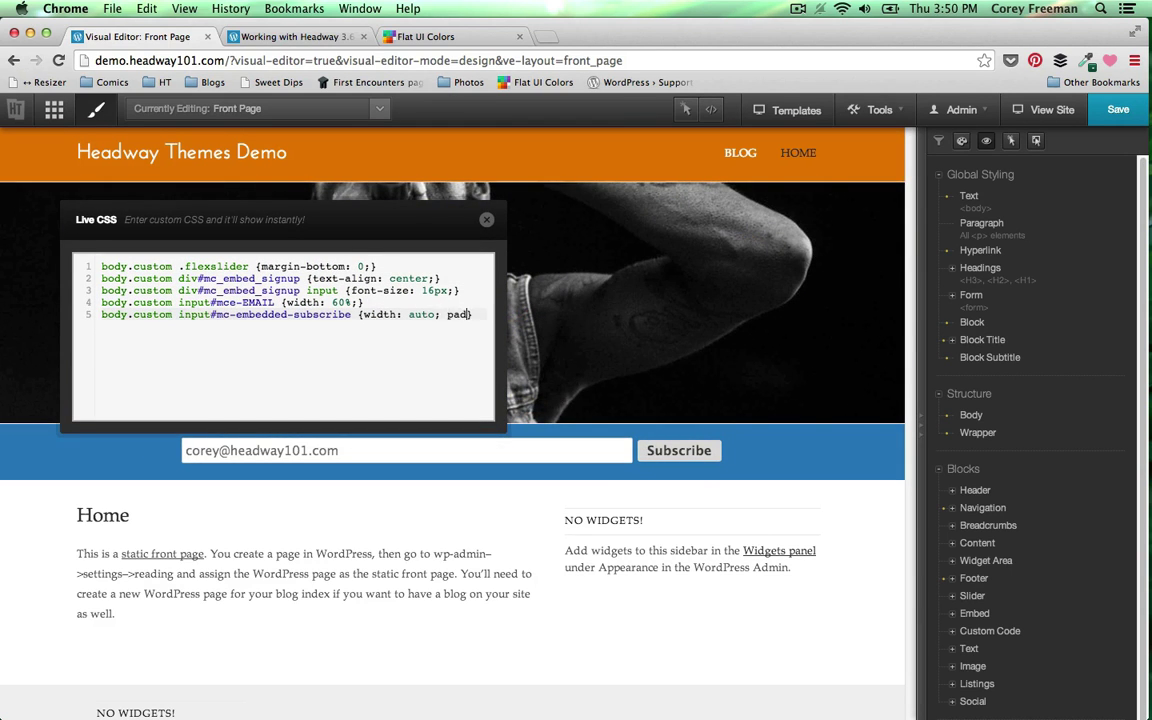
{"action": "type", "text": "padding: 5px;"}
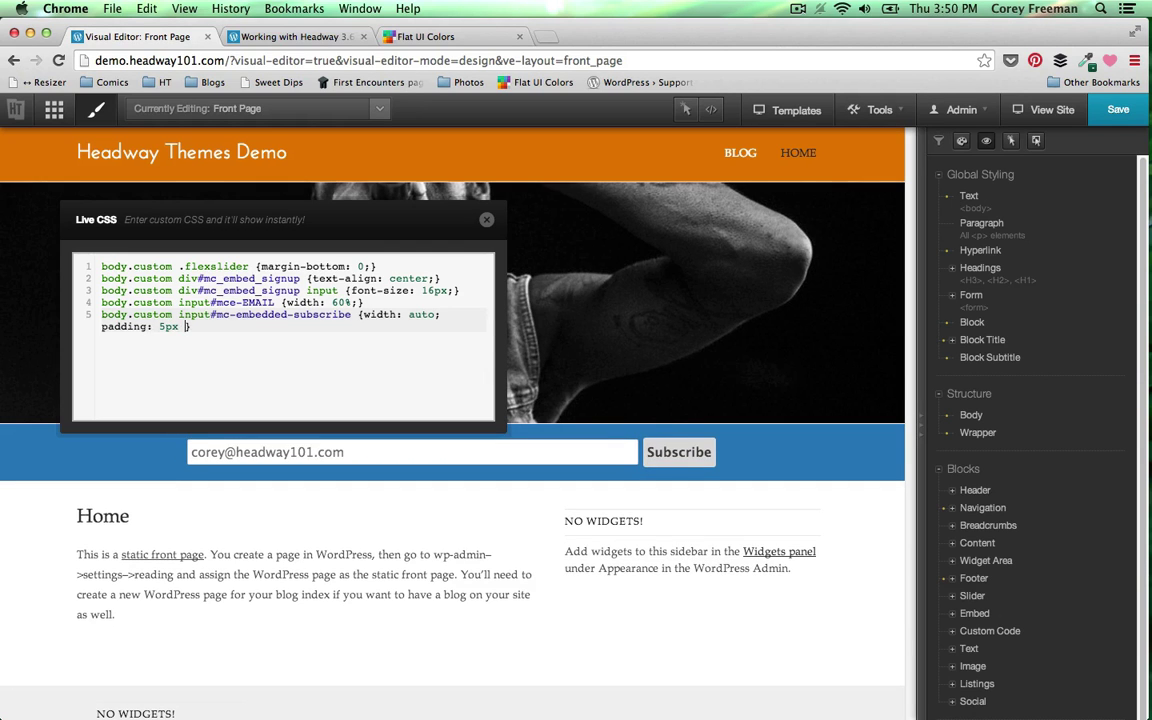
{"action": "type", "text": "15p"}
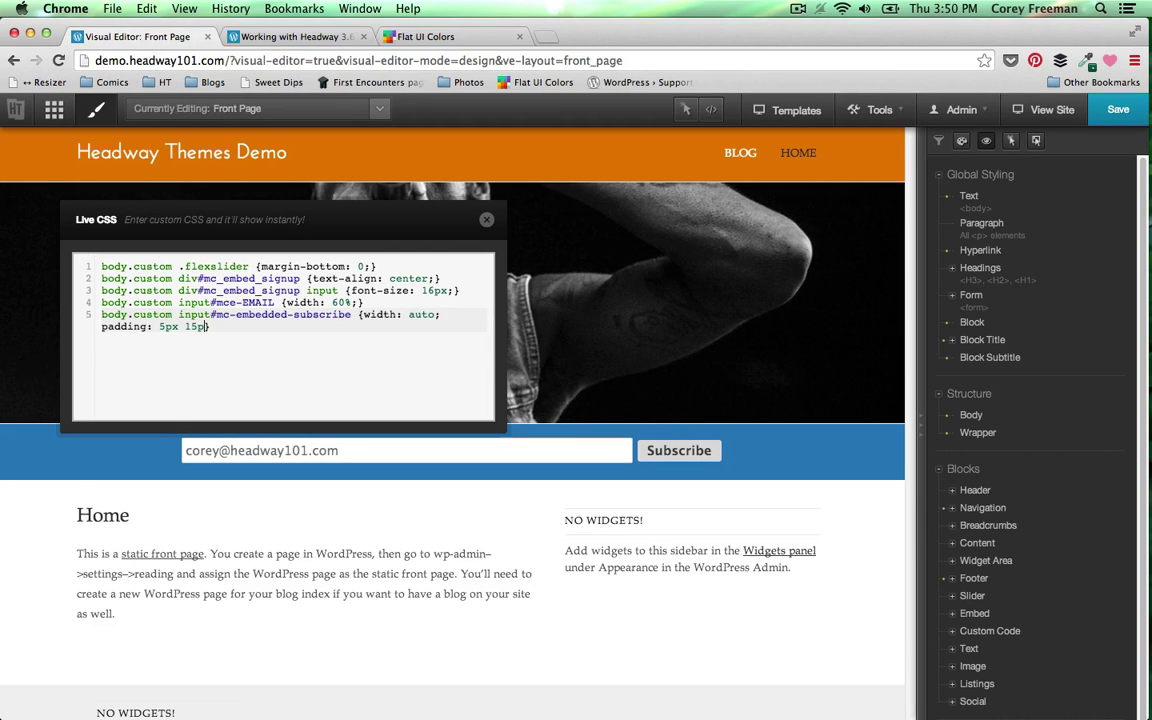
{"action": "type", "text": "x;"}
- Add padding to the mce-EMAIL rule, trying several values before settling on 9px
{"action": "left_click", "coordinate": [409, 304]}
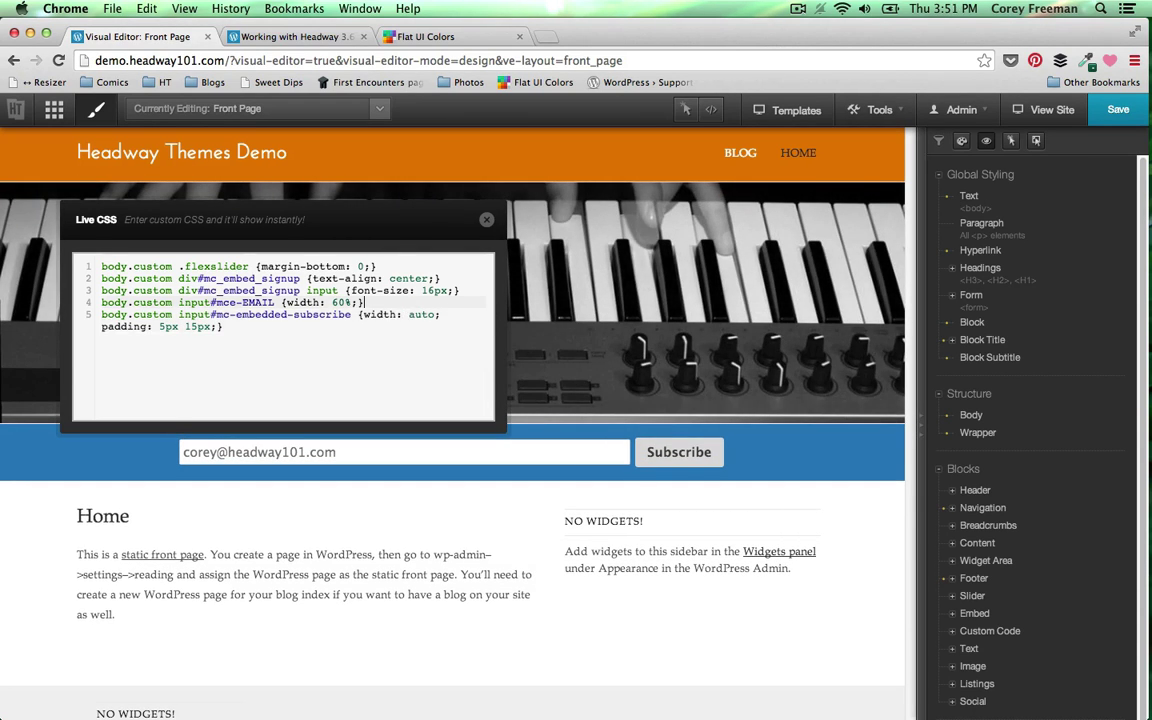
{"action": "type", "text": "padding: 5px;"}
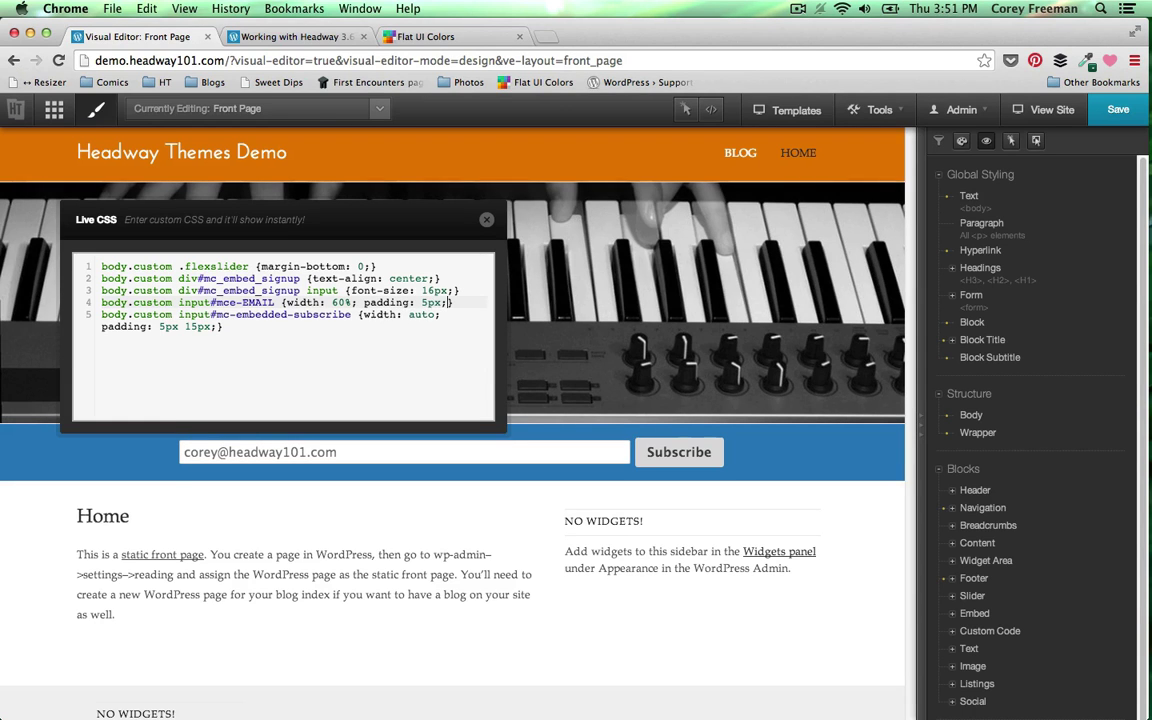
{"action": "key", "text": "BackSpace"}
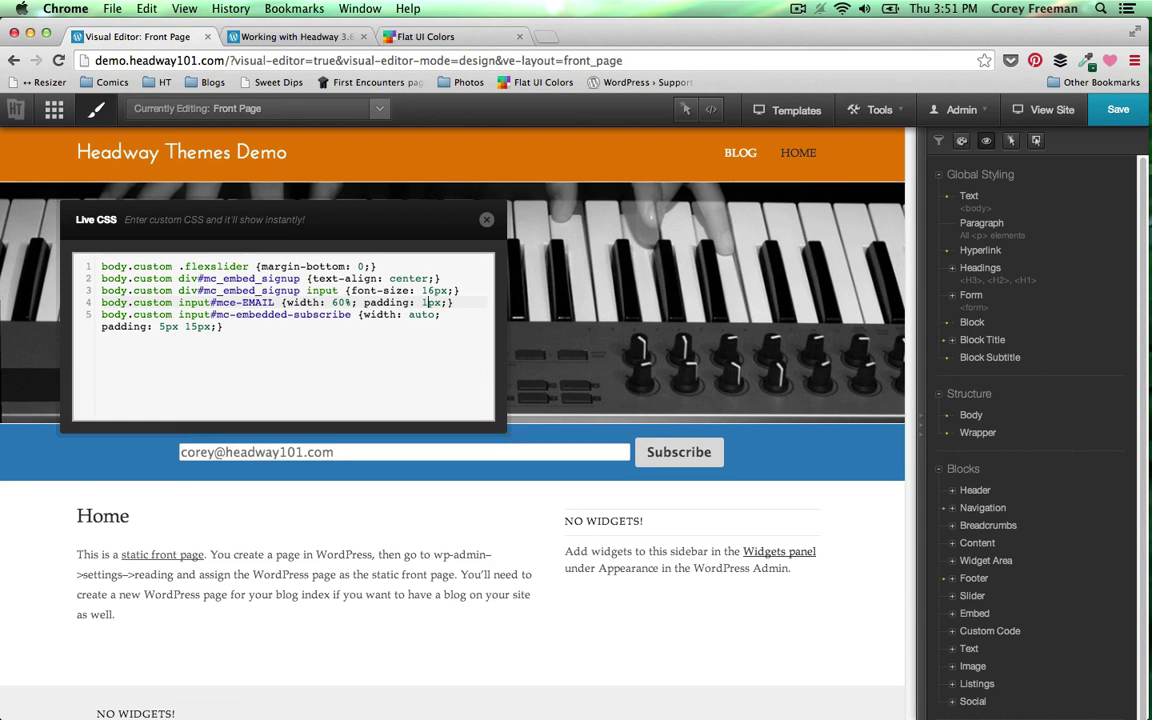
{"action": "type", "text": "10"}
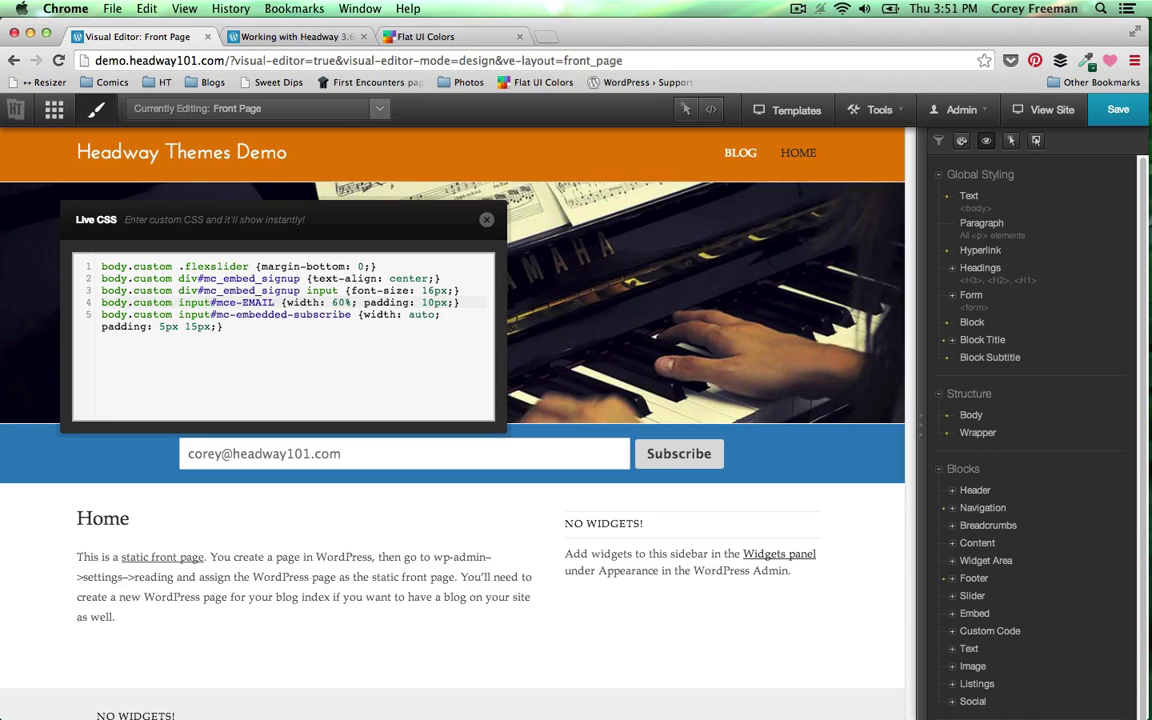
{"action": "key", "text": "BackSpace"}
{"action": "key", "text": "BackSpace"}
{"action": "type", "text": "7"}
{"action": "key", "text": "BackSpace"}
{"action": "type", "text": "8"}
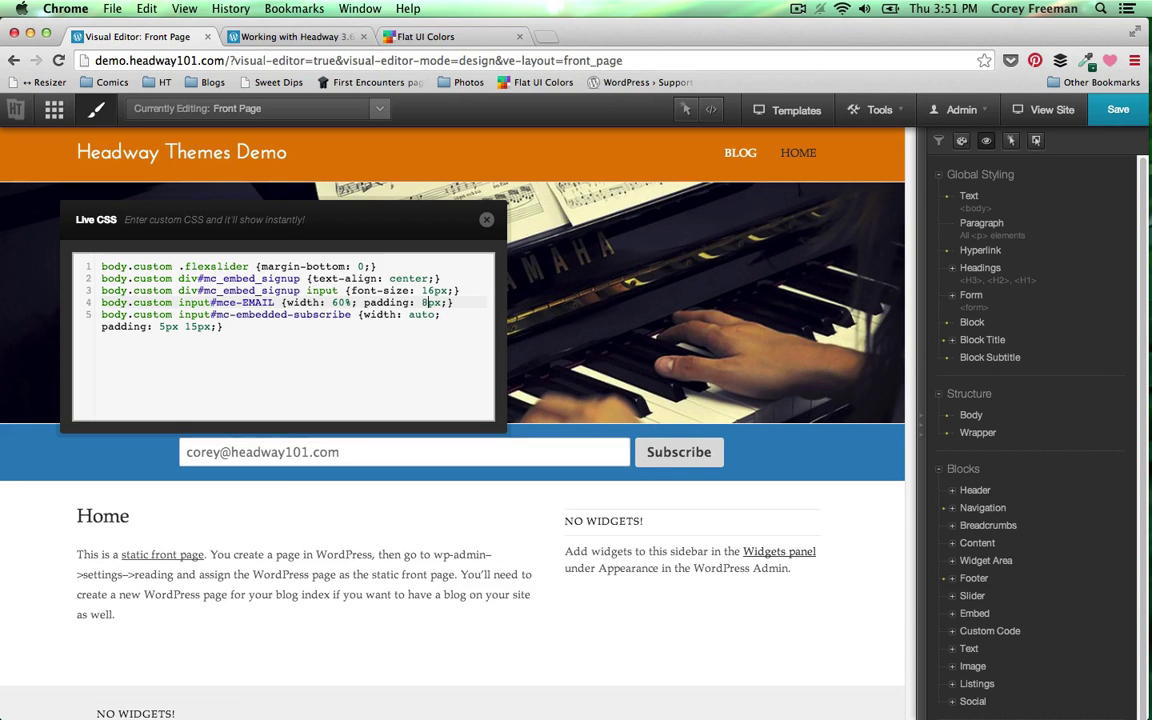
{"action": "key", "text": "BackSpace"}
{"action": "type", "text": "9"}
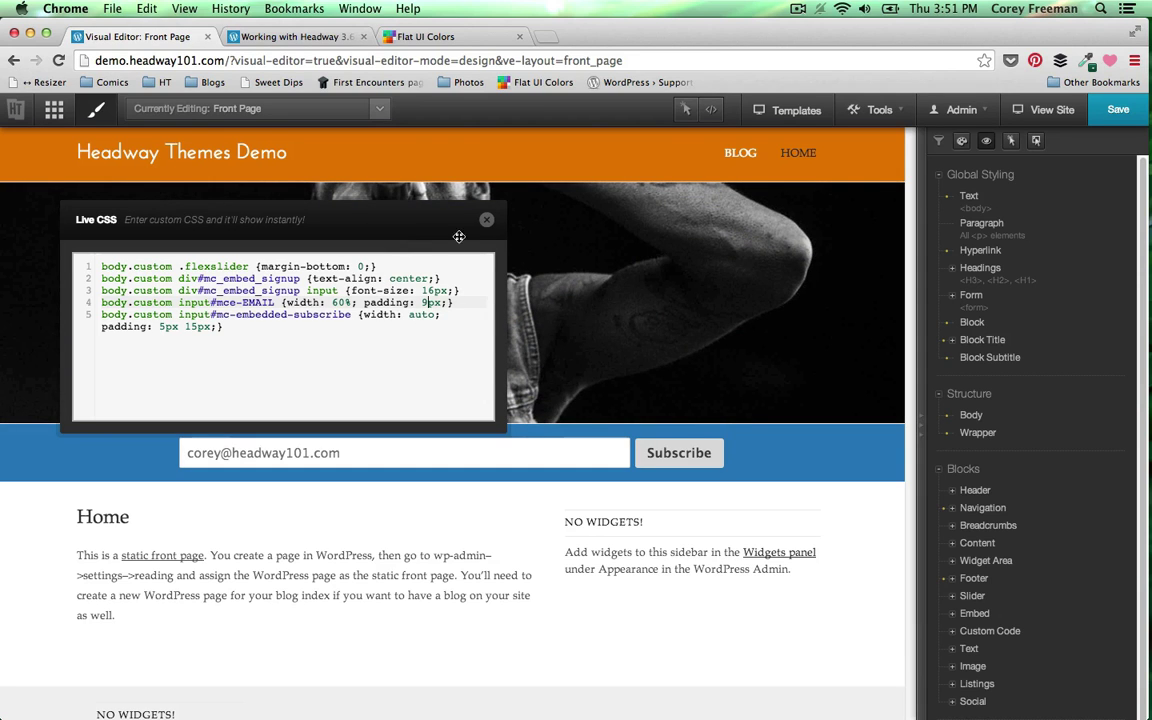
{"action": "left_click", "coordinate": [487, 220]}
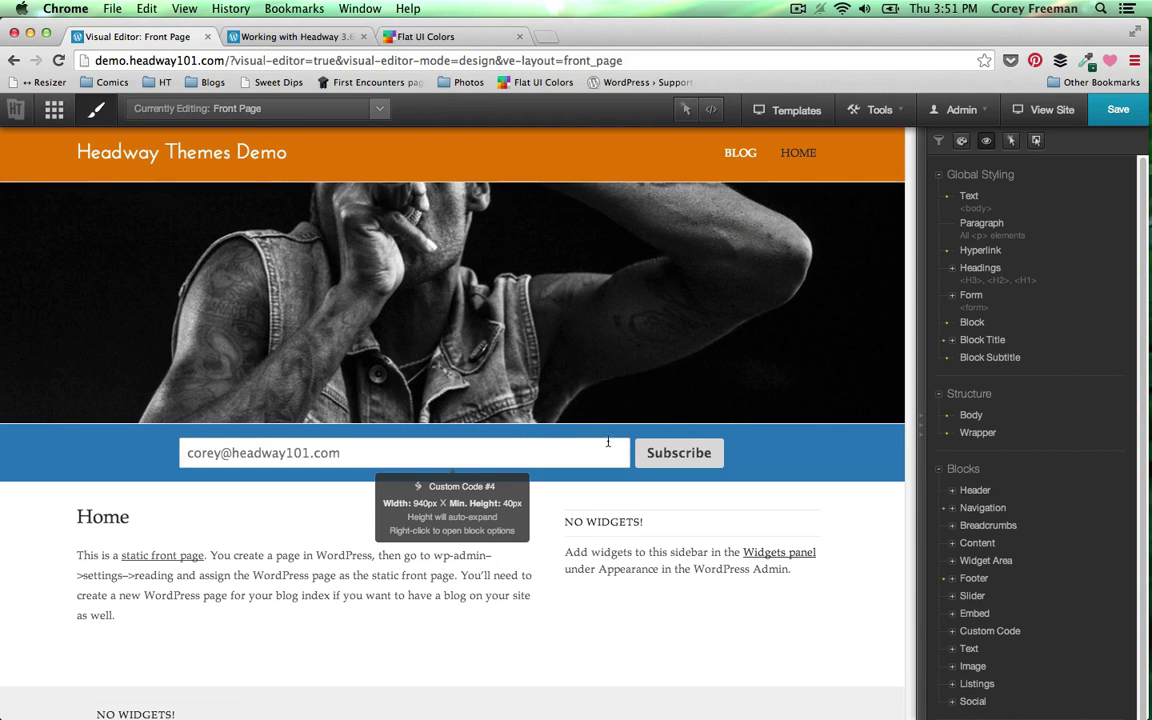
{"action": "left_click", "coordinate": [574, 445]}
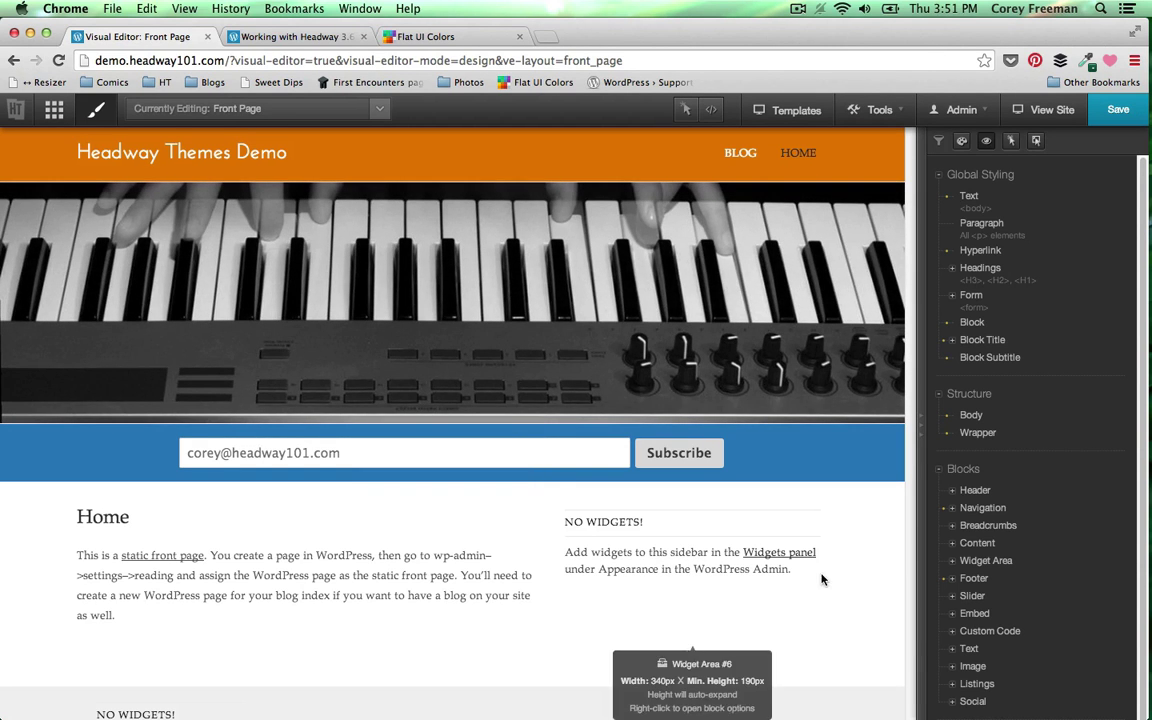
{"action": "scroll", "coordinate": [843, 578], "scroll_direction": "down", "scroll_amount": 2}
{"action": "scroll", "coordinate": [845, 577], "scroll_direction": "up", "scroll_amount": 2}
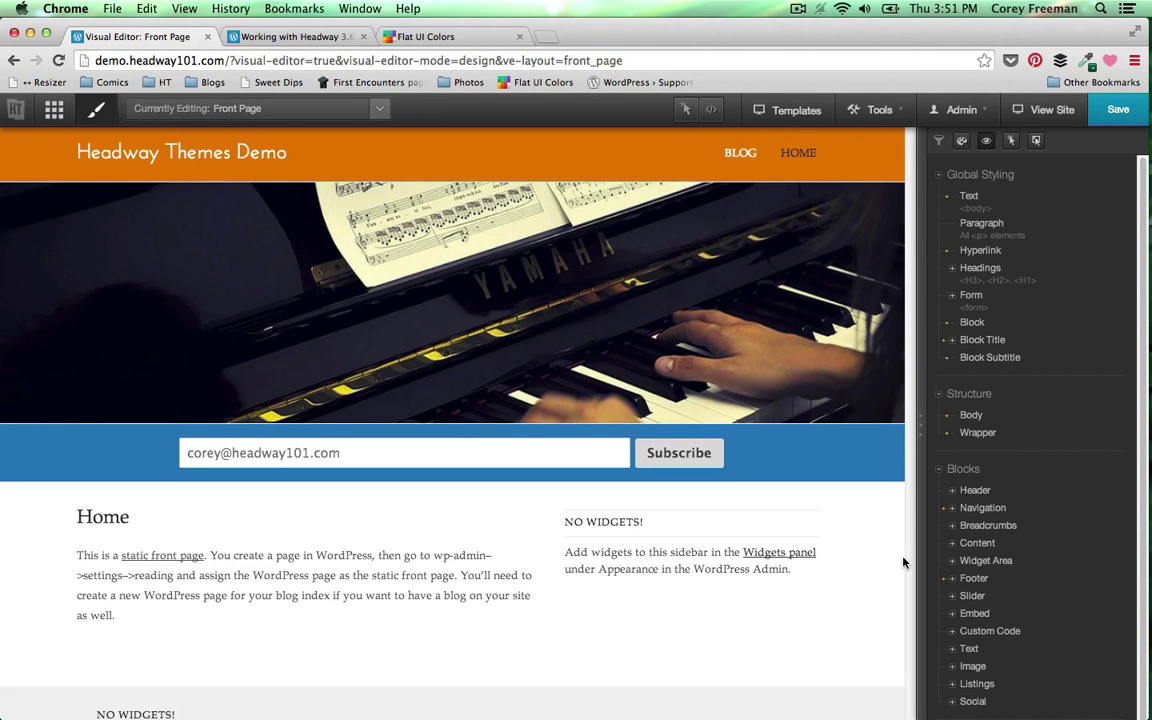
{"action": "scroll", "coordinate": [900, 561], "scroll_direction": "down", "scroll_amount": 5}
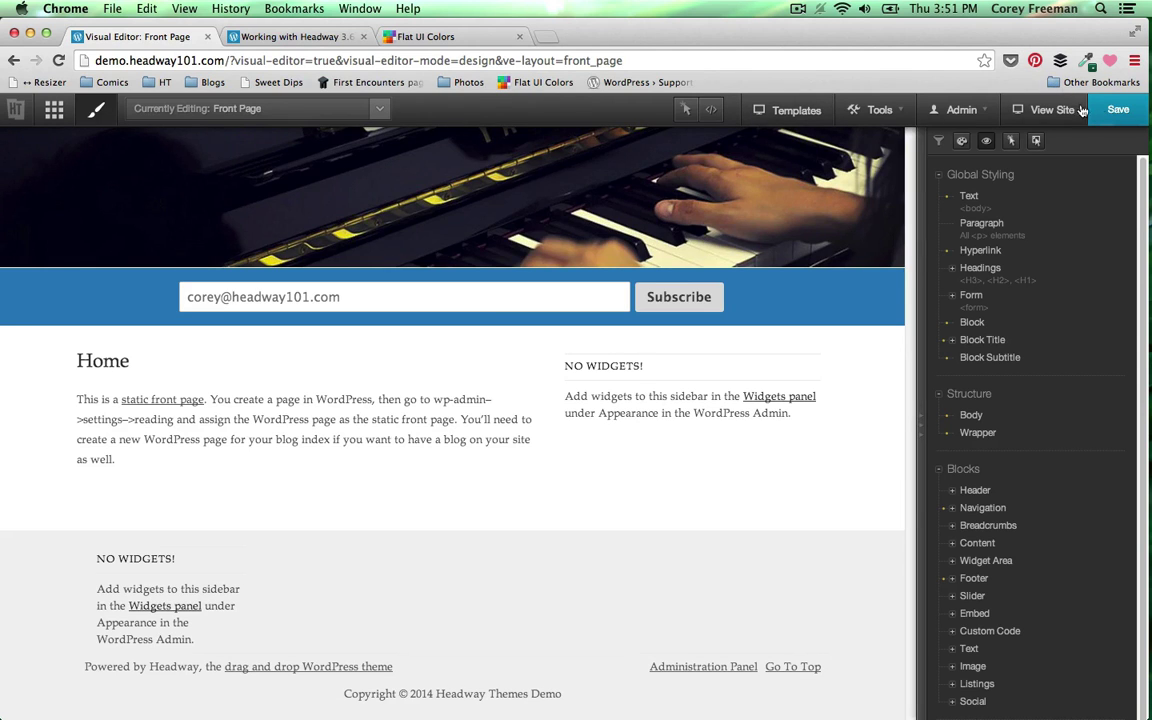
{"action": "left_click", "coordinate": [711, 108]}
- Start a new body.custom #block-7 .widget rule with margin: 0px
{"action": "left_click", "coordinate": [332, 328]}
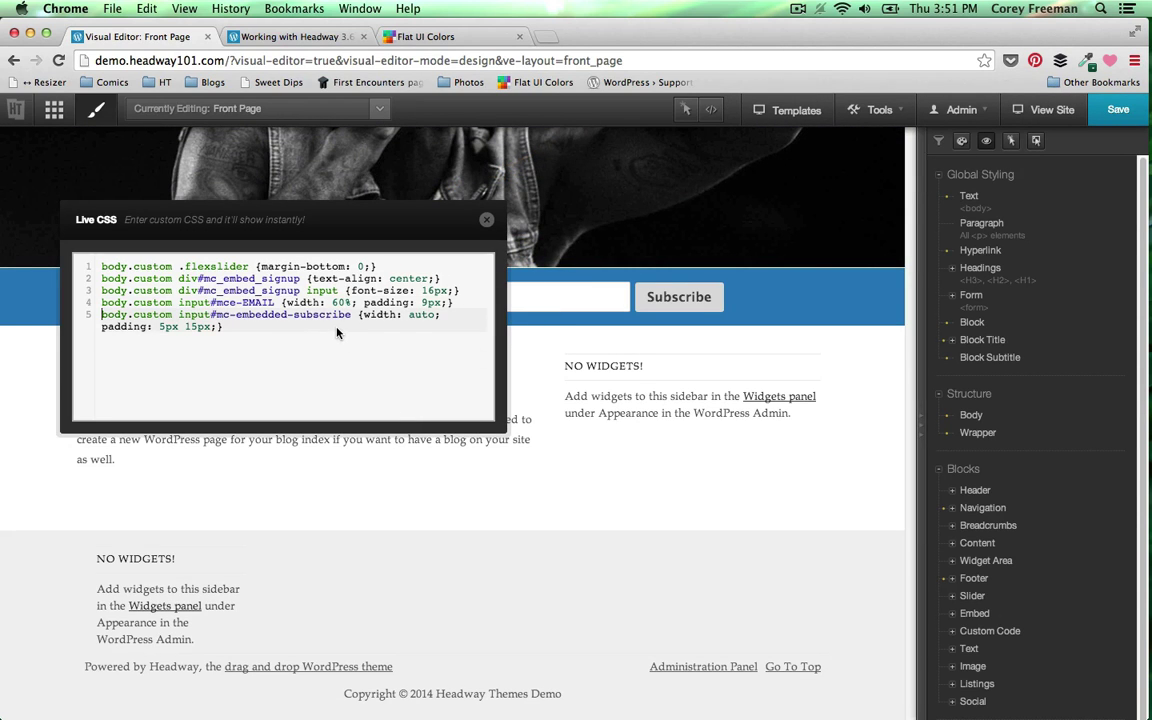
{"action": "key", "text": "Return"}
{"action": "type", "text": "body."}
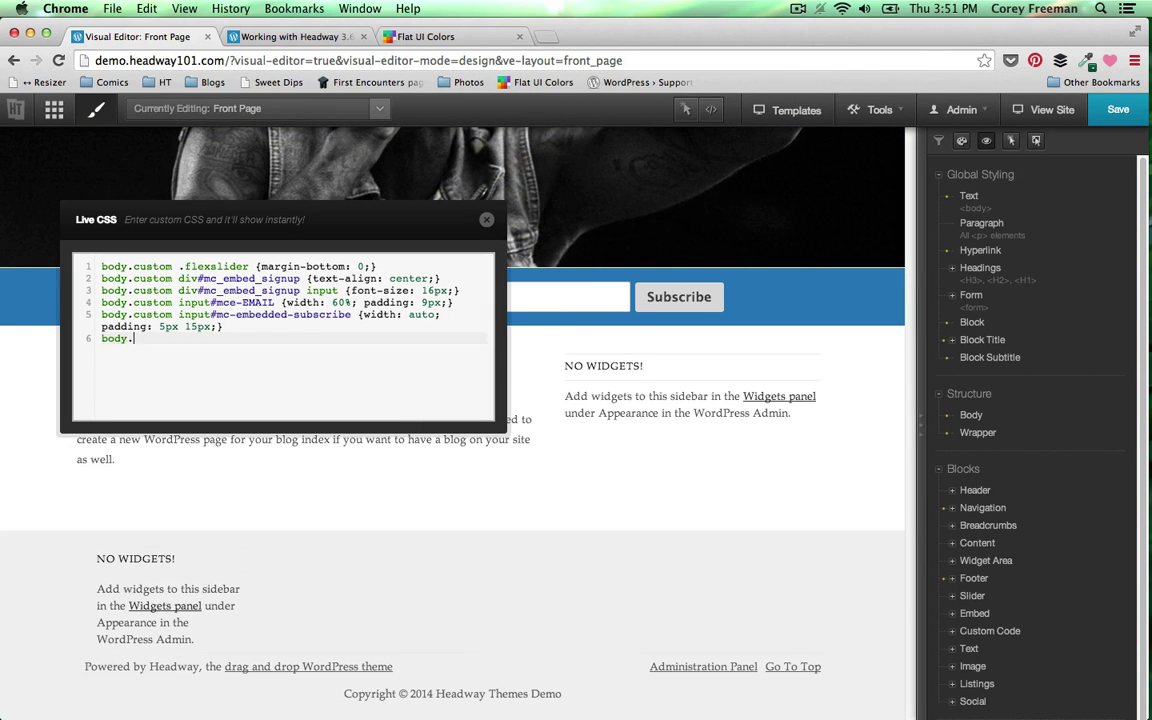
{"action": "type", "text": "custom"}
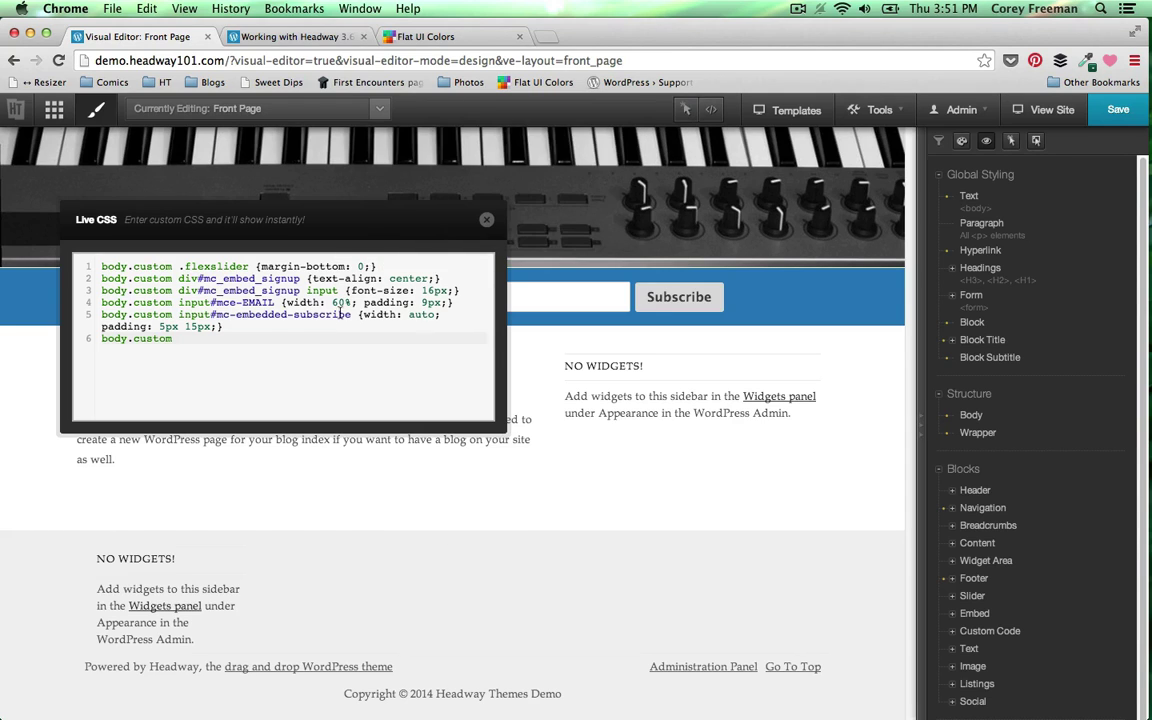
{"action": "key", "text": "shift+End"}
{"action": "key", "text": "Right"}
{"action": "type", "text": "#block"}
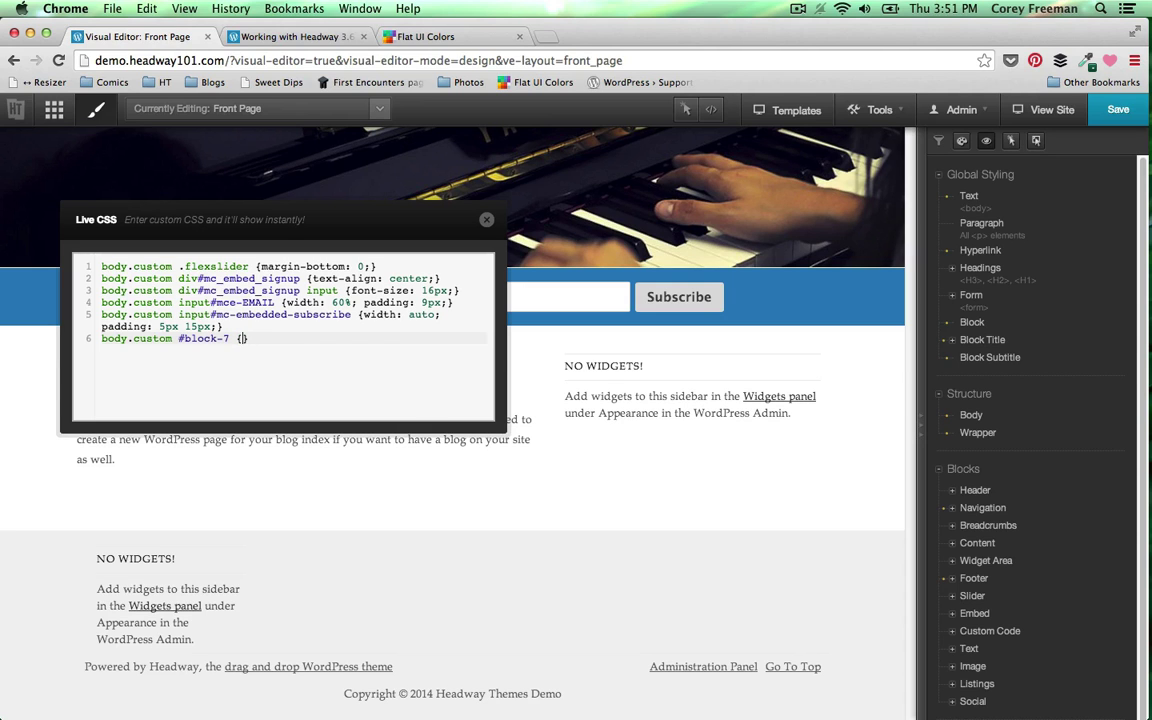
{"action": "type", "text": "-7 {margin: 0px;"}
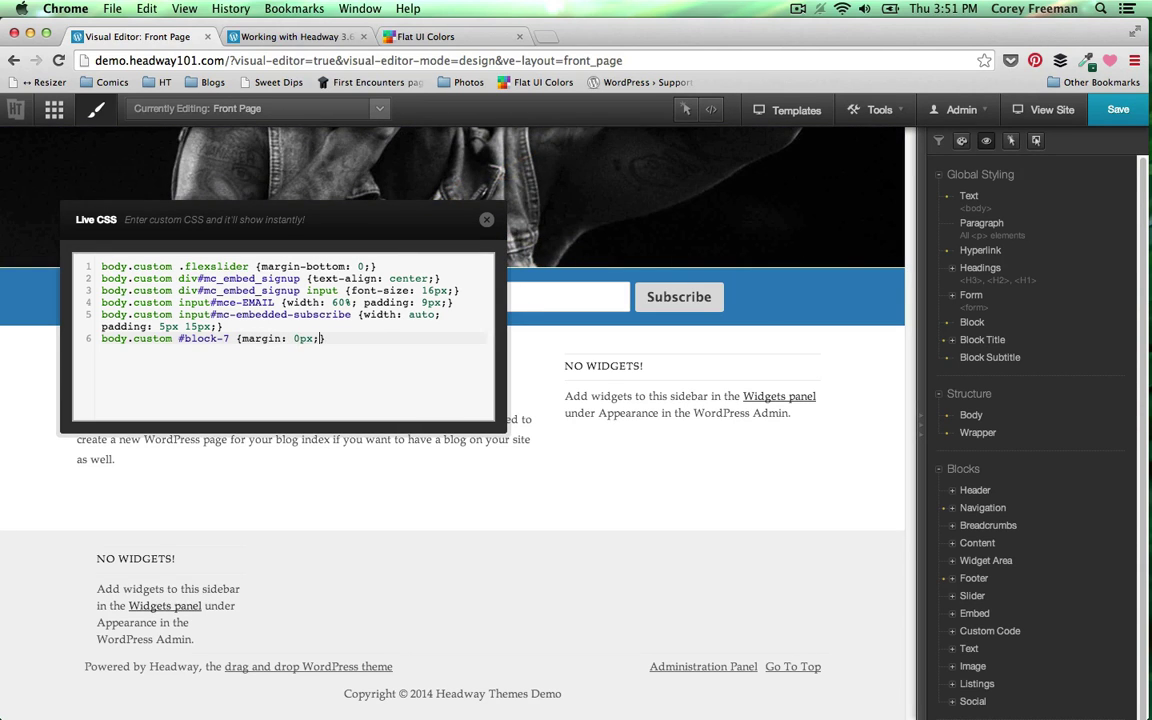
{"action": "type", "text": ".widget"}
- Add padding: 15px and width: 30% to the block-7 rule, then close Live CSS and save
{"action": "left_click", "coordinate": [365, 338]}
{"action": "type", "text": "pad"}
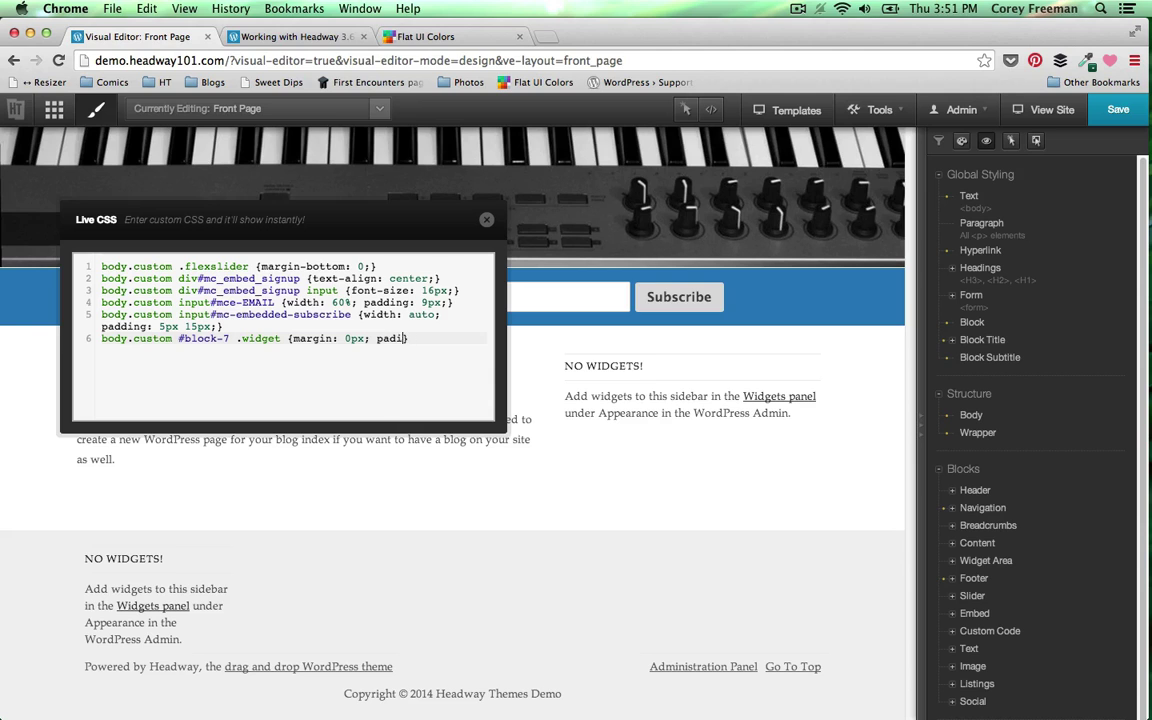
{"action": "type", "text": "ding: 15px"}
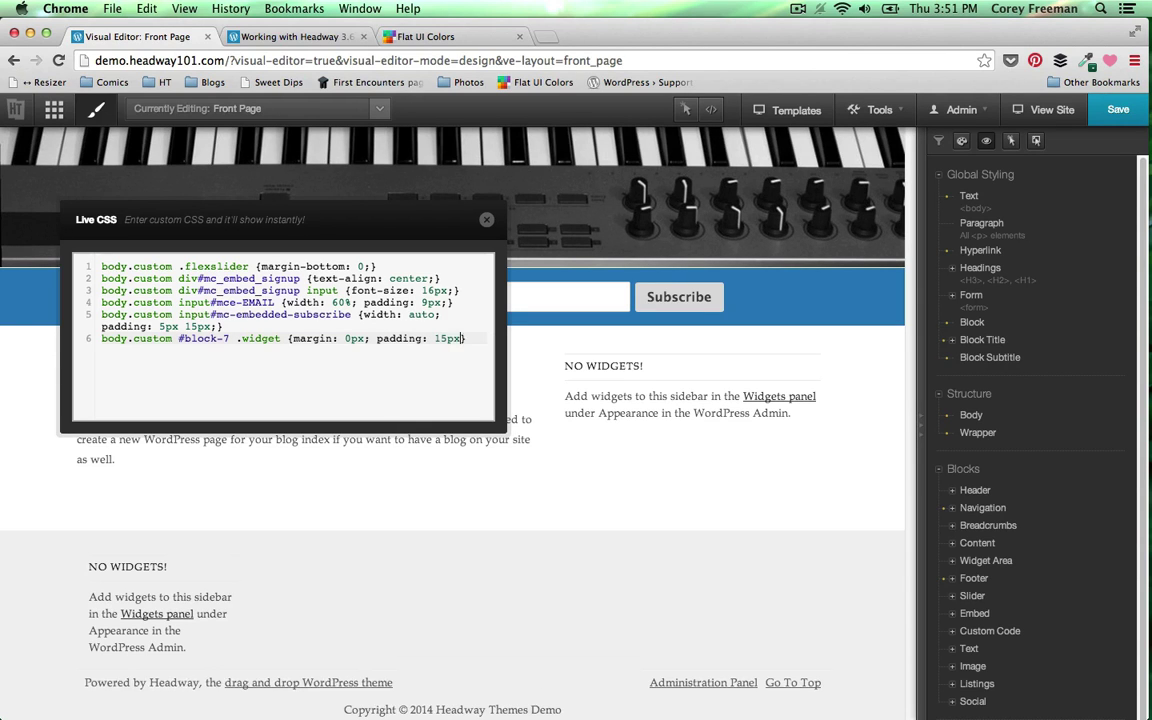
{"action": "type", "text": "; width: "}
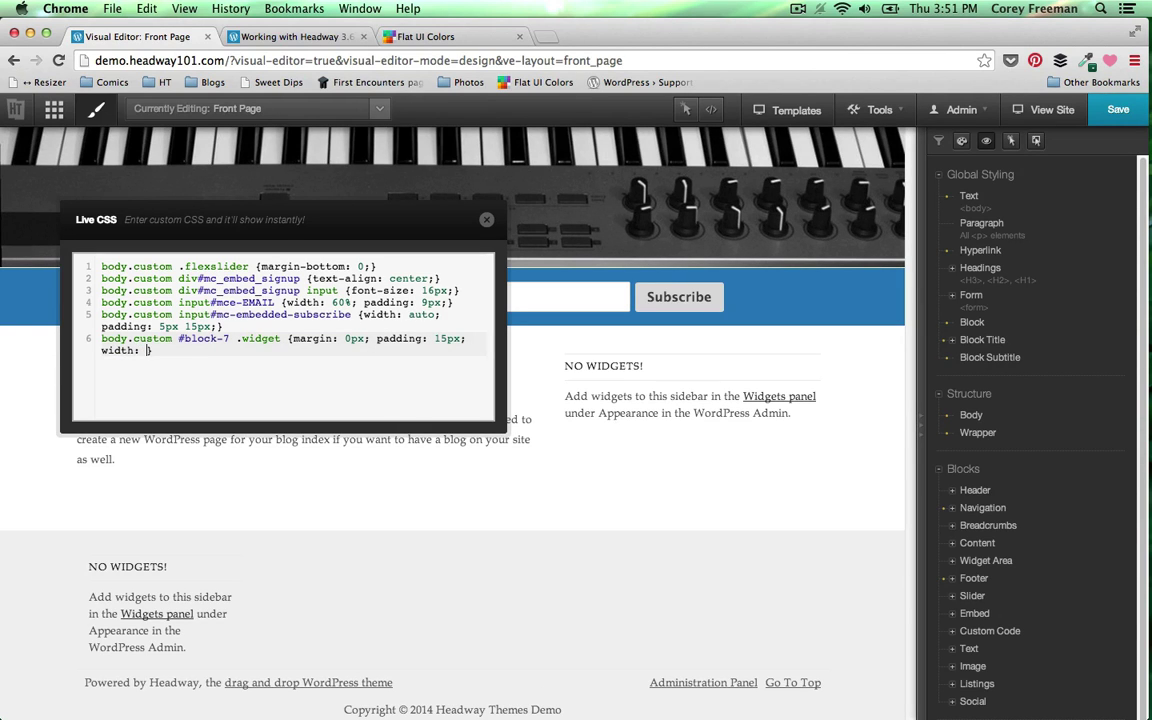
{"action": "type", "text": "30%;"}
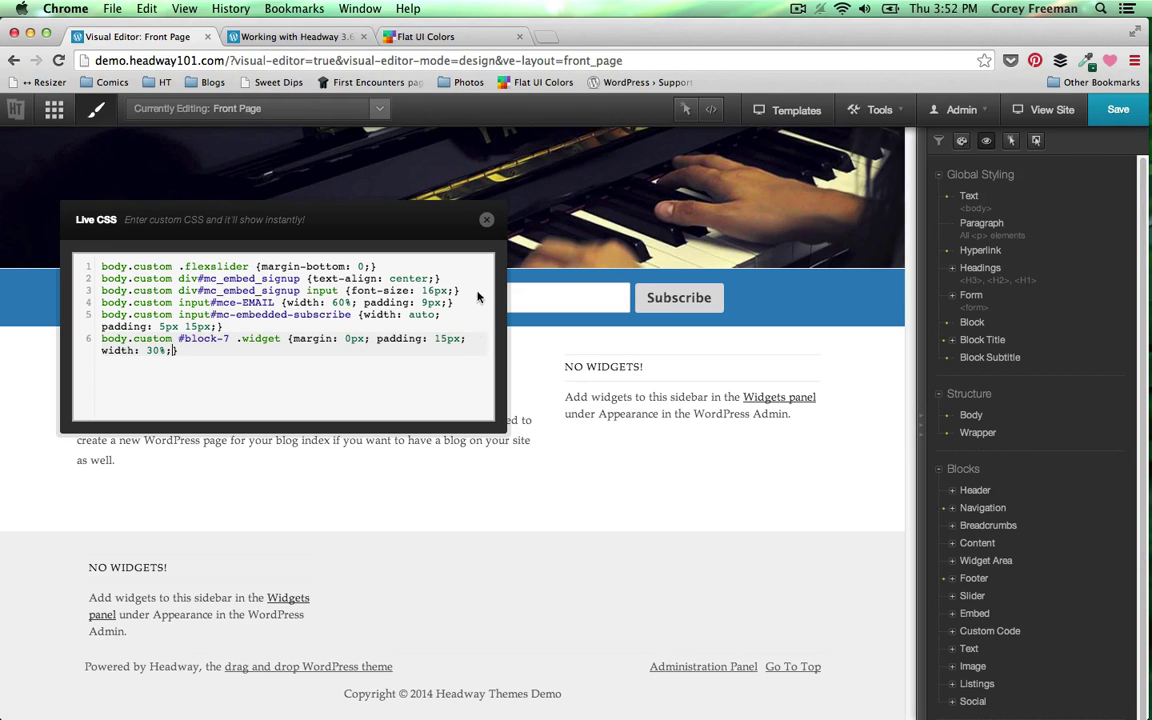
{"action": "left_click", "coordinate": [489, 220]}
{"action": "key", "text": "super+s"}
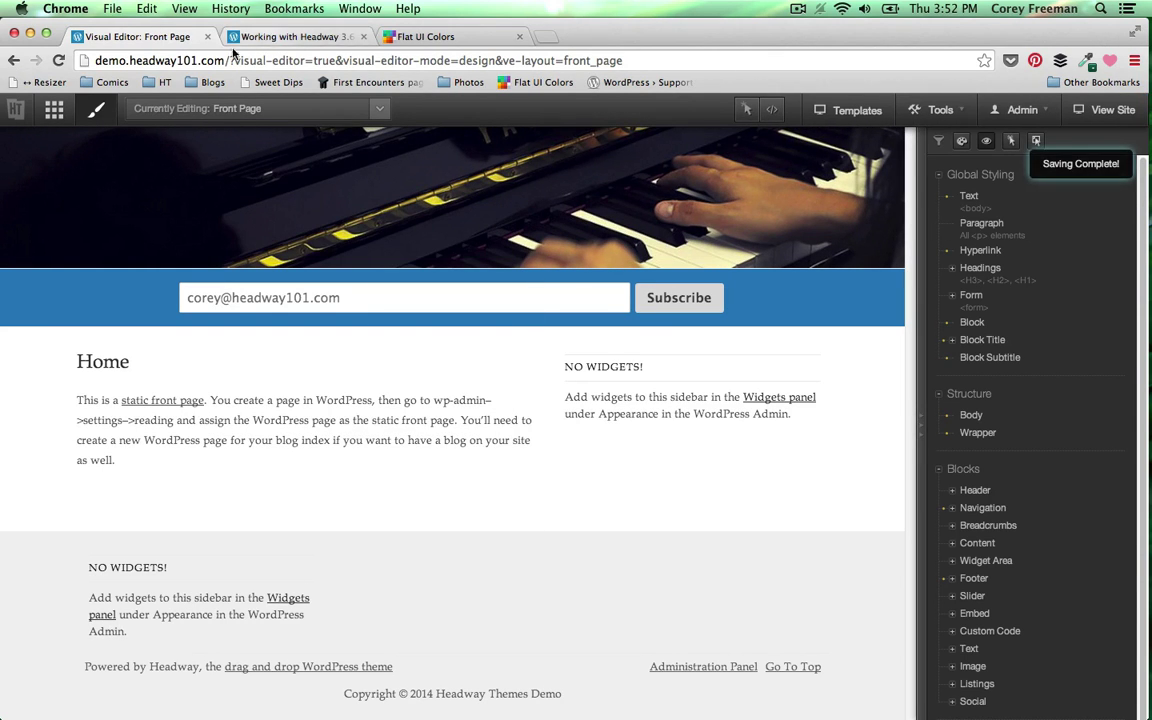
- Drag Categories, Calendar and Recent Comments into Widget Area #7, then view the front page
{"action": "mouse_move", "coordinate": [1022, 110]}
{"action": "left_click", "coordinate": [1015, 166]}
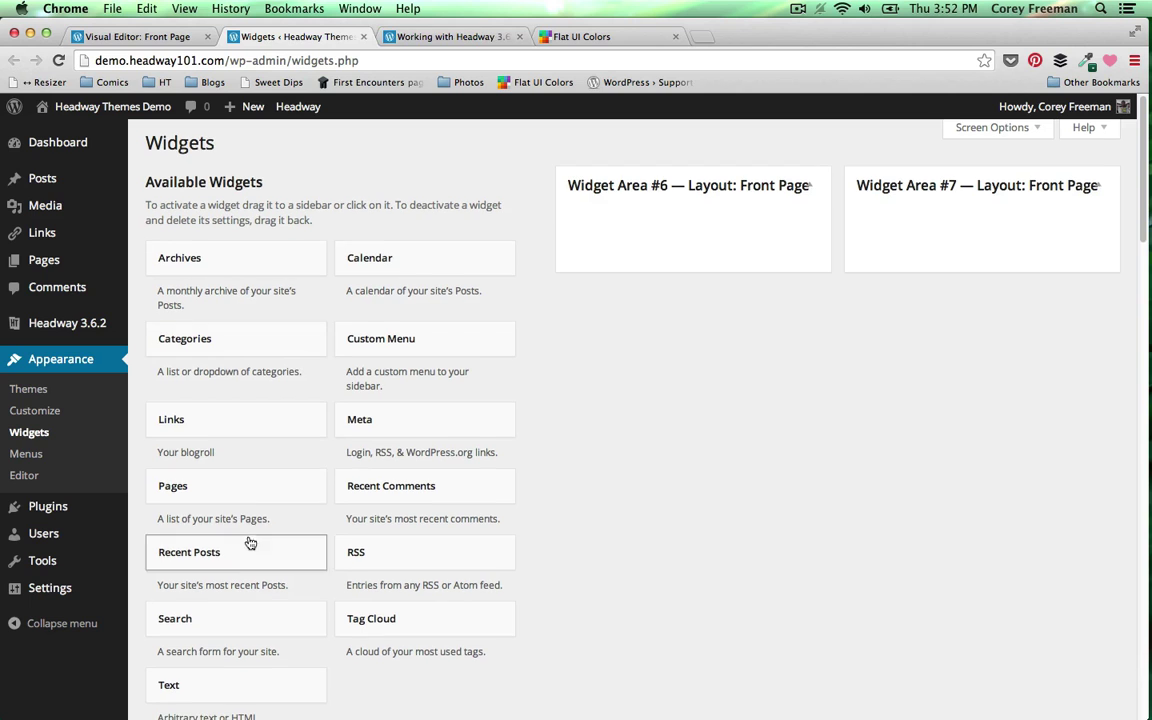
{"action": "left_click_drag", "start_coordinate": [224, 340], "coordinate": [950, 250]}
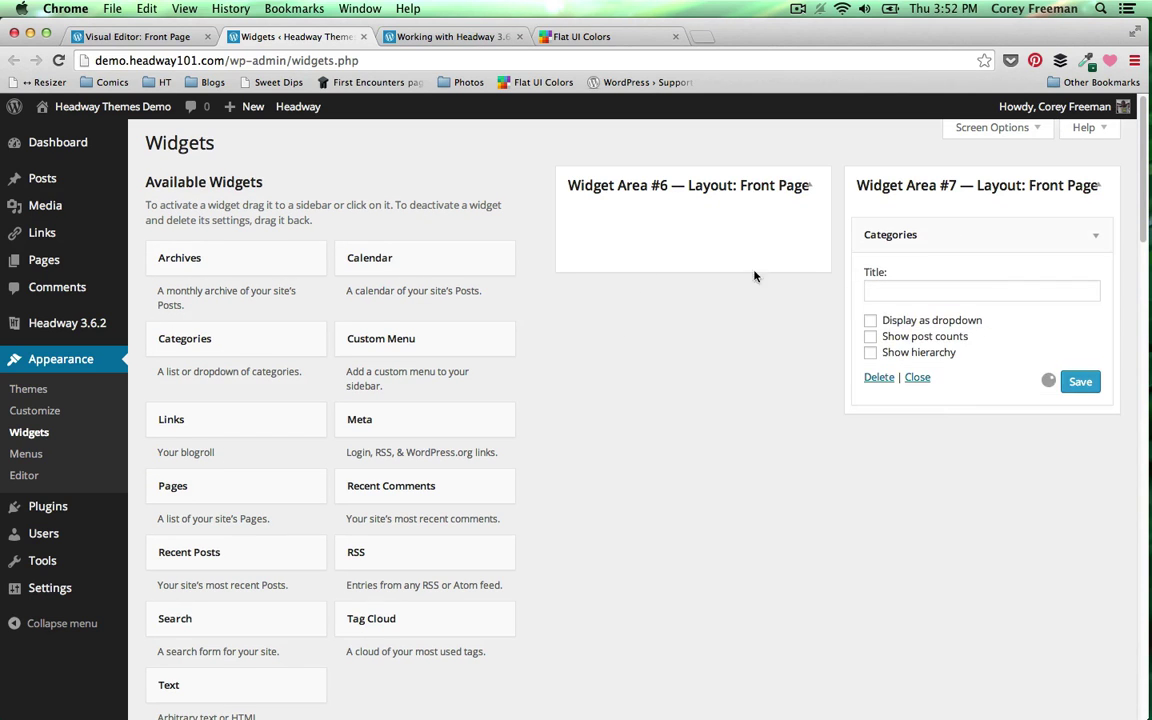
{"action": "left_click_drag", "start_coordinate": [442, 272], "coordinate": [1009, 410]}
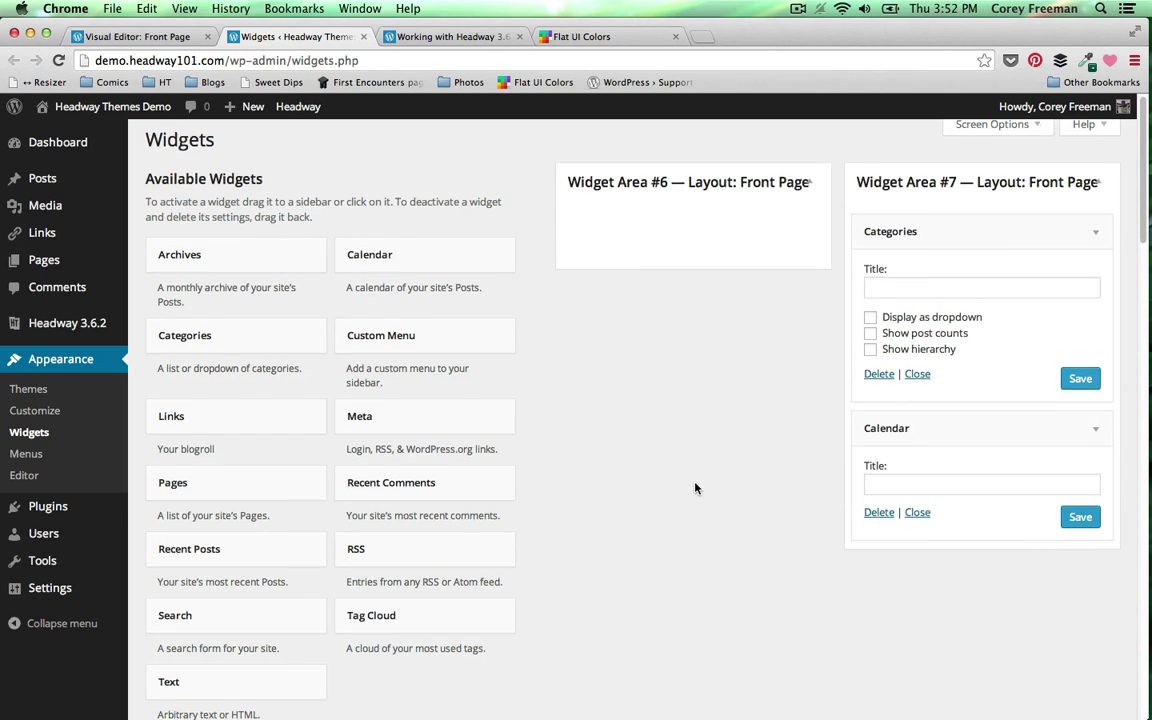
{"action": "scroll", "coordinate": [609, 516], "scroll_direction": "down", "scroll_amount": 2}
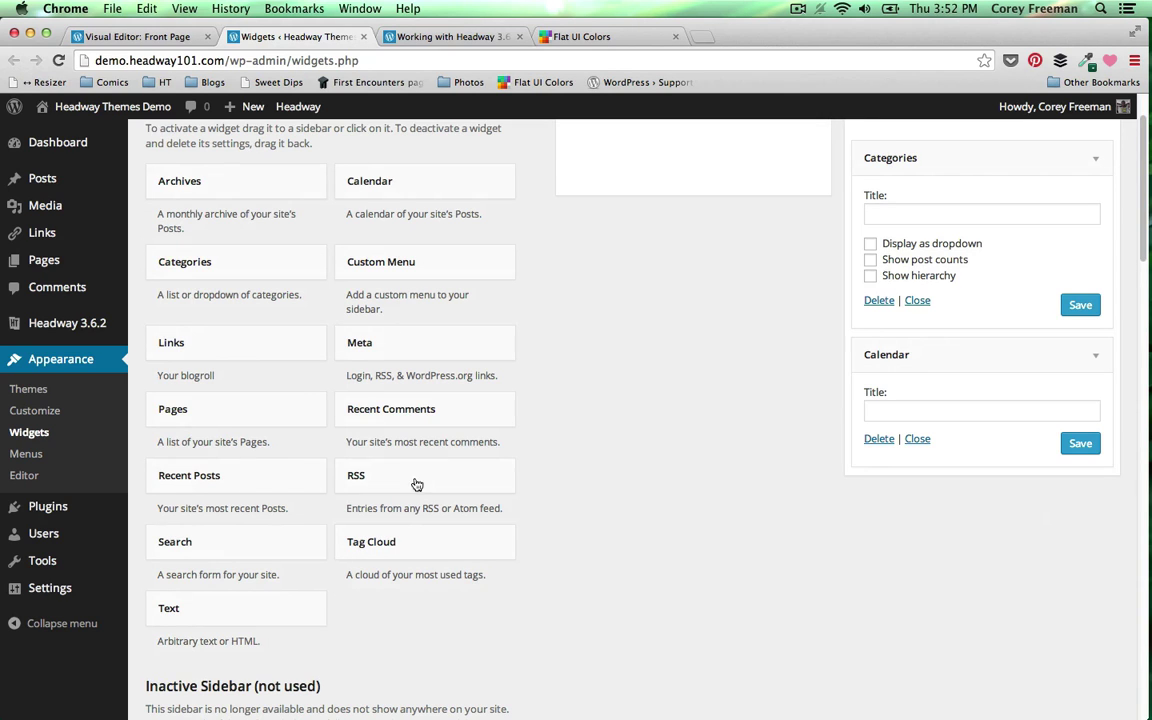
{"action": "left_click_drag", "start_coordinate": [401, 425], "coordinate": [877, 475]}
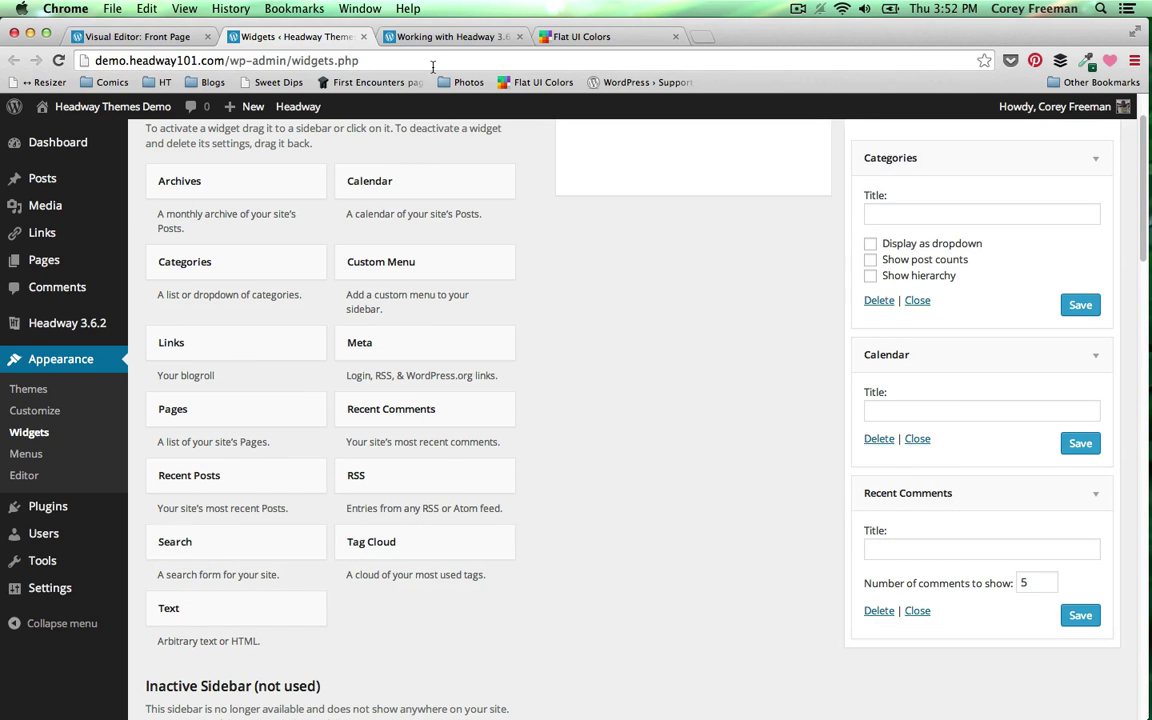
{"action": "key", "text": "super+1"}
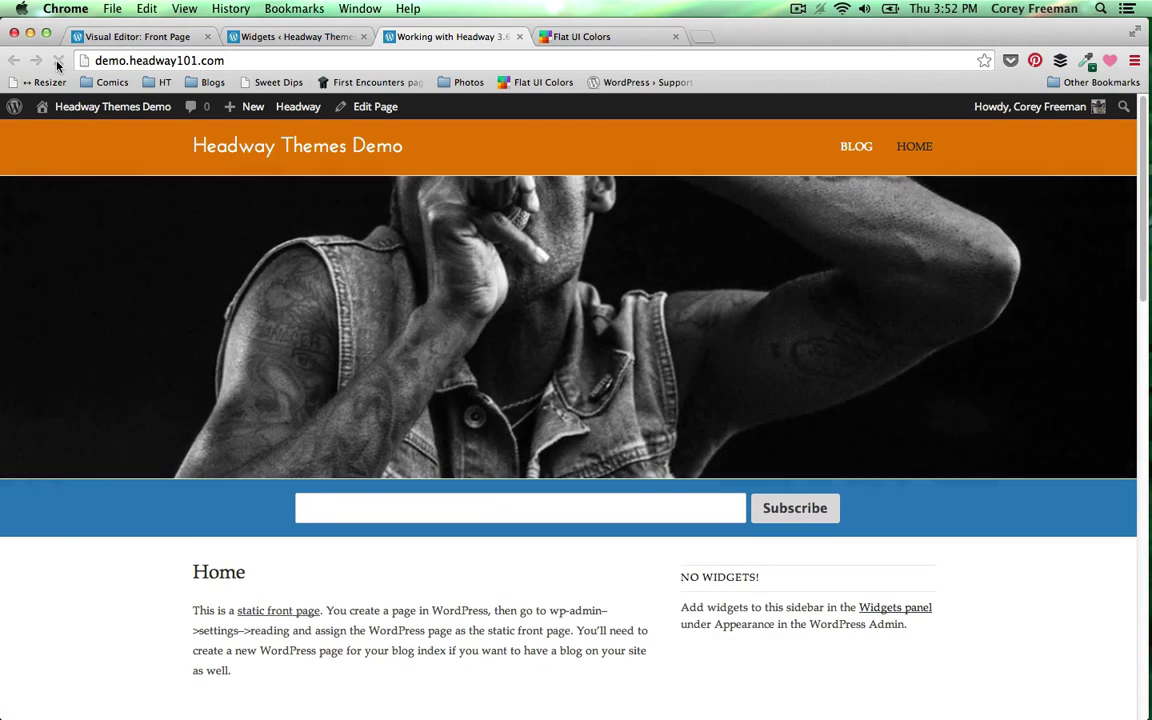
{"action": "scroll", "coordinate": [66, 640], "scroll_direction": "down", "scroll_amount": 10}
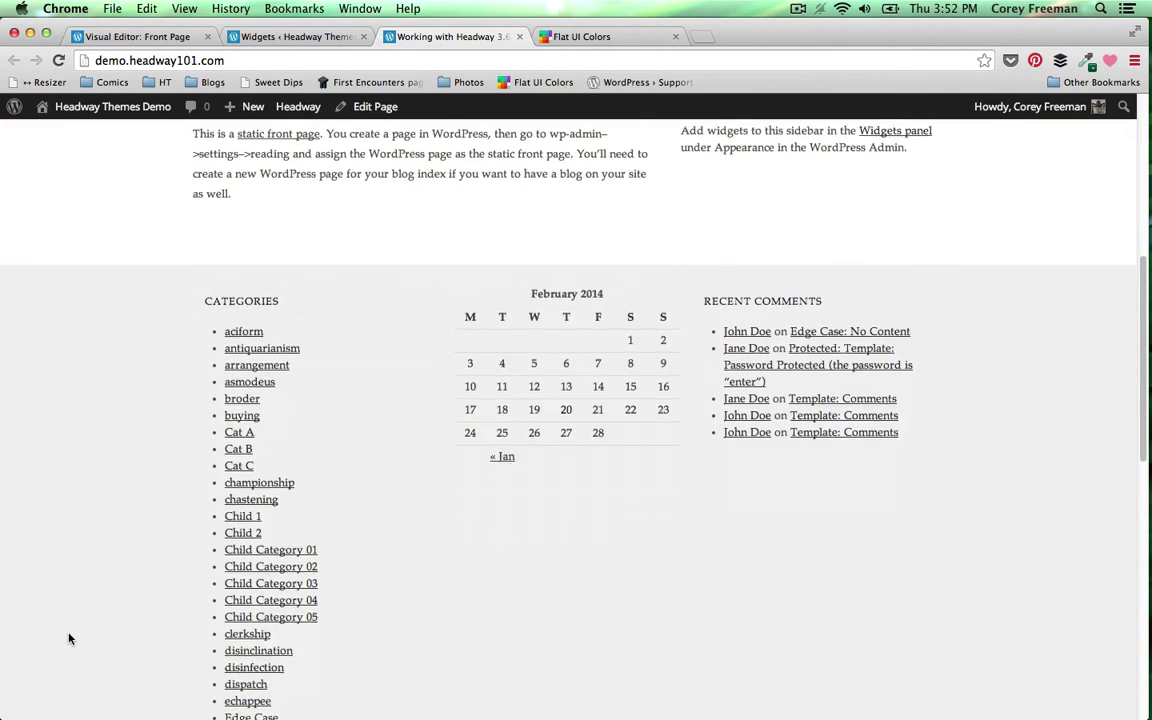
{"action": "scroll", "coordinate": [69, 649], "scroll_direction": "down", "scroll_amount": 3}
{"action": "scroll", "coordinate": [60, 650], "scroll_direction": "up", "scroll_amount": 10}
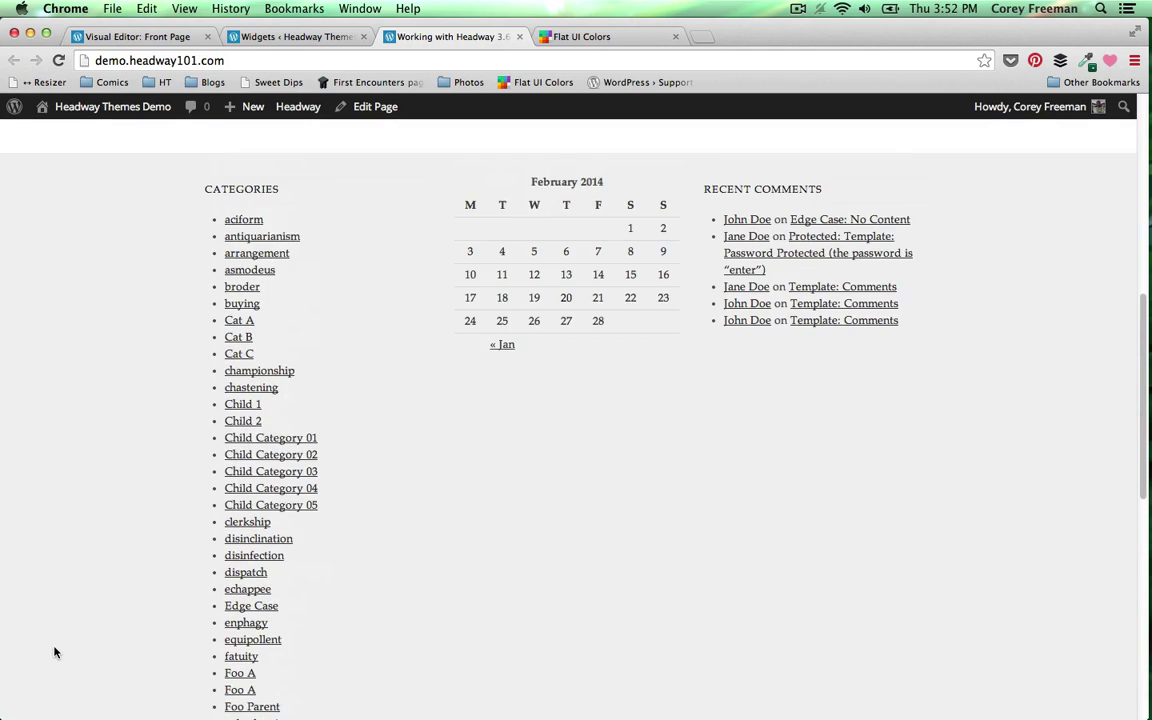
{"action": "left_click", "coordinate": [160, 37]}
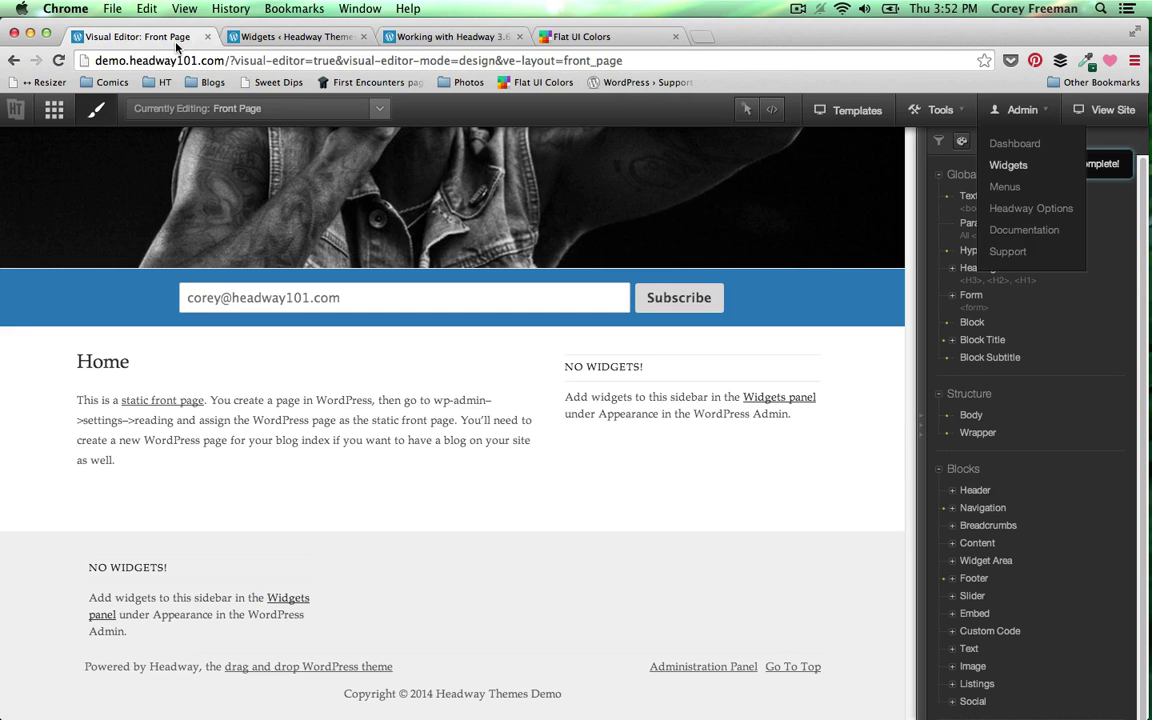
{"action": "left_click", "coordinate": [378, 36]}
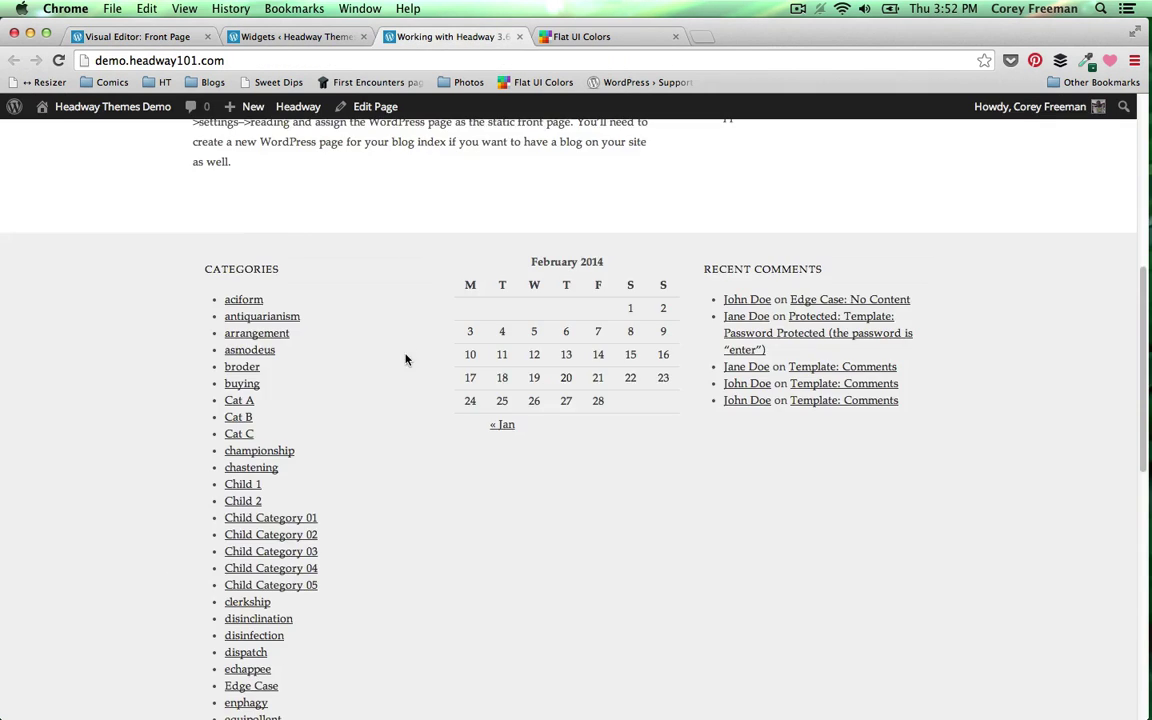
{"action": "scroll", "coordinate": [420, 400], "scroll_direction": "down", "scroll_amount": 10}
{"action": "scroll", "coordinate": [435, 432], "scroll_direction": "up", "scroll_amount": 15}
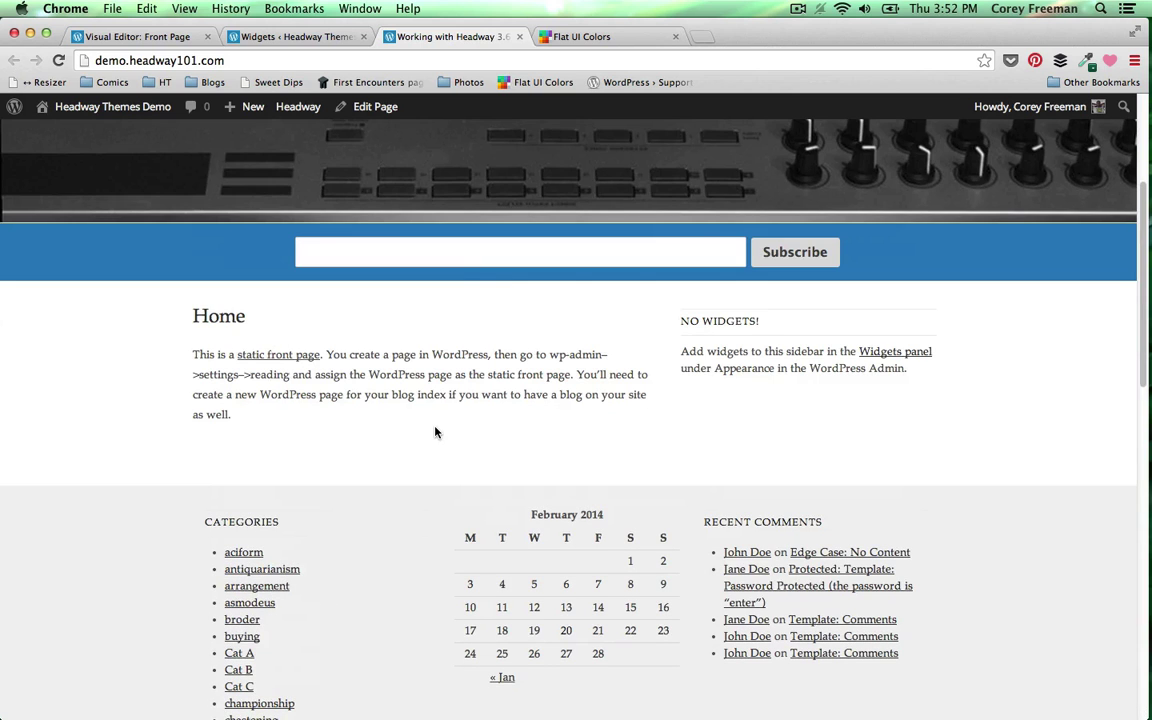
{"action": "scroll", "coordinate": [327, 337], "scroll_direction": "down", "scroll_amount": 1}
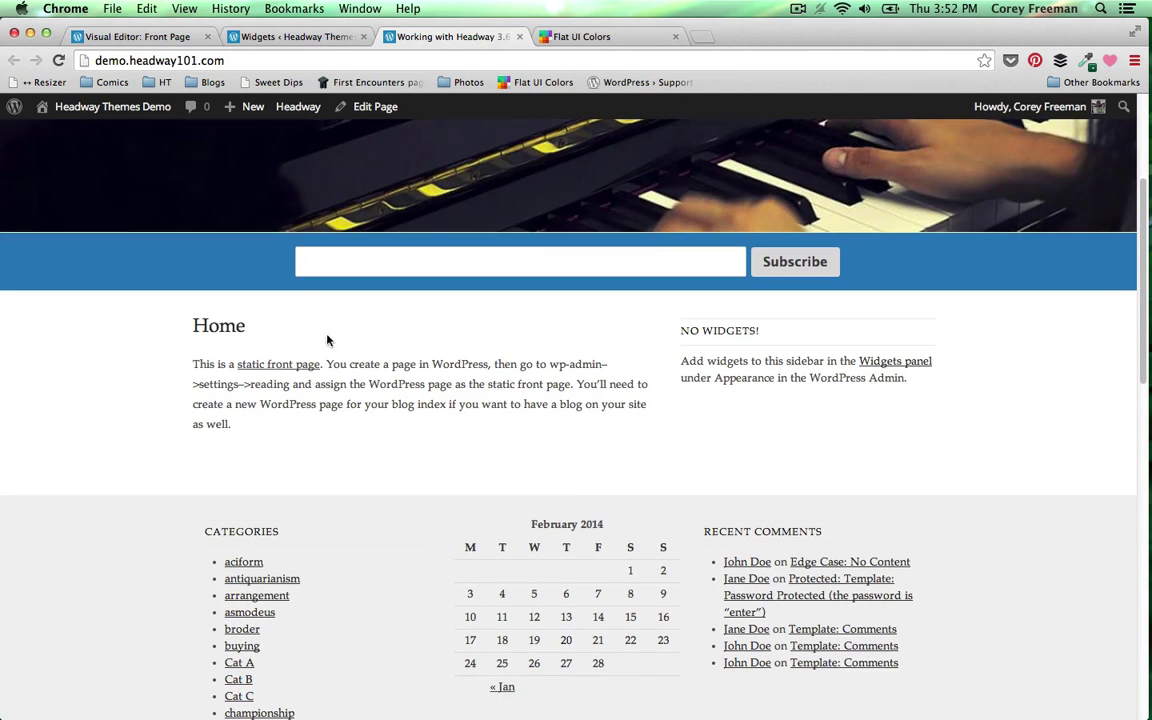
{"action": "left_click", "coordinate": [330, 38]}
- Add the Meta widget below Recent Comments and reload the front page to check it
{"action": "scroll", "coordinate": [946, 339], "scroll_direction": "up", "scroll_amount": 3}
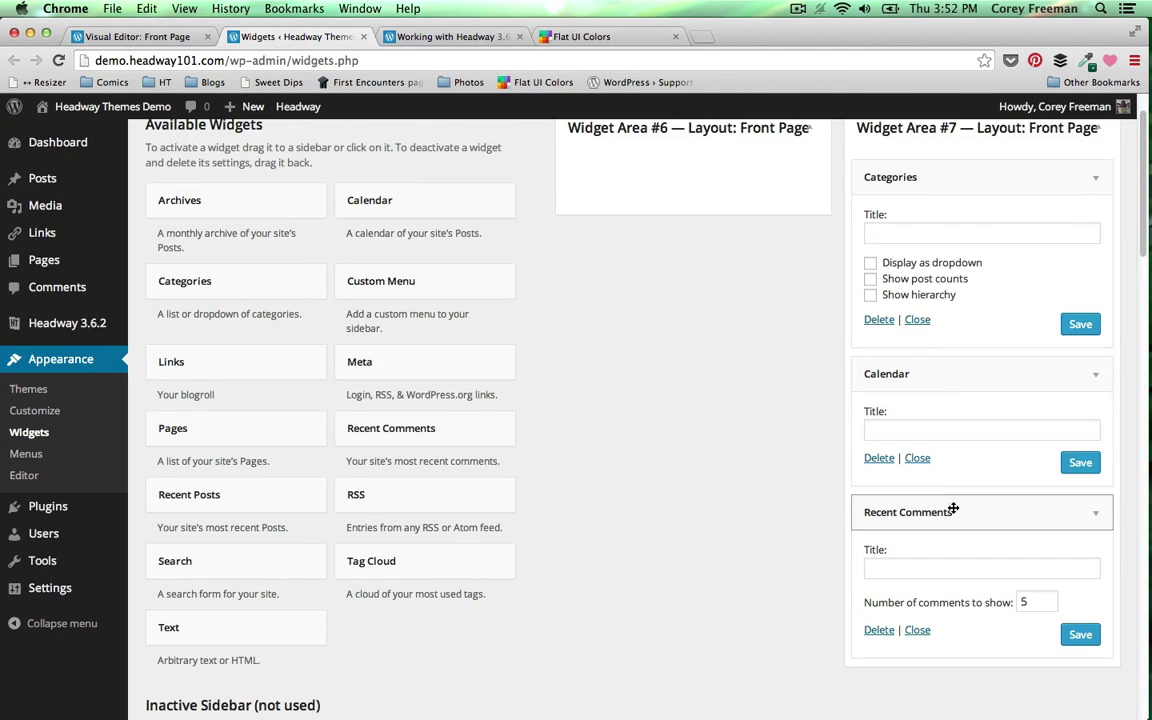
{"action": "left_click_drag", "start_coordinate": [885, 237], "coordinate": [520, 442]}
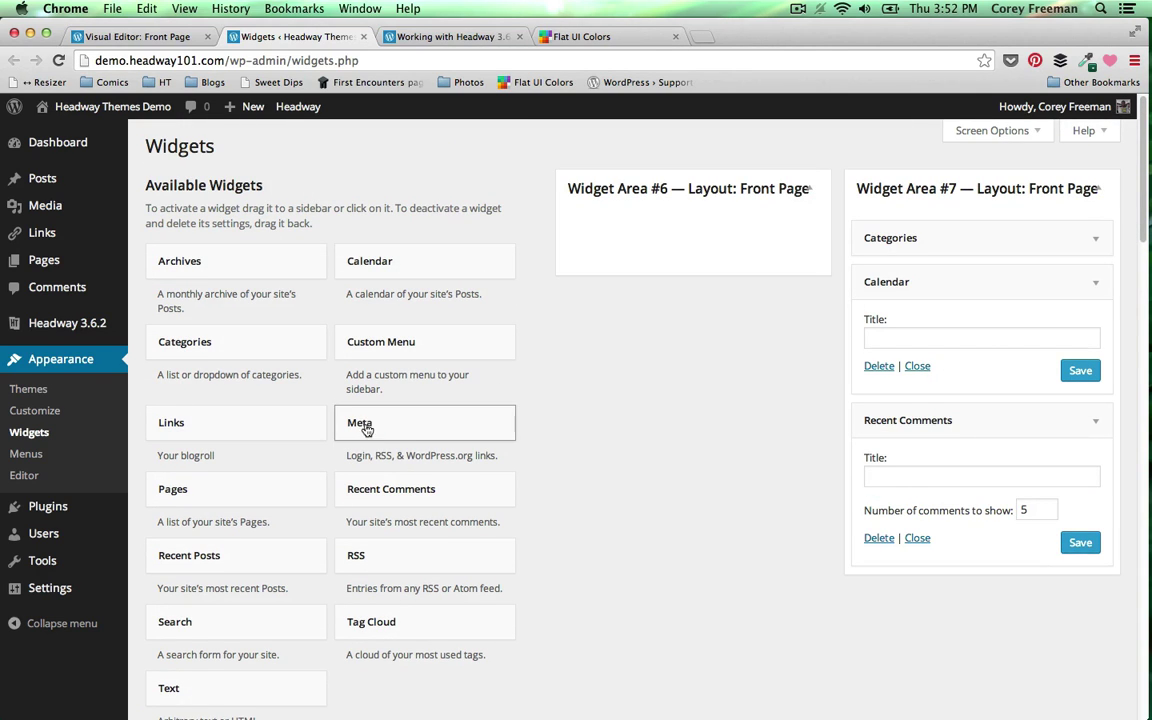
{"action": "left_click_drag", "start_coordinate": [372, 432], "coordinate": [970, 595]}
{"action": "left_click", "coordinate": [450, 36]}
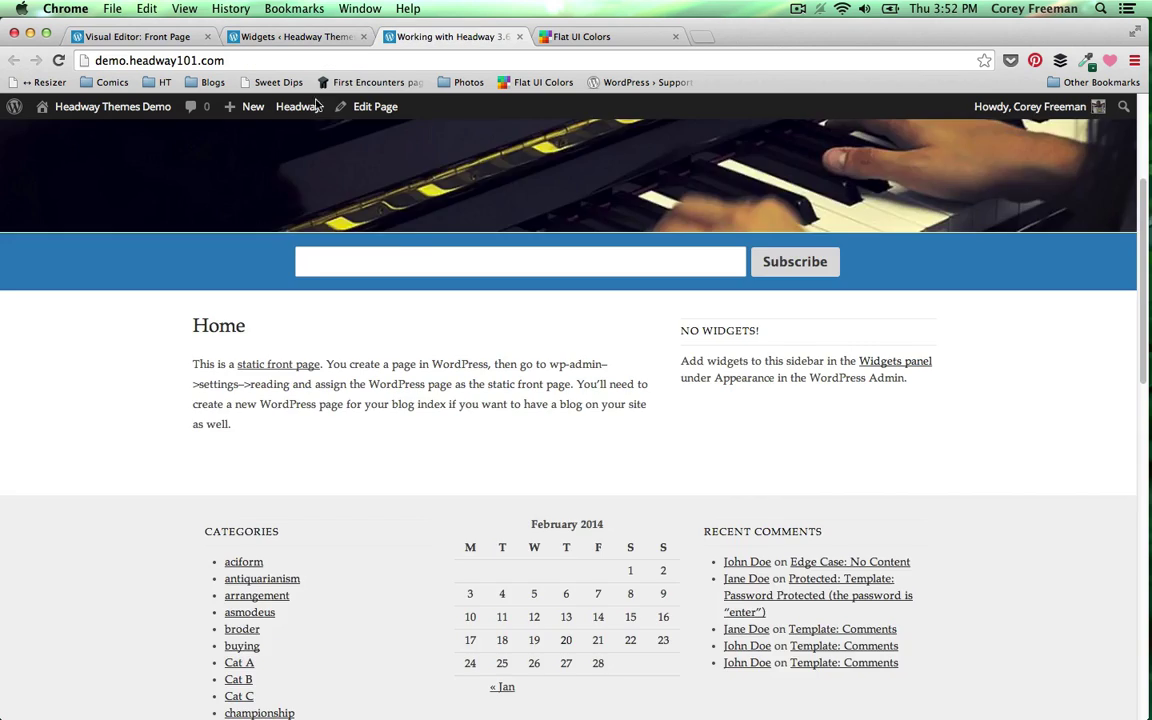
{"action": "scroll", "coordinate": [160, 205], "scroll_direction": "down", "scroll_amount": 3}
{"action": "left_click", "coordinate": [58, 60]}
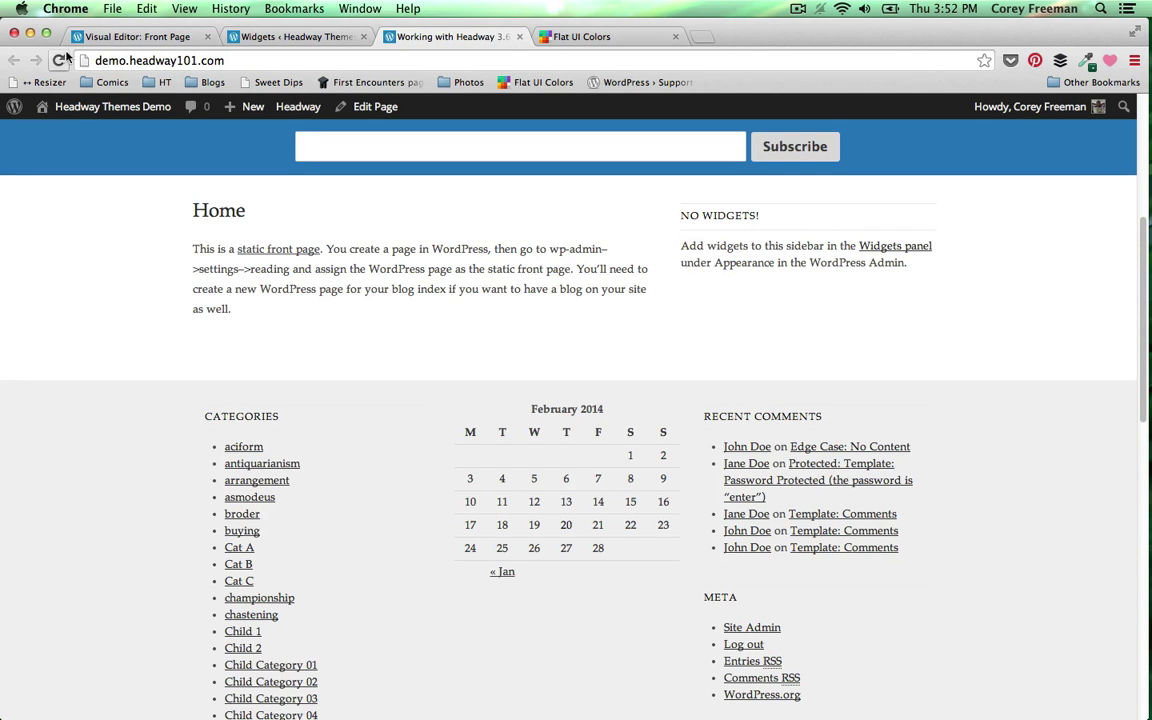
{"action": "left_click", "coordinate": [58, 60]}
- Collapse the Calendar, Recent Comments and Meta widgets and delete the Categories widget
{"action": "left_click", "coordinate": [140, 36]}
{"action": "left_click", "coordinate": [263, 36]}
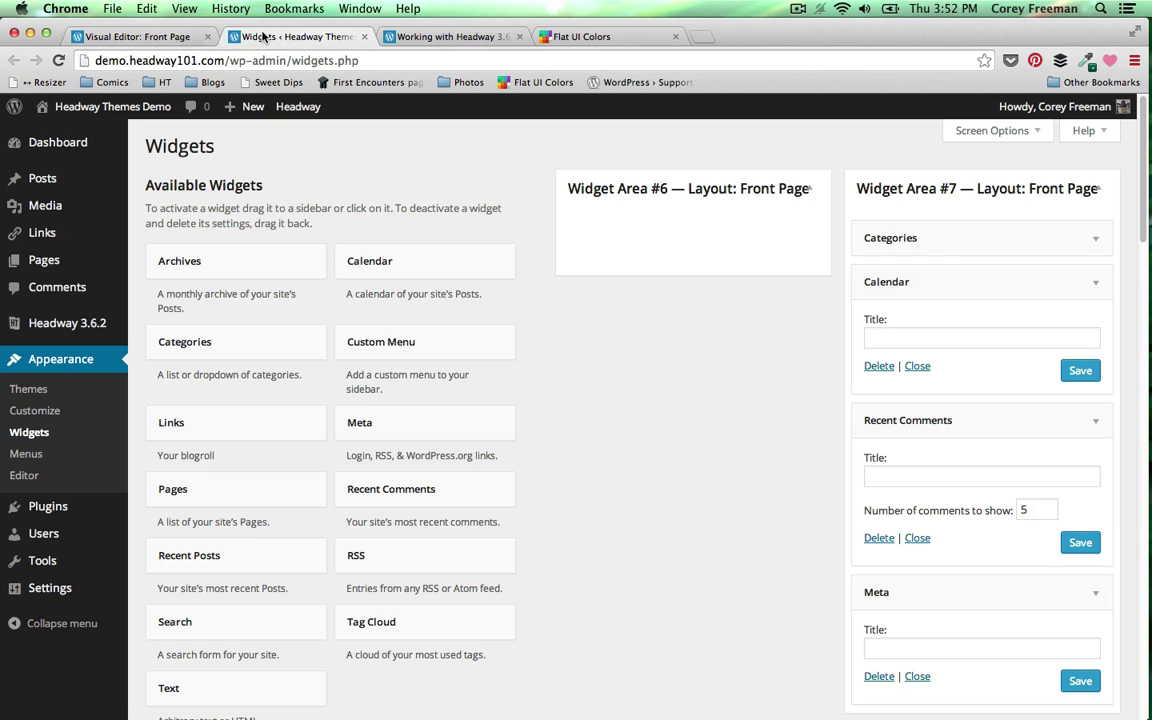
{"action": "left_click", "coordinate": [1097, 282]}
{"action": "left_click", "coordinate": [1103, 321]}
{"action": "left_click", "coordinate": [1098, 244]}
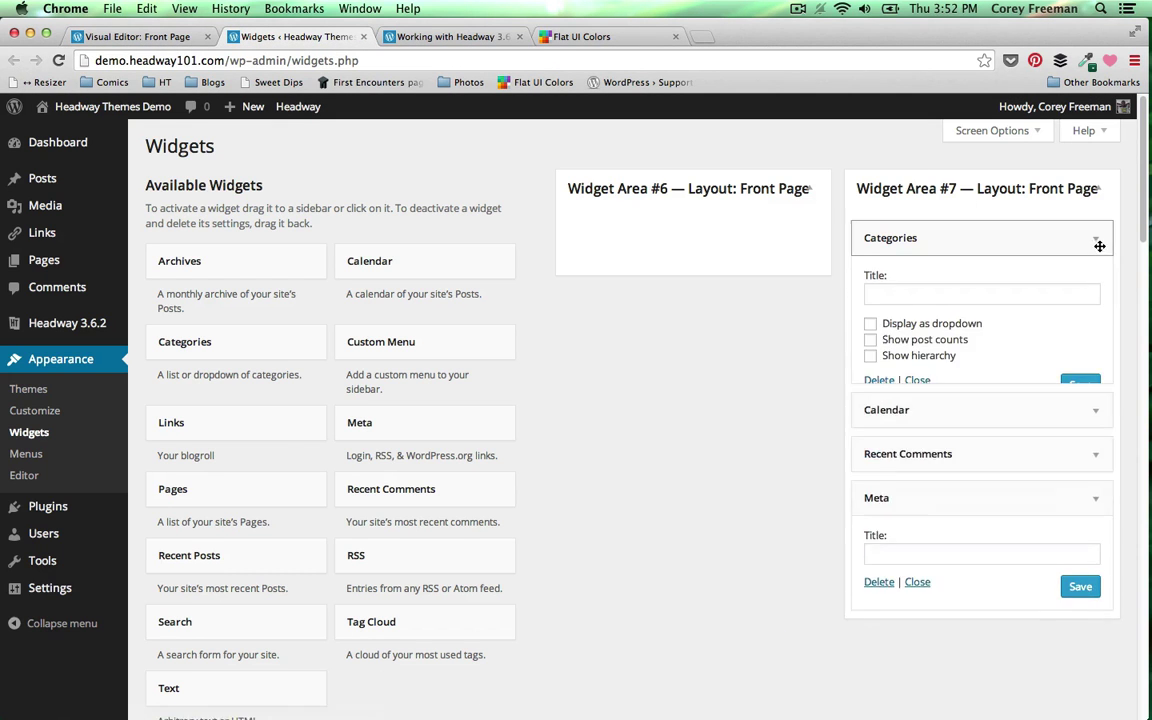
{"action": "left_click", "coordinate": [879, 384]}
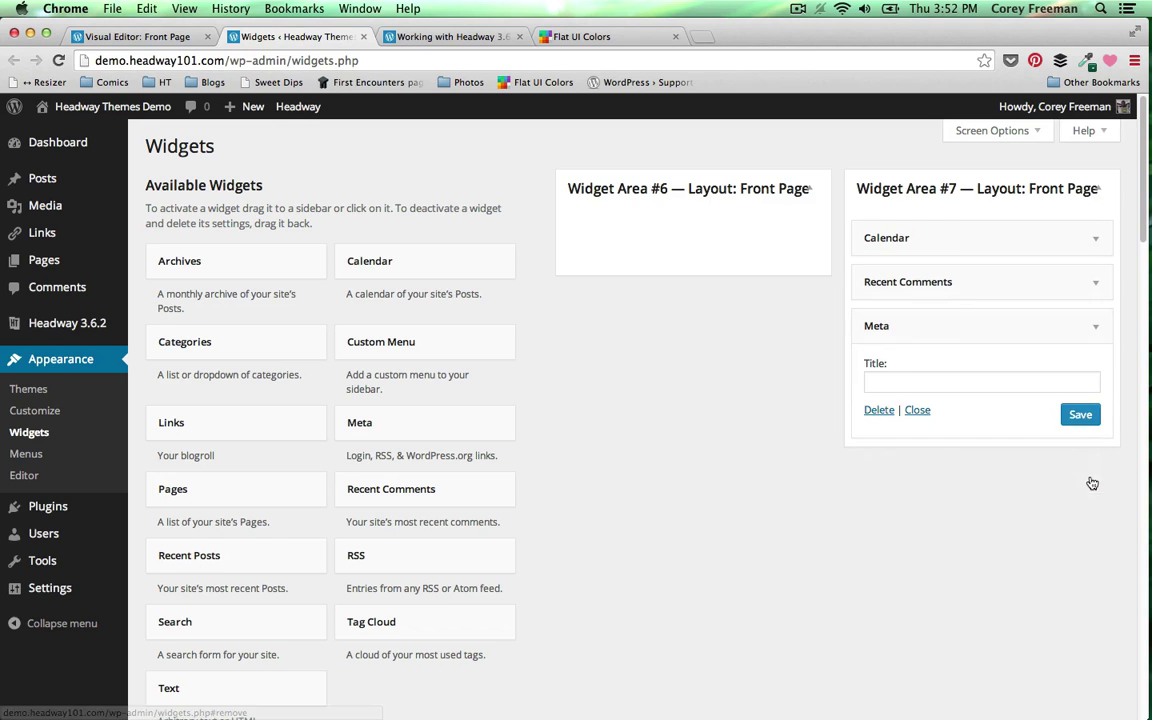
{"action": "left_click", "coordinate": [1088, 328]}
{"action": "left_click", "coordinate": [427, 37]}
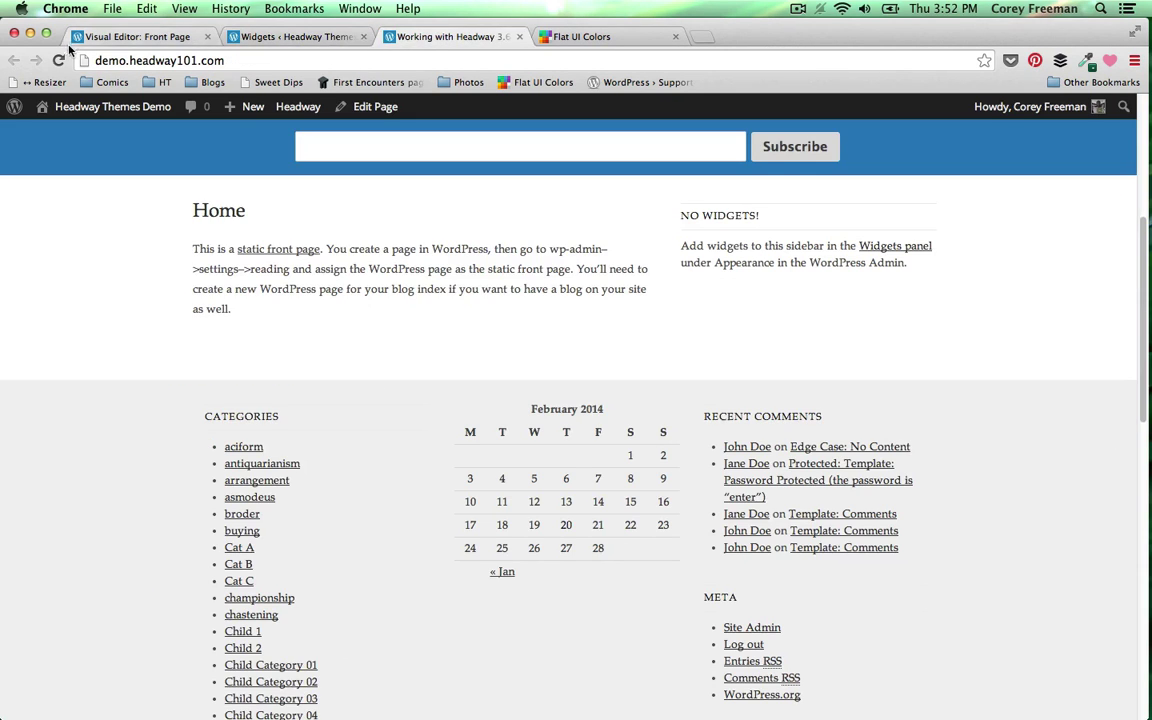
- Reload the front page and scroll to check that Calendar, Recent Comments and Meta sit side by side
{"action": "left_click", "coordinate": [58, 60]}
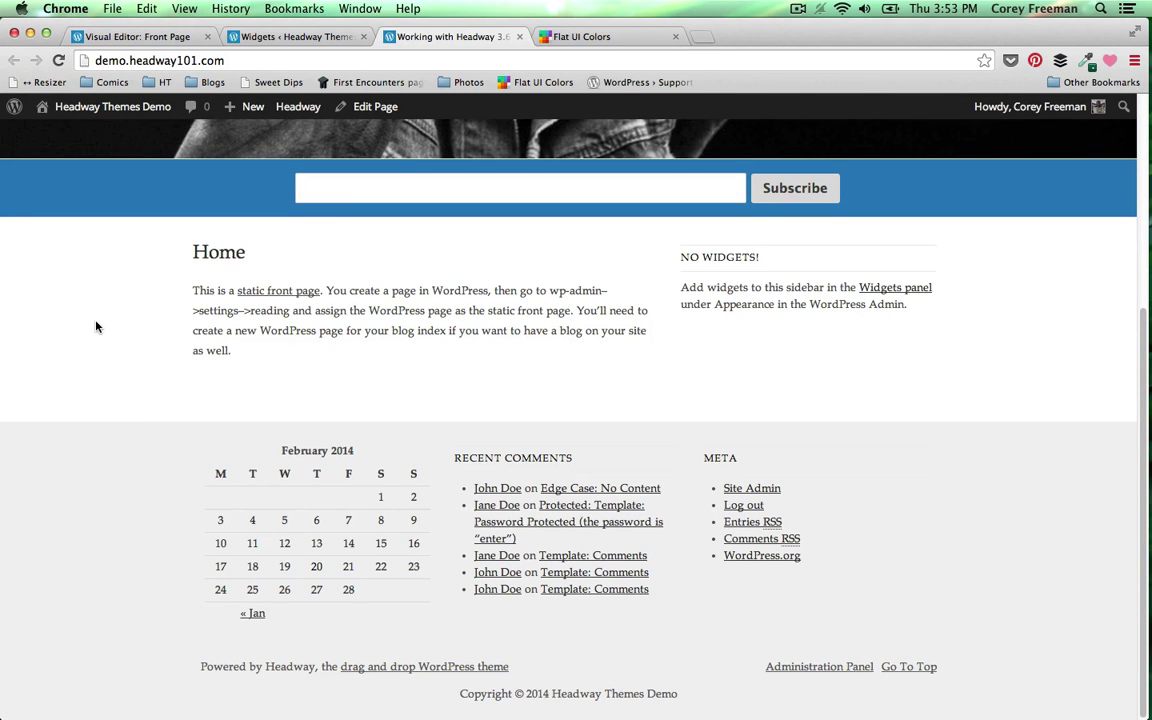
{"action": "scroll", "coordinate": [96, 326], "scroll_direction": "up", "scroll_amount": 3}
{"action": "scroll", "coordinate": [97, 324], "scroll_direction": "down", "scroll_amount": 1}
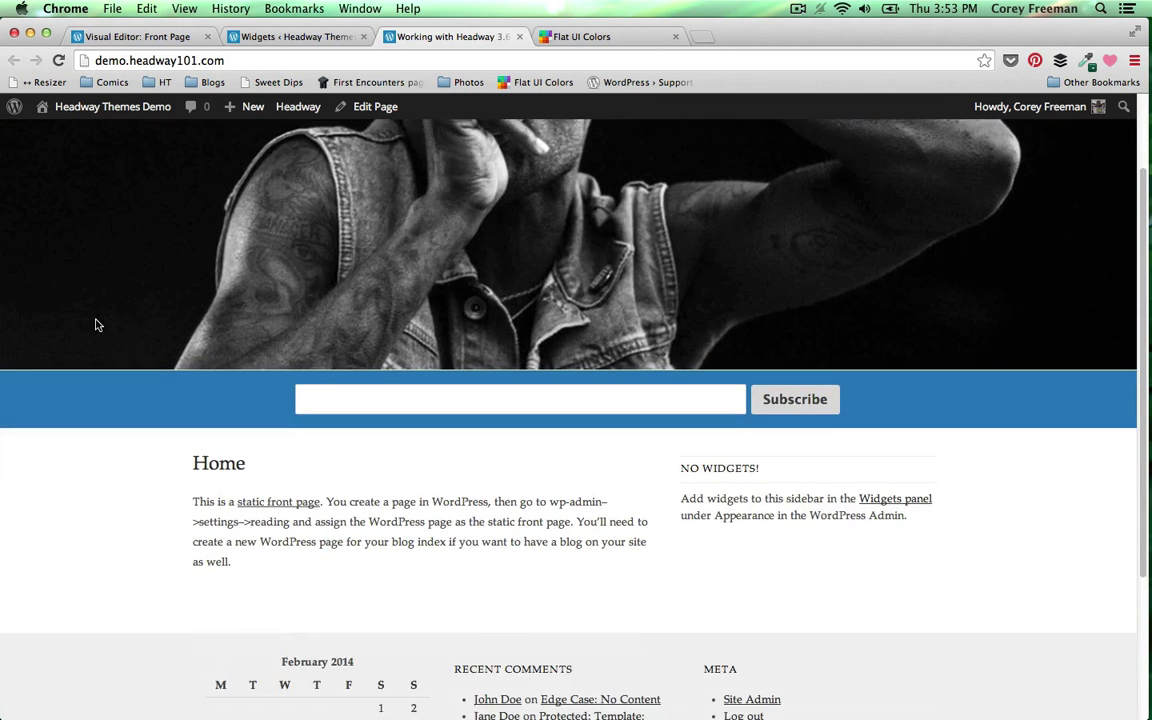
{"action": "scroll", "coordinate": [96, 323], "scroll_direction": "down", "scroll_amount": 3}
{"action": "scroll", "coordinate": [97, 322], "scroll_direction": "up", "scroll_amount": 2}
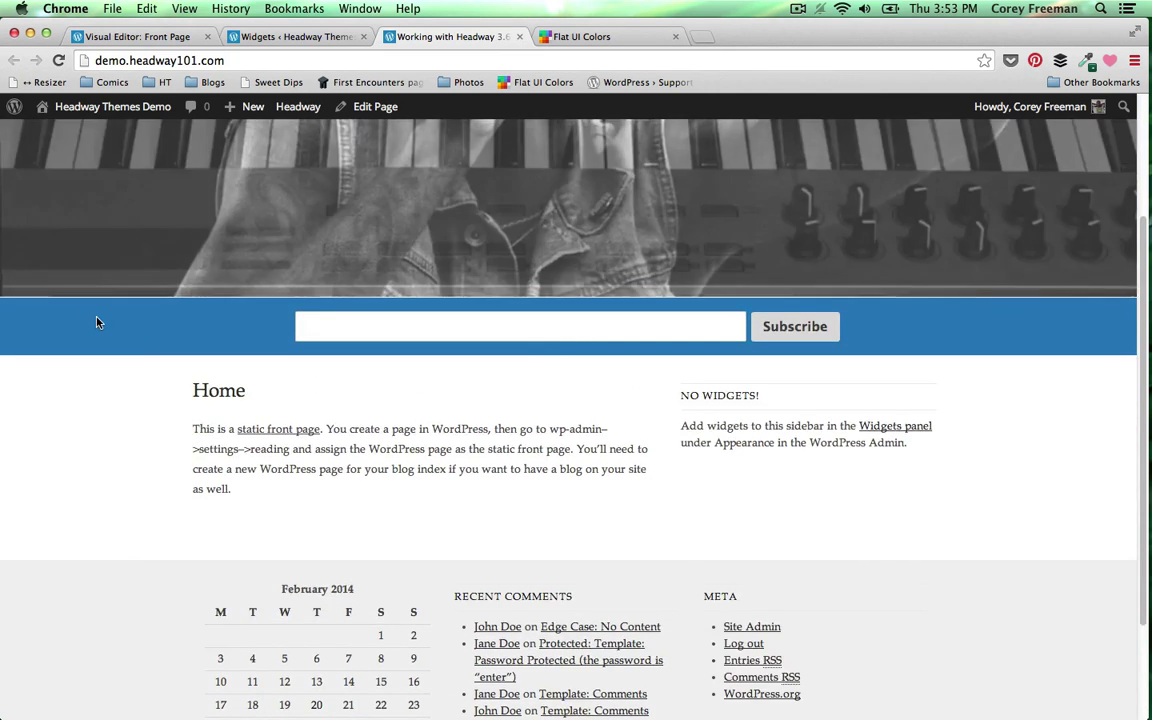
{"action": "scroll", "coordinate": [97, 322], "scroll_direction": "up", "scroll_amount": 2}
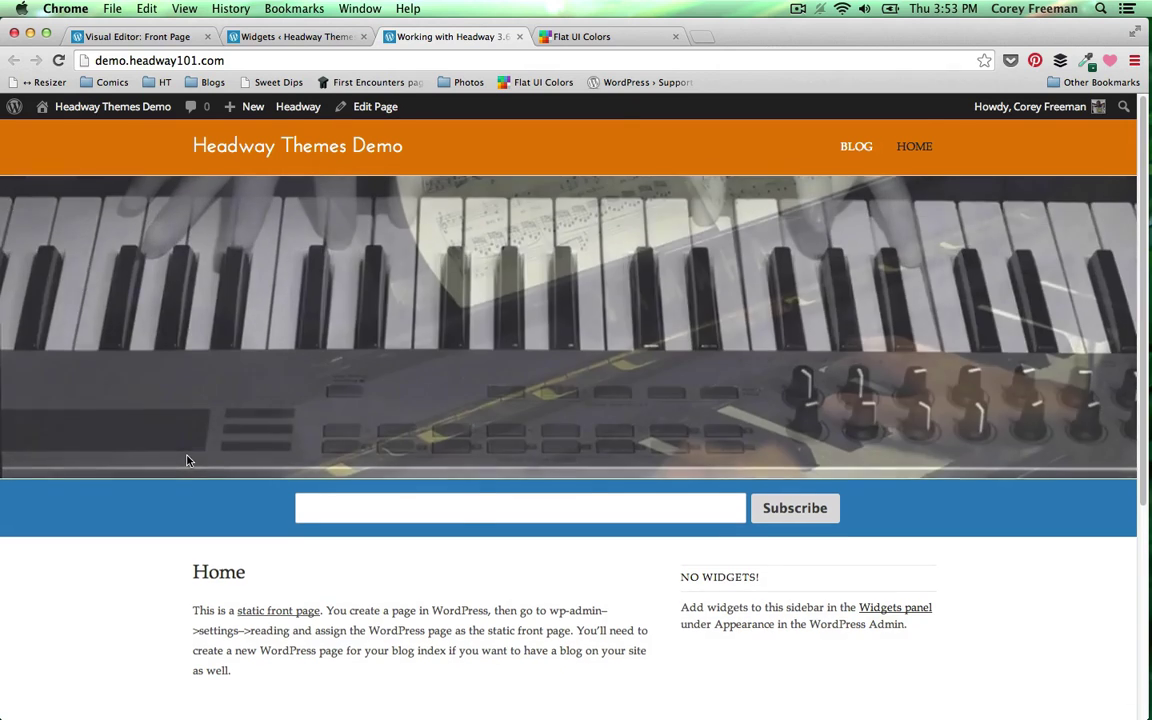
{"action": "scroll", "coordinate": [186, 460], "scroll_direction": "down", "scroll_amount": 3}
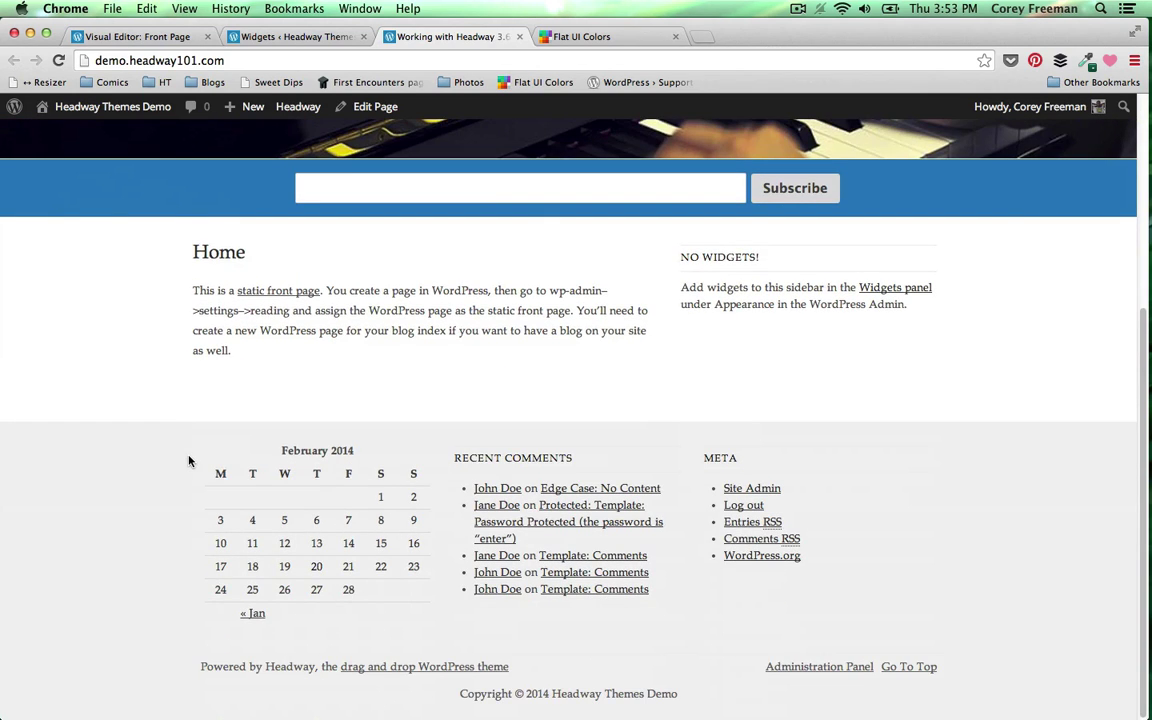
{"action": "scroll", "coordinate": [189, 461], "scroll_direction": "up", "scroll_amount": 3}
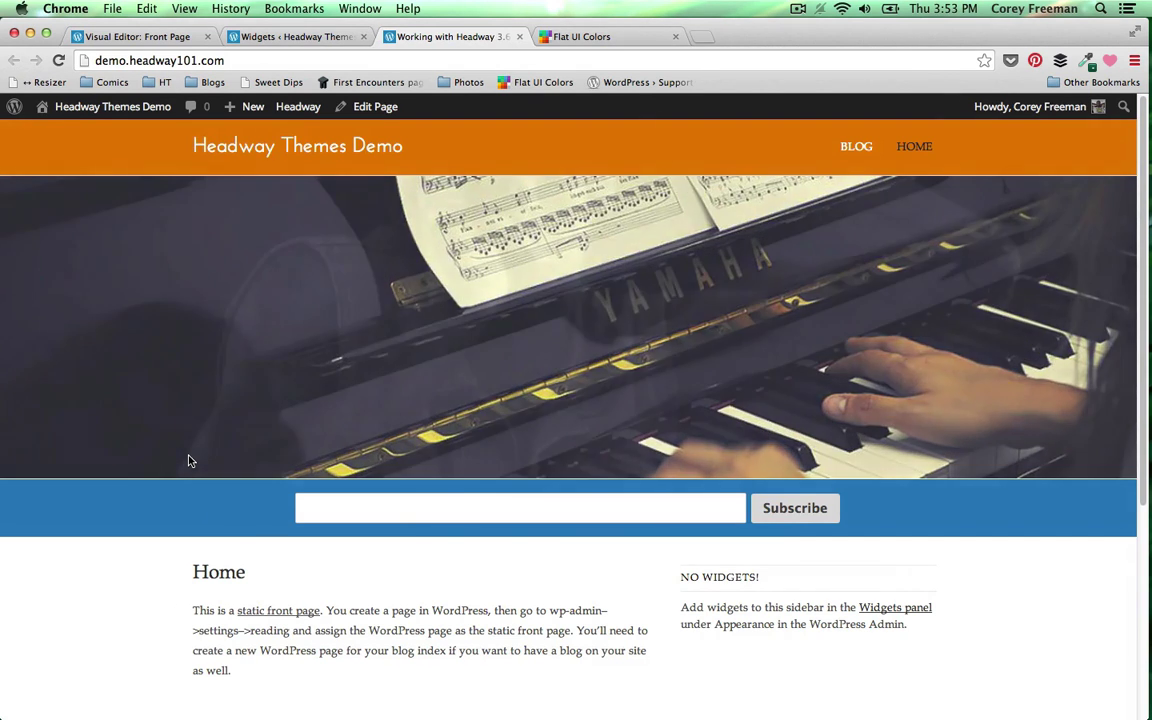
{"action": "scroll", "coordinate": [175, 466], "scroll_direction": "down", "scroll_amount": 1}
{"action": "scroll", "coordinate": [175, 466], "scroll_direction": "up", "scroll_amount": 1}
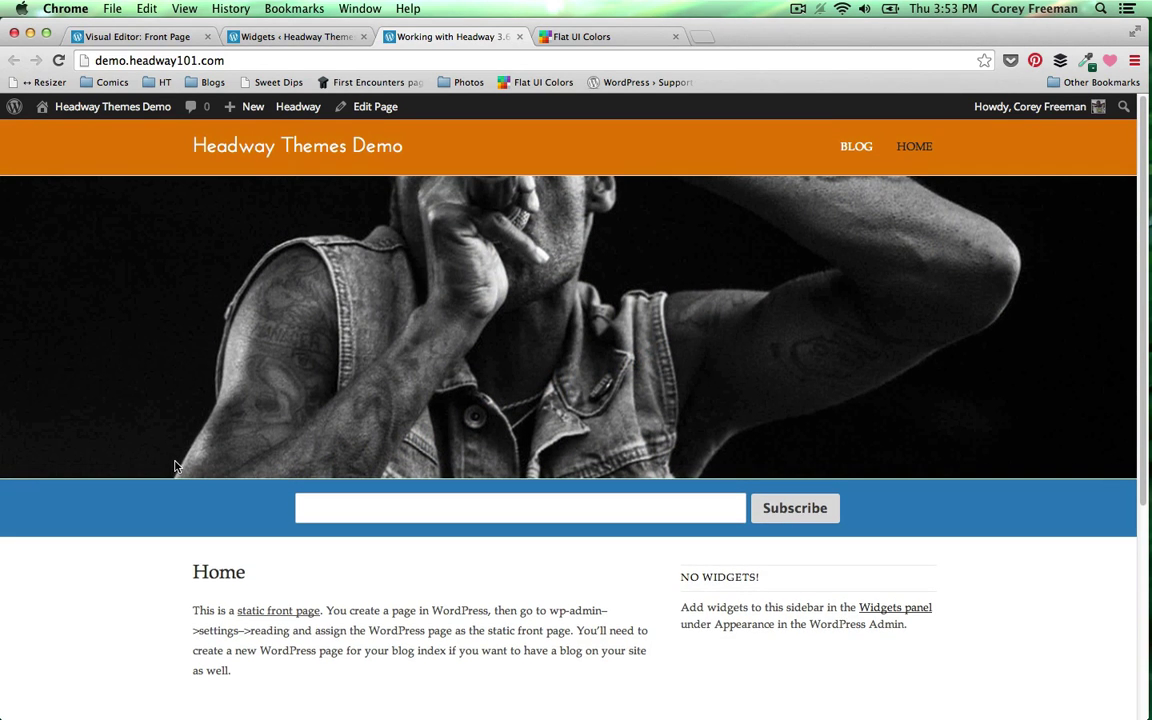
- Open the IM Free site from the Photos bookmarks folder in a new tab and browse it
{"action": "left_click", "coordinate": [701, 37]}
{"action": "left_click", "coordinate": [468, 82]}
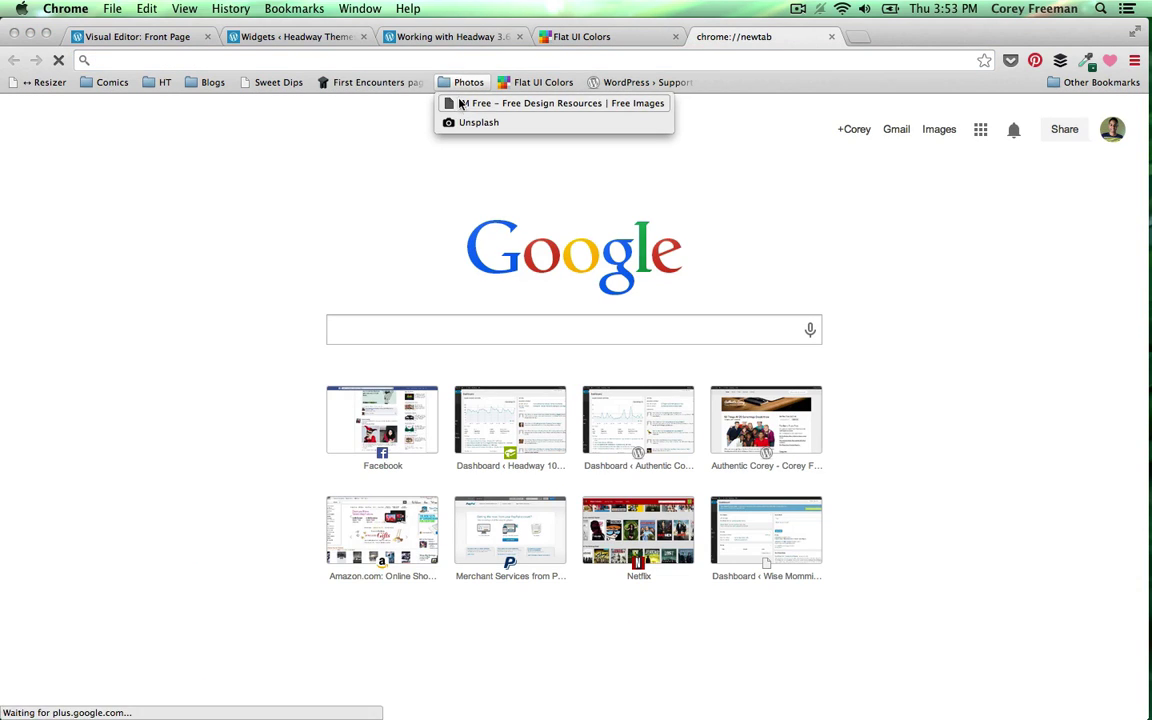
{"action": "left_click", "coordinate": [461, 105]}
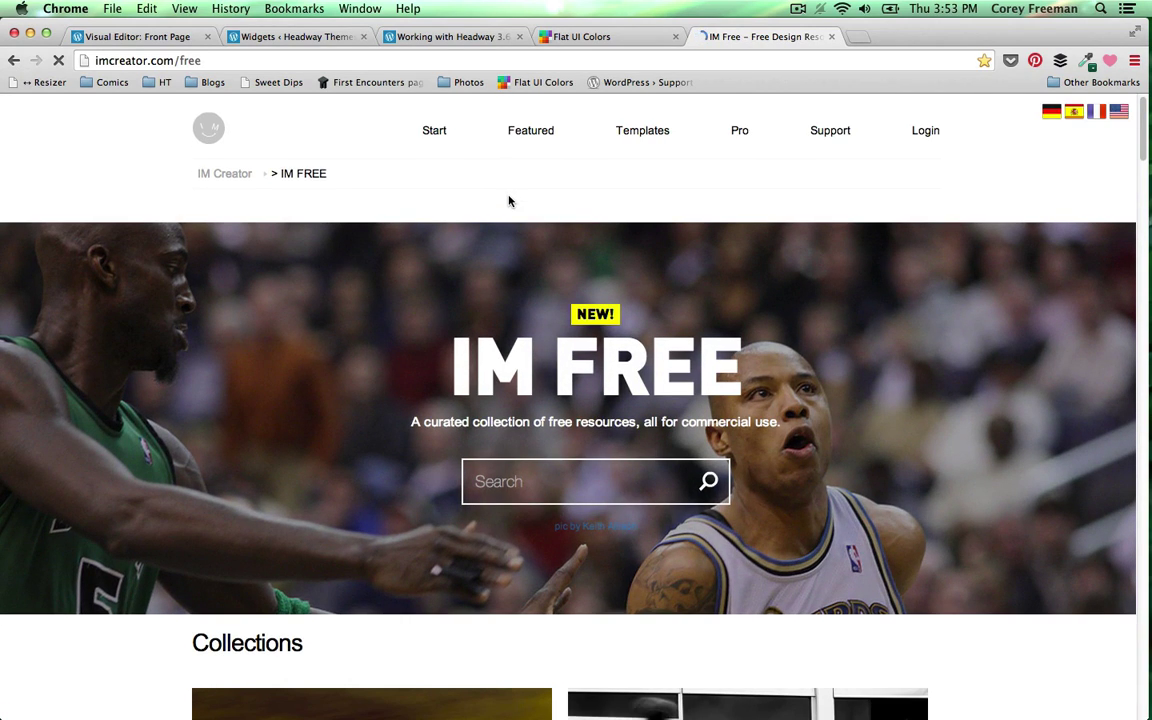
{"action": "scroll", "coordinate": [508, 201], "scroll_direction": "down", "scroll_amount": 10}
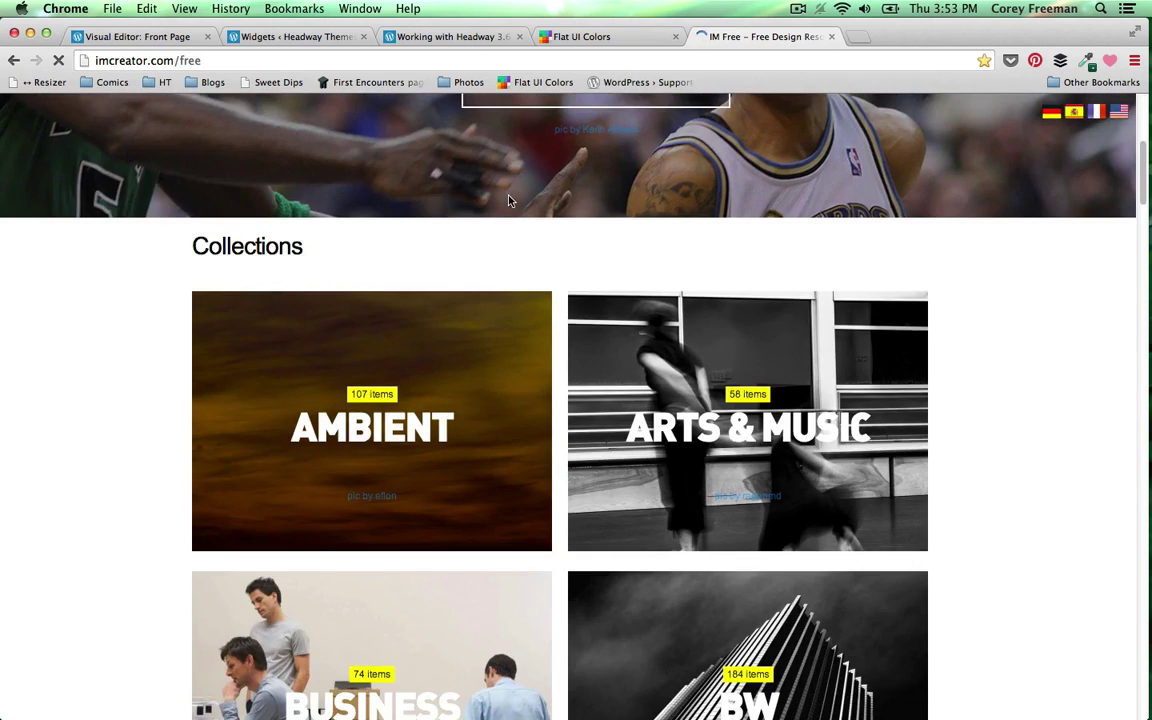
{"action": "scroll", "coordinate": [510, 202], "scroll_direction": "down", "scroll_amount": 3}
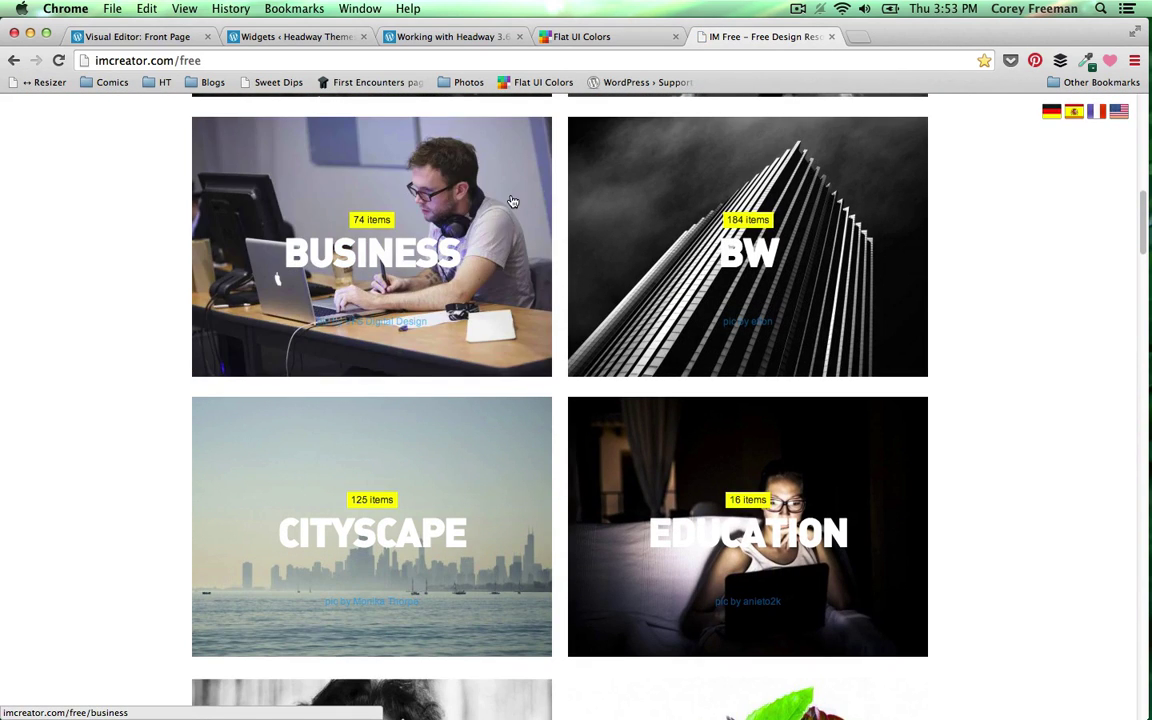
- Glance at the Flat UI Colors tab, then go back to the Headway front page
{"action": "left_click", "coordinate": [596, 42]}
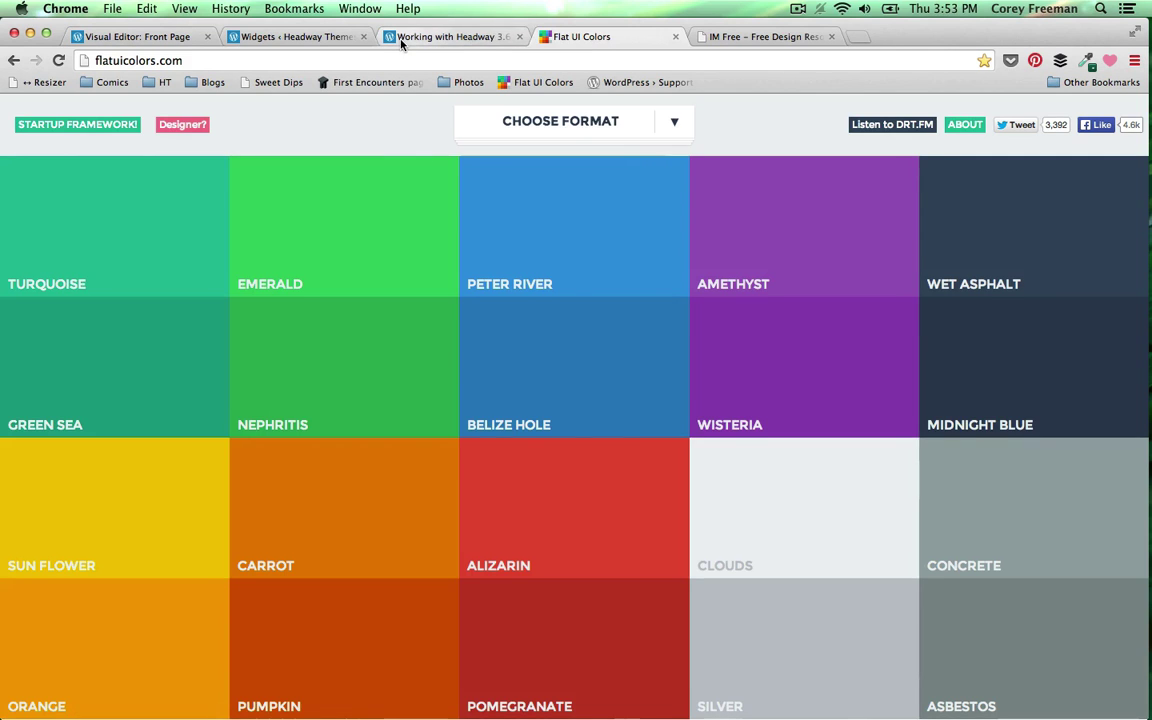
{"action": "left_click", "coordinate": [408, 37]}
{"action": "scroll", "coordinate": [1013, 548], "scroll_direction": "down", "scroll_amount": 5}
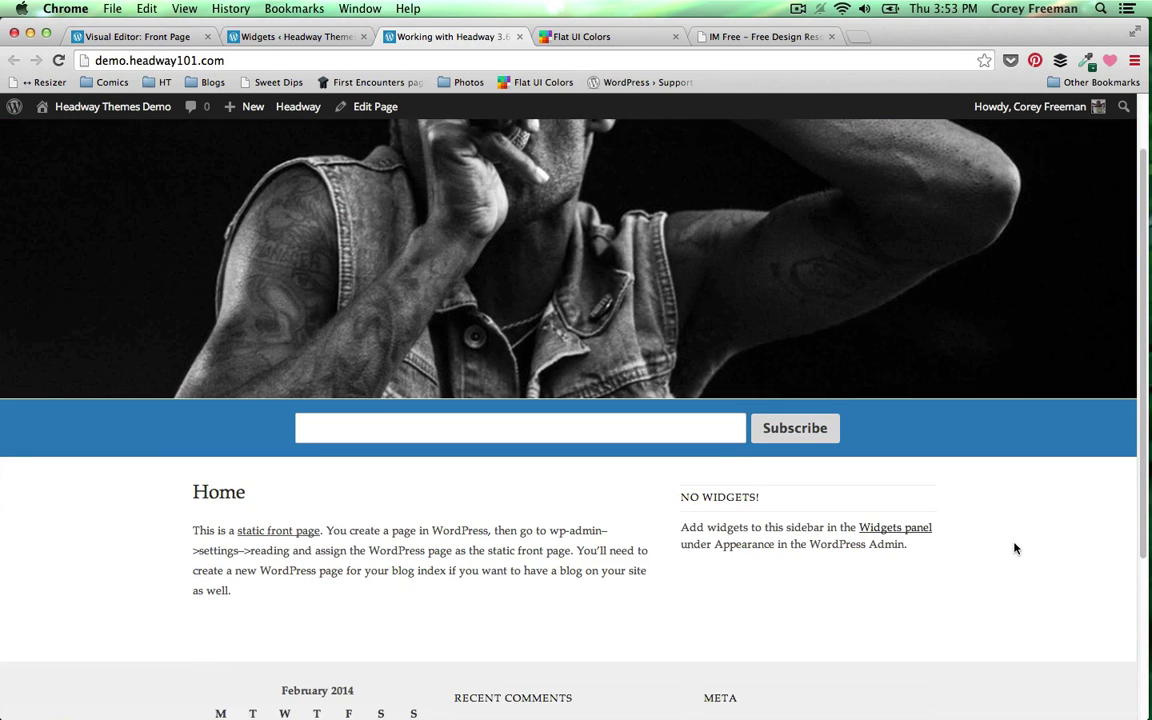
{"action": "scroll", "coordinate": [1015, 543], "scroll_direction": "up", "scroll_amount": 5}
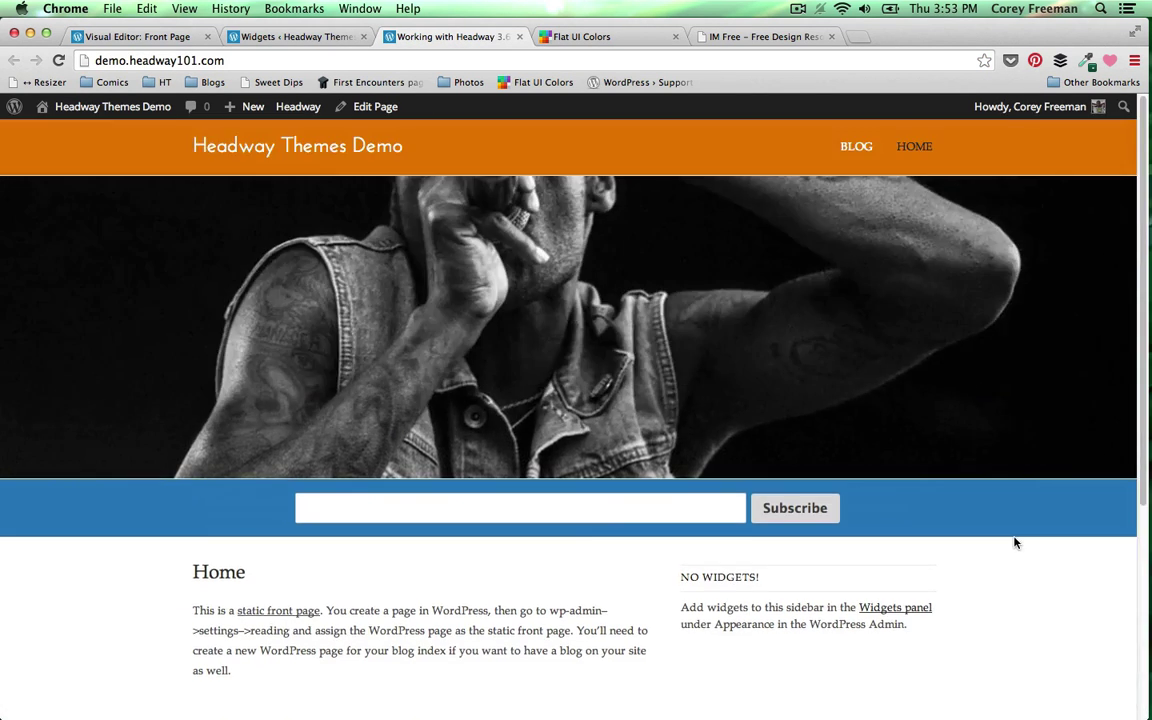